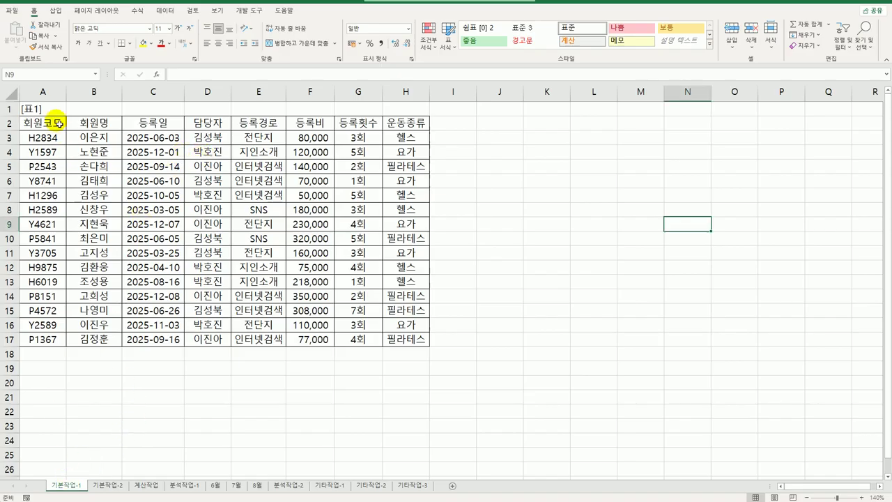
drag(322, 138, 308, 343)
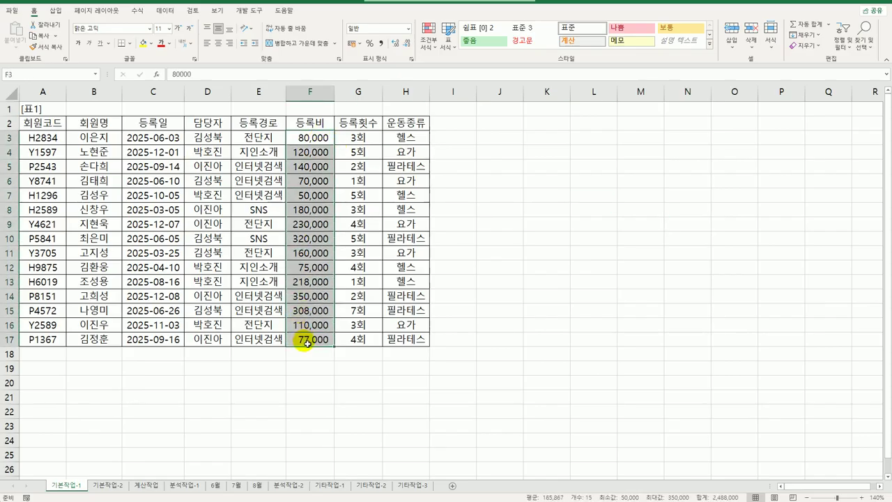
click(176, 138)
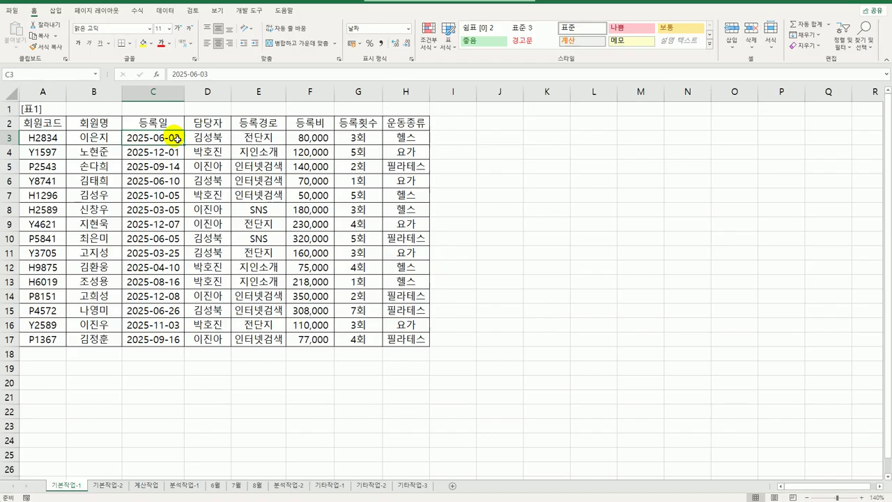
drag(44, 371, 48, 385)
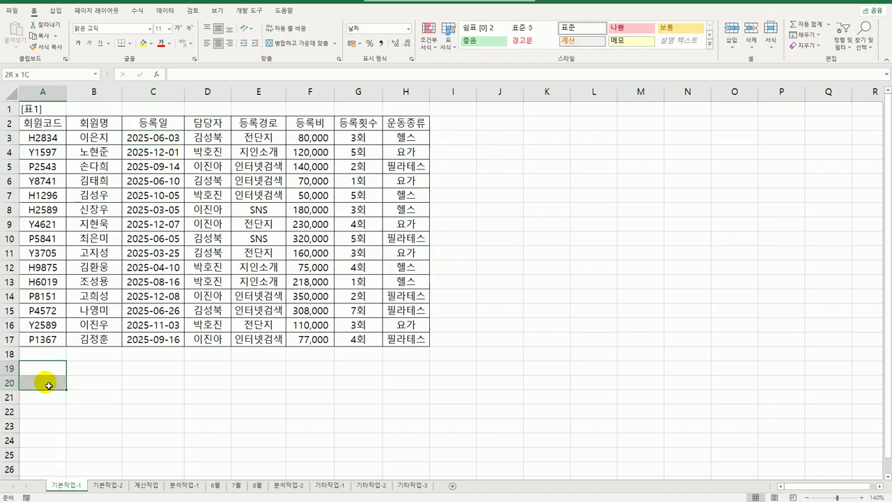
- Enter the criteria heading "조건" in cell A19 below the table
click(45, 373)
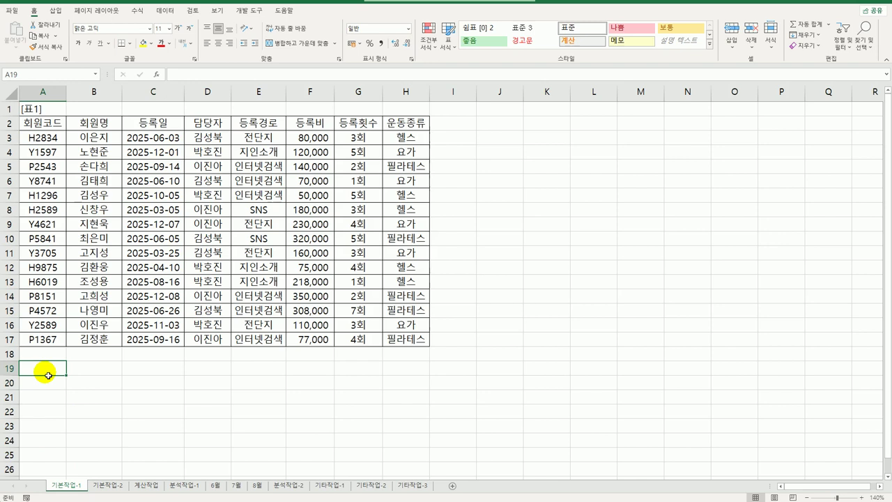
text(조건)
key(Return)
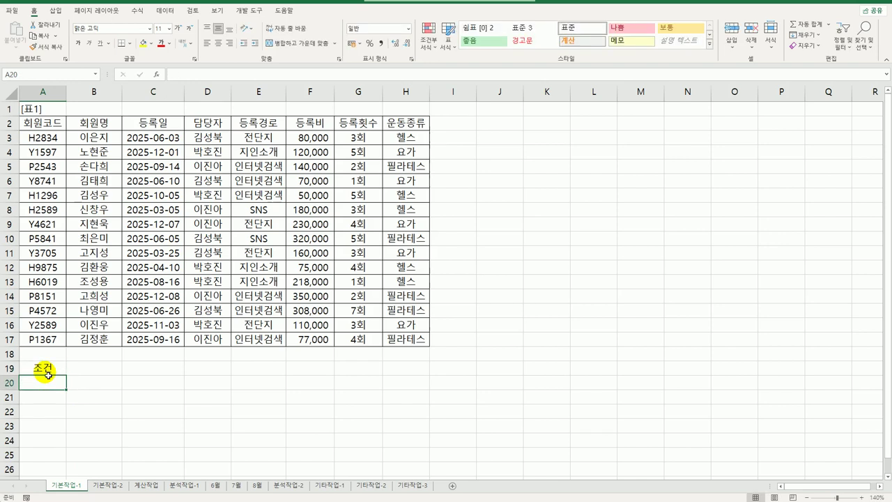
- Begin an AND formula in A20 with the top-five registration fee condition RANK.EQ(F3,$F$3:$F$17,0)<=5 as its first argument
text(=)
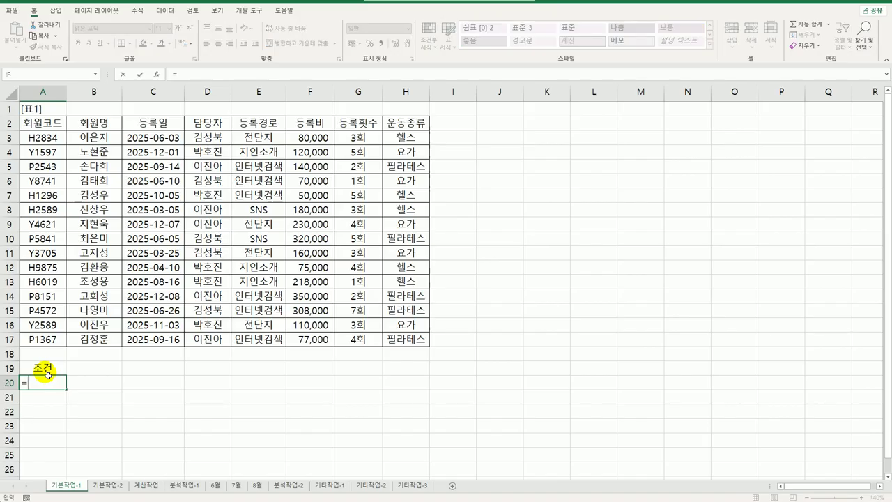
text(ㅊ)
key(BackSpace)
text(and()
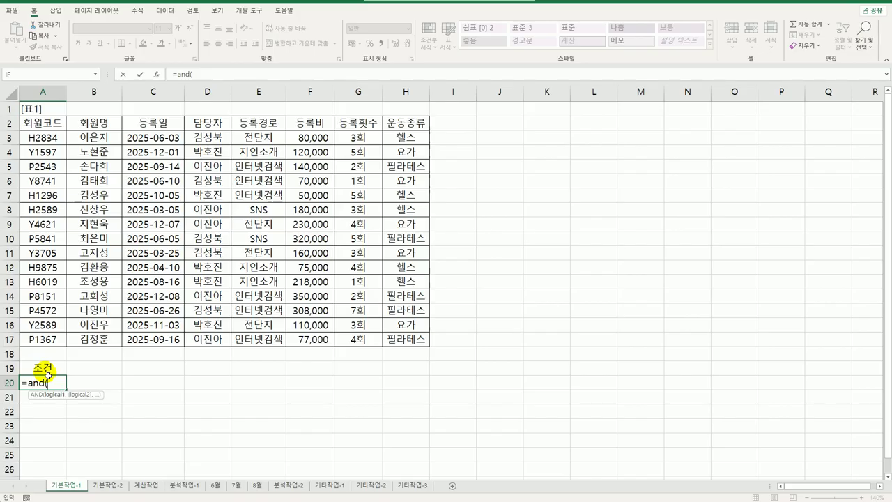
text(rank.)
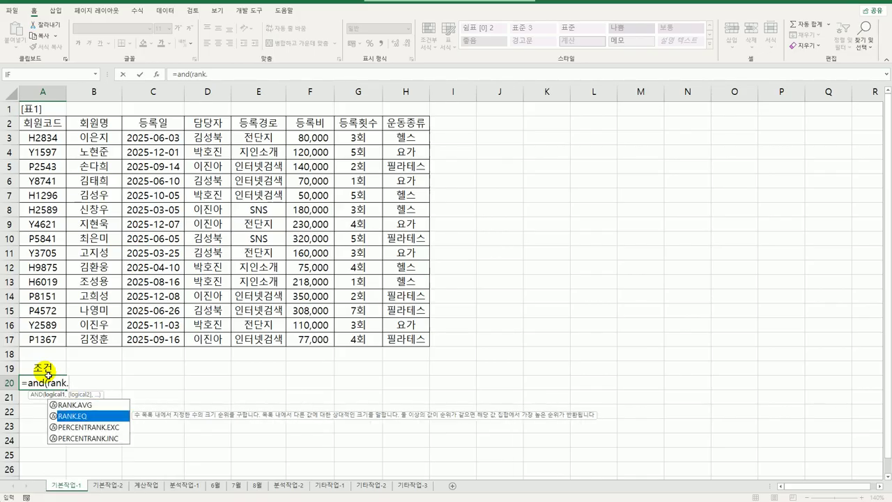
key(Tab)
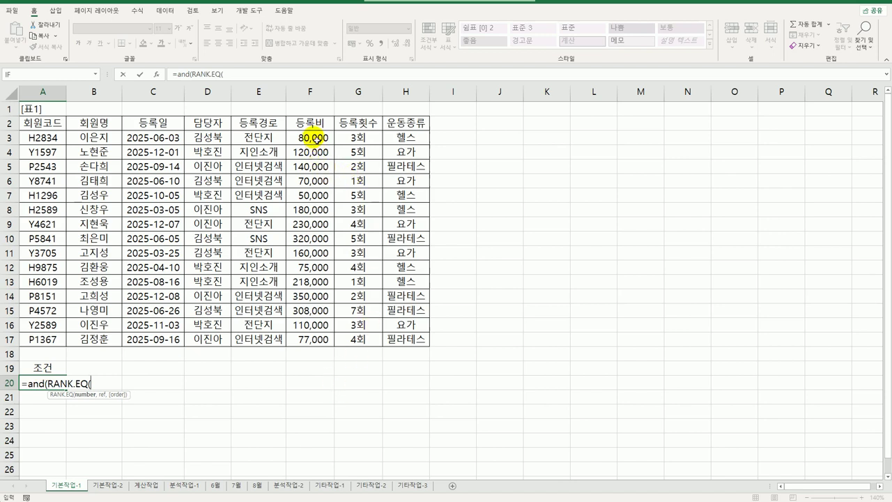
click(315, 138)
text(,)
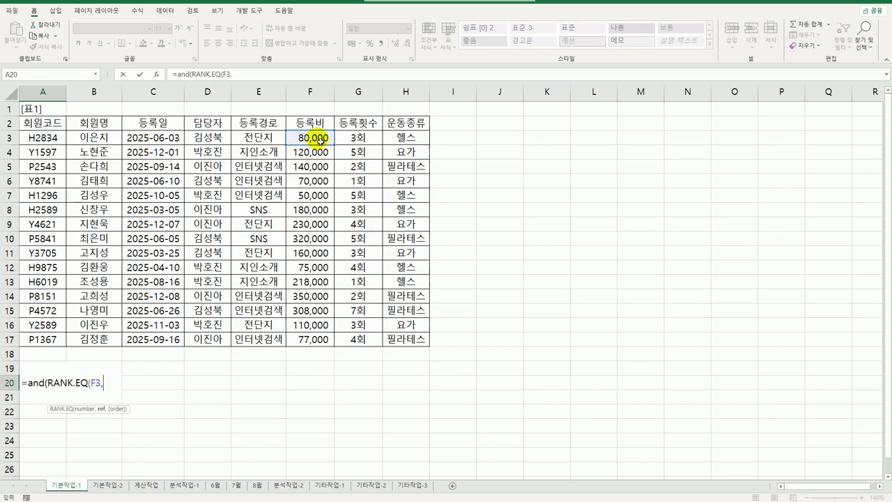
drag(314, 138, 313, 352)
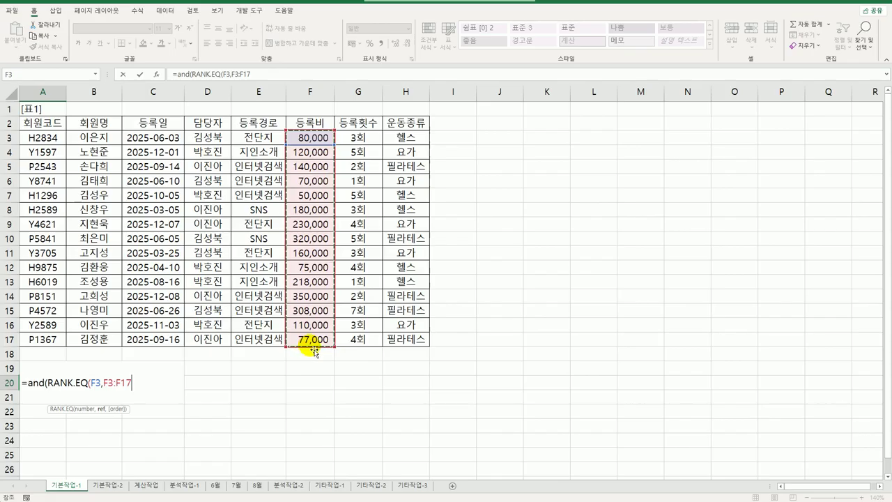
key(F4)
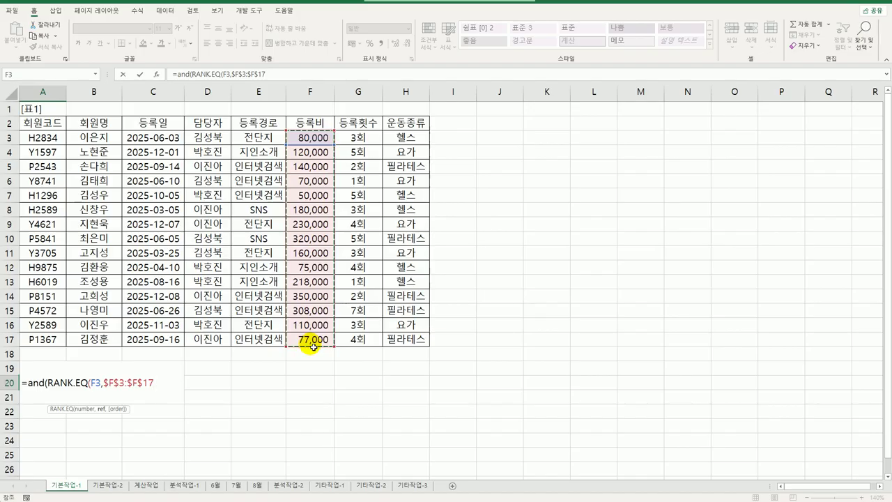
text(,)
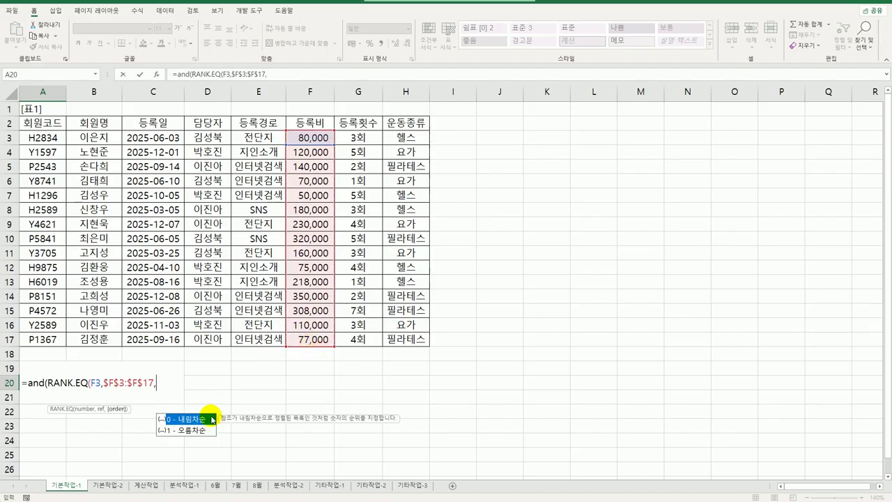
double_click(209, 418)
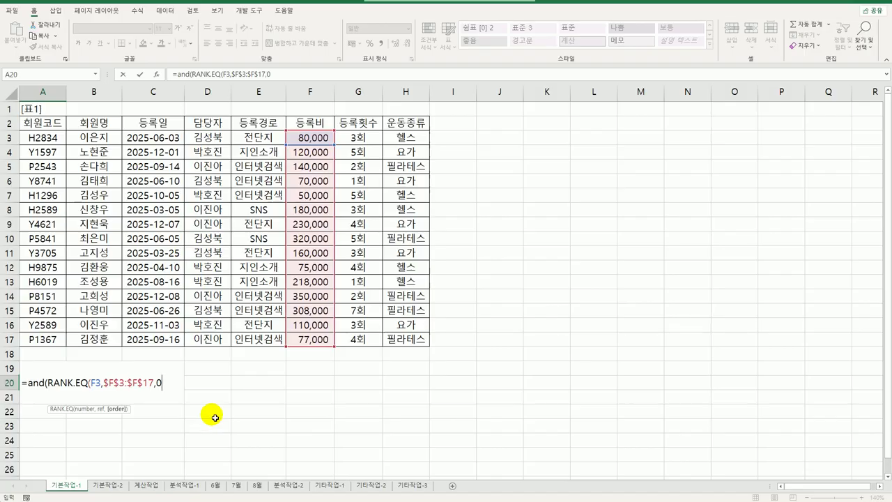
text())
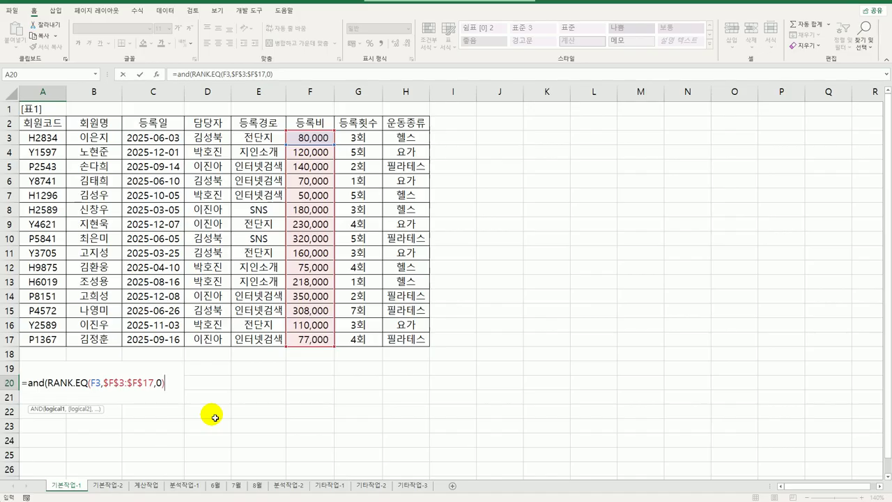
text(<=5,)
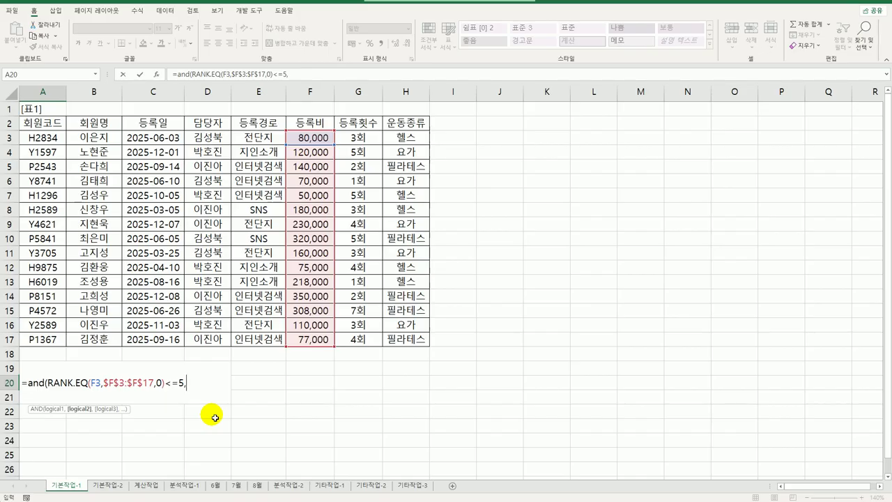
- Complete the A20 formula with OR(MONTH(C3)=6,MONTH(C3)=12) as the second AND argument, for June or December registrations
text(or()
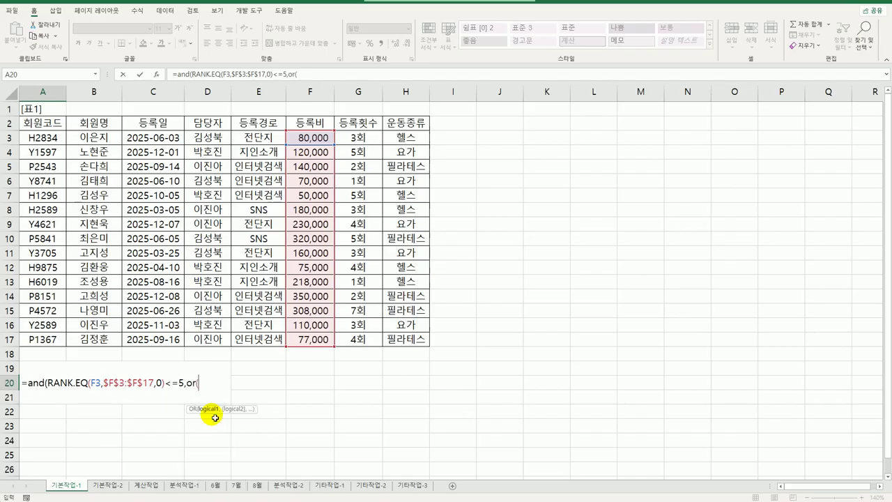
text(month)
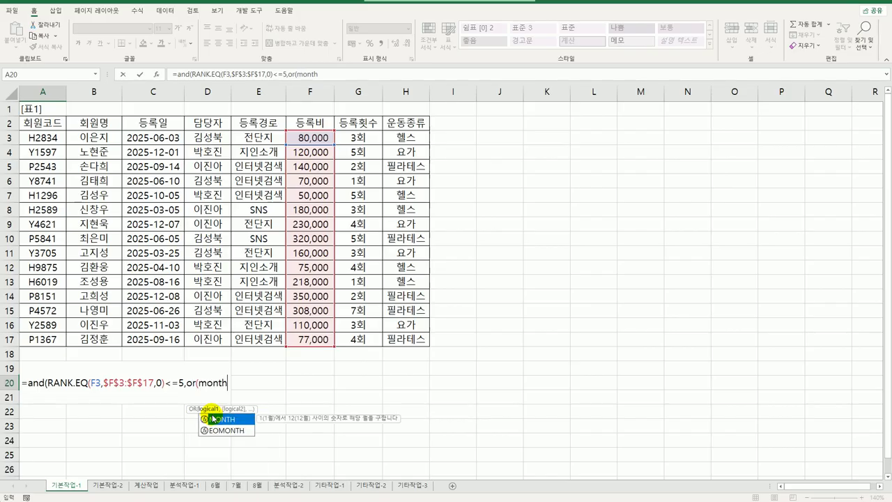
key(Tab)
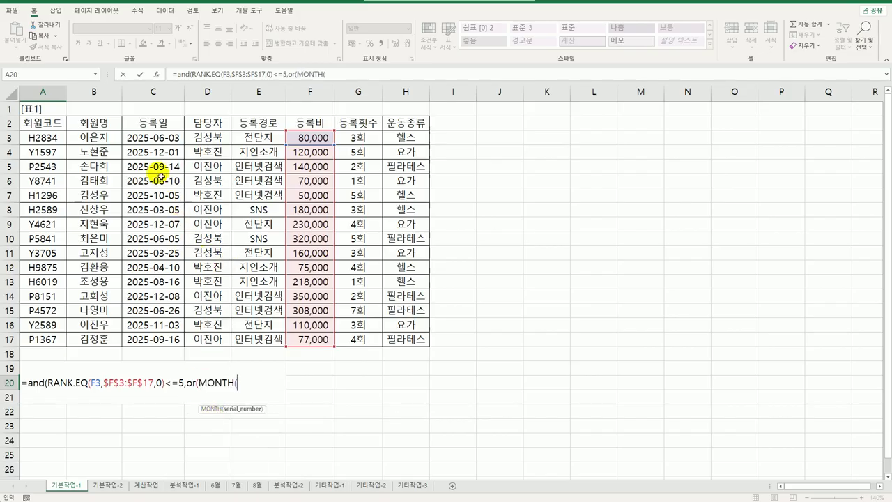
click(145, 141)
text()=)
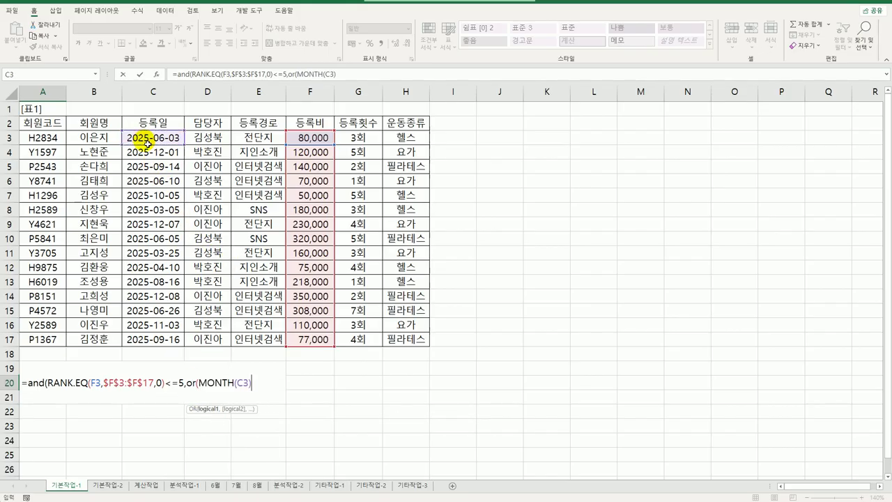
text(6,mont)
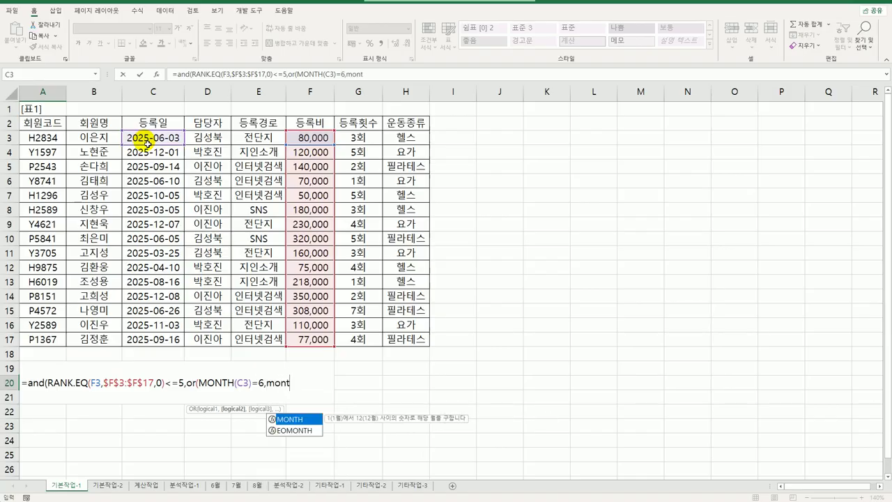
key(Tab)
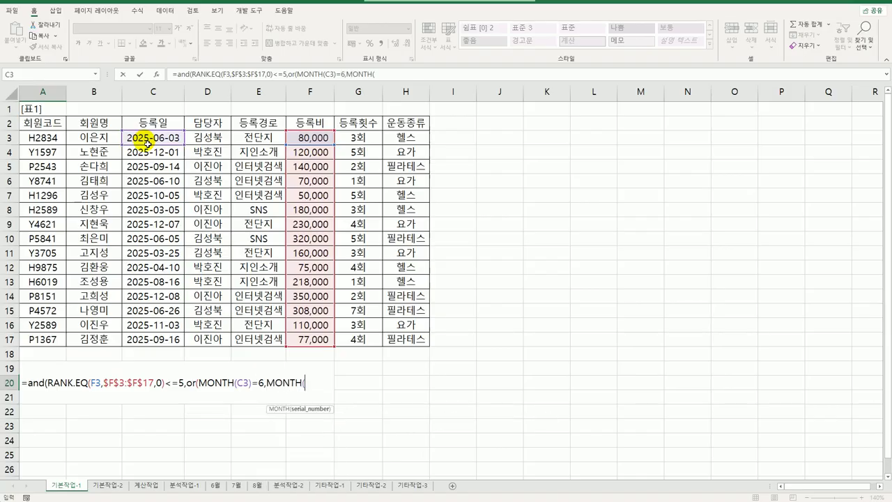
click(147, 142)
text()=12)
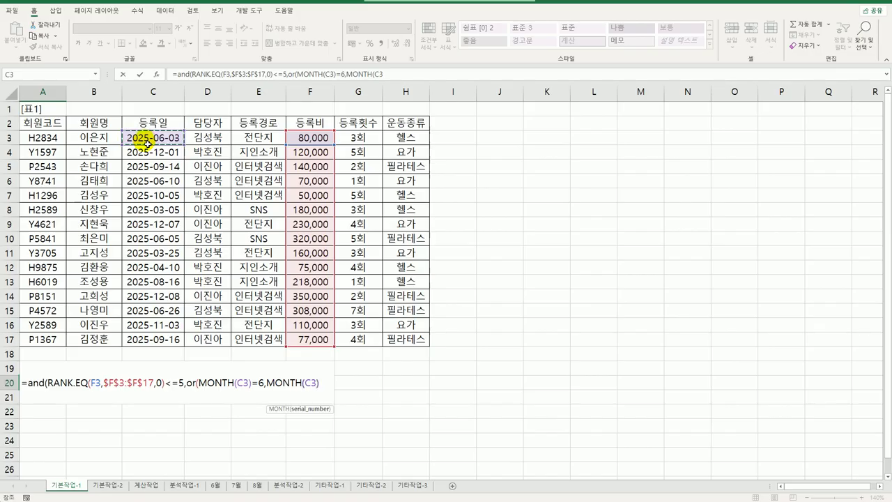
text())
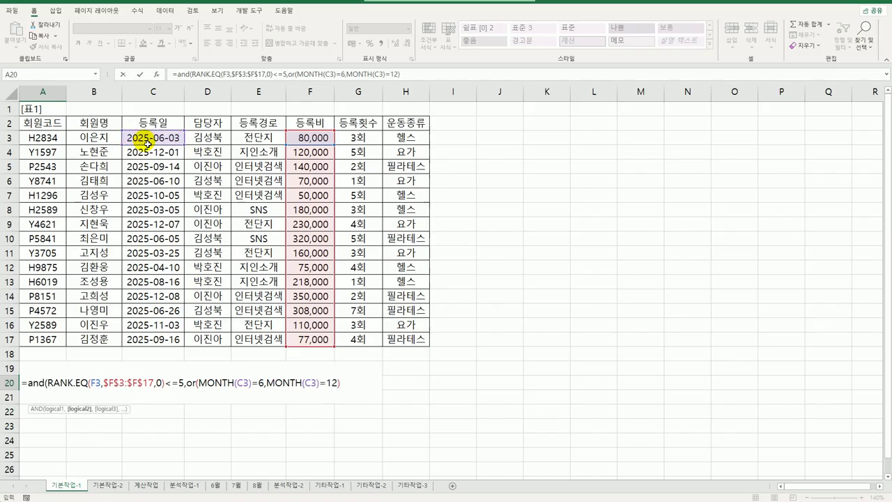
text())
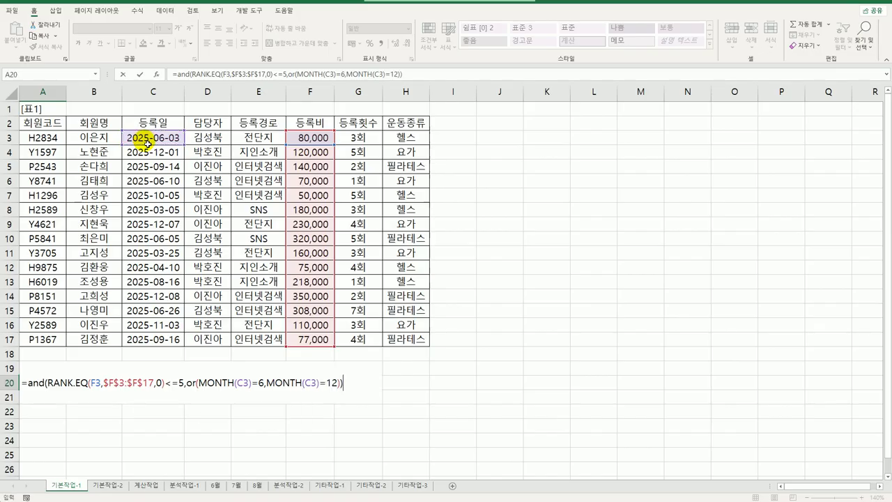
key(Return)
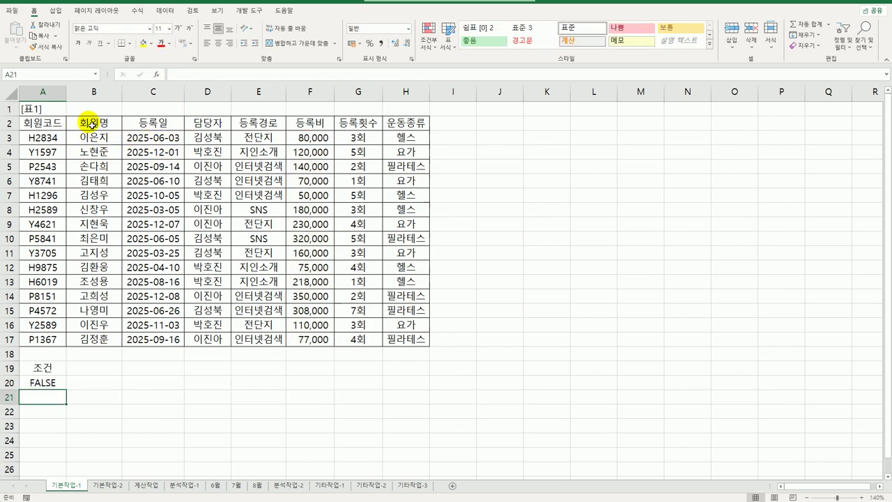
- Copy the table headers 회원명, 등록일, 등록비 and 운동종류 to the row starting at A22
drag(91, 125, 143, 125)
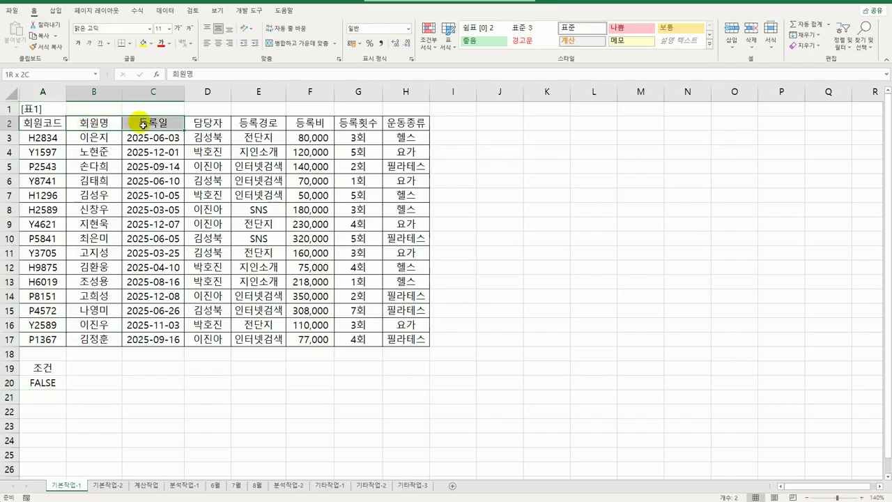
ctrl+click(310, 123)
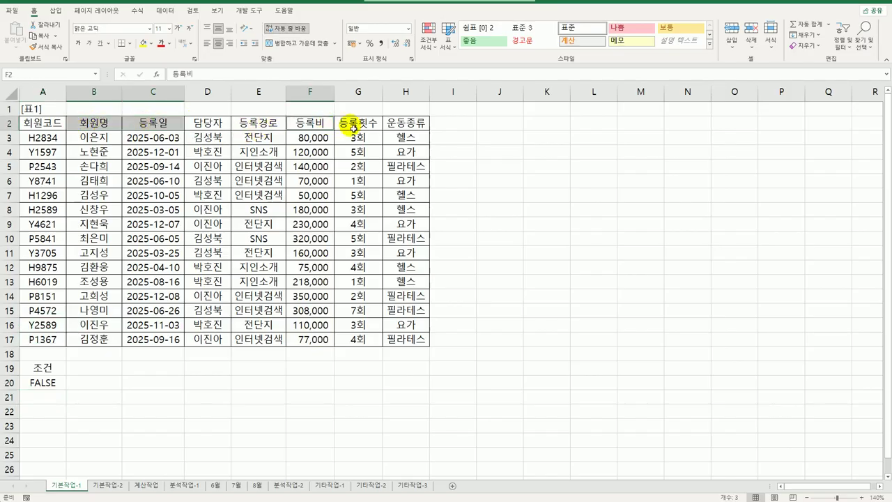
ctrl+click(405, 130)
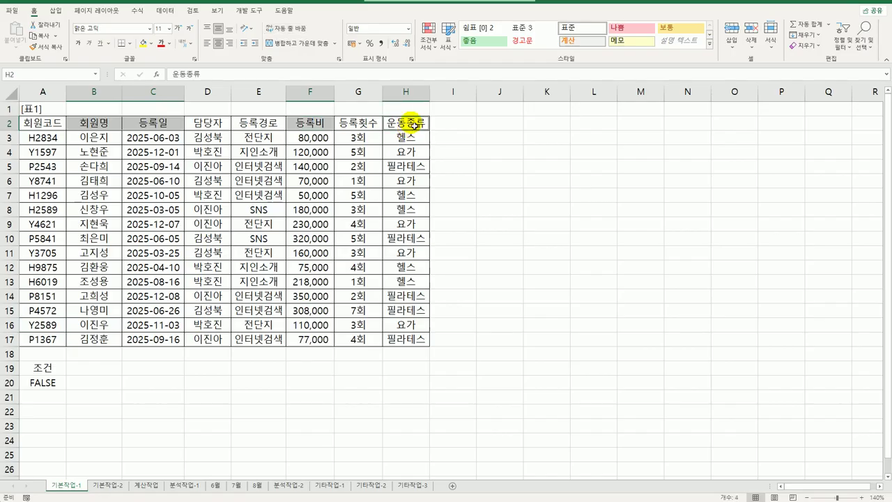
key(ctrl+c)
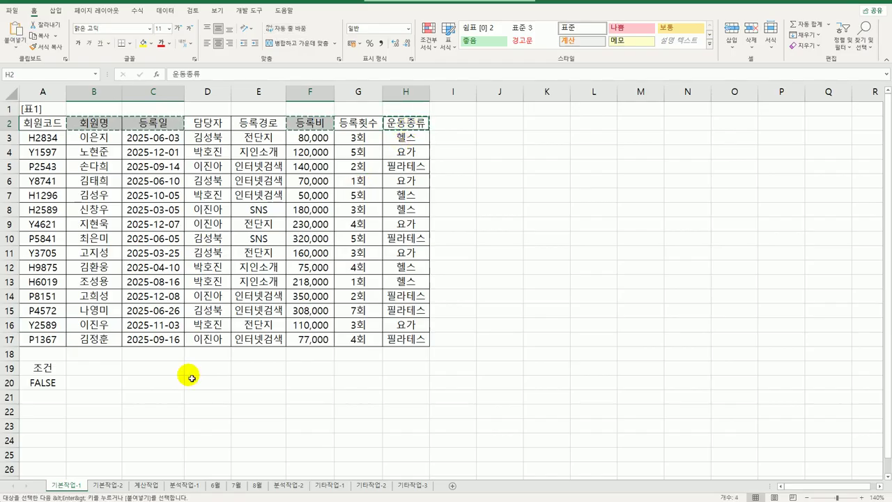
click(47, 417)
key(ctrl+v)
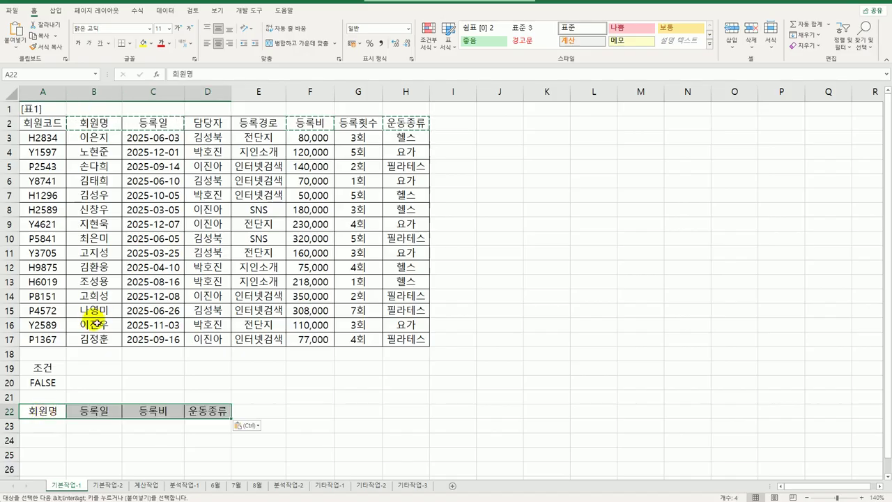
- Run an advanced filter on A2:H17 with criteria range A19:A20, copying the results to another location under the headers in A22:D22
click(165, 199)
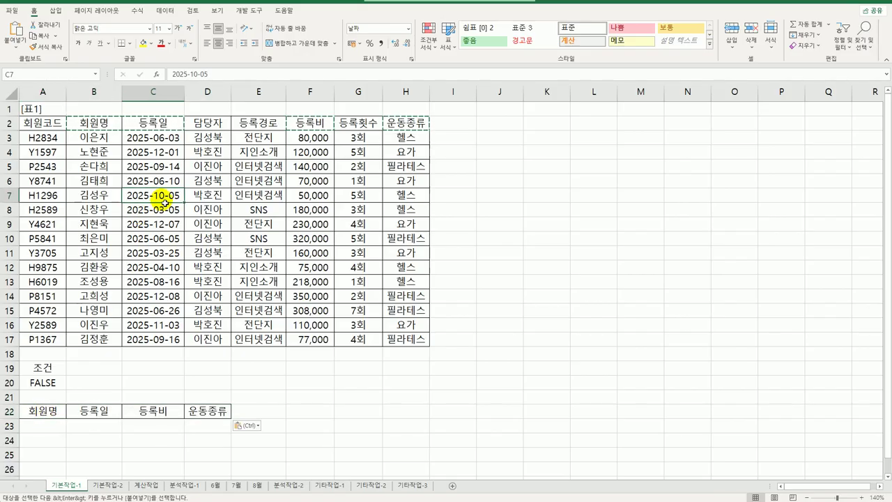
click(166, 10)
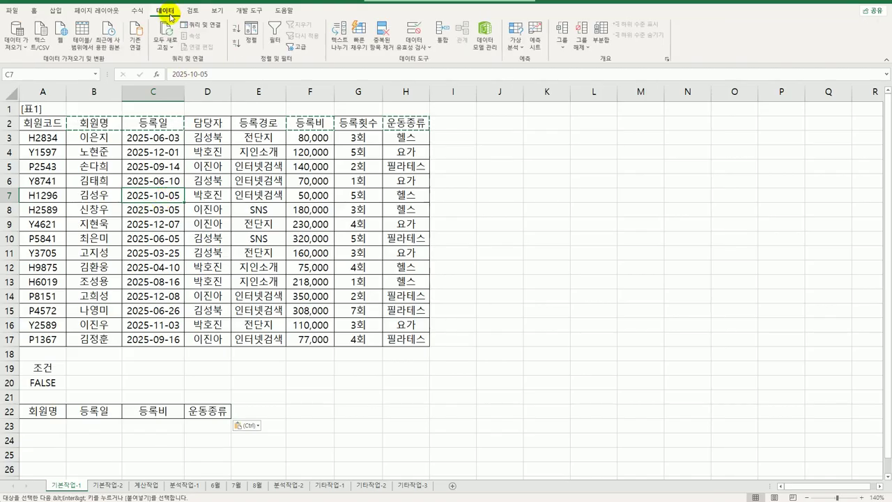
click(296, 47)
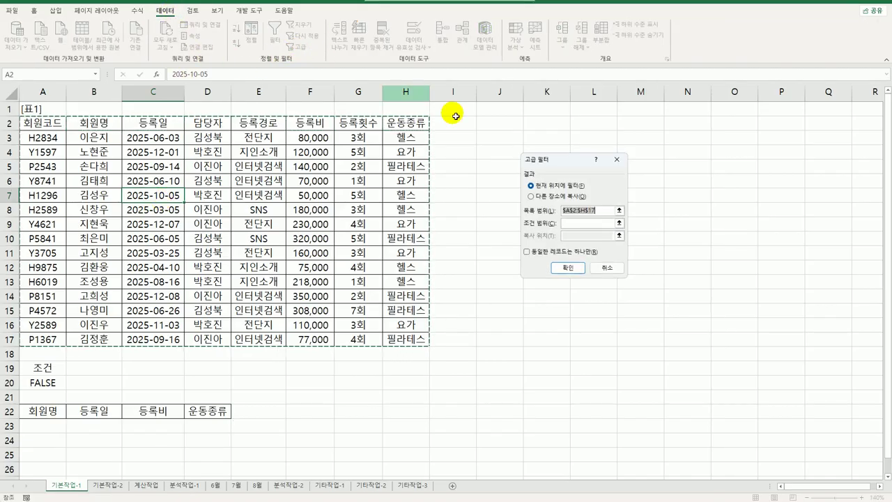
click(578, 224)
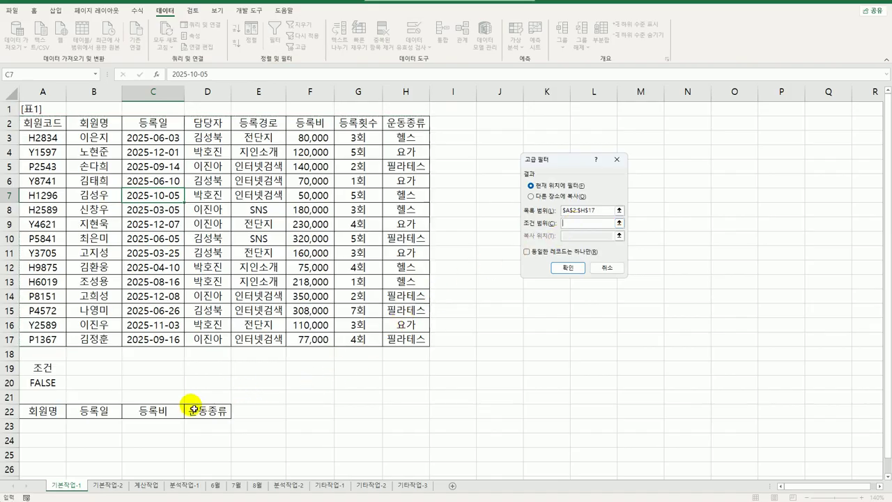
drag(45, 369, 53, 382)
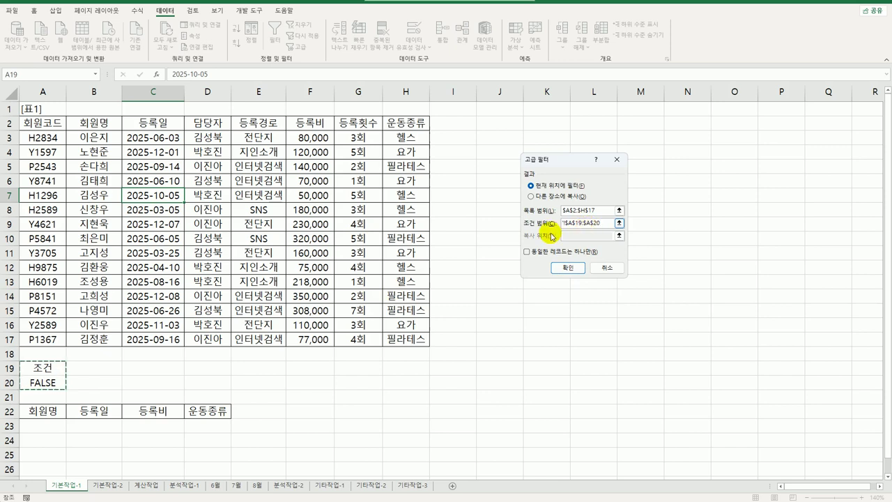
click(550, 197)
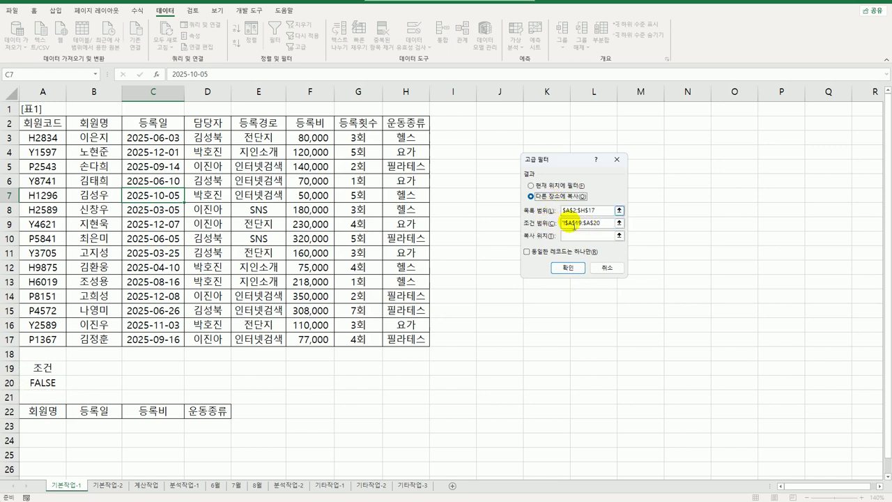
click(582, 238)
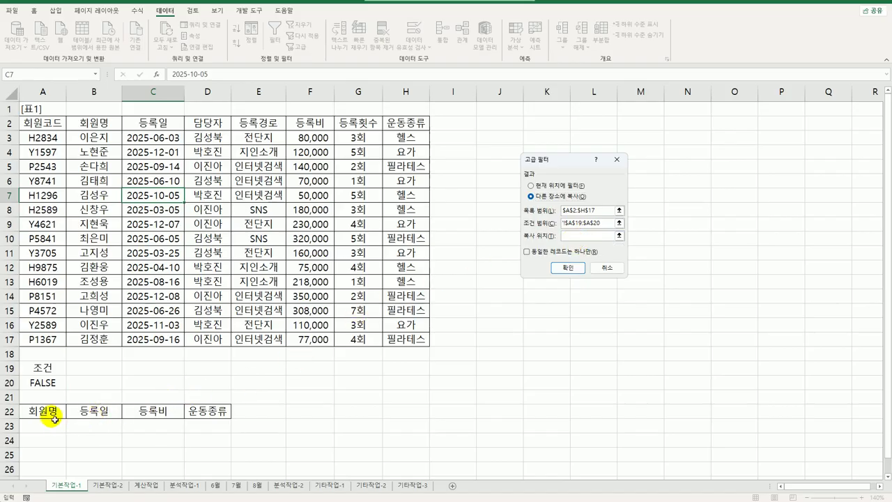
drag(50, 412, 197, 415)
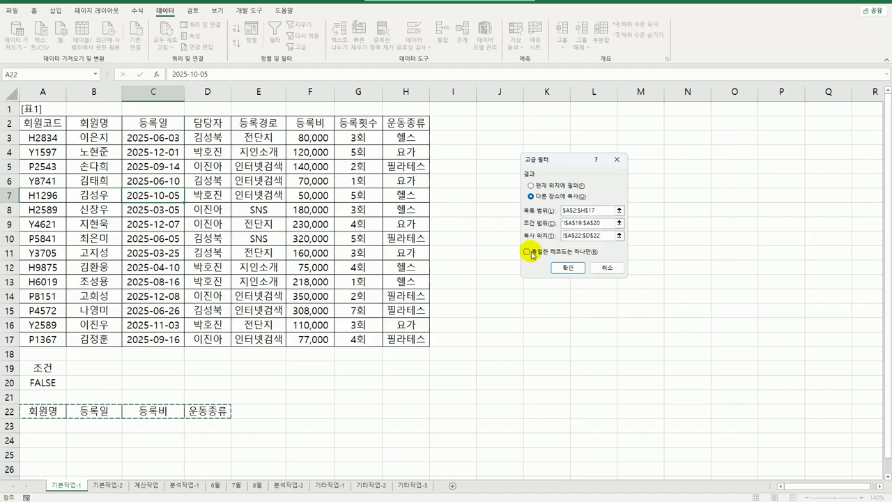
click(568, 268)
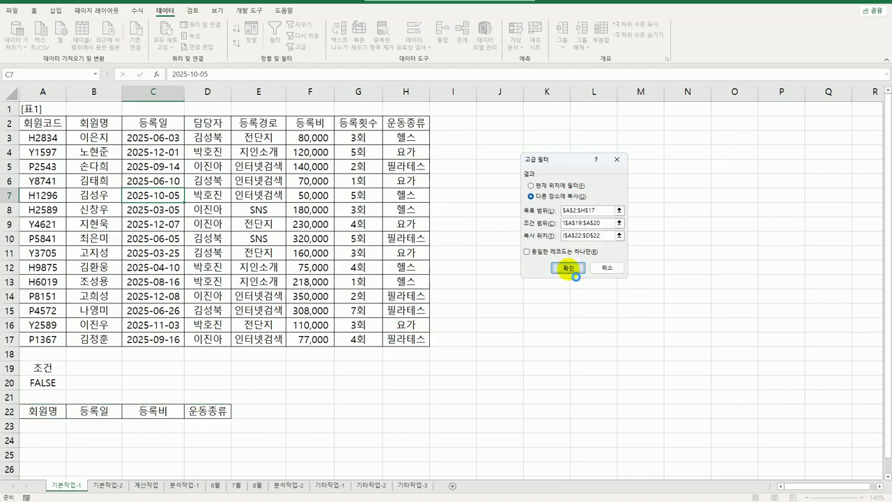
- Autofit the width of column B to its contents and check the extracted rows below A22
double_click(124, 101)
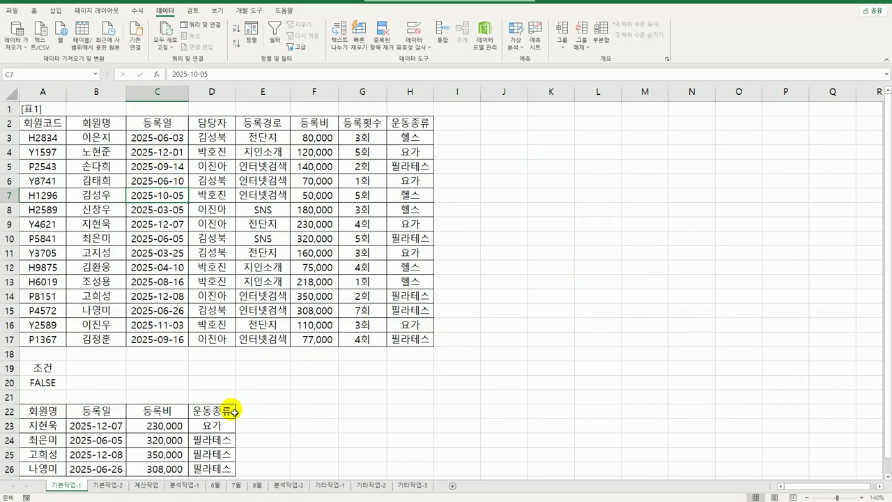
scroll(235, 410, down, 3)
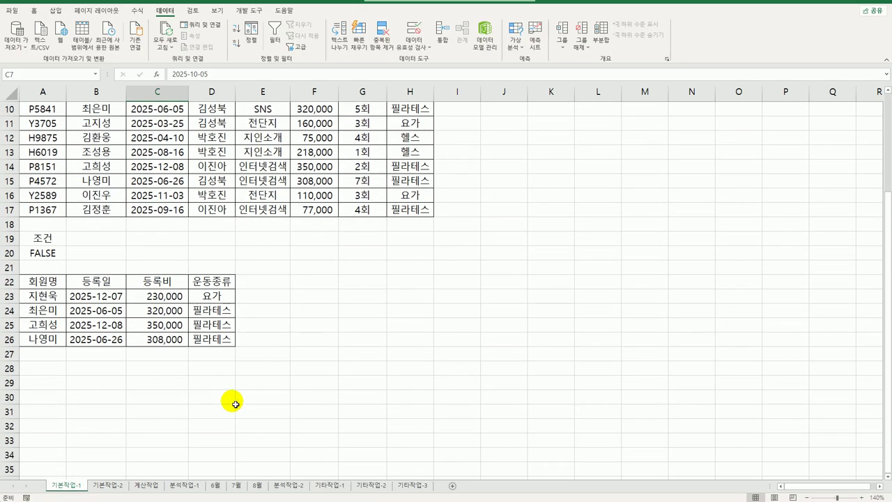
scroll(235, 404, up, 3)
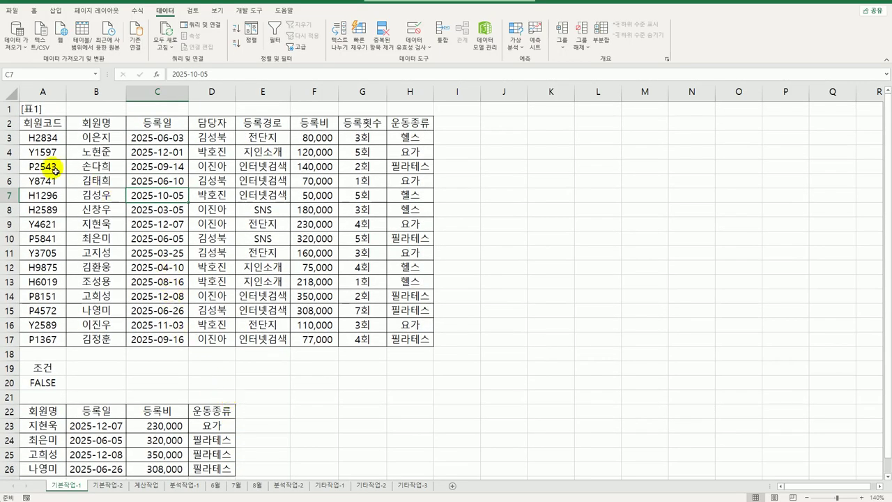
- Start a new formula-based conditional formatting rule for the table data in A3:H17
drag(32, 137, 395, 336)
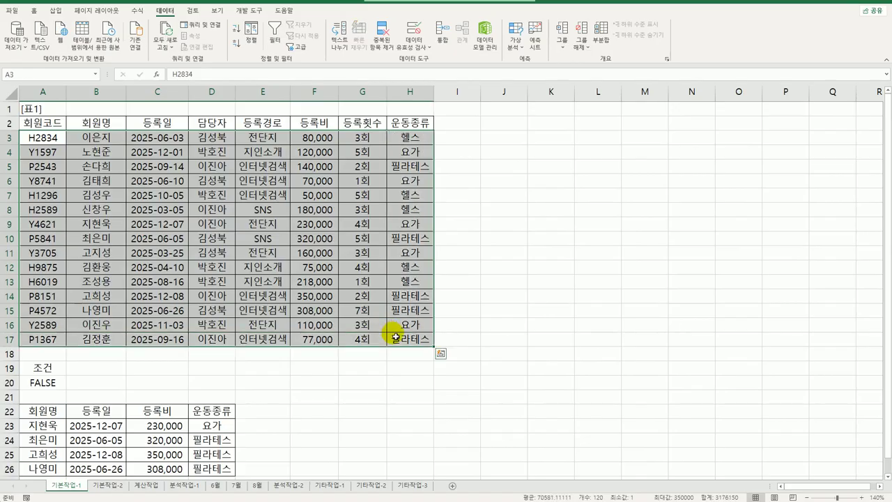
click(33, 11)
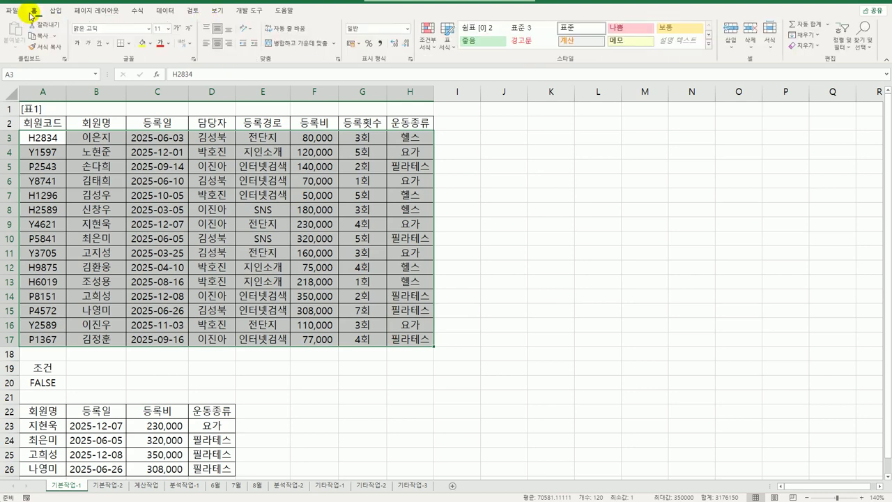
click(425, 44)
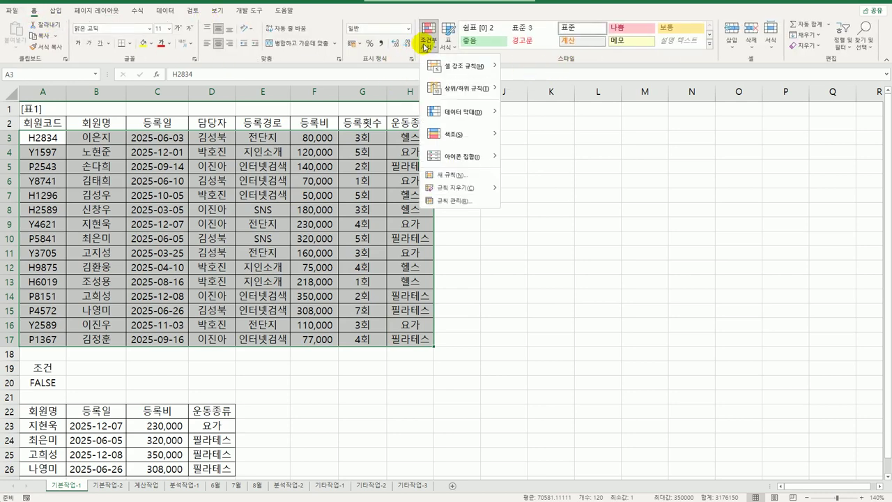
click(450, 175)
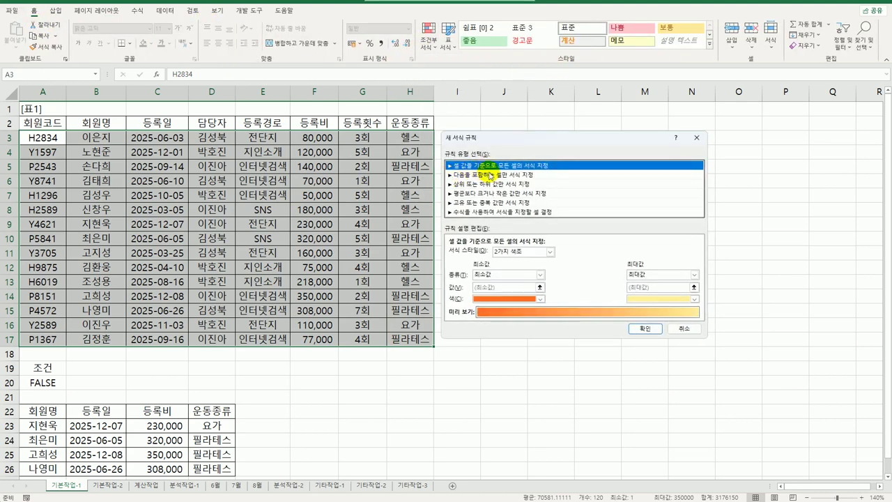
click(497, 212)
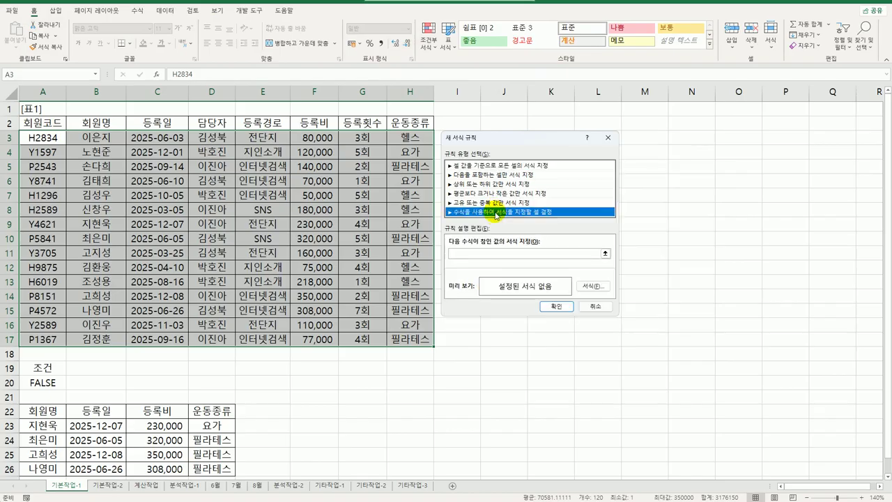
drag(510, 137, 547, 127)
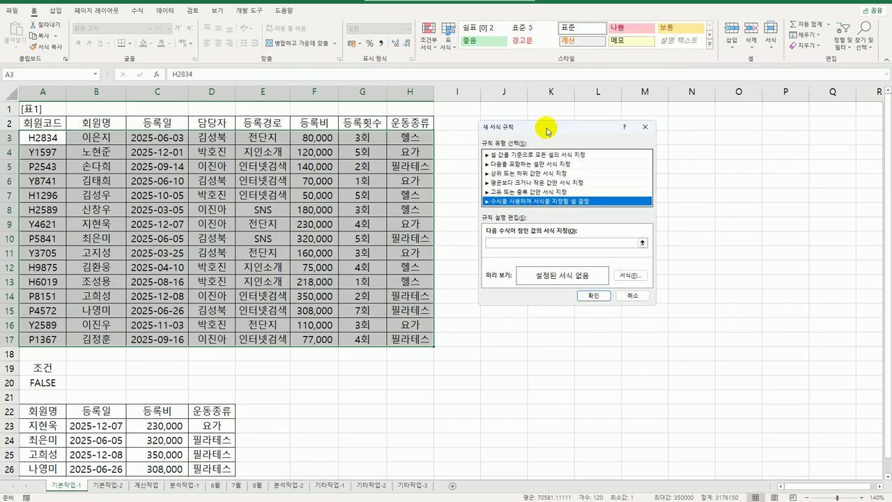
- Begin the rule's AND formula with $H3<>"요가" as the first condition, fixing only the column of the reference
click(529, 243)
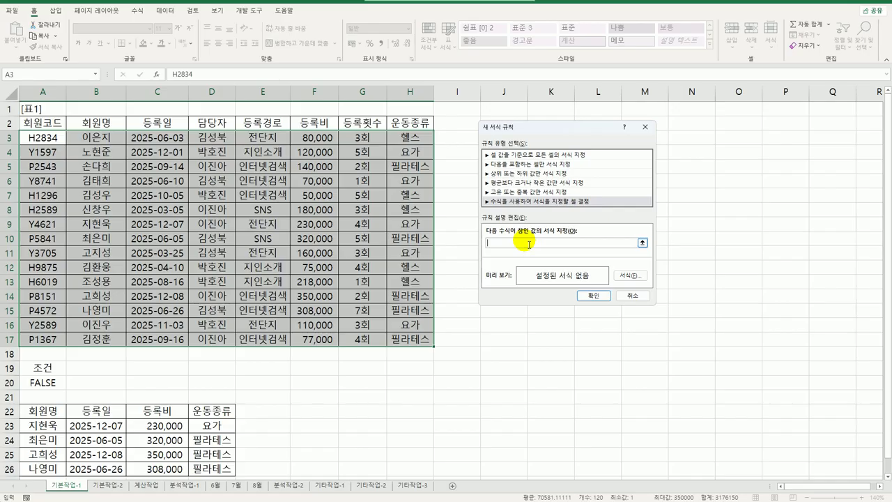
text(nd()
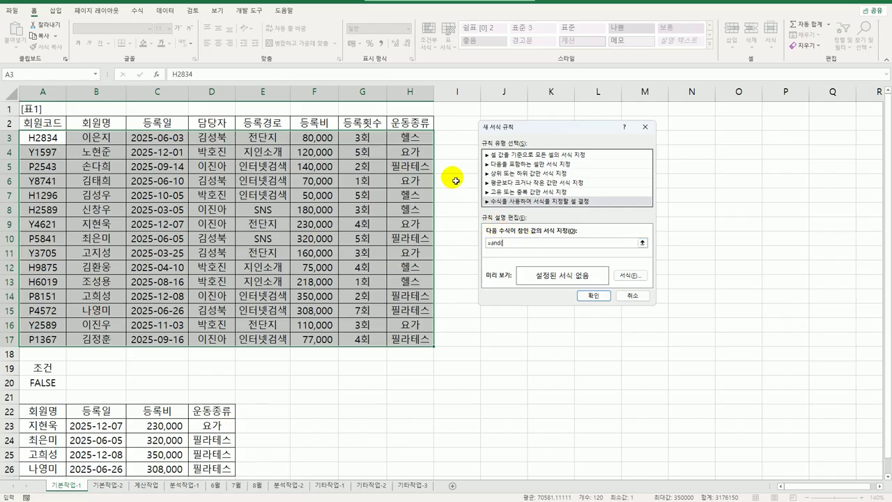
click(410, 140)
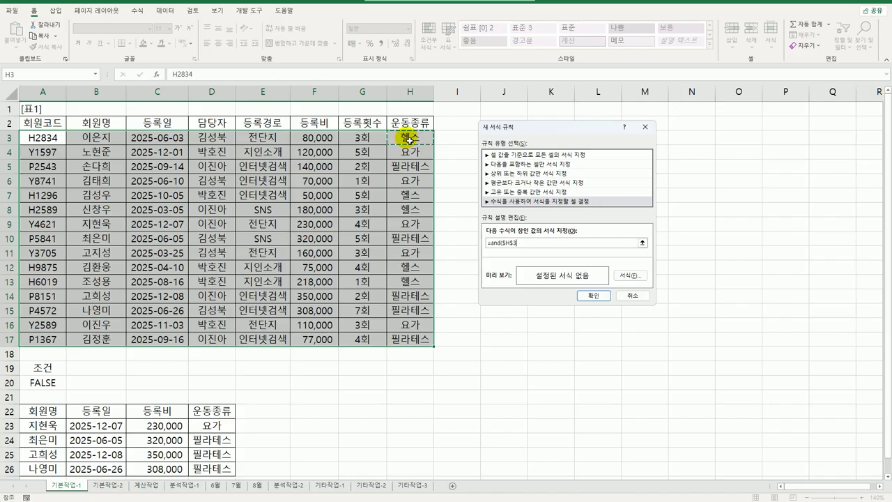
key(F4)
key(F4)
text(<>"요가")
text(,)
- Complete the rule's formula with $G3>=LARGE($G$3:$G$17,3) as the second AND condition, for the top three registration counts
click(362, 138)
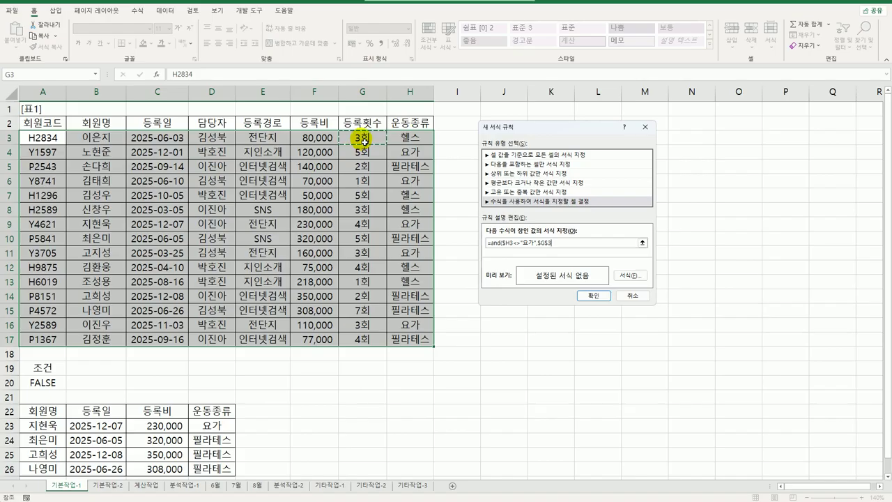
key(F4)
key(F4)
text(>=)
text(1)
text(lag)
text(e()
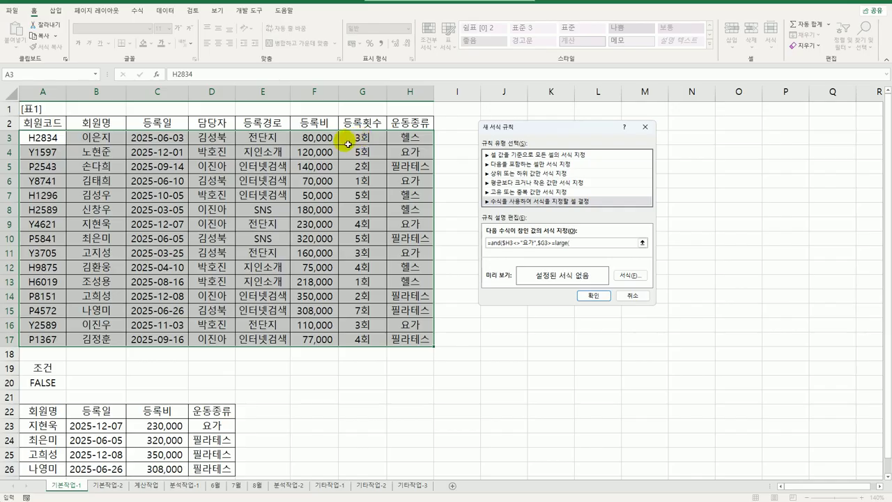
drag(341, 142, 350, 339)
text(,)
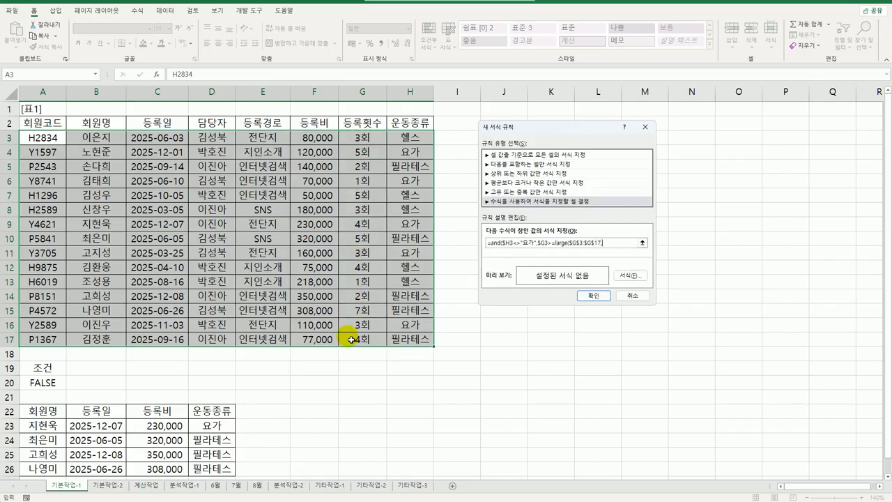
text(3))
text())
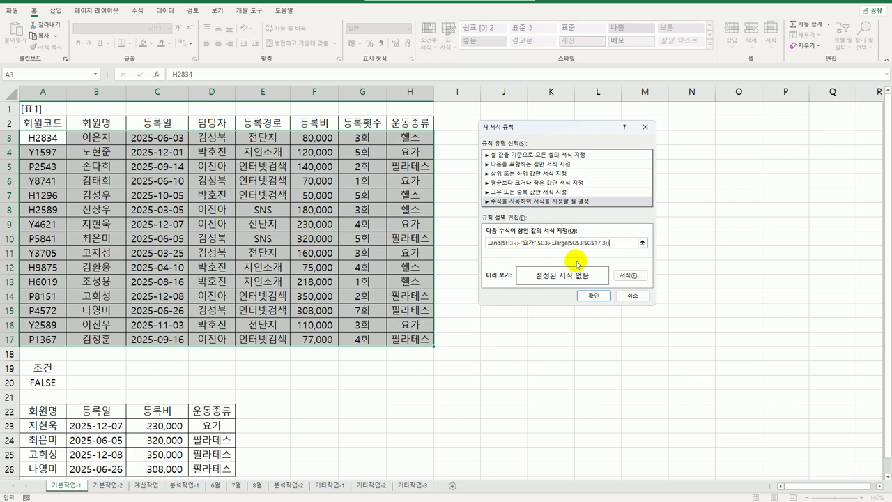
- Set the rule's format to bold (굵게) with a standard blue font colour and apply the rule to the table
click(629, 276)
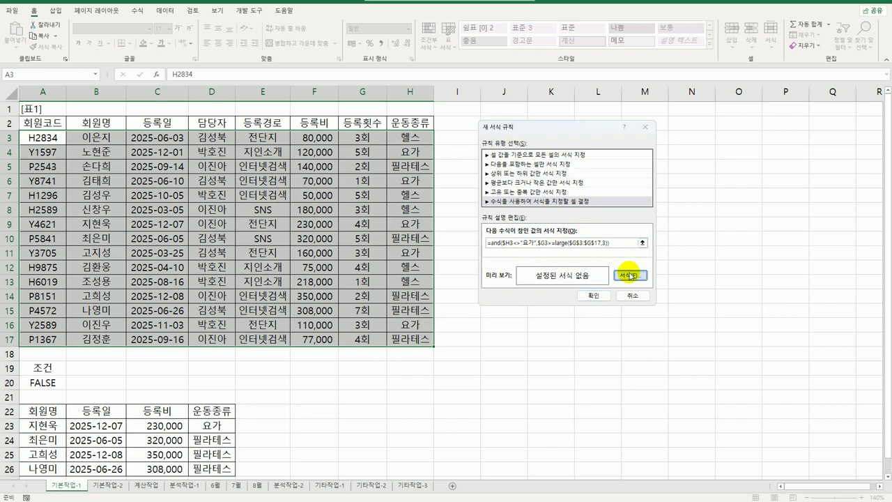
drag(593, 86, 692, 114)
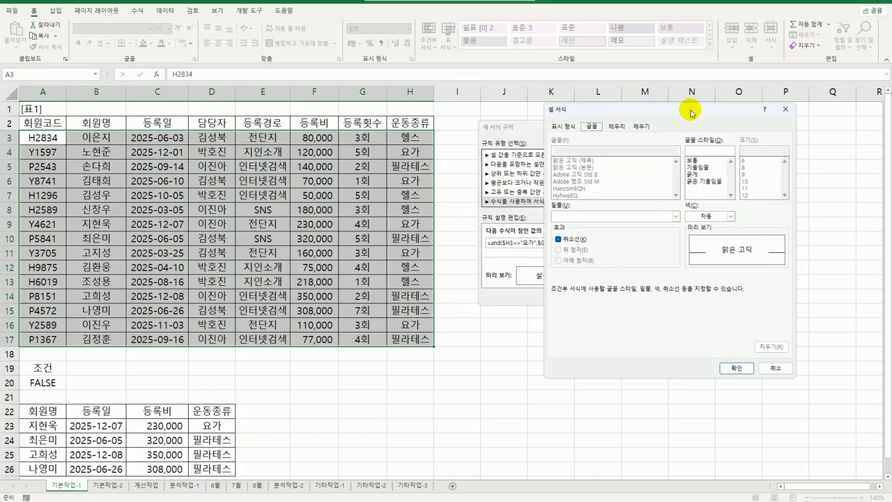
click(701, 174)
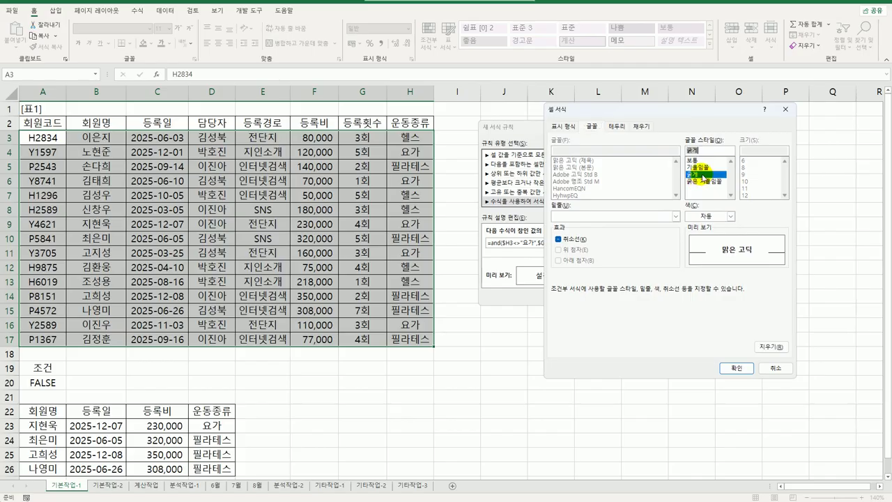
click(732, 217)
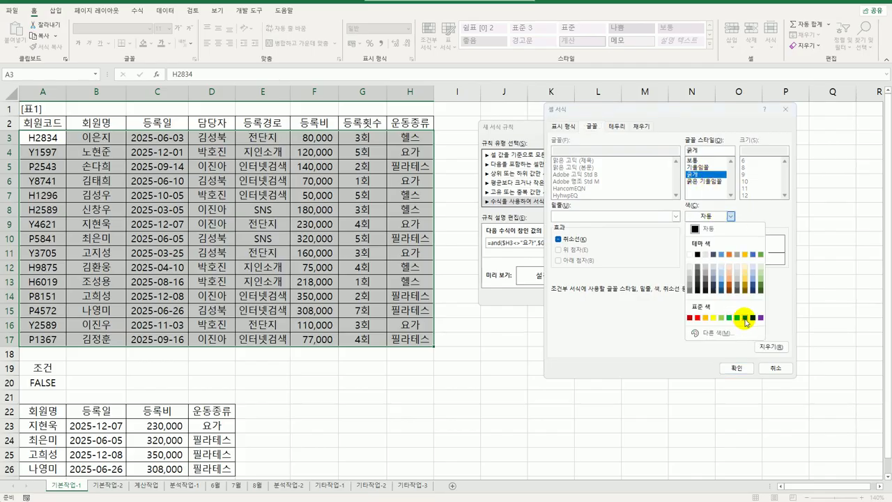
click(744, 319)
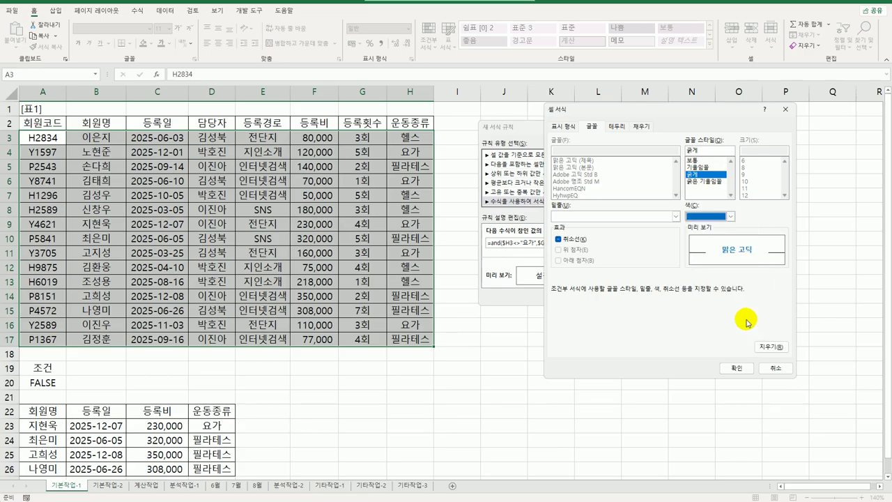
click(736, 368)
click(596, 294)
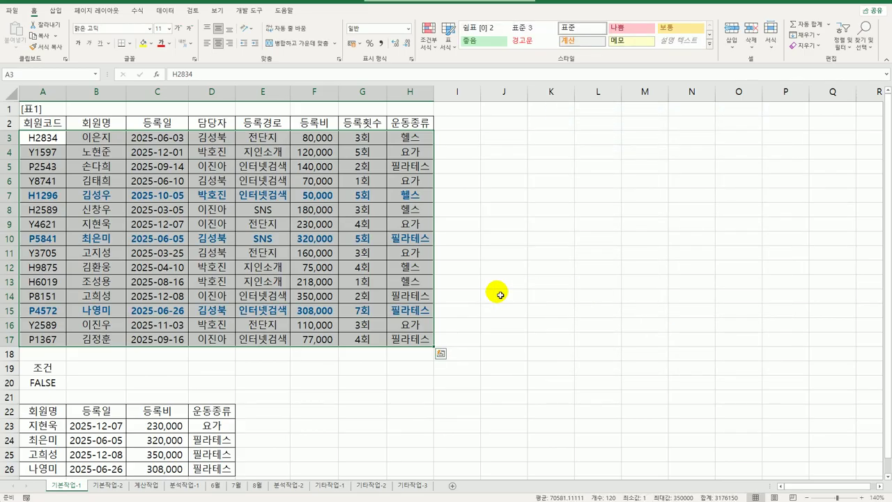
- Check the 운동종류 and 등록횟수 values of the highlighted rows against the rule's conditions
click(410, 238)
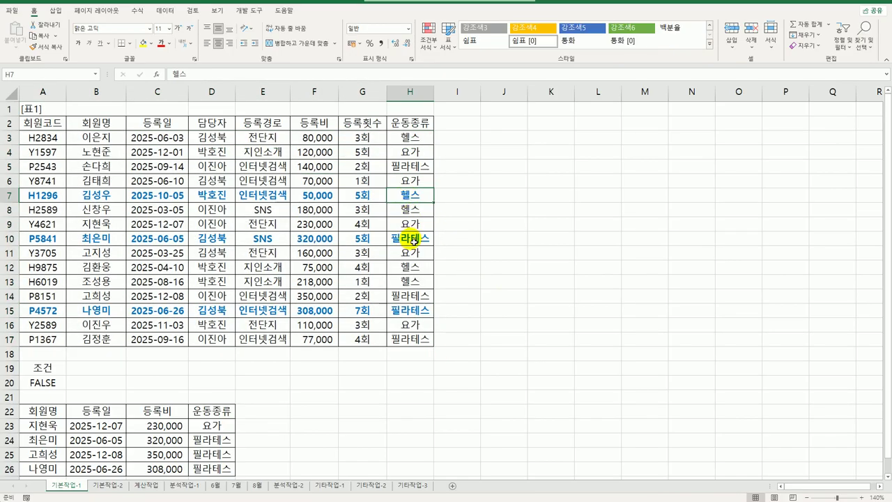
click(414, 310)
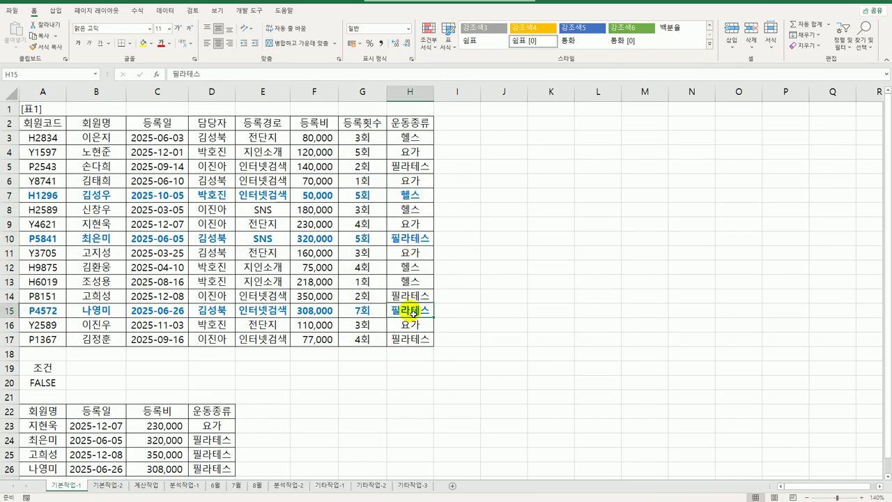
click(363, 313)
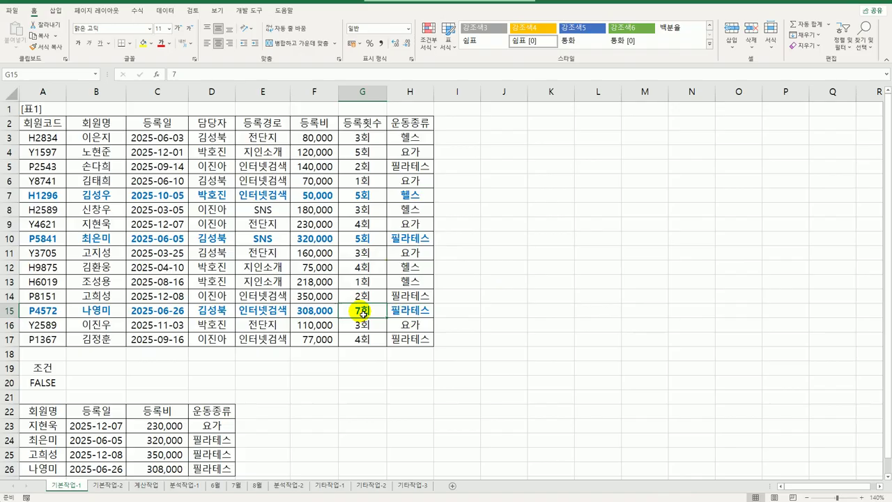
click(361, 237)
click(361, 198)
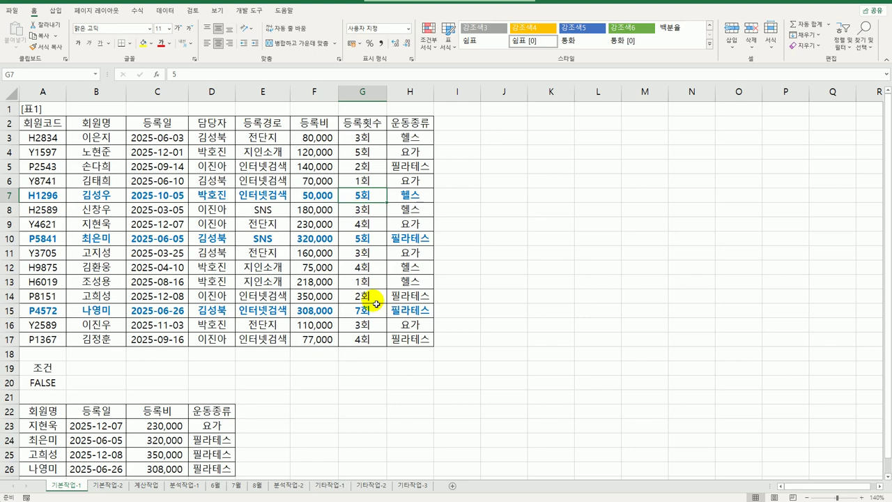
- Check the existing print area in the page setup of the 기본작업-2 sheet and leave it without changes
click(102, 489)
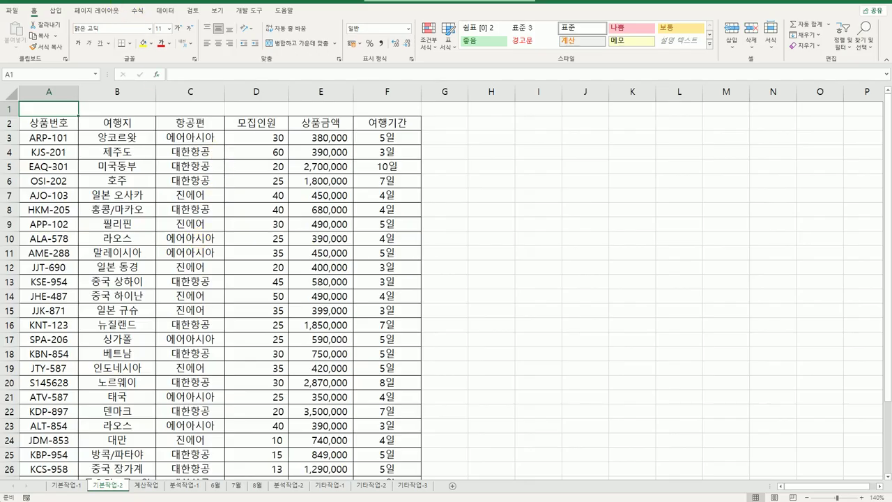
click(103, 13)
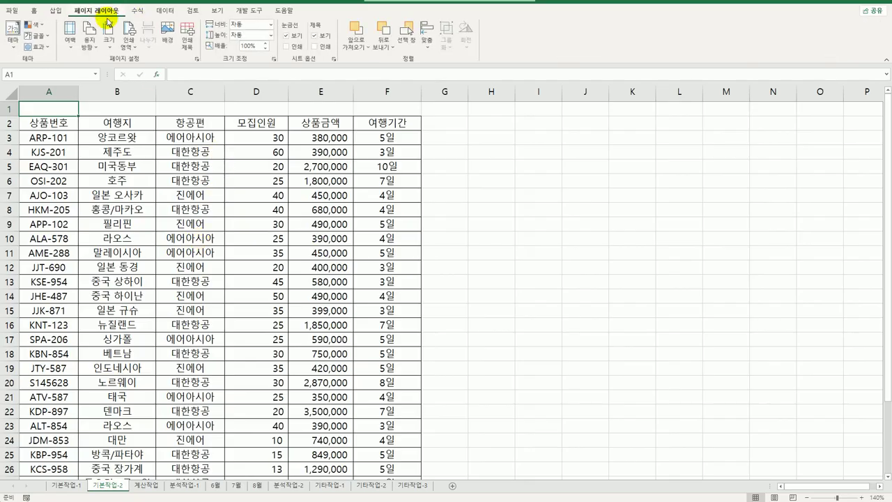
click(197, 59)
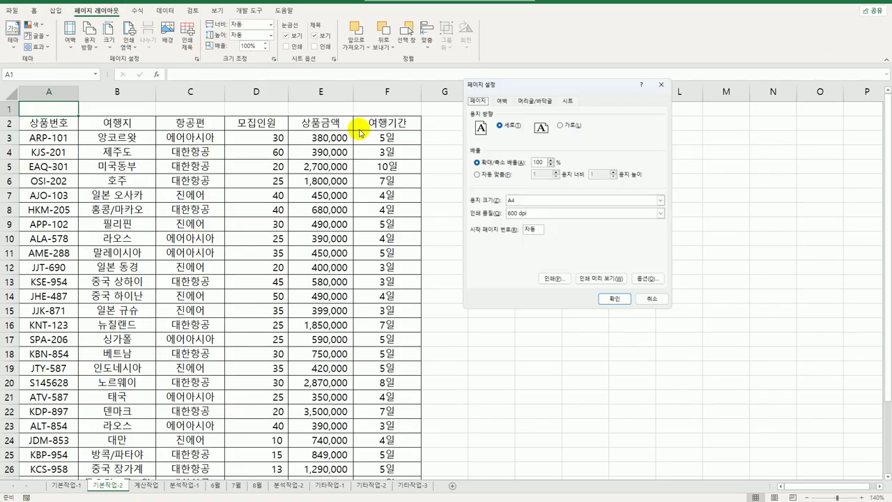
click(568, 96)
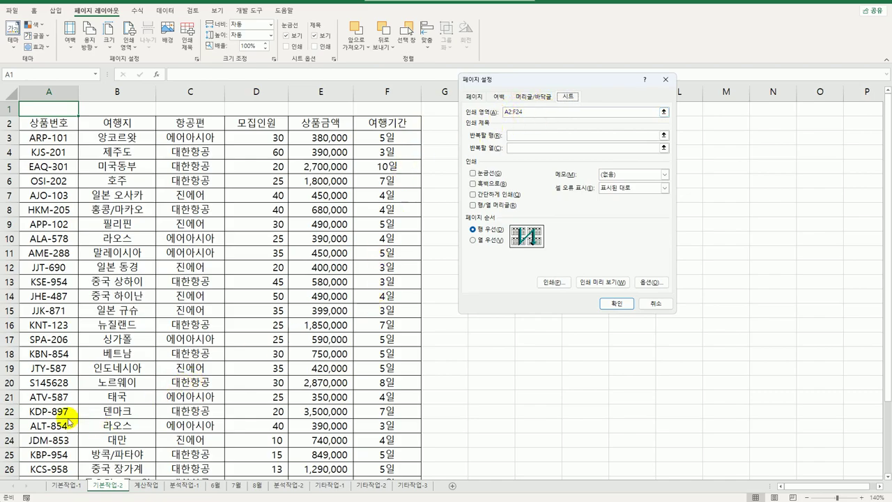
click(655, 303)
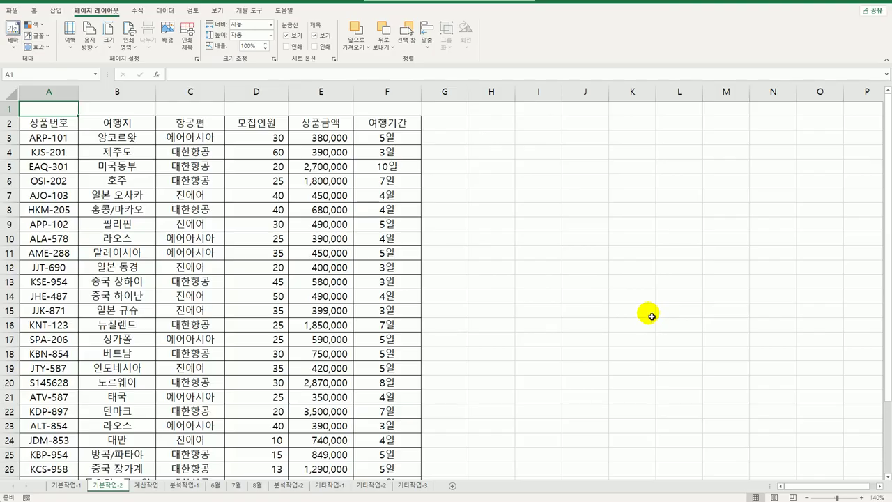
- Add A25:F32 to the existing print area and set the page orientation to landscape (가로)
scroll(54, 433, down, 3)
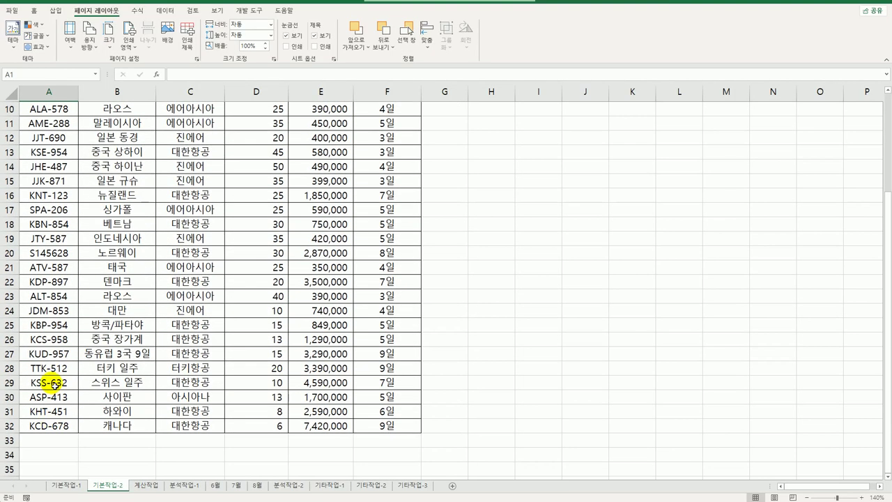
drag(56, 322, 394, 427)
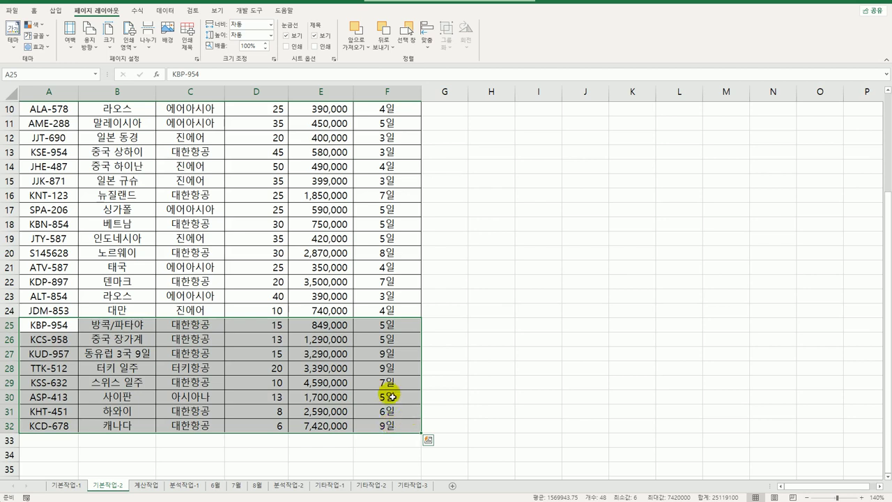
click(127, 45)
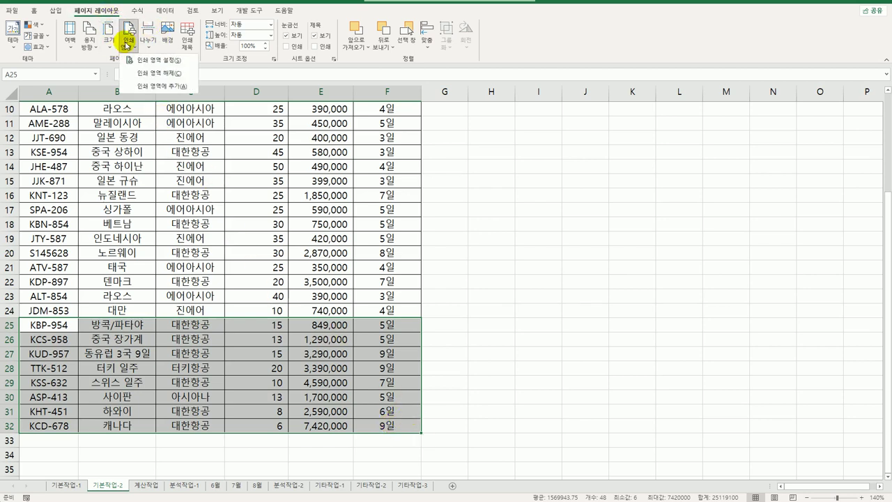
click(144, 87)
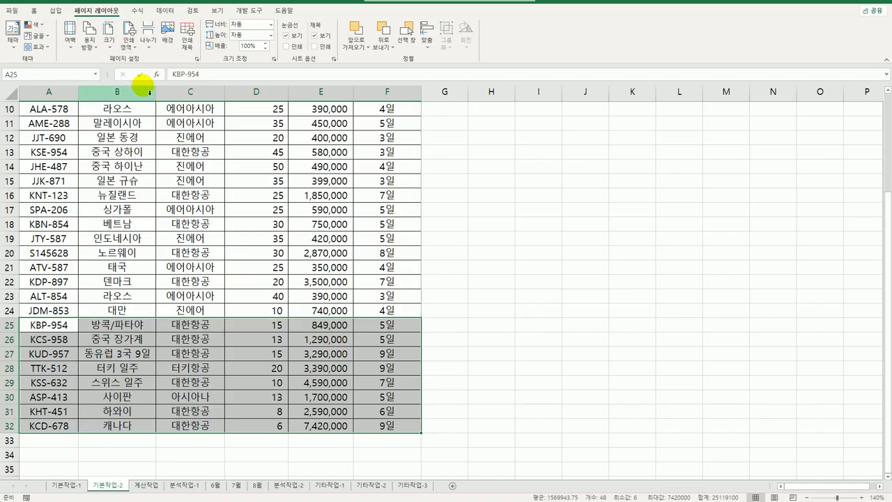
click(88, 39)
click(102, 79)
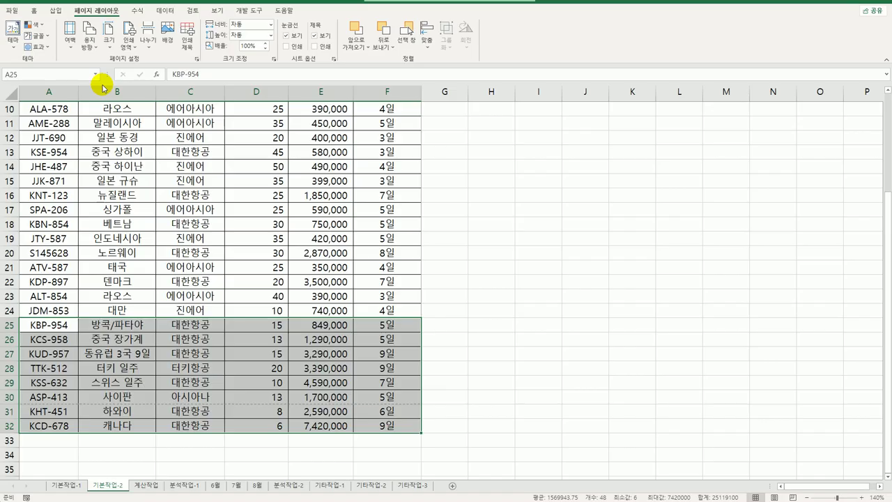
- Set row 2 ($2:$2) to repeat as the print title on every page and centre the printout horizontally on the page
click(187, 35)
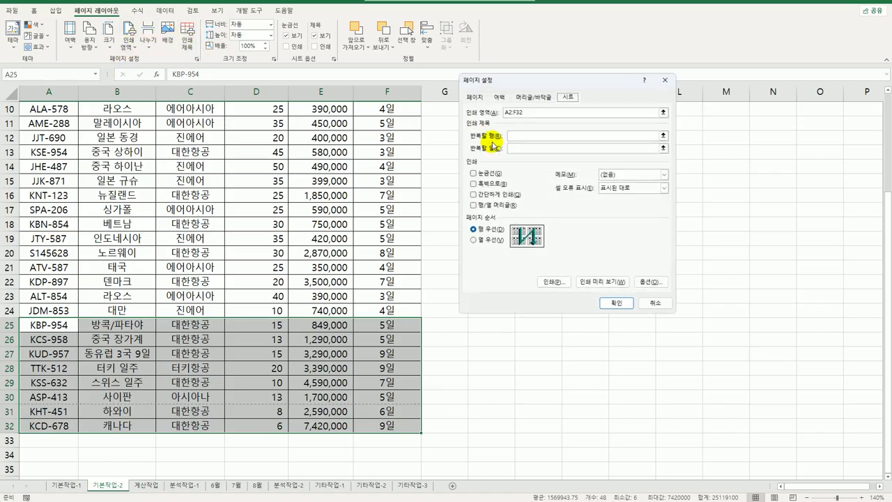
click(515, 135)
scroll(303, 276, up, 3)
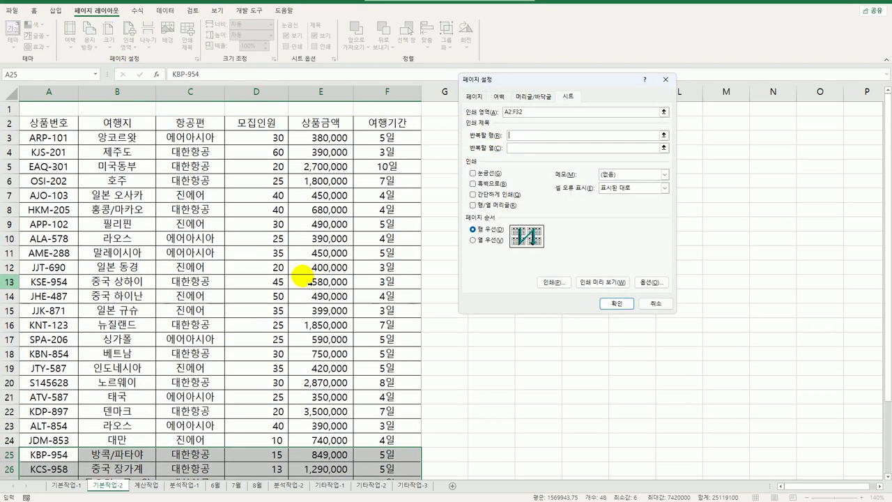
click(11, 123)
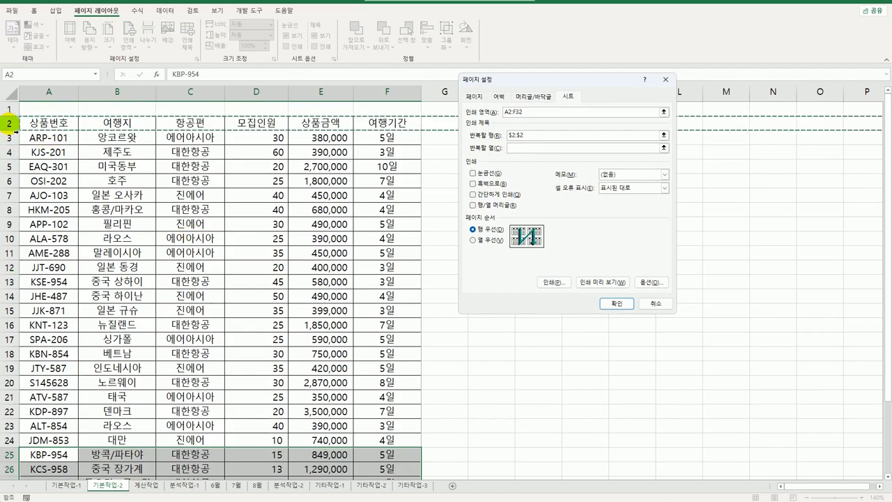
click(498, 96)
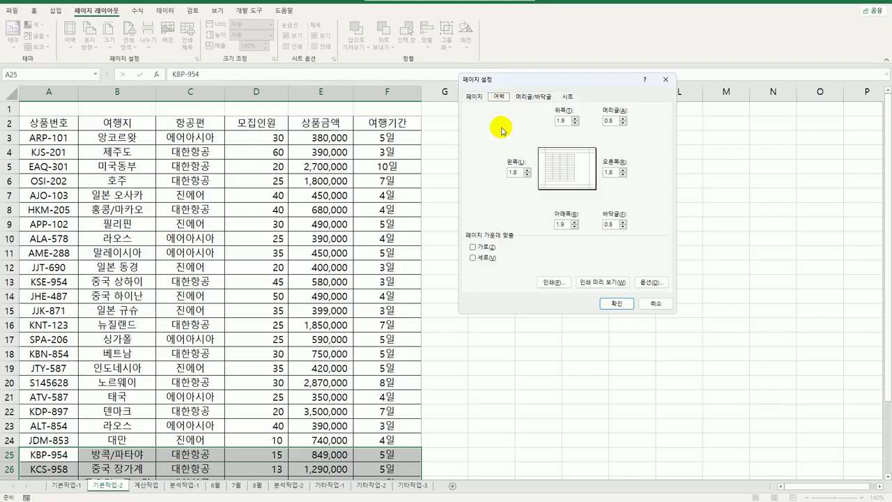
click(480, 248)
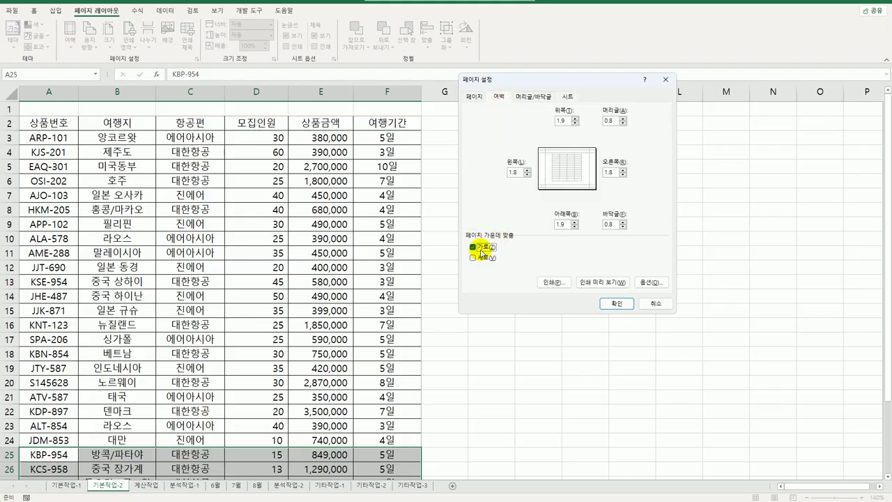
- Create a custom header whose right section shows the page number and total page count as &[페이지 번호]/&[전체 페이지 수]
click(535, 97)
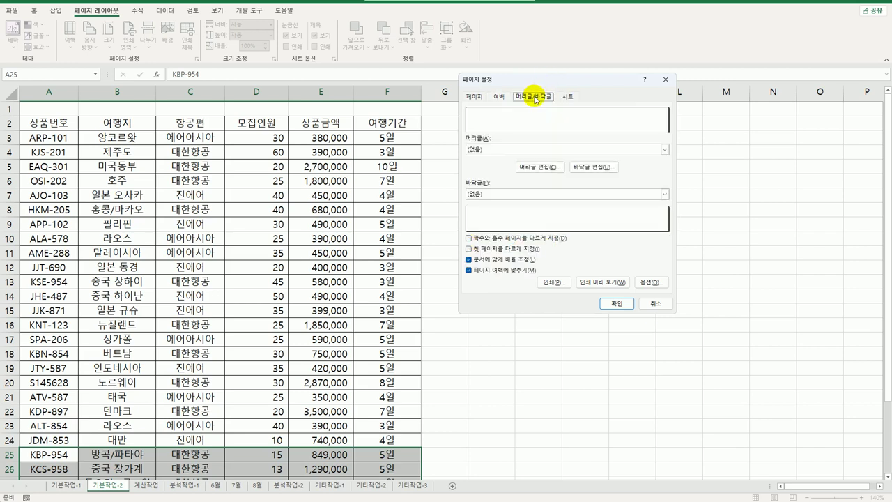
click(541, 167)
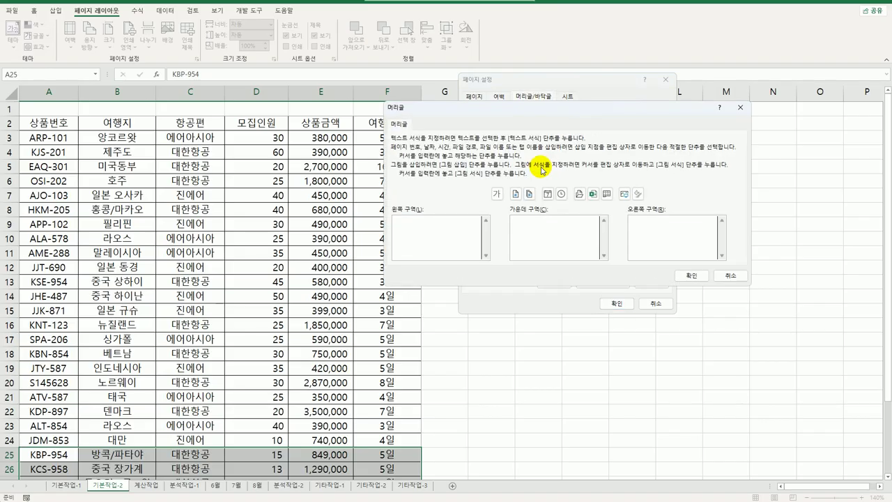
click(642, 239)
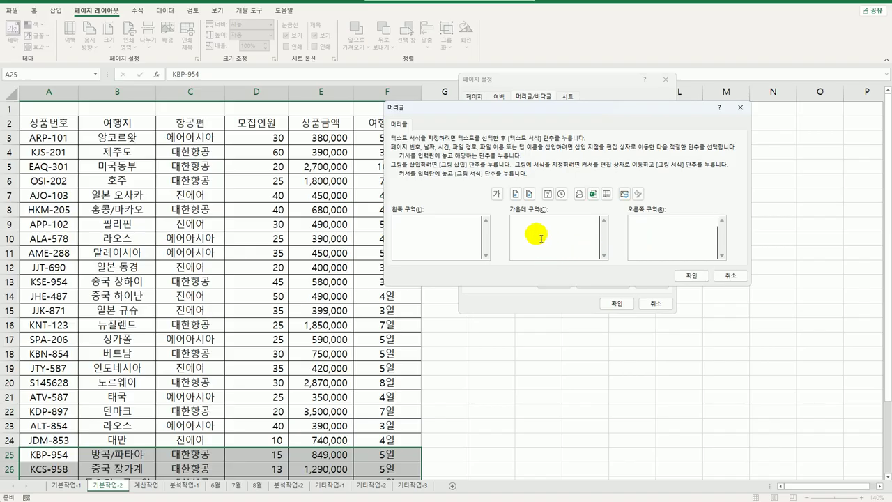
click(515, 194)
text(/)
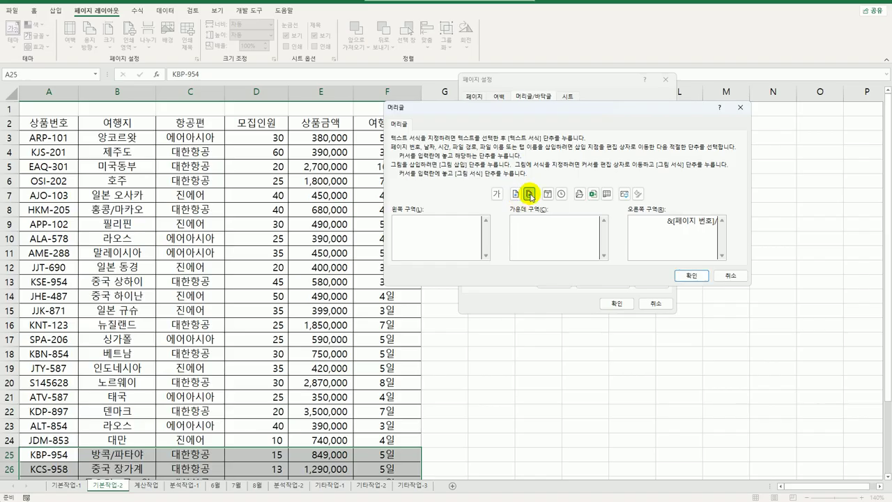
click(530, 194)
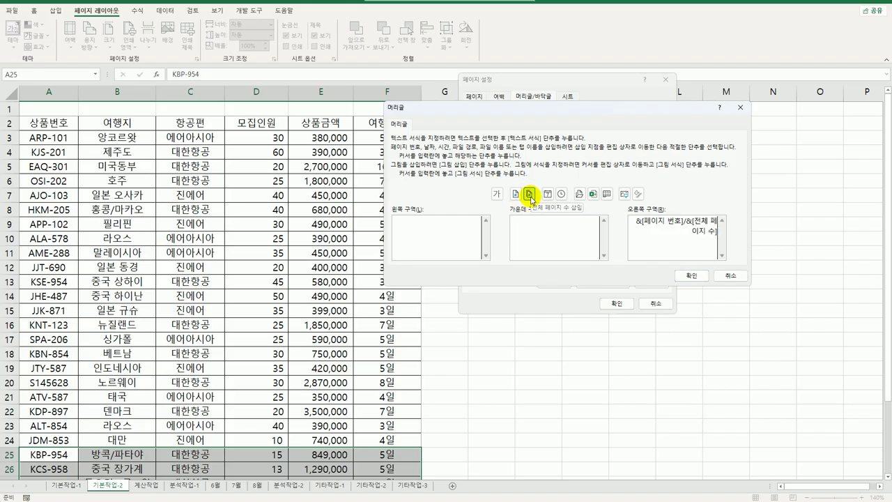
click(687, 277)
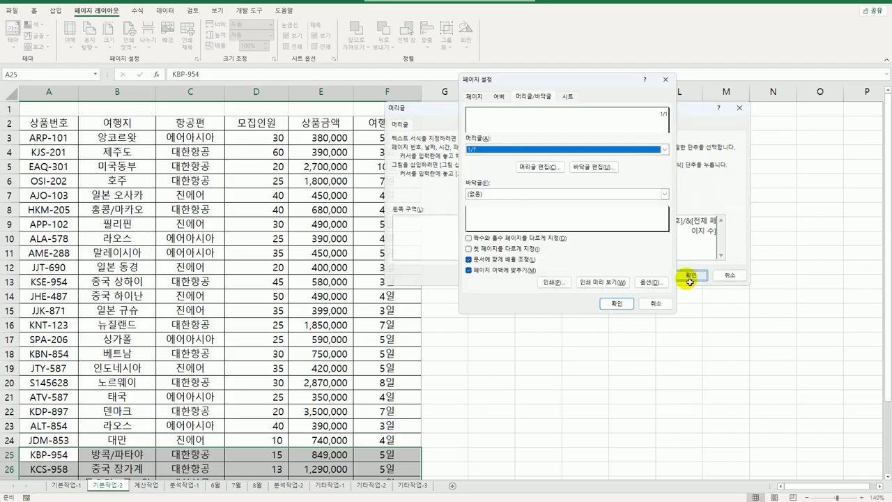
- Set the print scaling to 120%, apply the page setup, and deselect the table rows
click(473, 96)
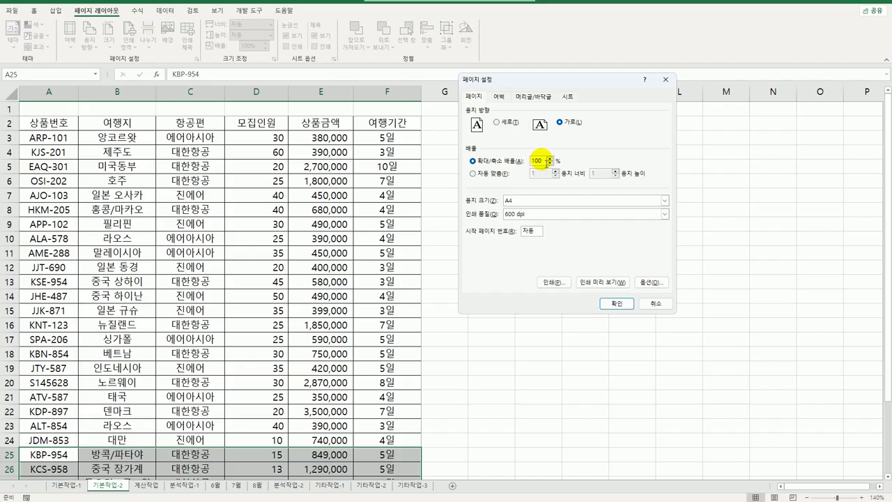
drag(541, 160, 513, 160)
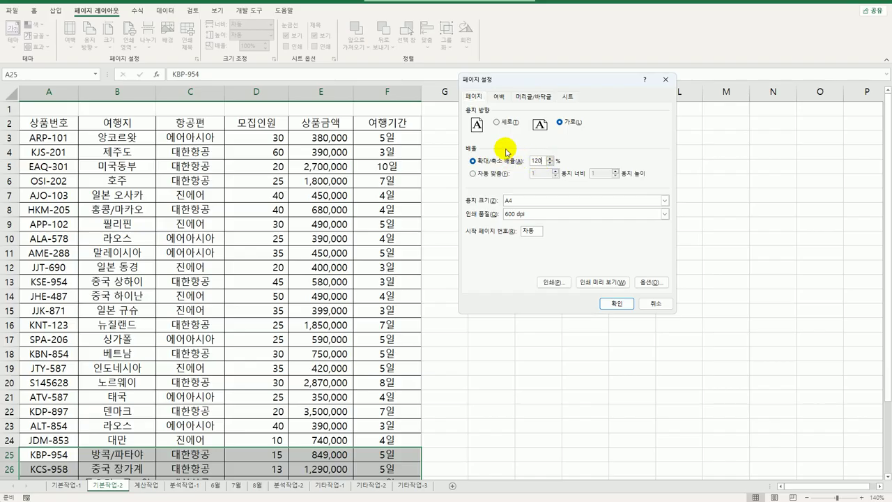
click(617, 303)
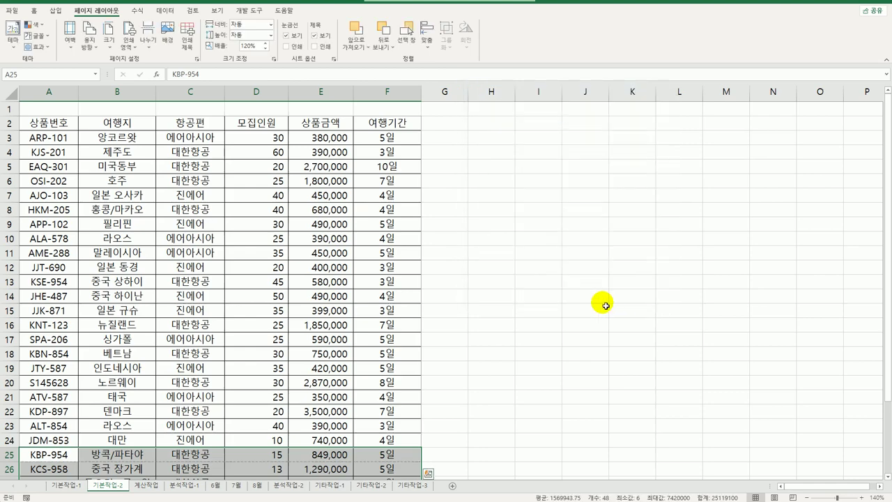
click(603, 301)
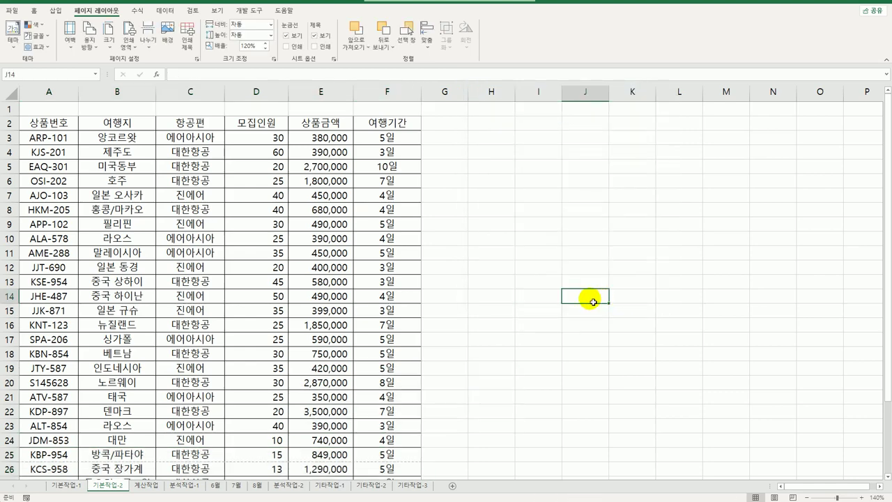
- Preview both printed pages to check the repeated title row, the header and the centring, and return to the sheet
click(10, 10)
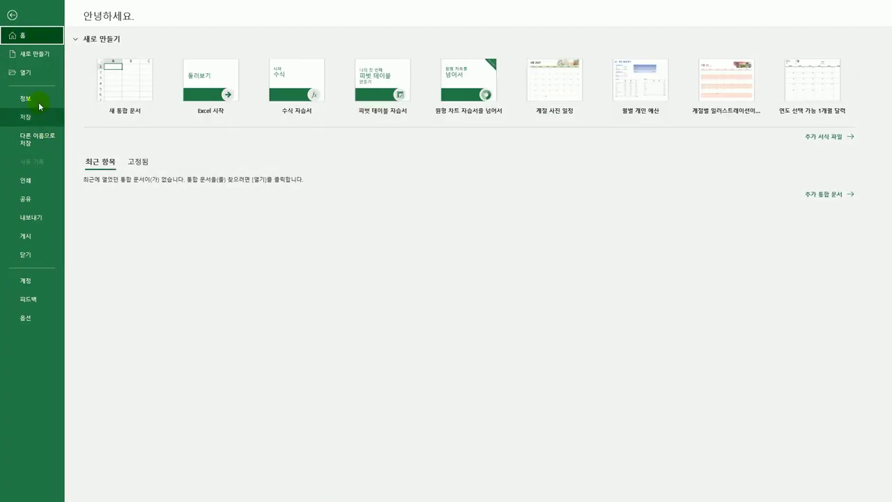
click(44, 183)
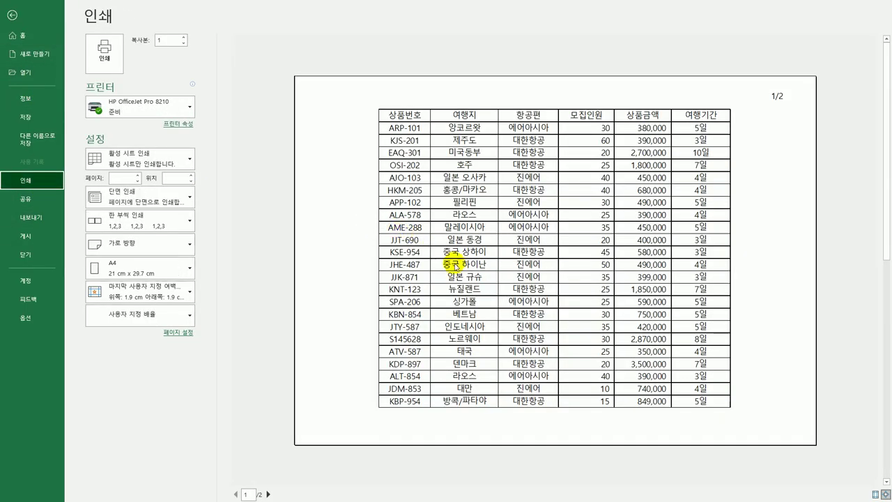
click(268, 494)
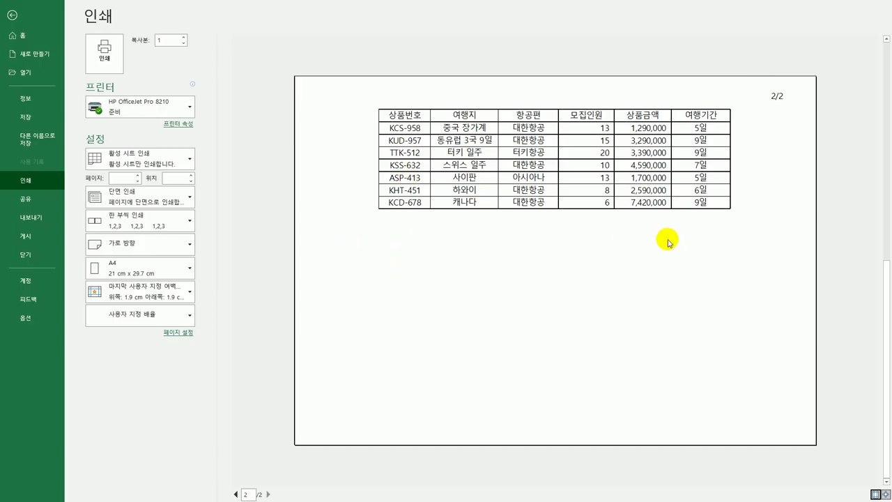
click(236, 494)
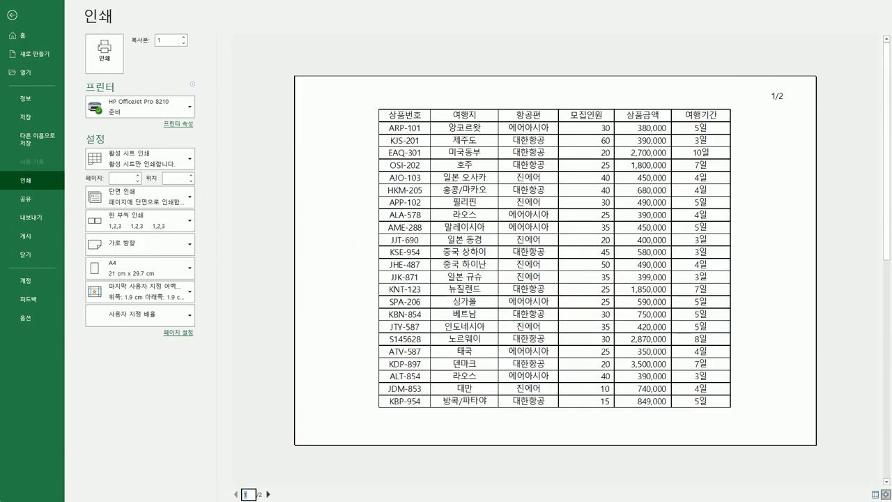
click(12, 15)
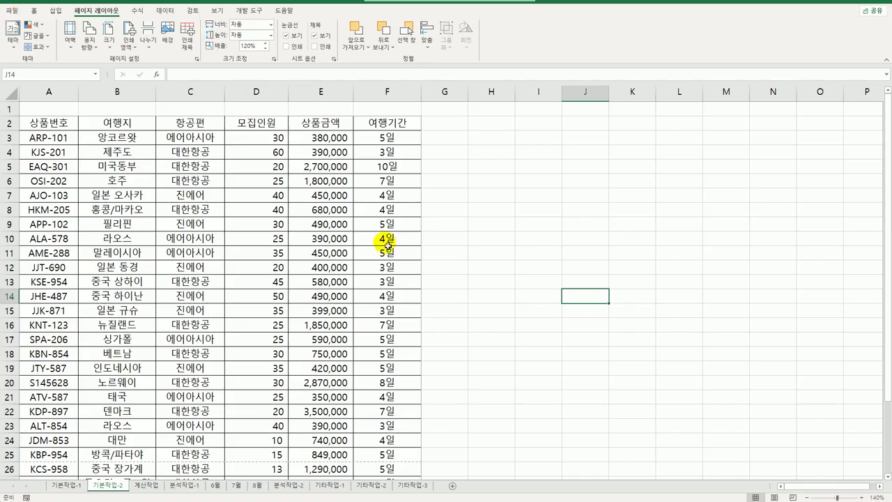
- On the 계산작업 sheet, examine the empty 전기사용요금 column of 표1 and the 기본요금 values in 표4
click(146, 485)
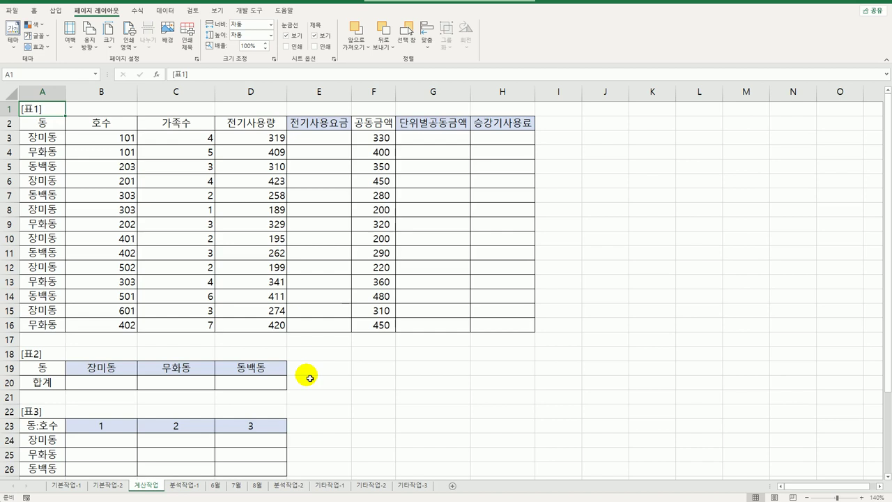
drag(336, 138, 332, 324)
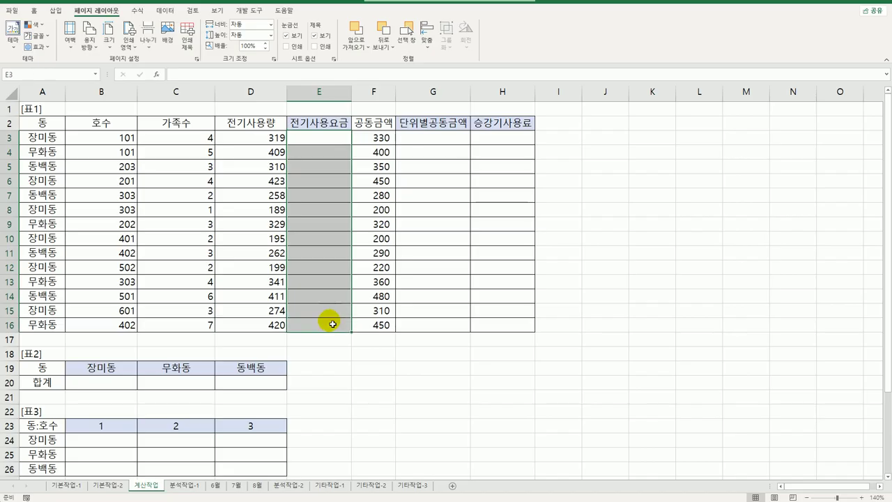
click(307, 141)
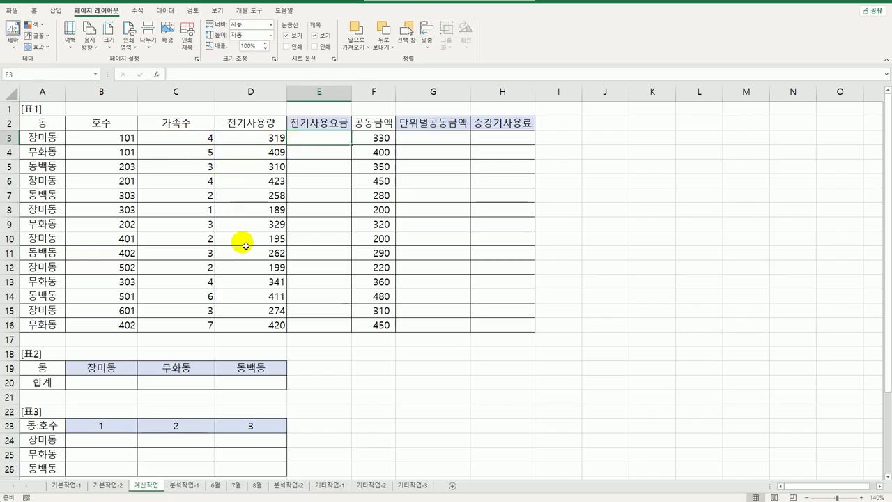
scroll(246, 245, down, 3)
drag(185, 412, 190, 439)
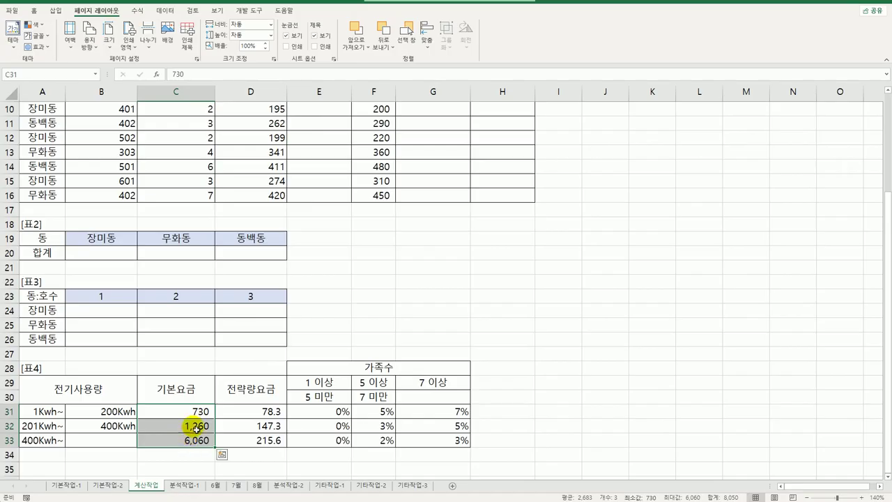
scroll(214, 267, up, 1)
scroll(279, 208, down, 1)
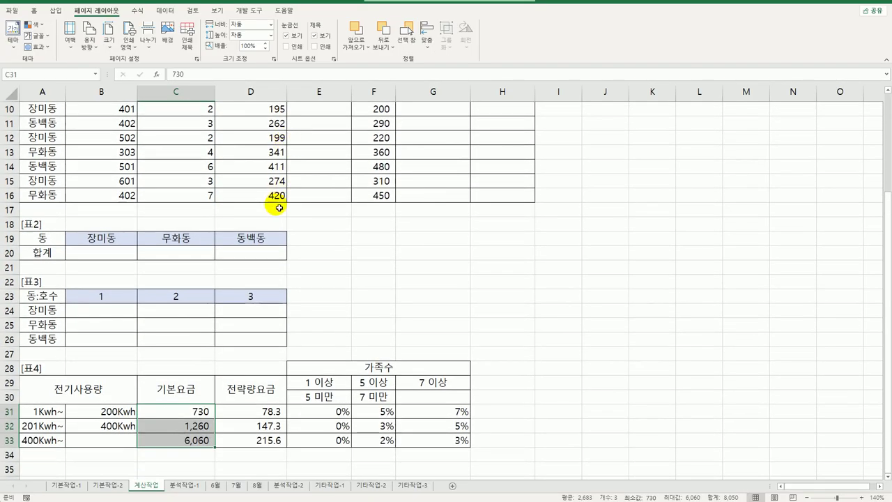
- Examine the 전략량요금 values and the 가족수 discount rates in 표4 against the 전기사용량 and 가족수 columns of 표1
scroll(279, 208, up, 3)
click(258, 141)
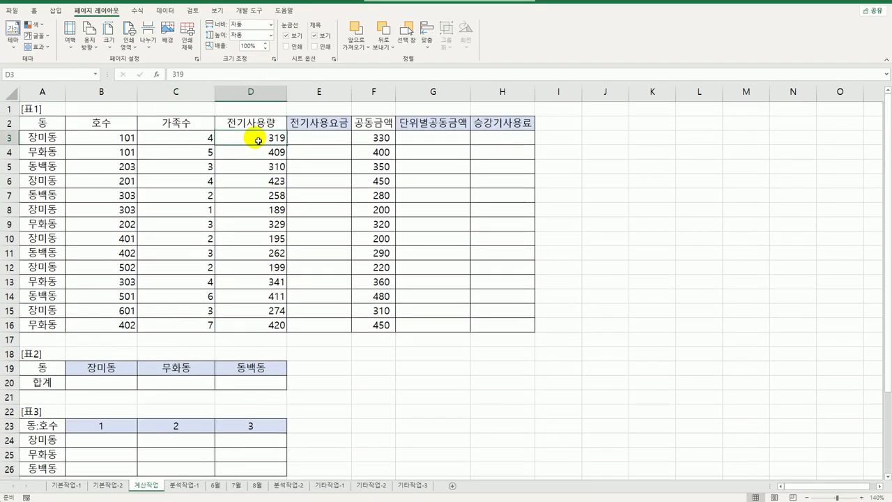
scroll(356, 296, down, 3)
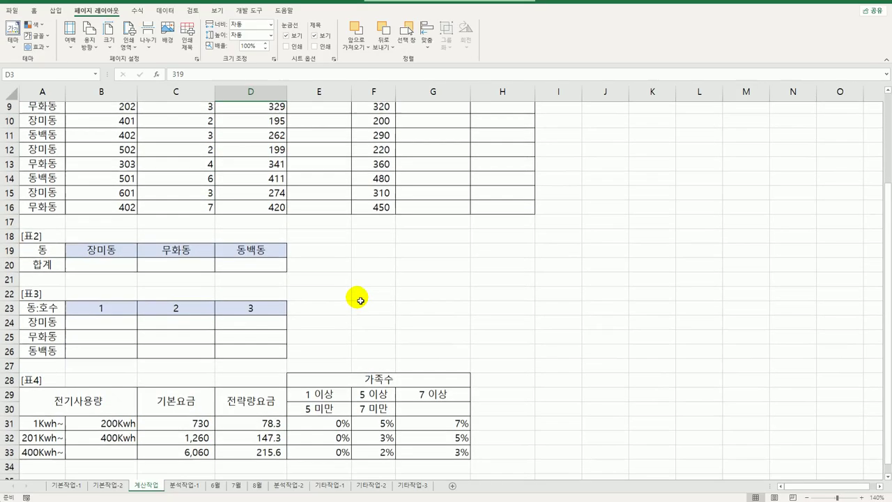
drag(275, 414, 257, 438)
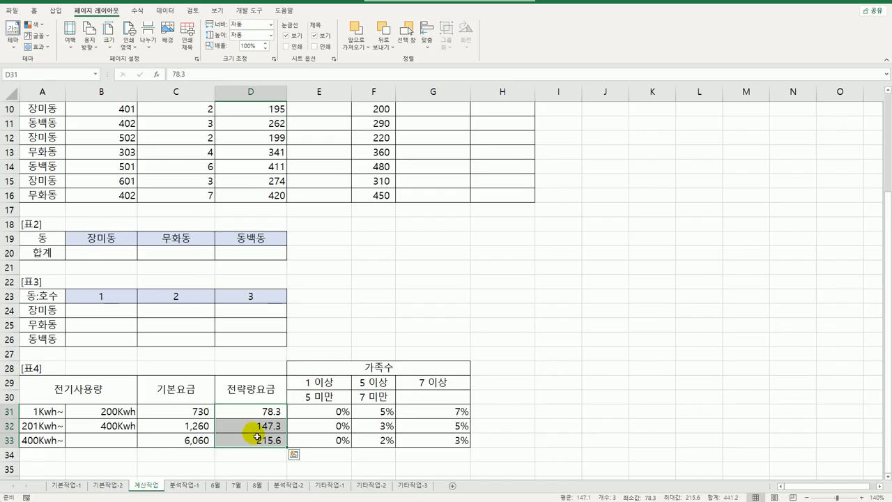
scroll(257, 432, up, 3)
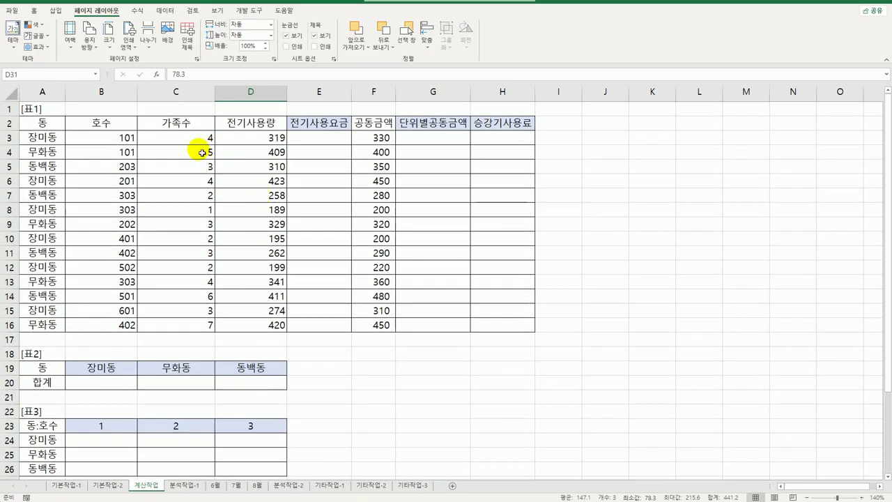
scroll(521, 408, down, 3)
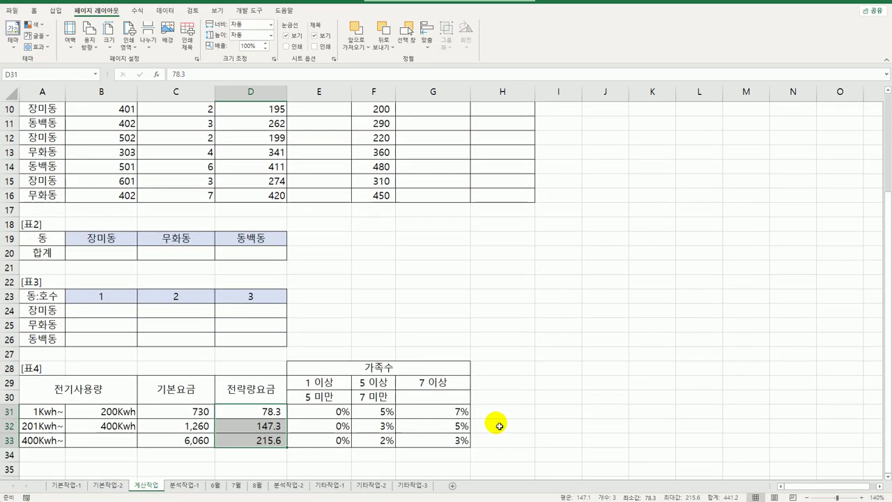
click(339, 411)
drag(339, 411, 434, 439)
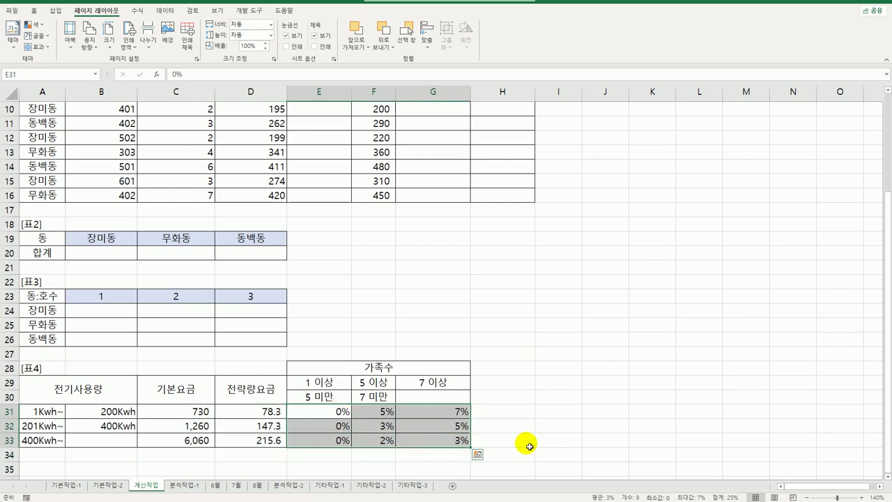
scroll(530, 446, up, 3)
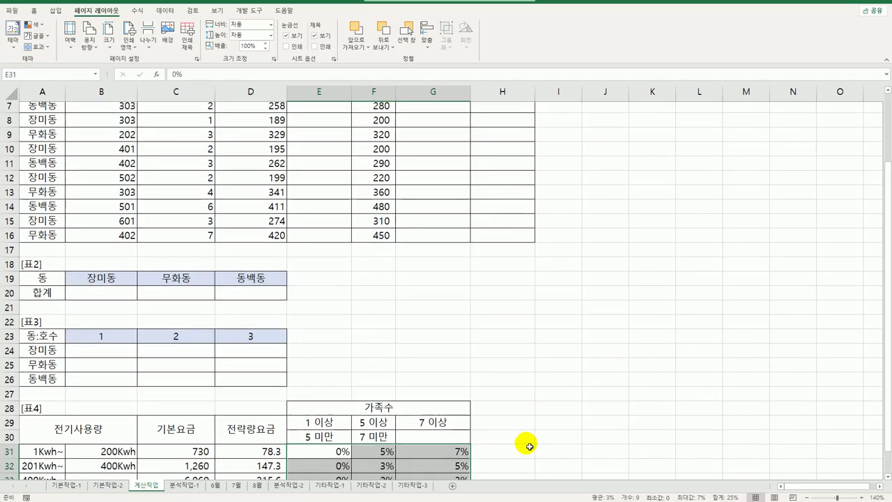
- In the first 전기사용요금 cell, E3, start a VLOOKUP formula with the 전기사용량 cell D3 as the lookup value
click(316, 138)
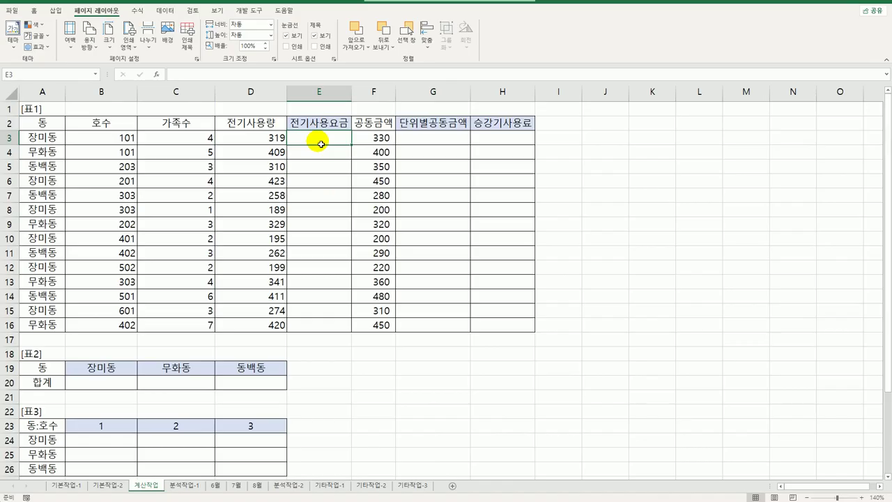
text(=)
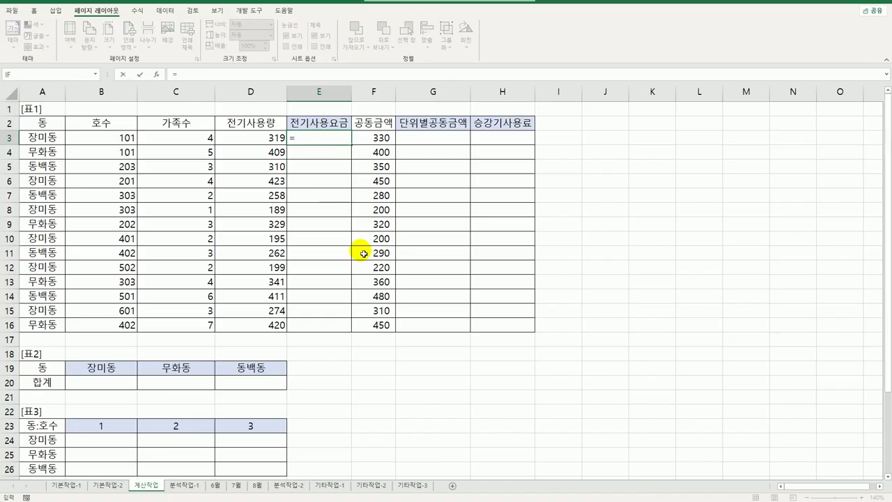
scroll(376, 265, down, 3)
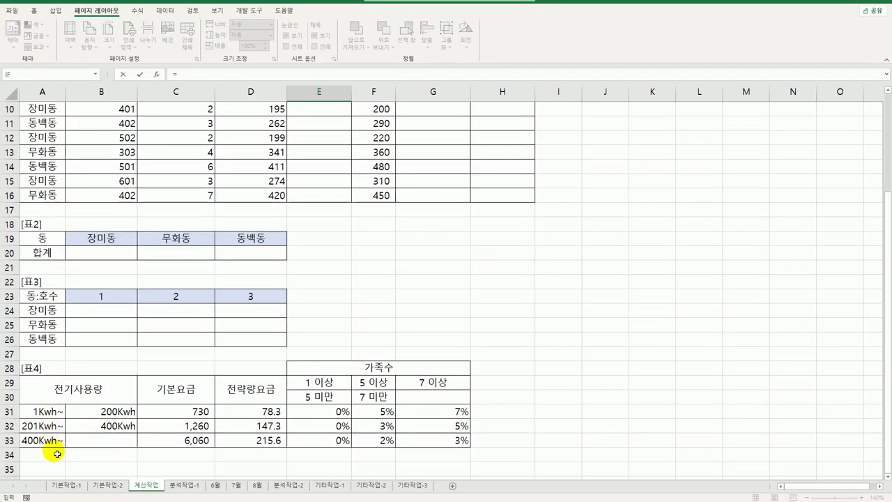
scroll(198, 415, up, 2)
scroll(198, 414, up, 1)
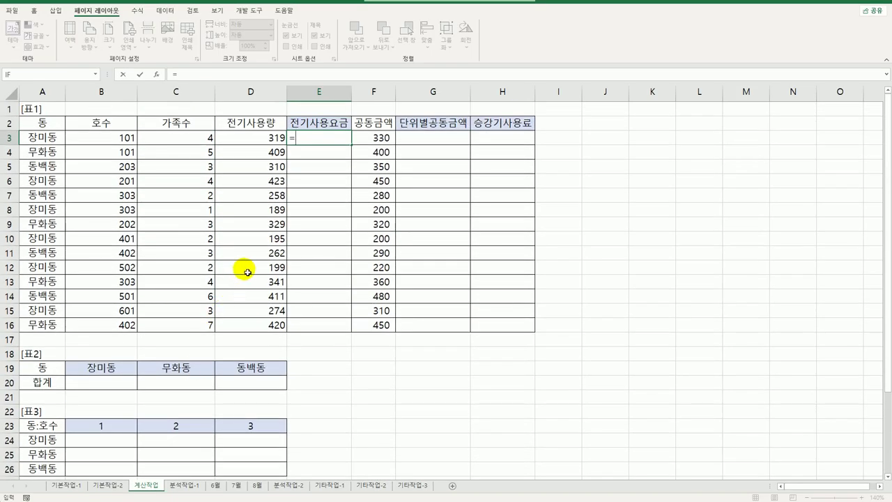
text(vl)
key(Tab)
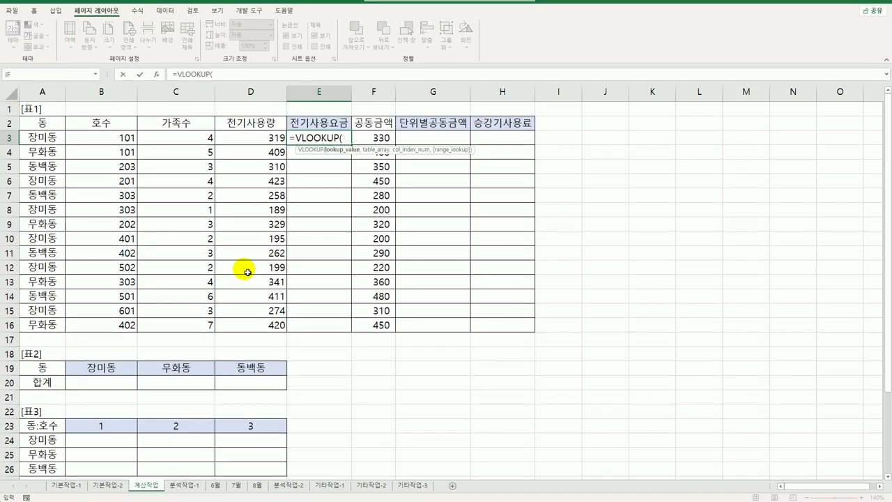
click(236, 138)
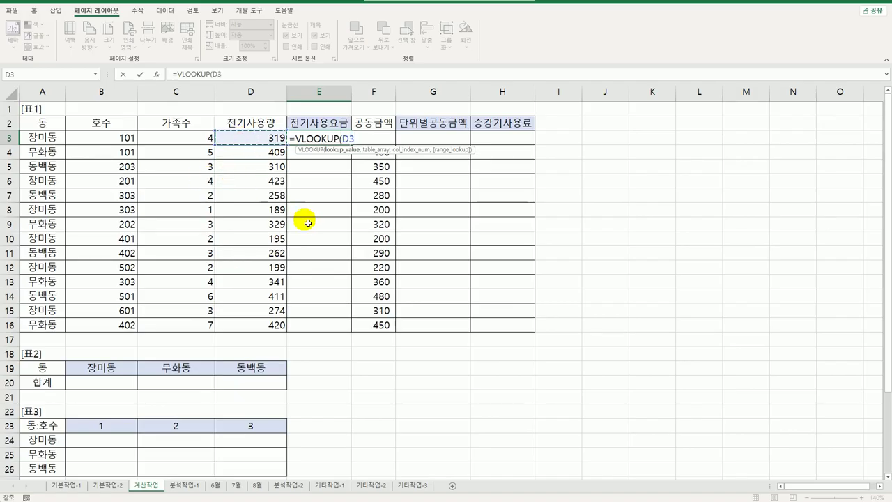
text(,)
- Complete the 기본요금 lookup with the absolute table range $A$31:$C$33 and column number 3
scroll(300, 233, down, 3)
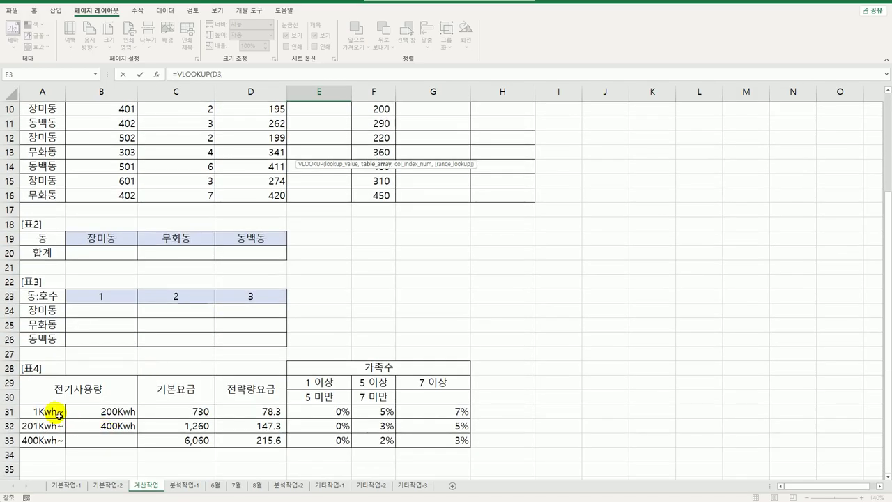
drag(57, 412, 199, 440)
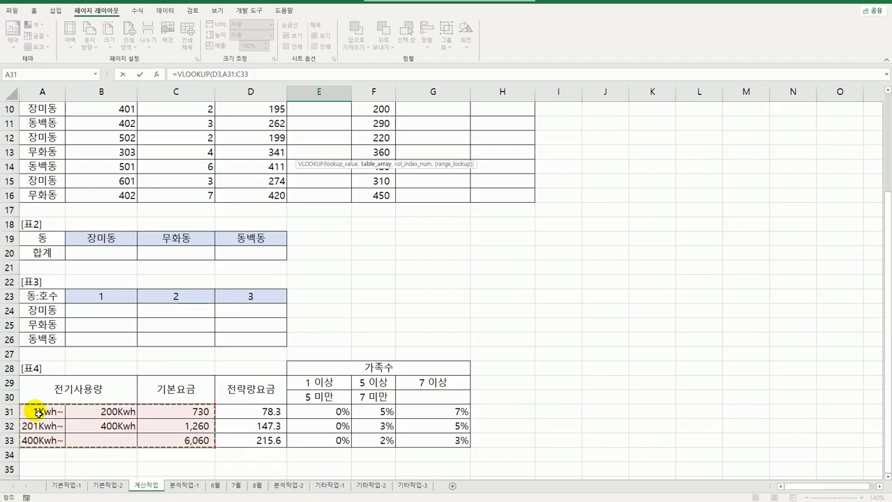
drag(37, 412, 165, 441)
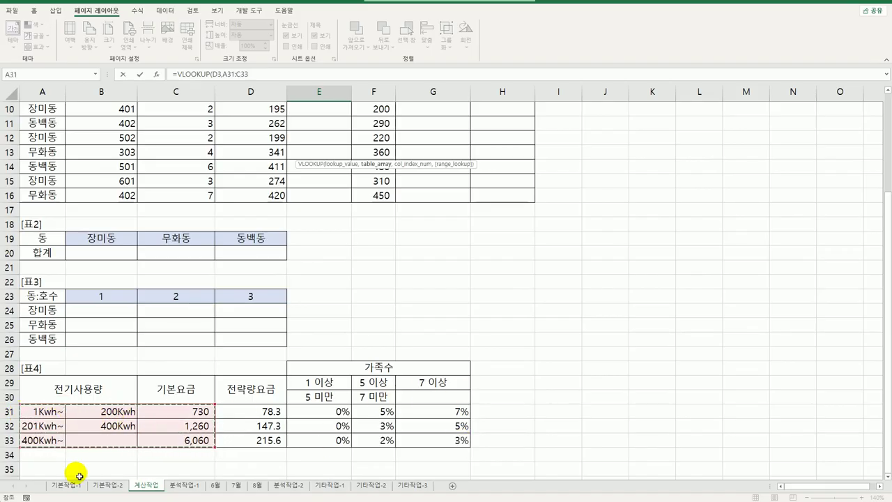
key(F4)
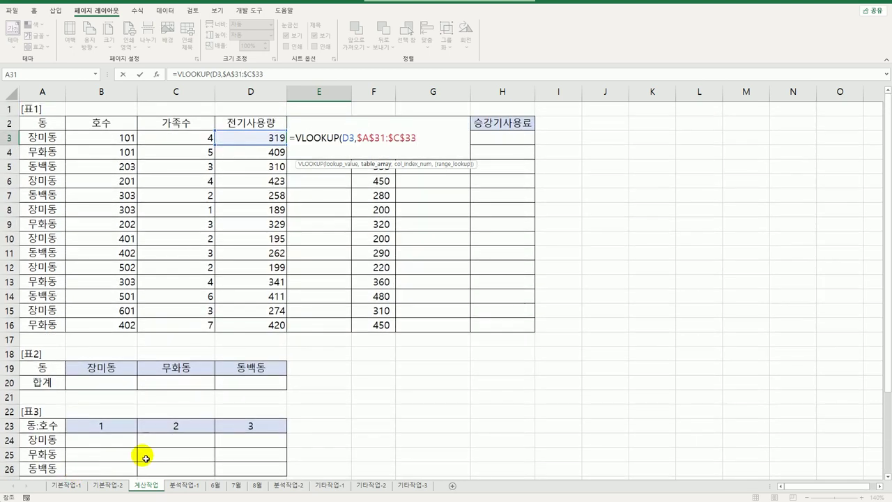
text(,)
scroll(222, 443, down, 3)
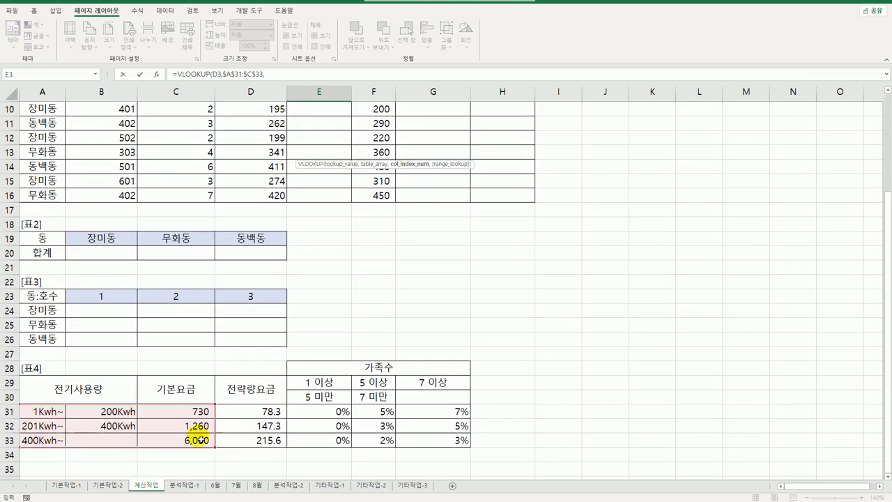
text(3)
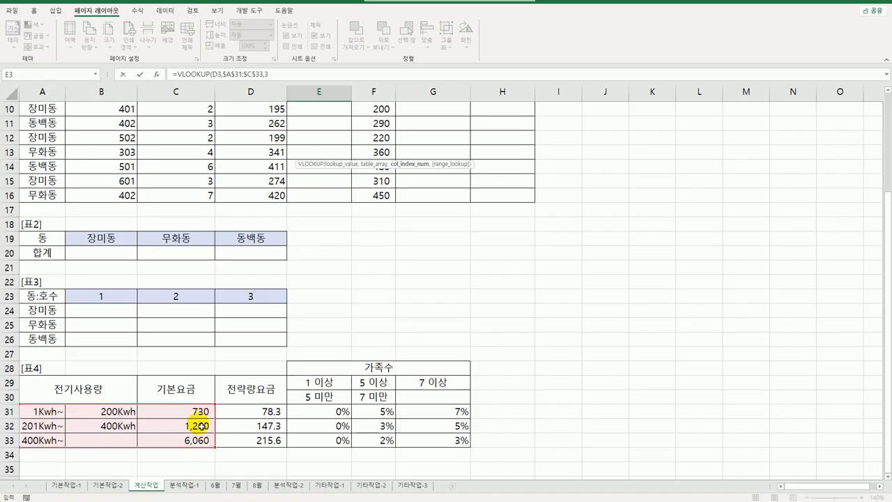
scroll(199, 426, up, 3)
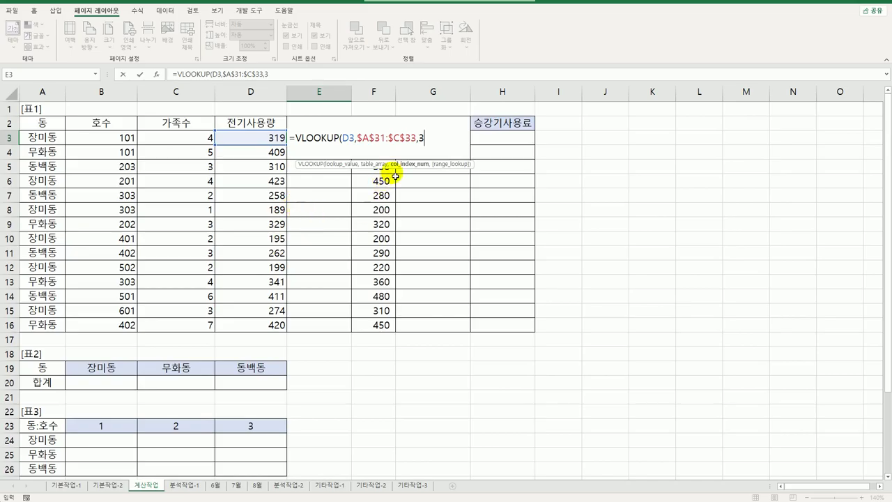
text())
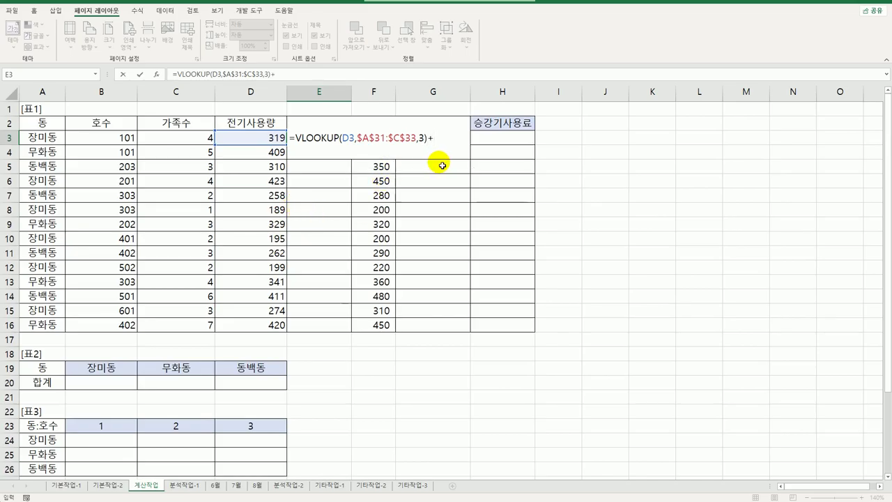
- Extend the E3 formula with +D3* and a second VLOOKUP that uses D3 as its lookup value
text(+)
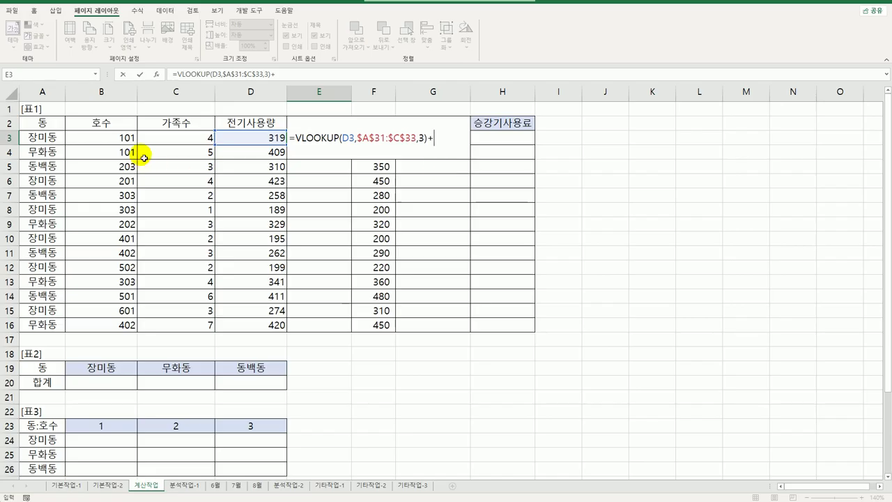
click(241, 142)
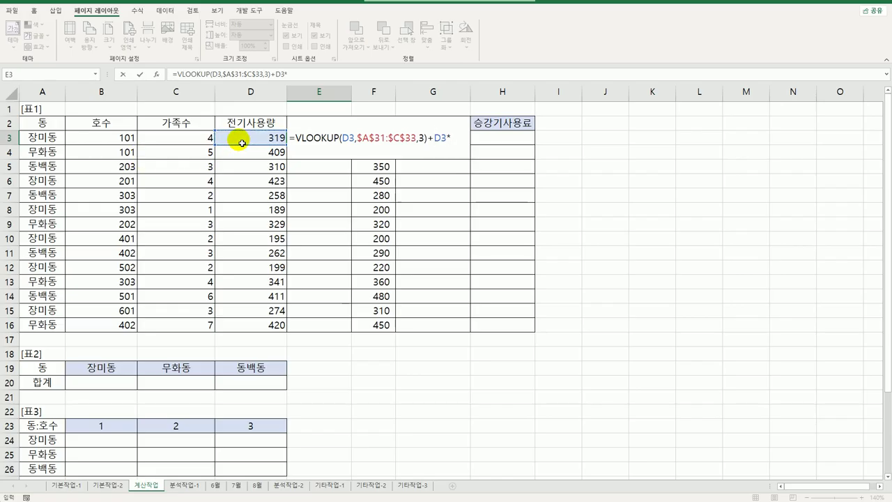
text(*VLOOKUP()
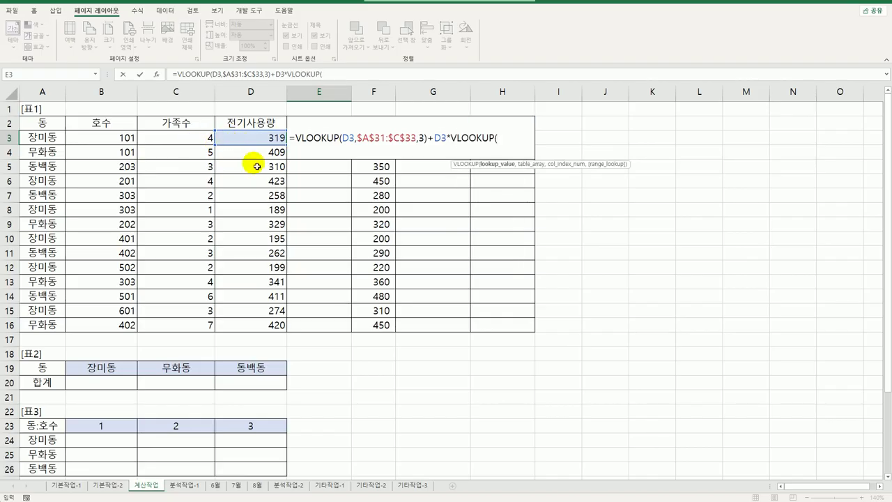
click(244, 143)
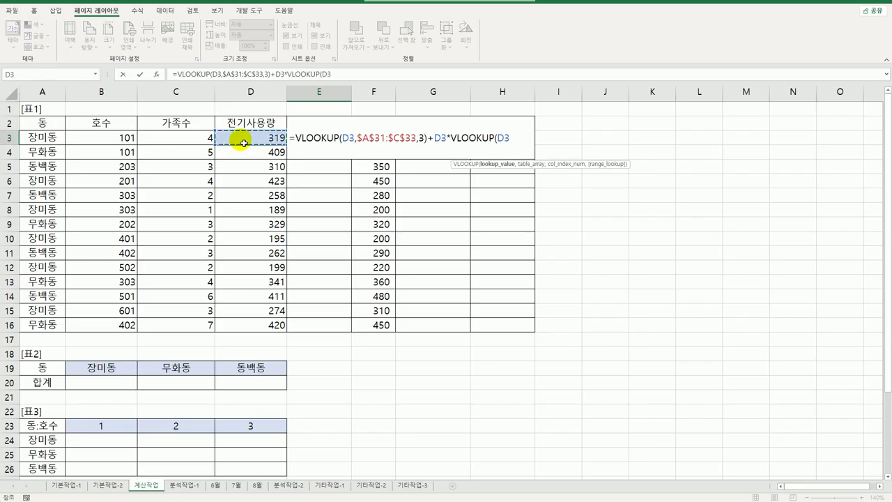
text(,)
- Complete the second VLOOKUP with the absolute range $A$31:$D$33 and column 4, and continue the formula with *(1-
scroll(348, 251, down, 3)
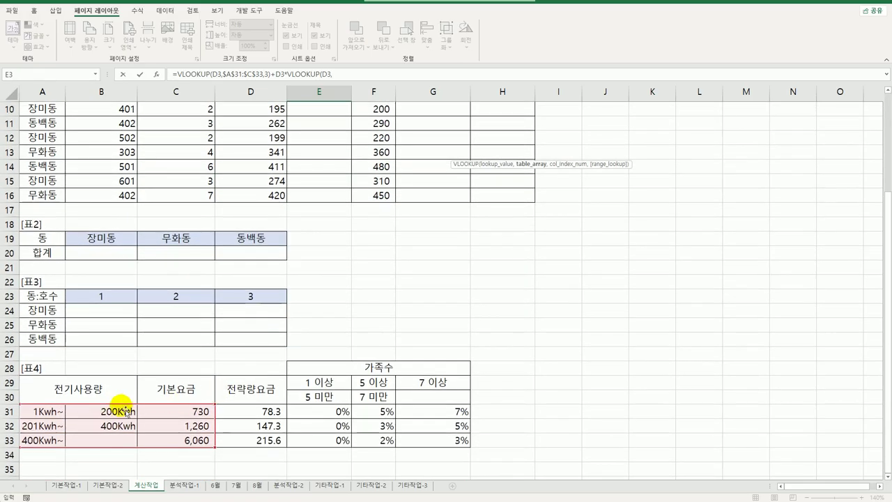
drag(52, 416, 260, 441)
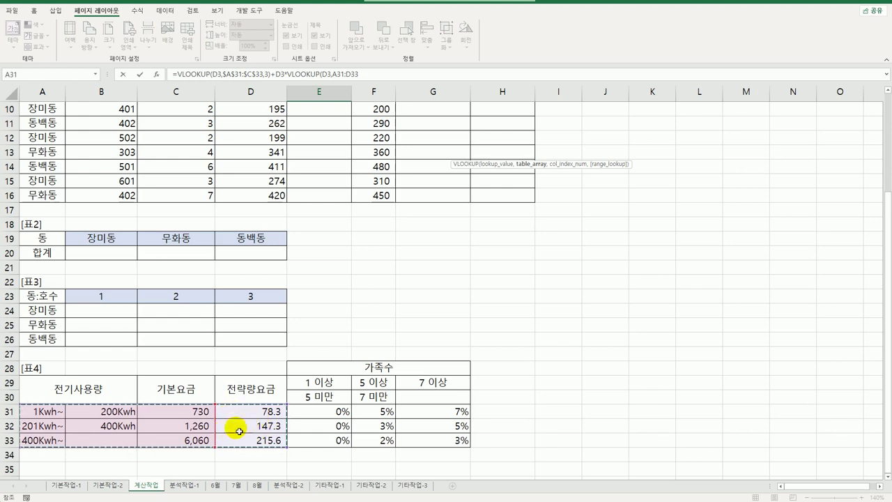
key(F4)
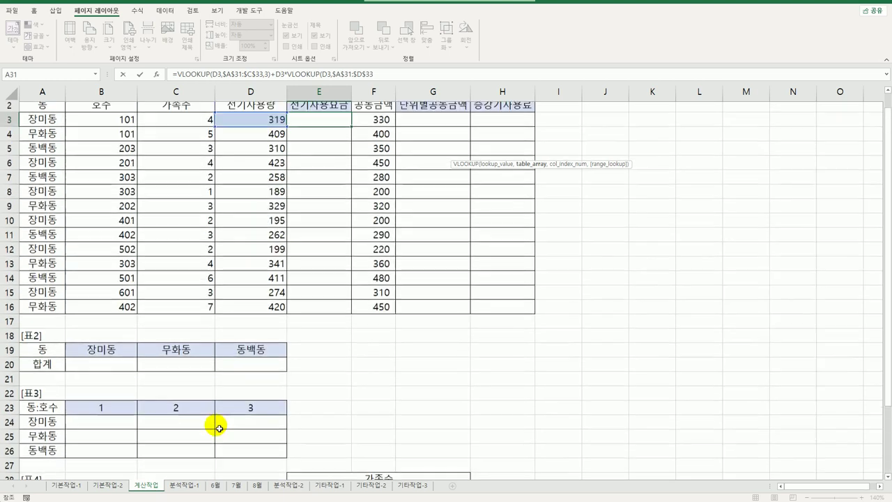
text(,)
scroll(217, 423, down, 6)
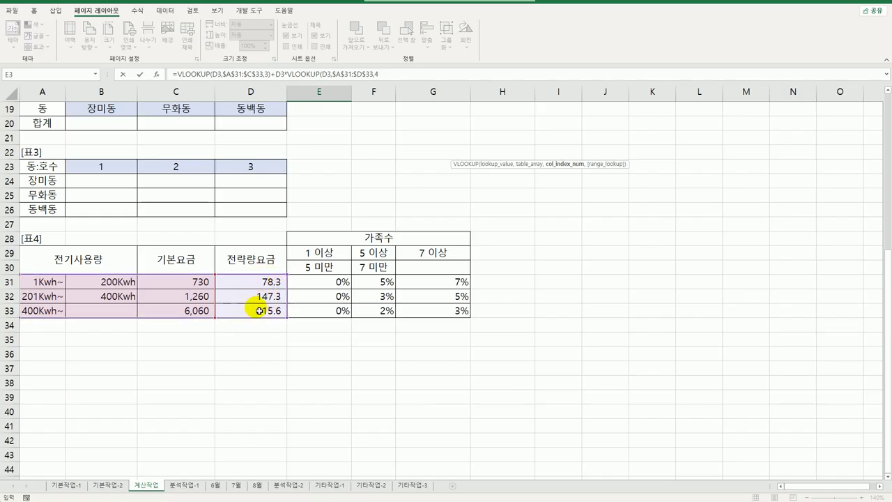
text(4)*(1-)
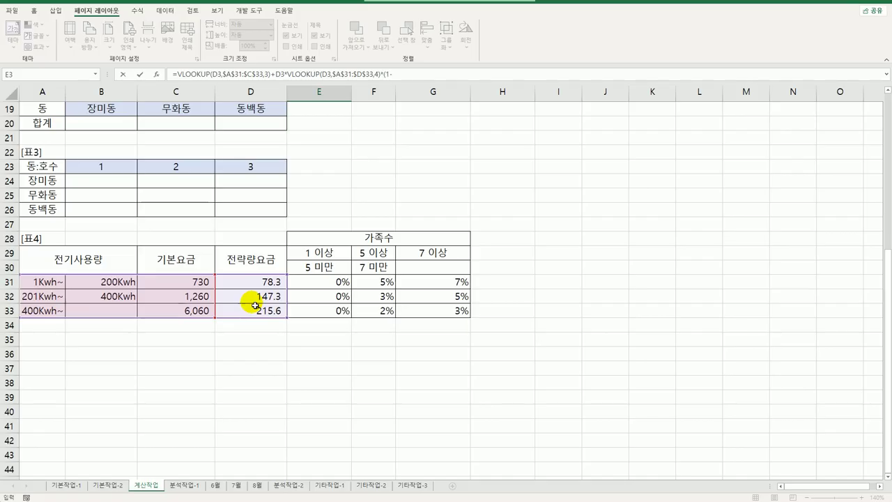
- Add a third VLOOKUP to the E3 formula with D3 as lookup value and the absolute table range $A$31:$G$33
text(VLOOKUP()
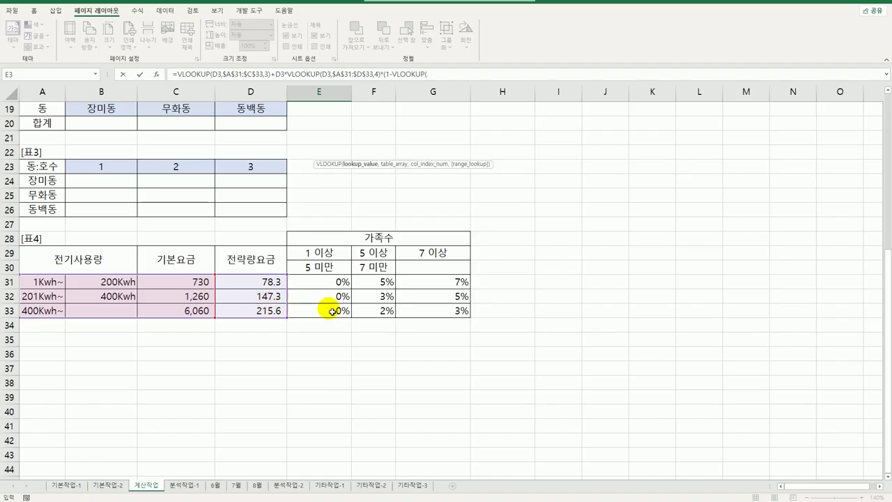
scroll(345, 279, up, 6)
click(249, 142)
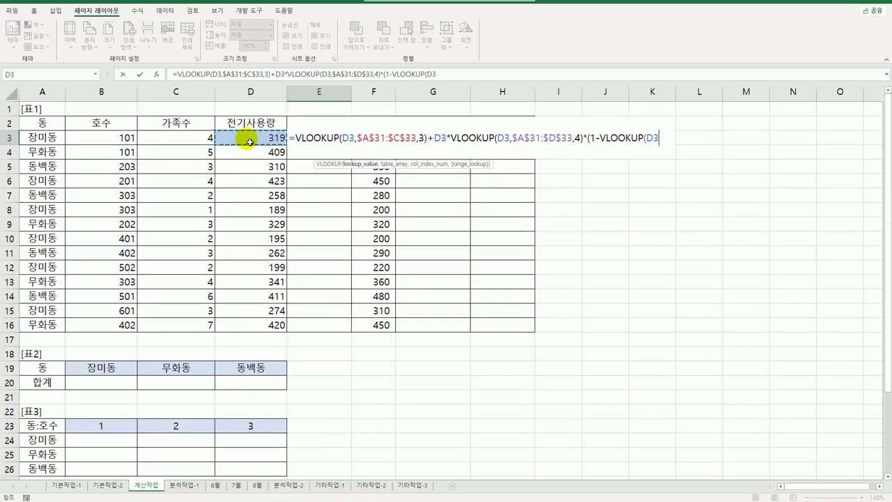
text(,)
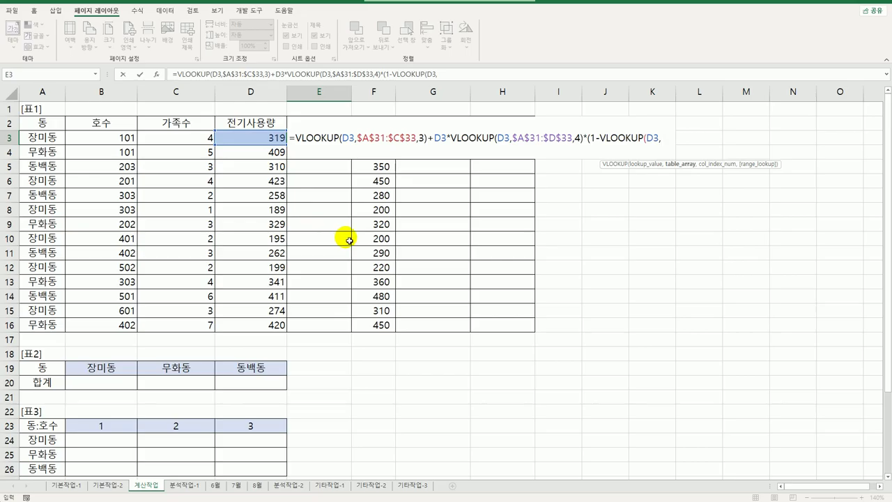
scroll(342, 249, down, 3)
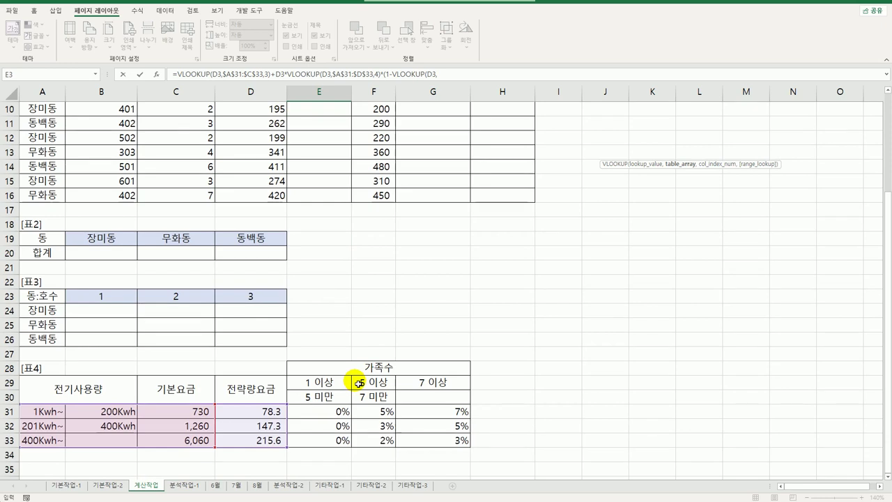
drag(59, 415, 458, 441)
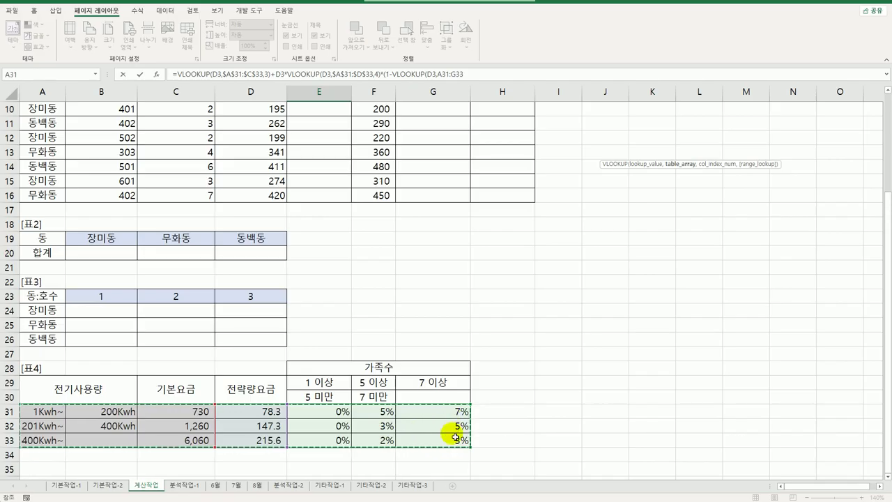
key(F4)
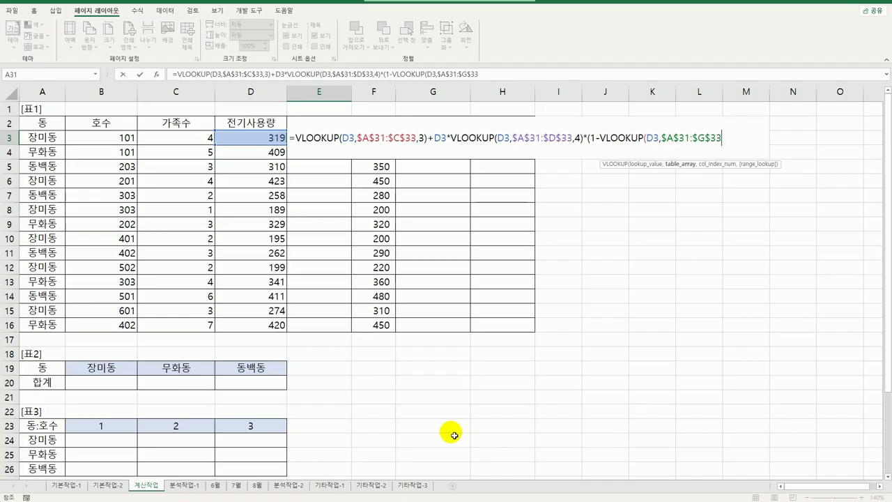
text(,)
- Begin the third VLOOKUP's column number as 4+MATCH, using the 가족수 cell C3 as the MATCH lookup value
scroll(514, 410, down, 3)
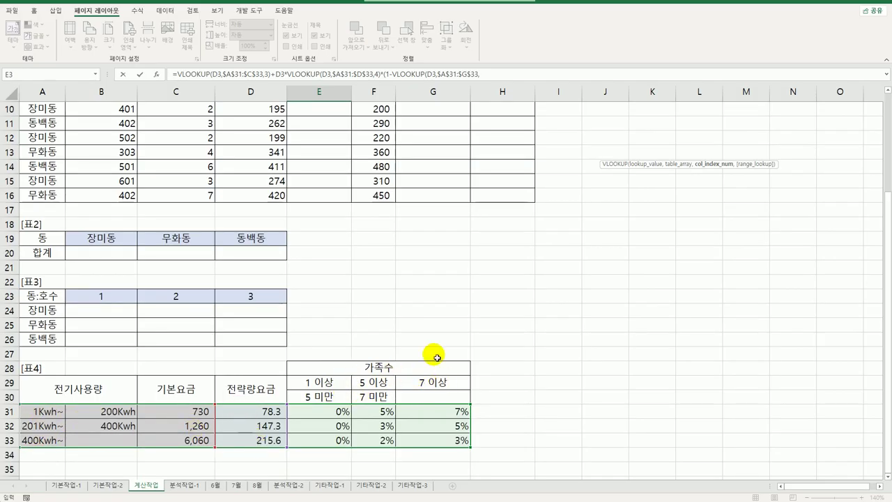
scroll(557, 291, up, 3)
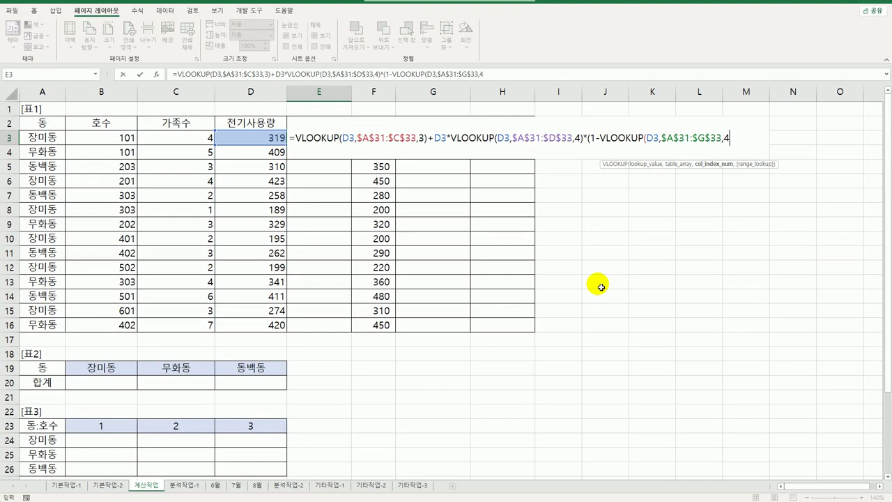
scroll(534, 318, down, 3)
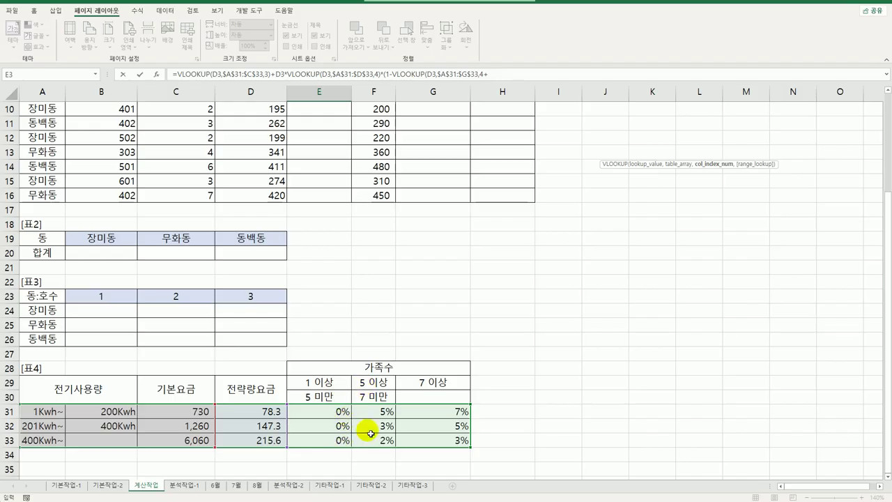
scroll(435, 401, up, 1)
scroll(446, 398, up, 2)
text(ma)
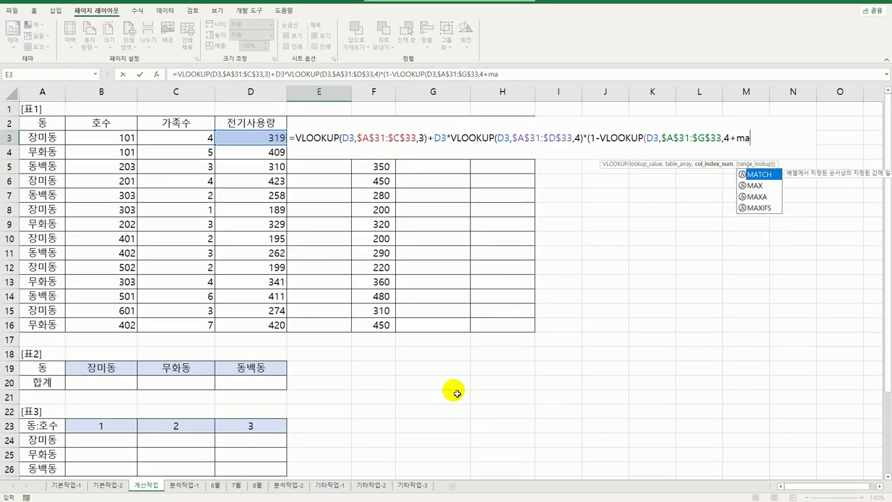
key(Tab)
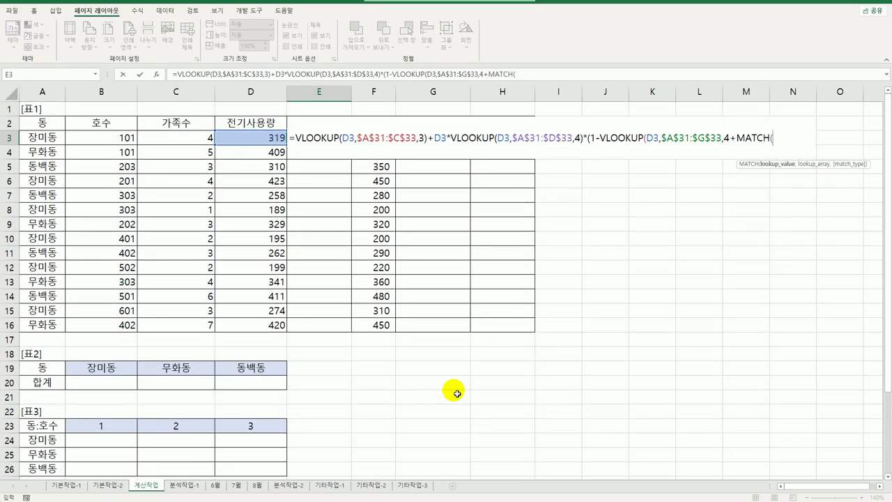
click(189, 138)
text(,)
- Give MATCH the absolute 가족수 header range $E$29:$G$29 in 표4 and match type 1
scroll(322, 343, down, 3)
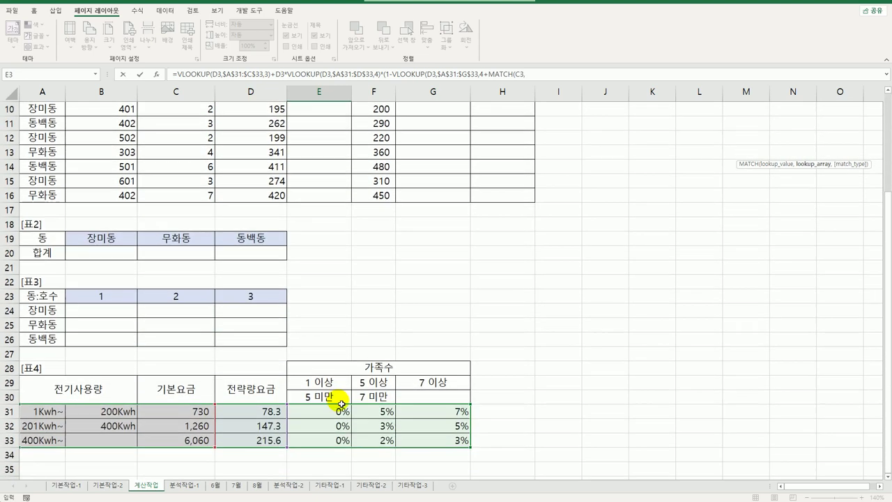
drag(319, 382, 413, 385)
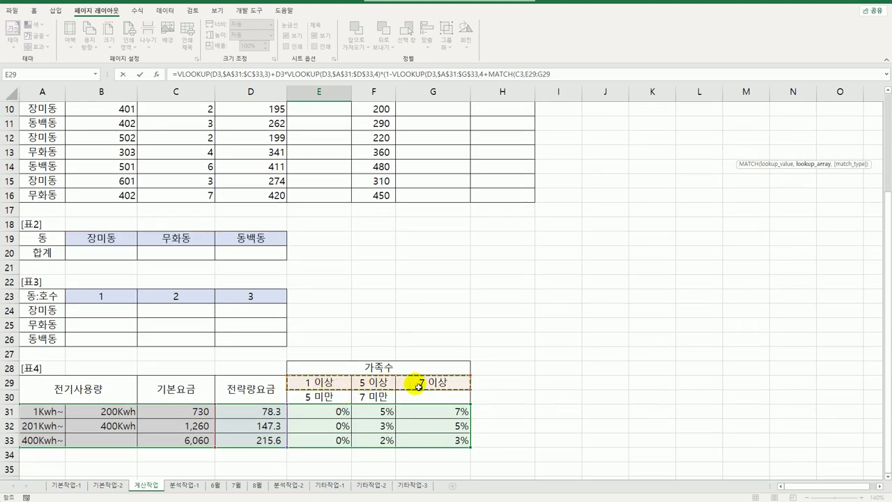
key(F4)
scroll(420, 387, up, 1)
scroll(420, 388, up, 2)
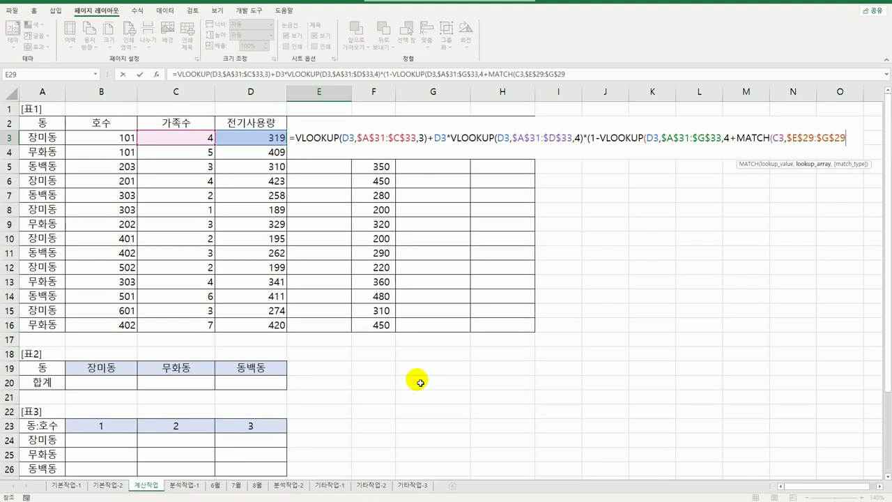
text(,)
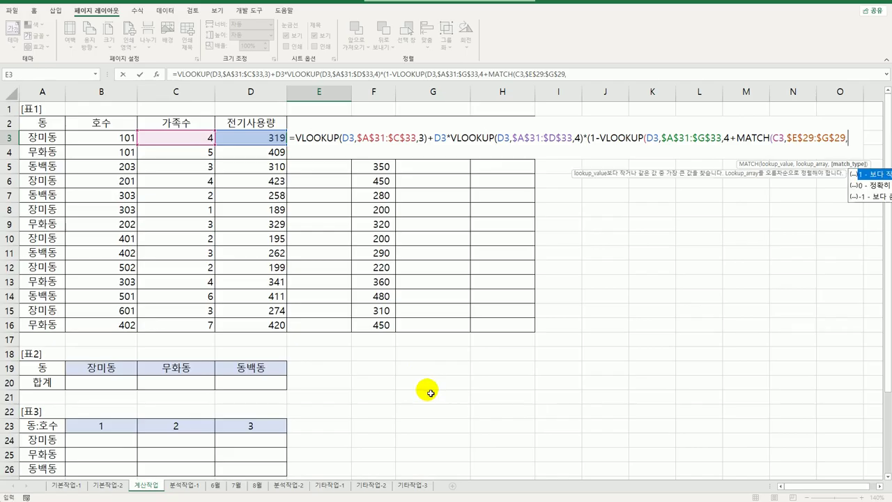
scroll(420, 381, down, 6)
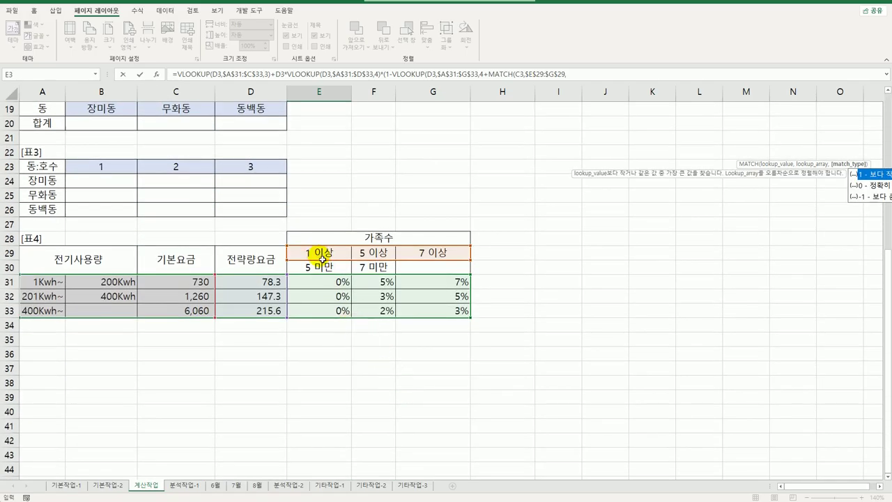
double_click(868, 173)
scroll(793, 205, up, 6)
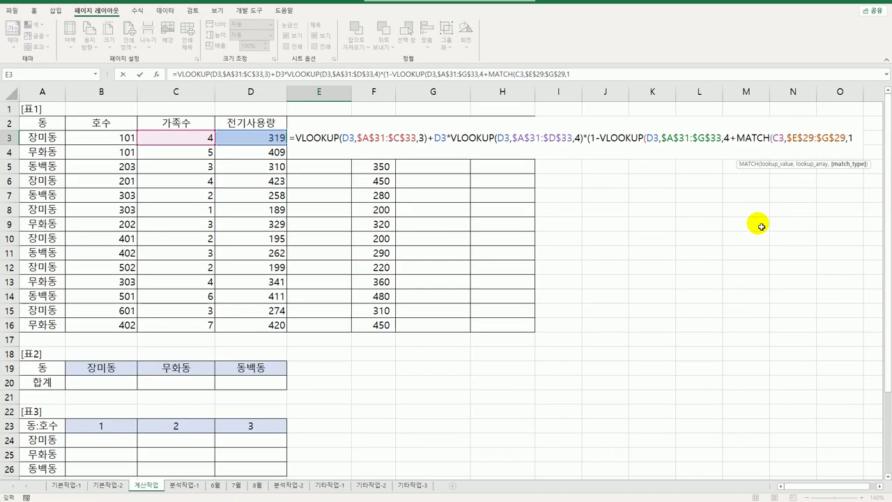
- Close all open parentheses of the E3 formula, enter it, and fill it down the 전기사용요금 column to E16
text())
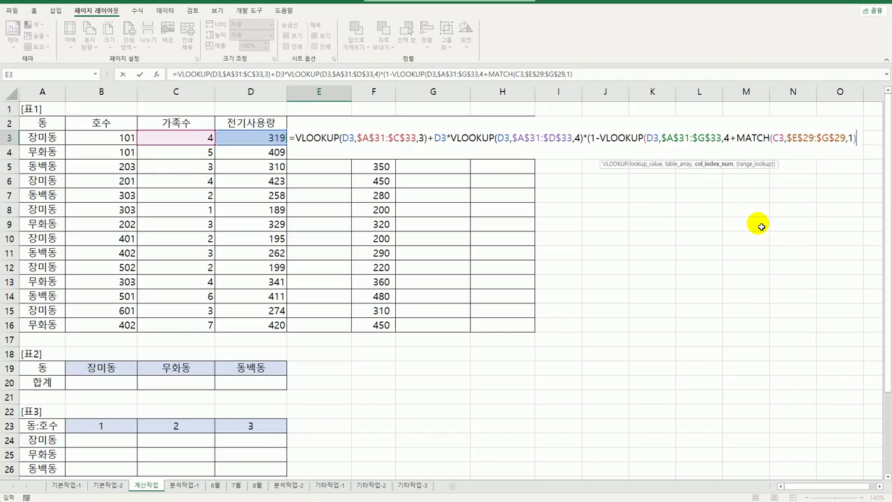
text())
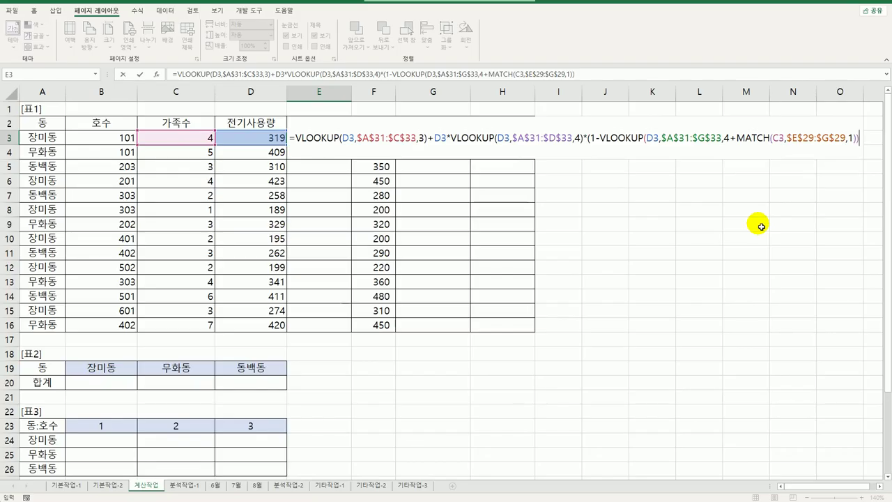
text())
key(Return)
click(327, 140)
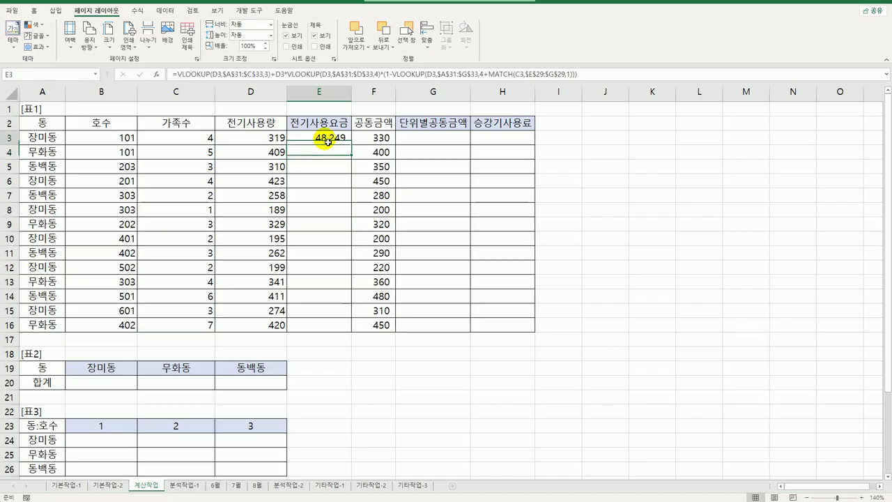
double_click(352, 145)
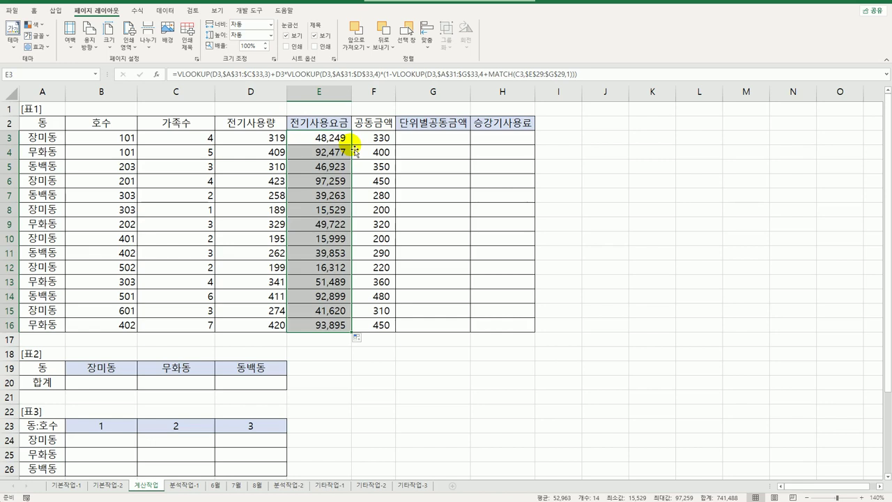
click(419, 140)
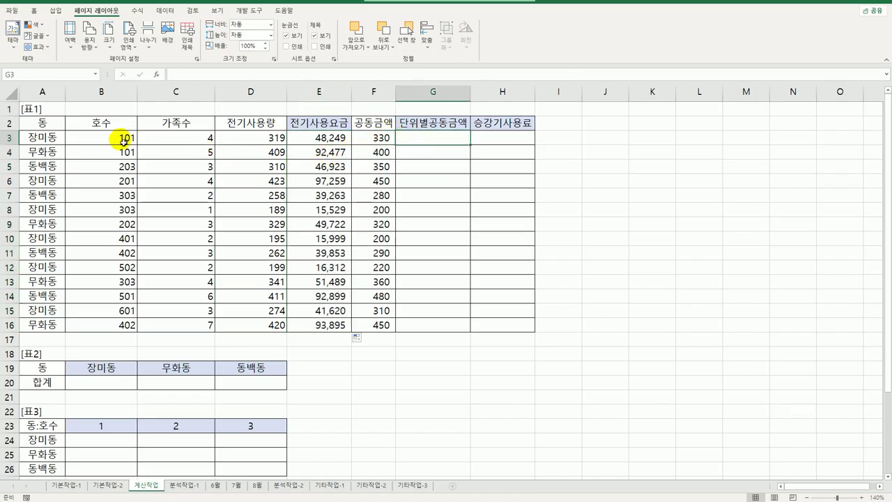
click(384, 139)
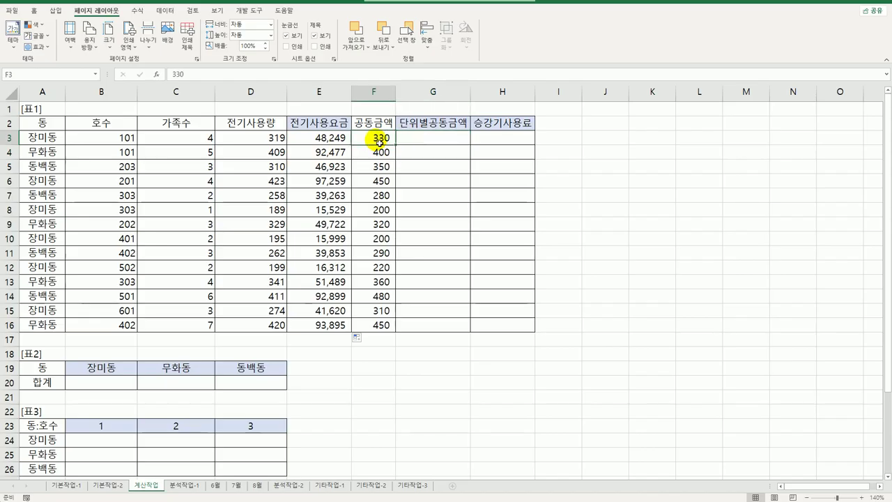
drag(418, 143, 431, 328)
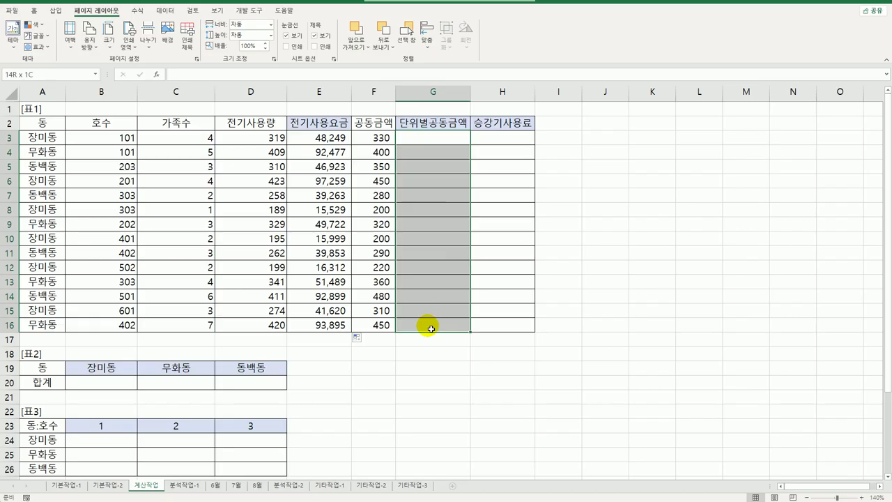
drag(430, 328, 427, 326)
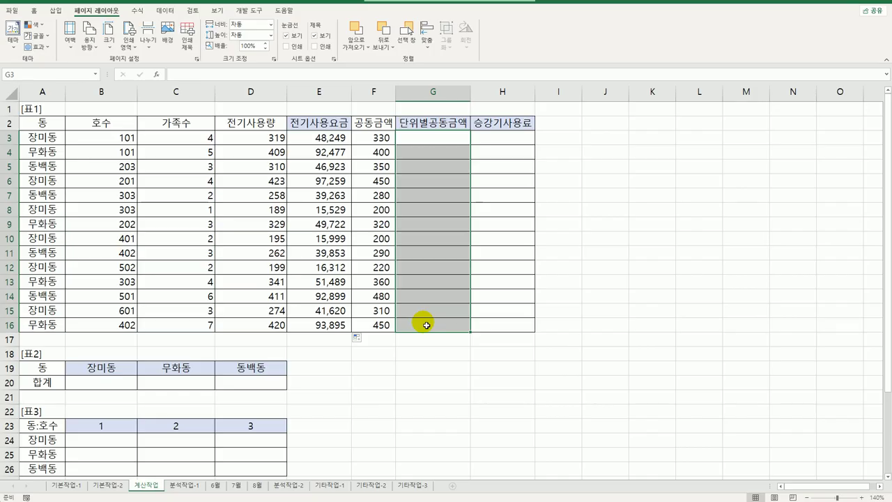
click(373, 138)
- Enter =RIGHT(B3,1) in the first 단위별공동금액 cell, G3, and fill it down to G16
click(433, 143)
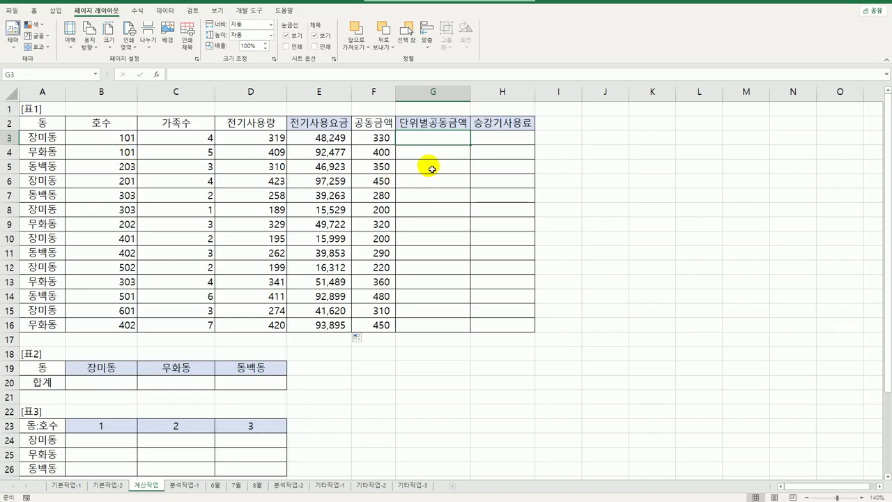
text(=righ)
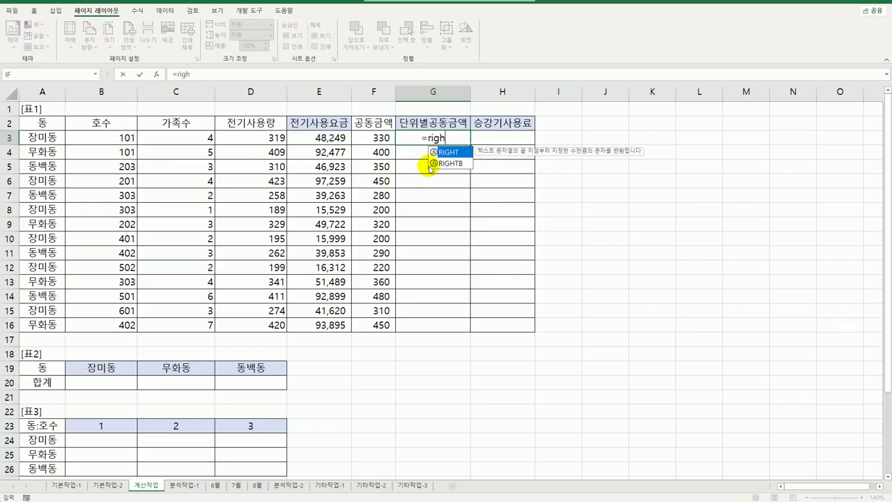
key(Tab)
click(128, 137)
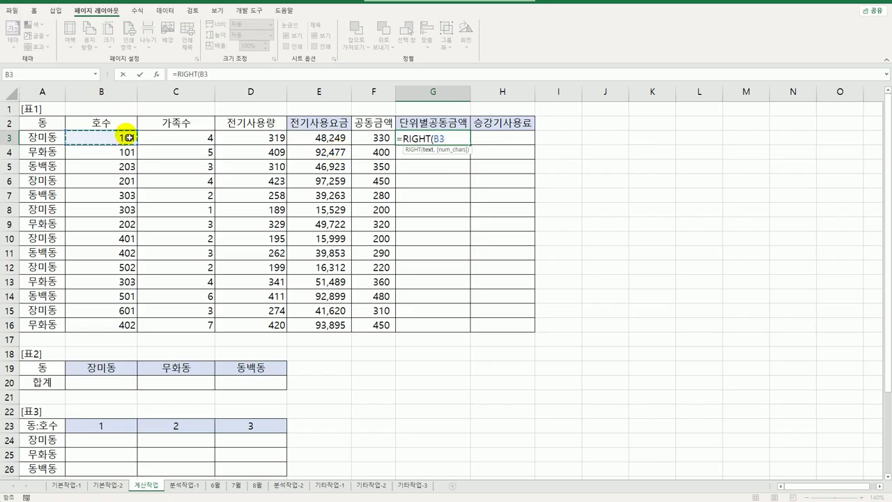
text(,1))
key(ctrl+Return)
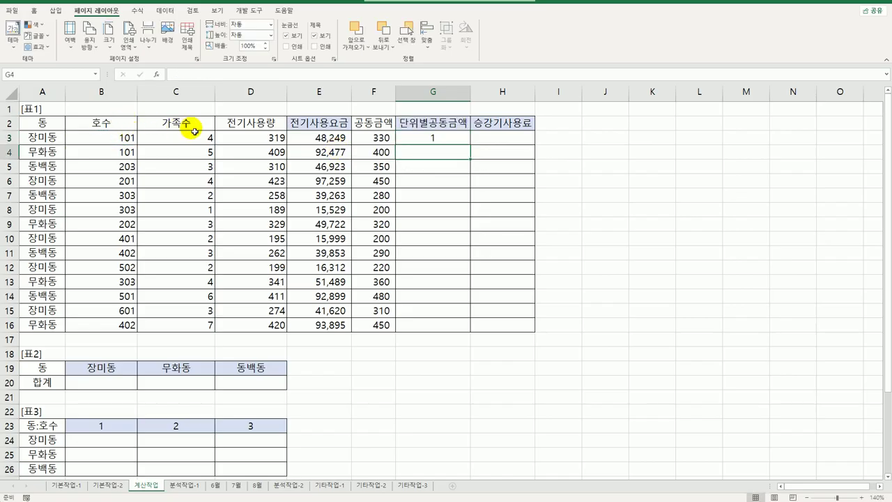
drag(470, 144, 462, 337)
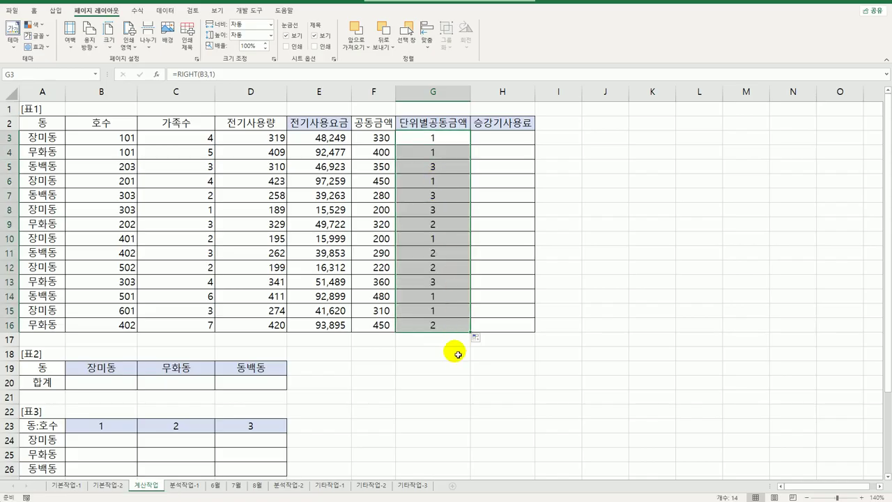
- Wrap the G3 formula in CHOOSE with the values 20, 25 and 30, giving =CHOOSE(RIGHT(B3,1),20,25,30)
double_click(425, 139)
click(403, 138)
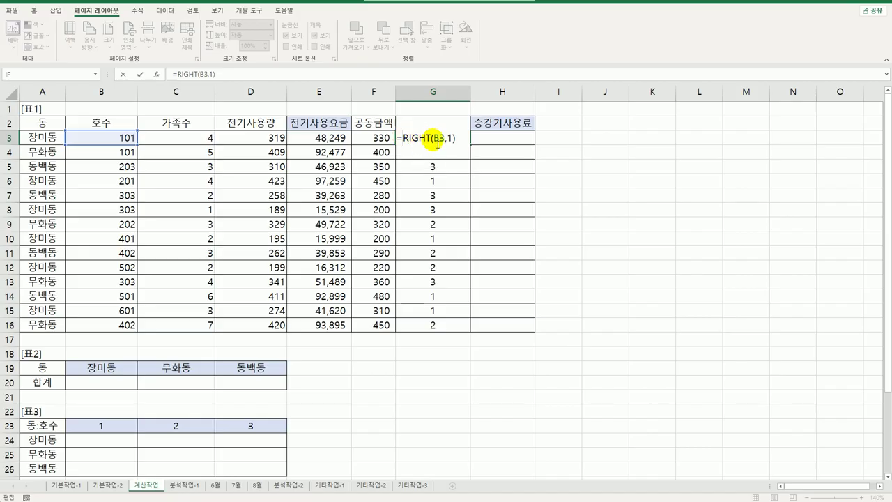
text(choo)
key(Tab)
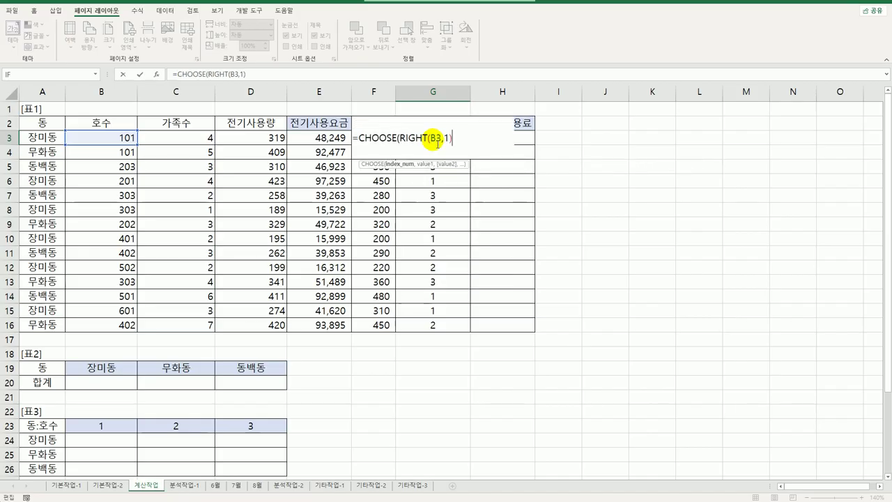
key(End)
text(,)
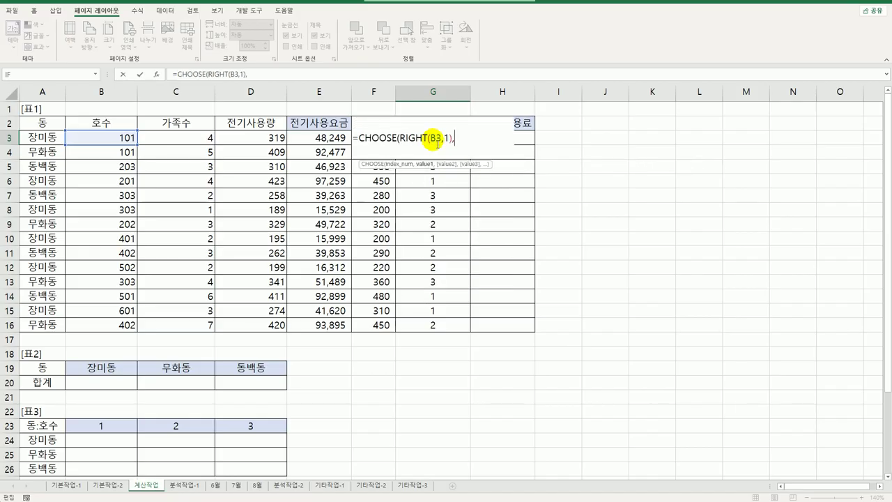
text(20,25,30)
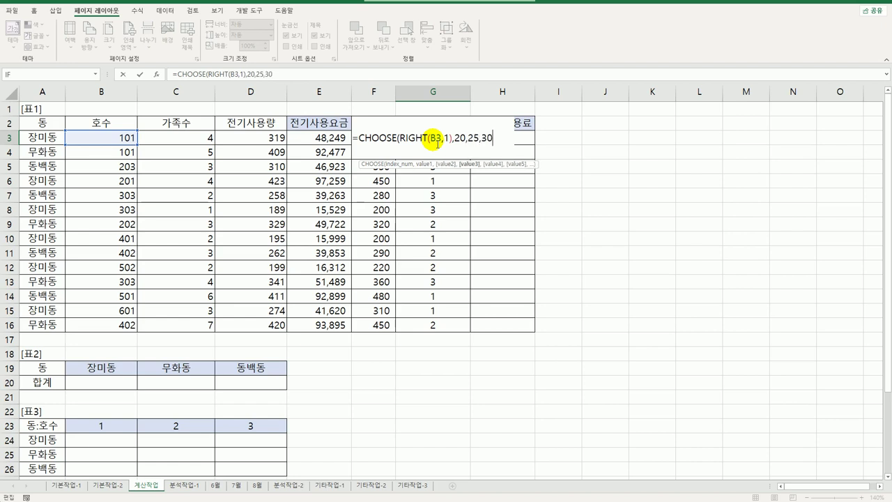
text())
key(ctrl+Return)
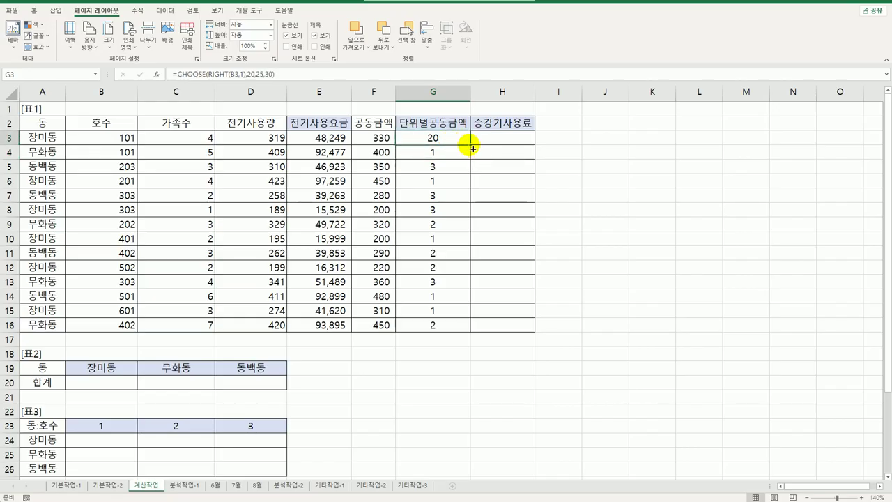
- Fill the CHOOSE formula in G3 down the 단위별공동금액 column to G16
drag(473, 148, 474, 338)
click(420, 139)
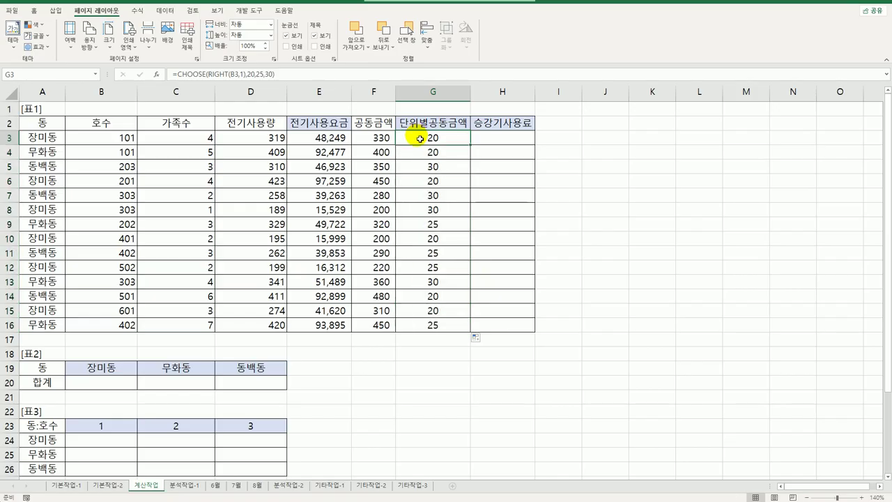
- Wrap the CHOOSE expression in G3 in QUOTIENT, with F3 as the numerator and CHOOSE as the denominator
double_click(420, 139)
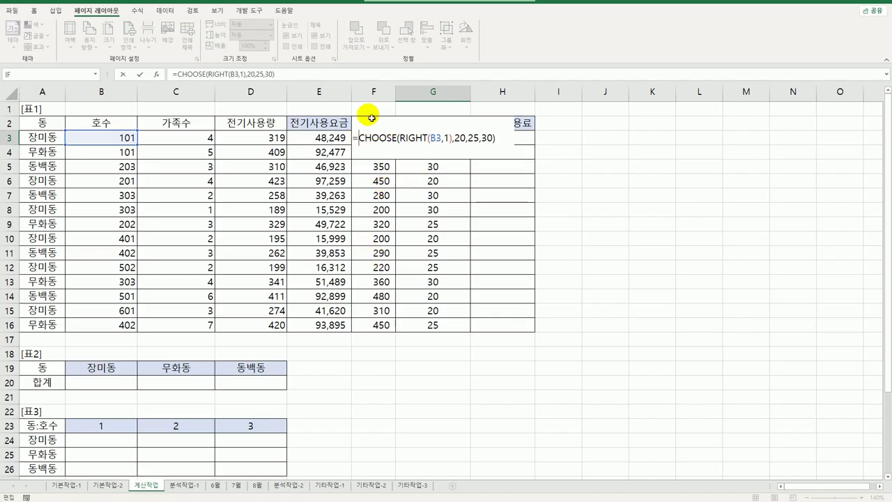
click(369, 110)
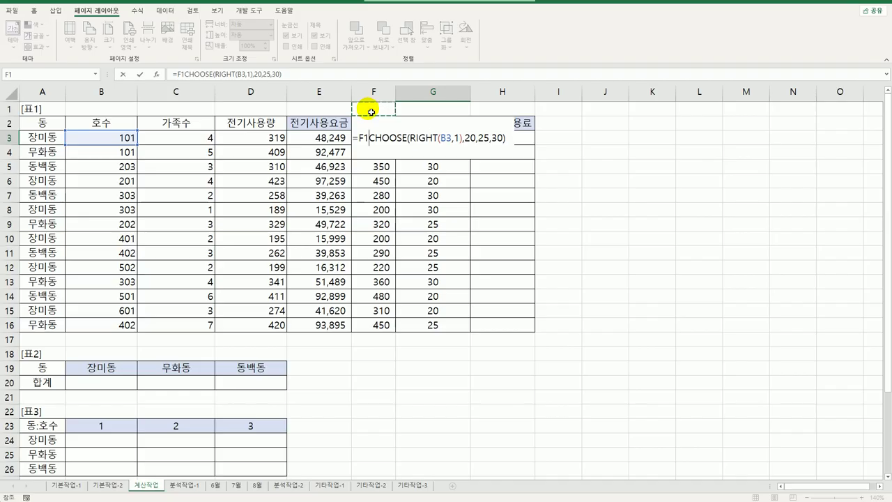
key(BackSpace)
key(BackSpace)
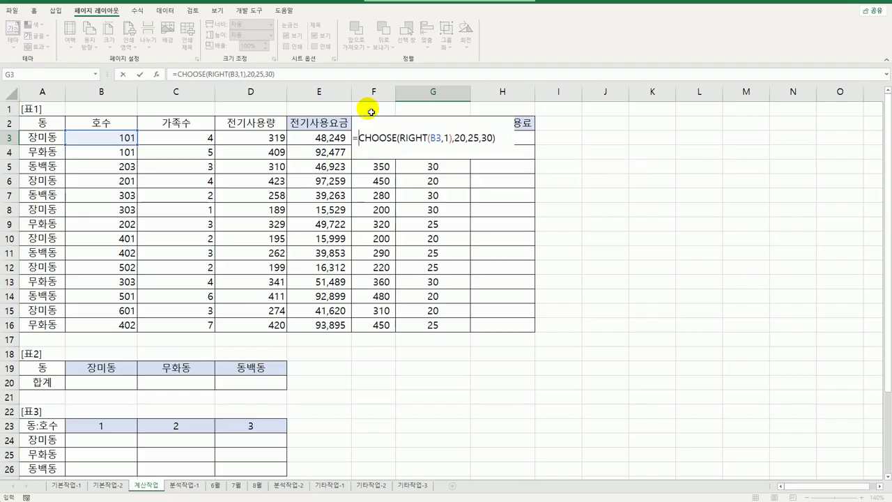
text(qu)
key(Down)
key(Down)
key(Tab)
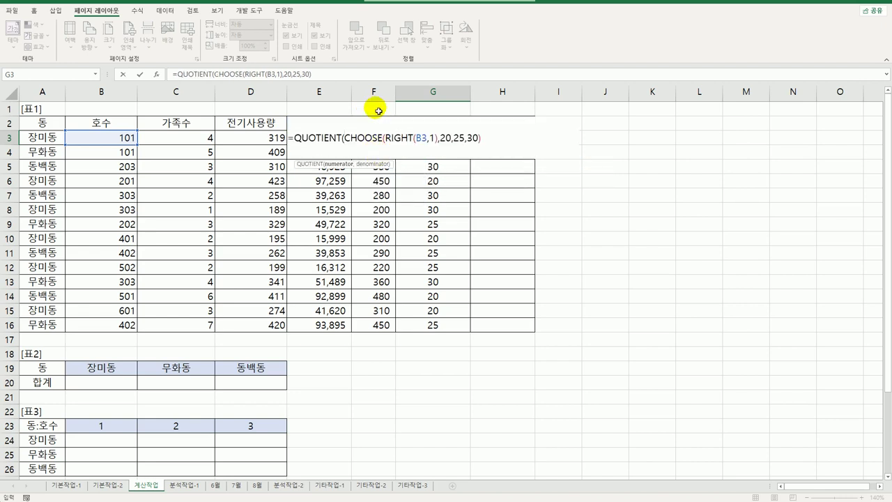
click(378, 110)
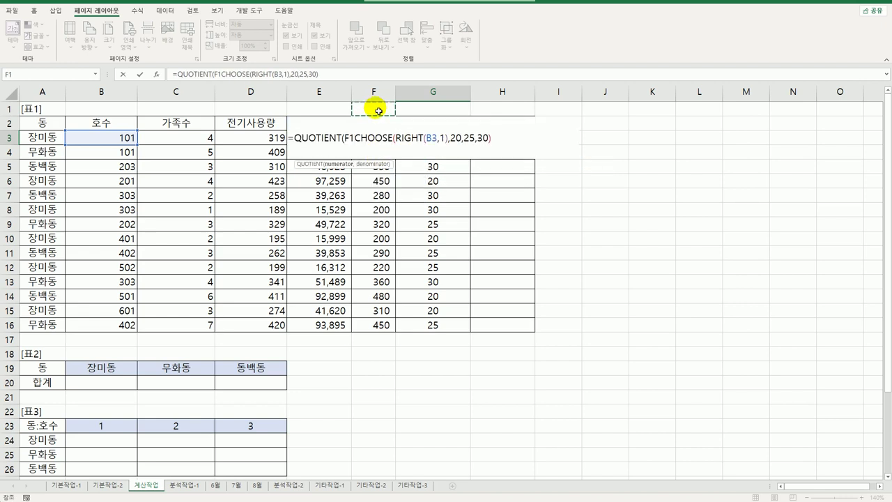
key(Down)
key(Down)
text(,)
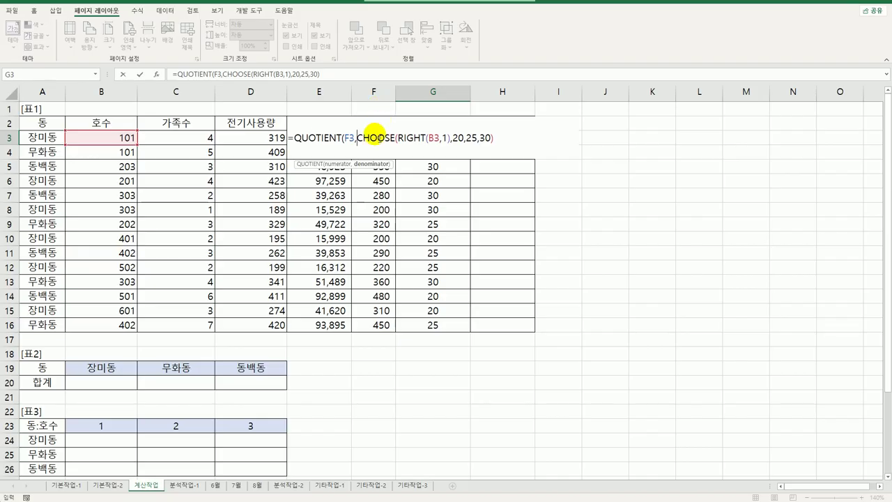
- Close the QUOTIENT parenthesis in G3, append &"원", and fill the completed formula down to G16
click(496, 137)
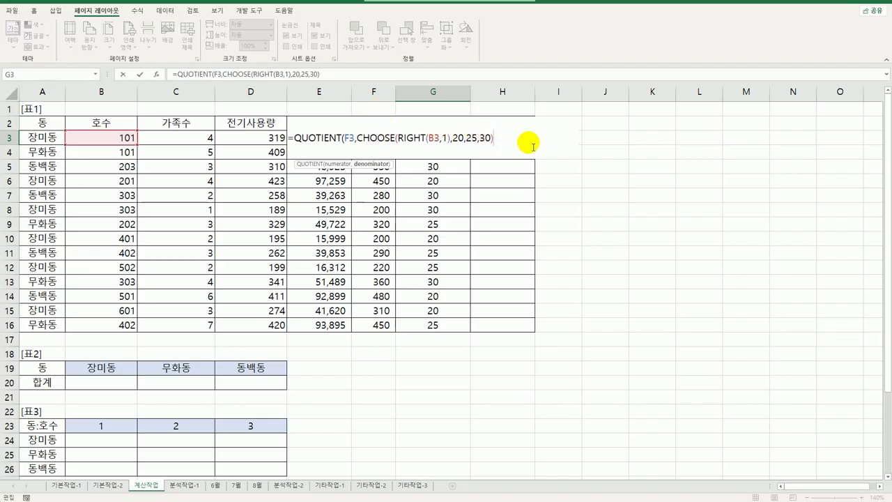
text())
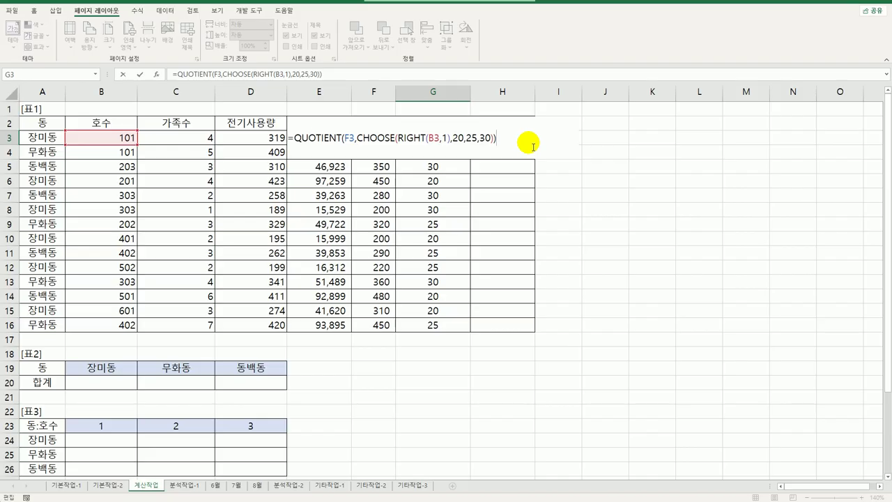
text(&"ㅇ)
text(원")
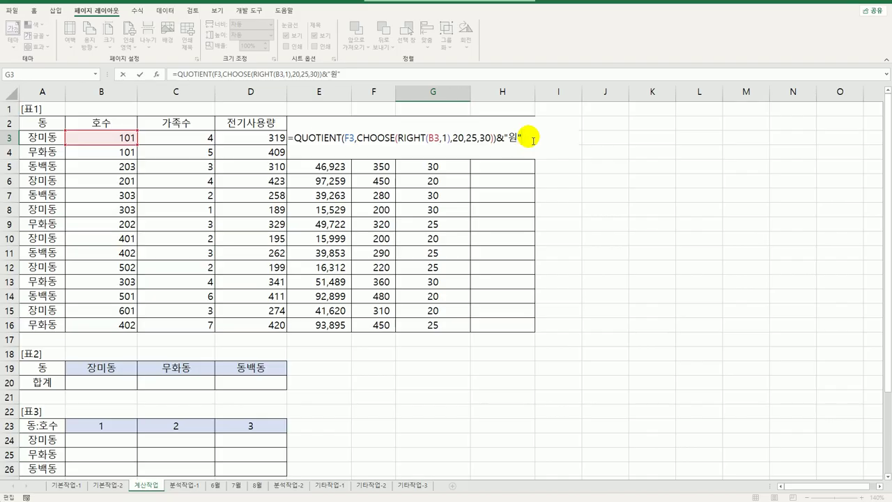
key(Return)
click(449, 137)
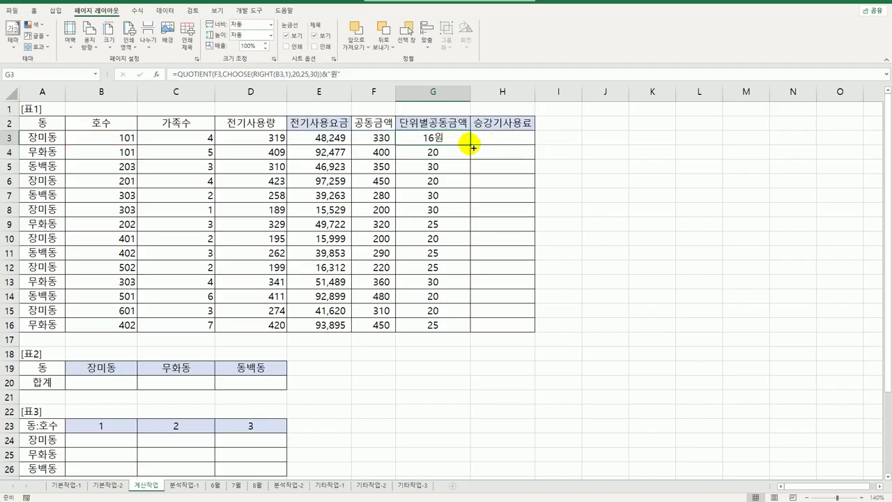
drag(471, 144, 454, 331)
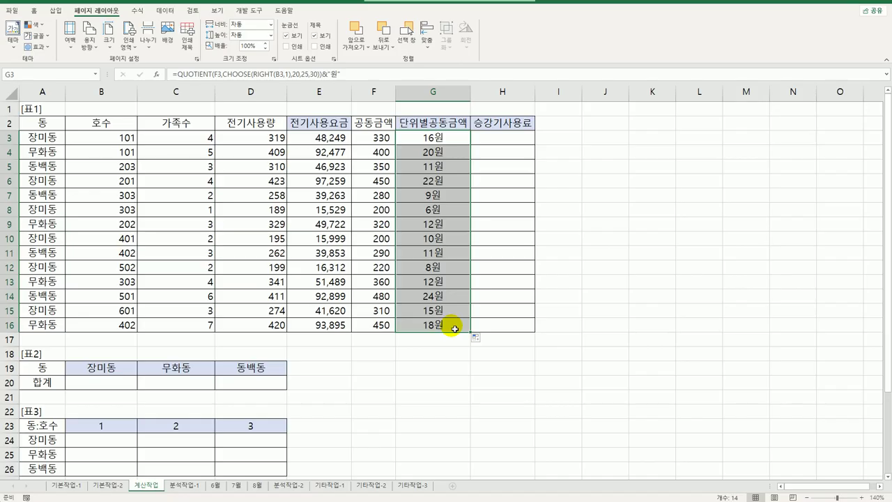
- Select the first 승강기사용료 cell, H3, and insert a new module in the Visual Basic editor
click(519, 140)
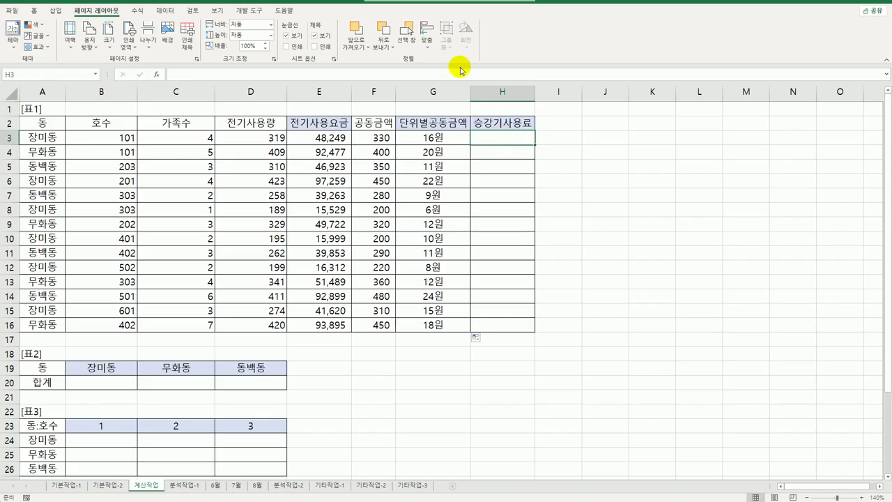
click(249, 11)
click(17, 43)
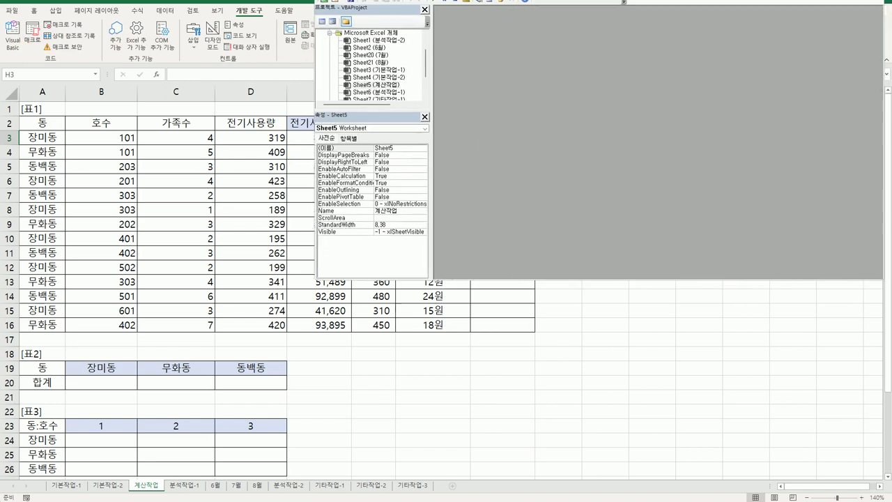
click(413, 3)
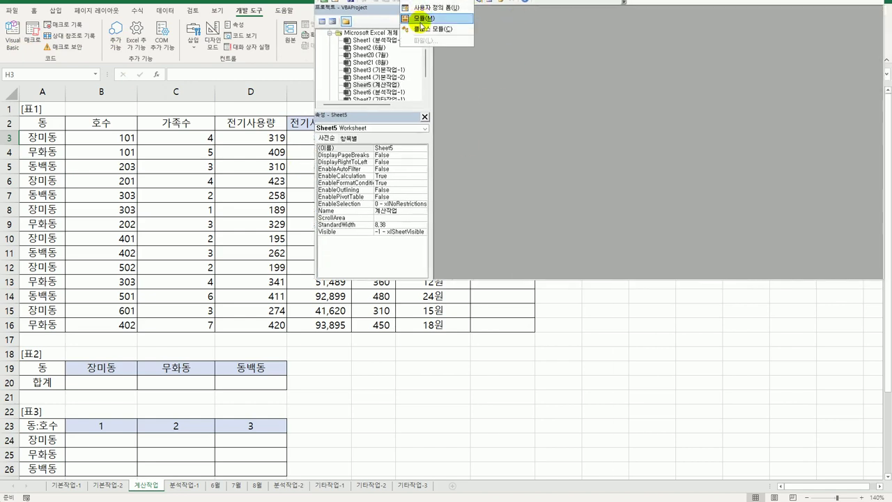
click(422, 25)
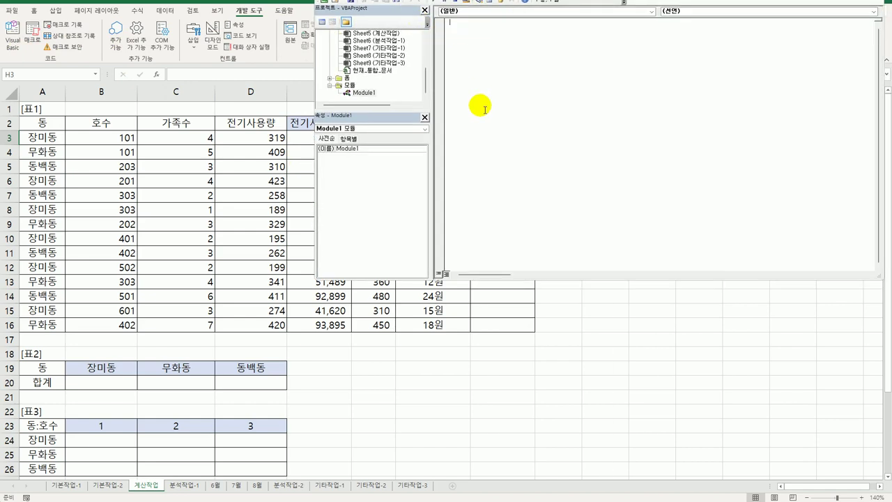
- Declare Public Function fn승강기사용료(동, 호수) in the new module
text(publ)
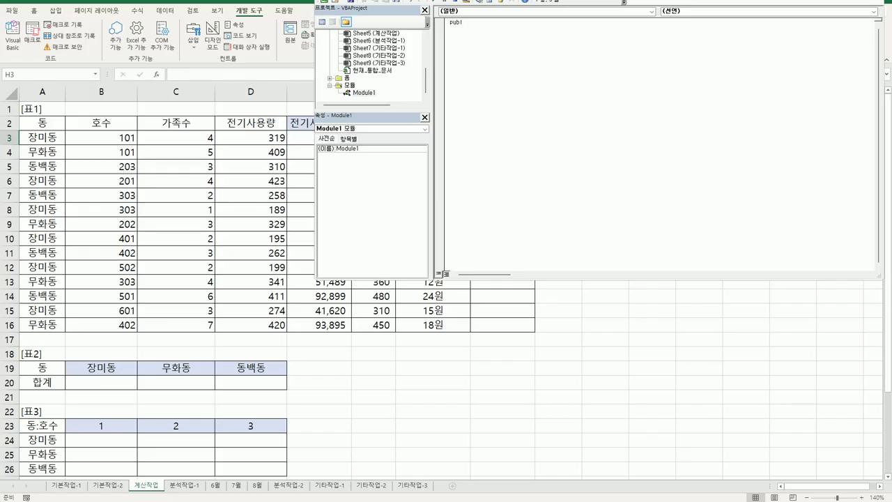
text(function fn)
text(승가)
text(ㅇ기사용)
text(료(동, 호)
text(수))
key(Return)
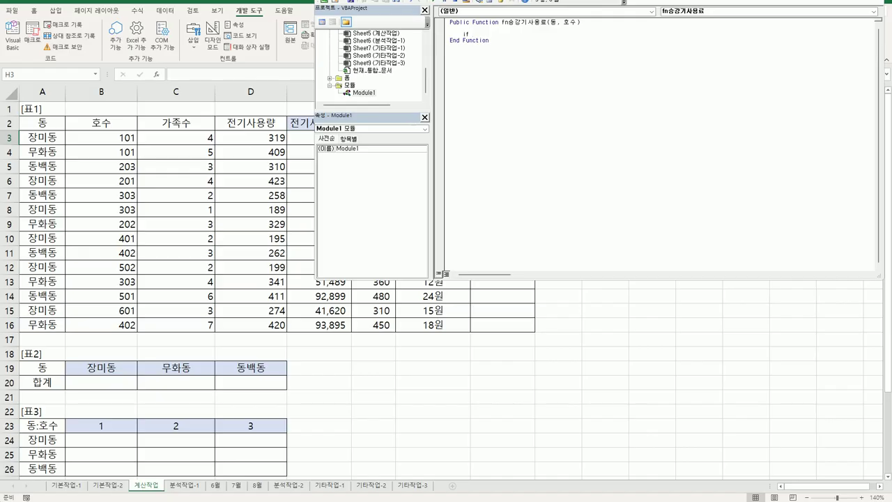
- Add the condition If 동 = "장미동" Then to the function, with fn승강기사용료 = 750 inside it
text(if 동 = "장미동" then)
key(Return)
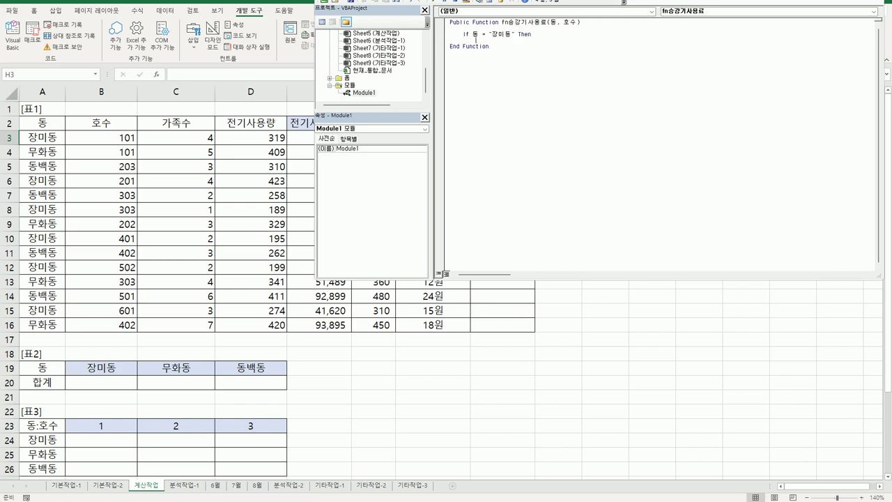
text(fn승강기사용료)
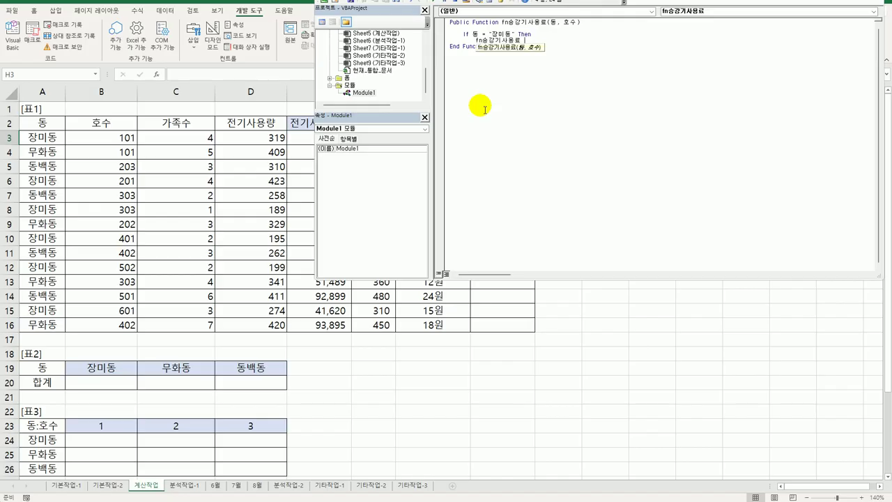
text( = 750)
key(Return)
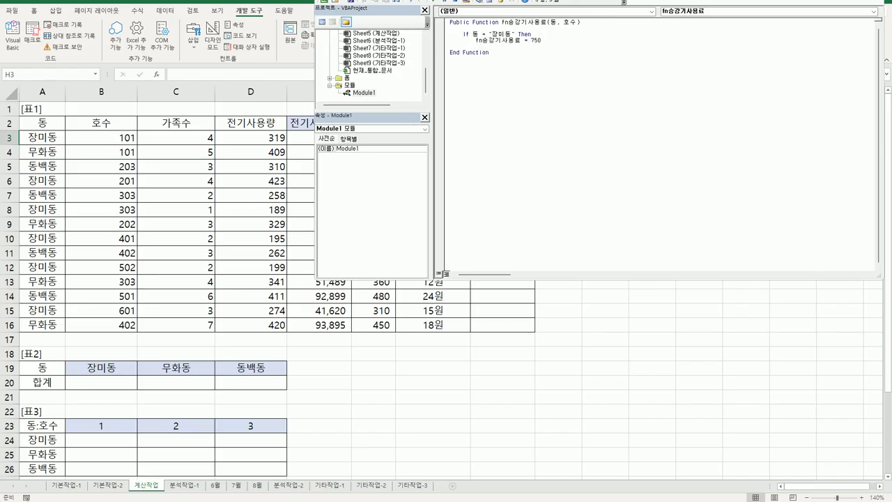
- Make room below the 750 assignment and add the branch ElseIf Left(호수, 1) >= 3 Then
text(ㄷ)
key(Return)
key(Return)
key(Return)
key(Up)
key(Up)
key(Up)
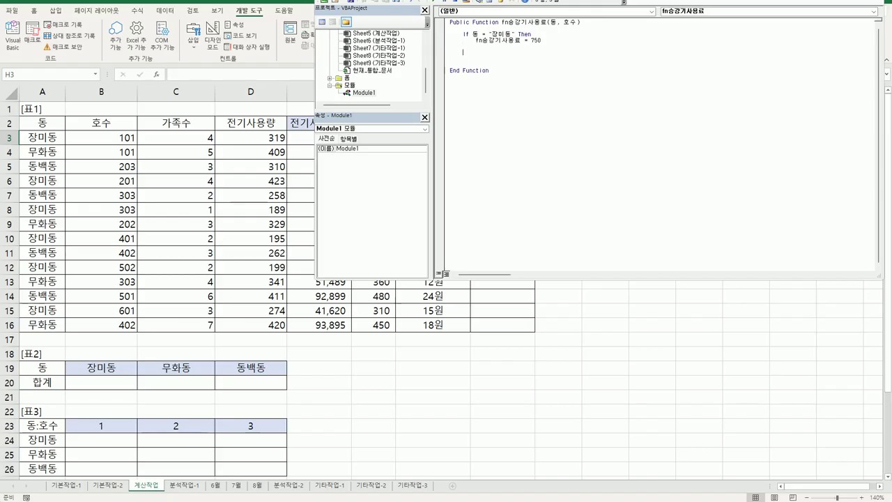
text(ㄷ)
key(BackSpace)
text(elseif)
text(left(ㄷ호수,1) >=3 Then)
key(Return)
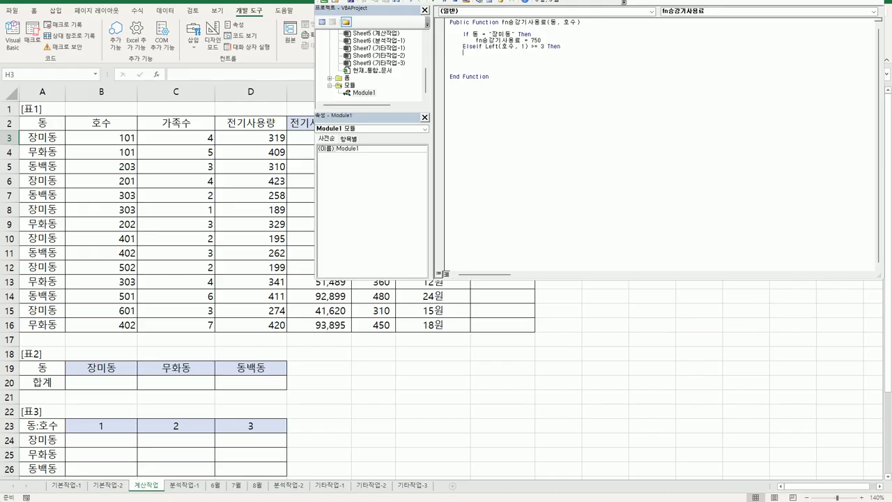
- Copy the fn승강기사용료 assignment line into the ElseIf branch and set its value to 800
key(shift+End)
key(ctrl+c)
key(Down)
key(Down)
key(ctrl+v)
key(shift+Left)
key(shift+Left)
key(shift+Left)
text(800)
key(Return)
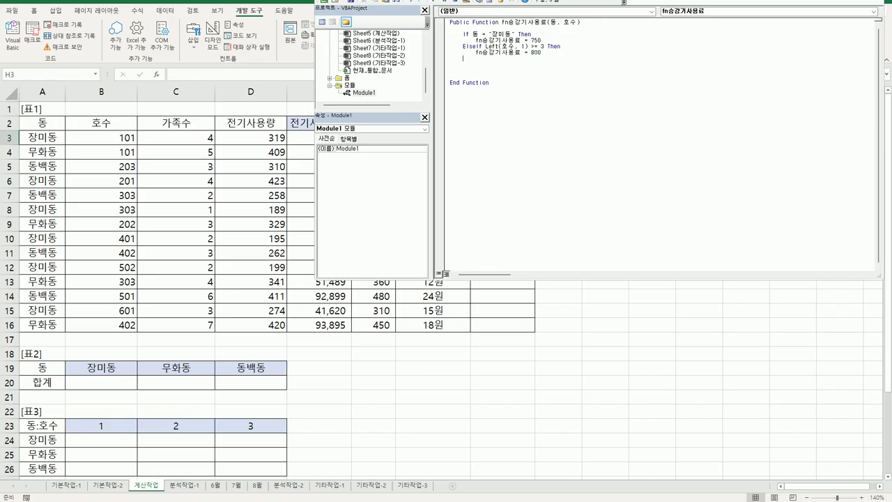
- Add an Else branch, copy the assignment line into it, and set fn승강기사용료 to 0
text(Else)
key(Return)
drag(463, 52, 540, 52)
key(ctrl+c)
key(Down)
key(Down)
key(ctrl+v)
key(shift+Left)
key(shift+Left)
key(shift+Left)
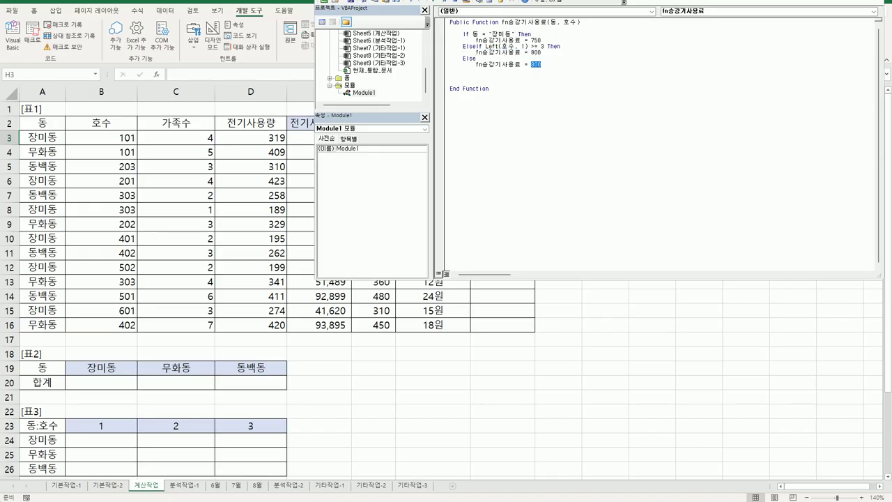
text(0)
key(Return)
- Close the condition block with End If and switch back to the Excel worksheet
key(BackSpace)
text(e)
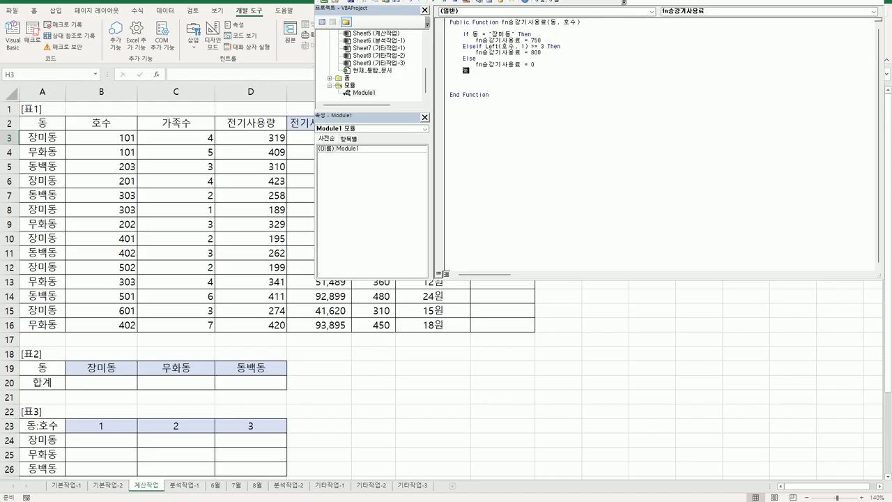
text(nd if)
key(Delete)
key(alt+F11)
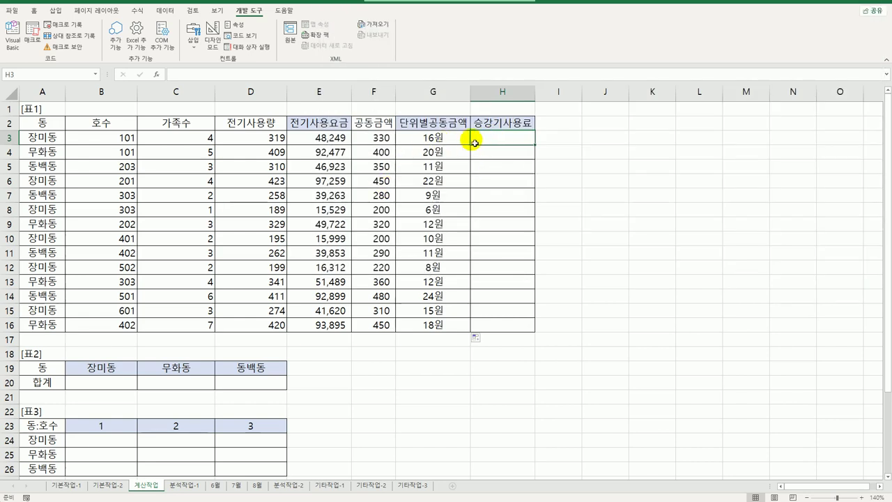
- Insert the user-defined function fn승강기사용료 in H3 with 동 A3 and 호수 B3, and fill it down to H16
click(157, 76)
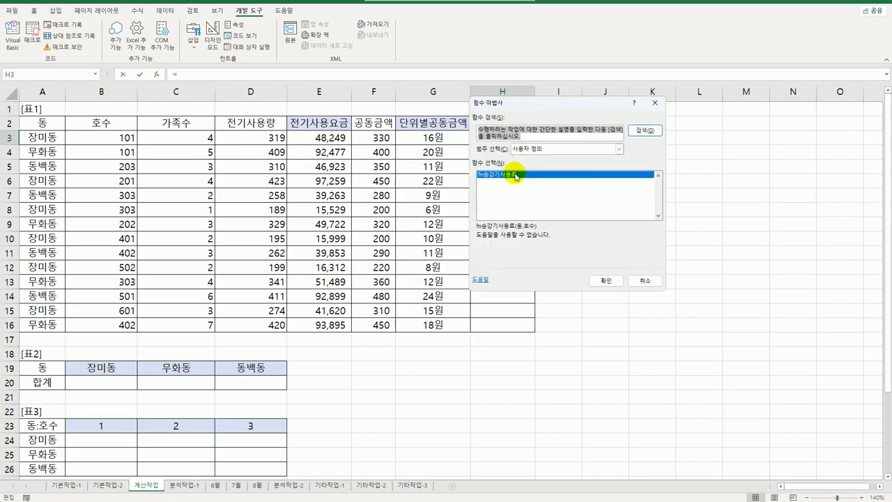
click(599, 280)
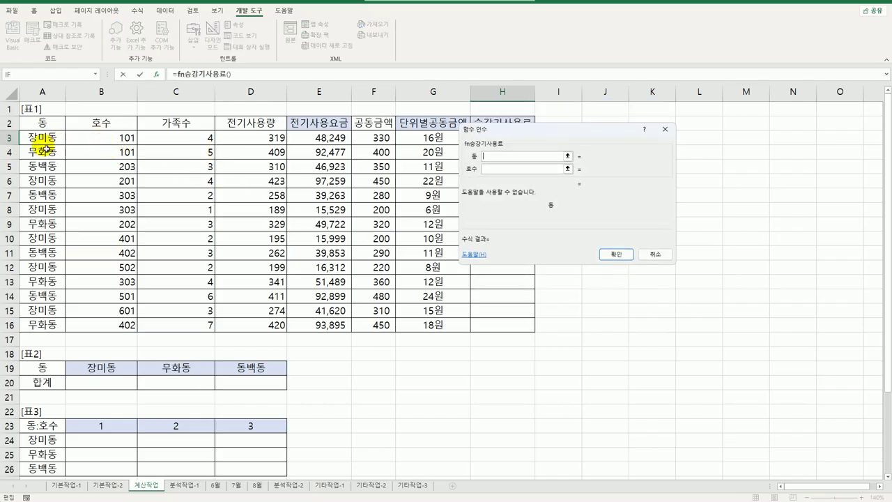
click(42, 138)
click(492, 171)
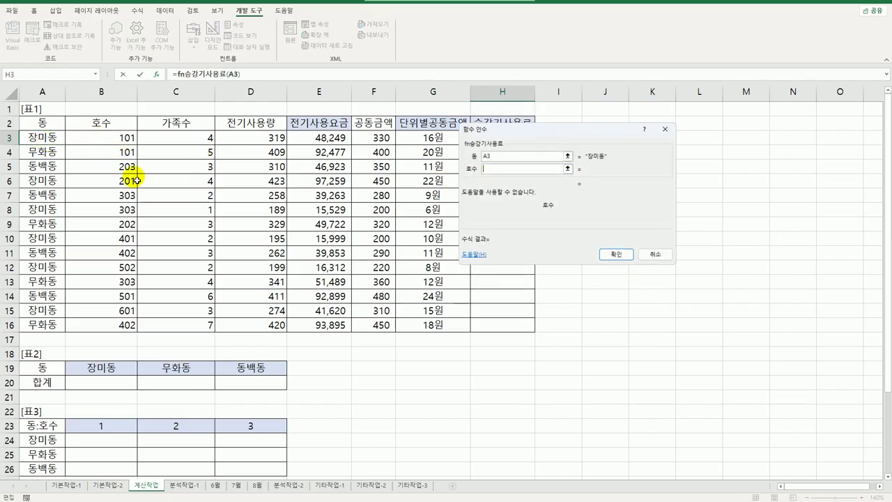
click(115, 138)
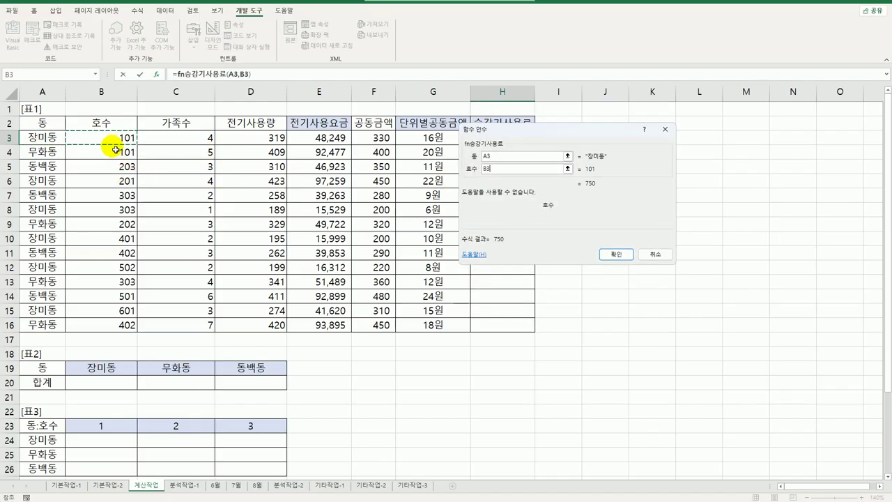
click(616, 254)
double_click(535, 144)
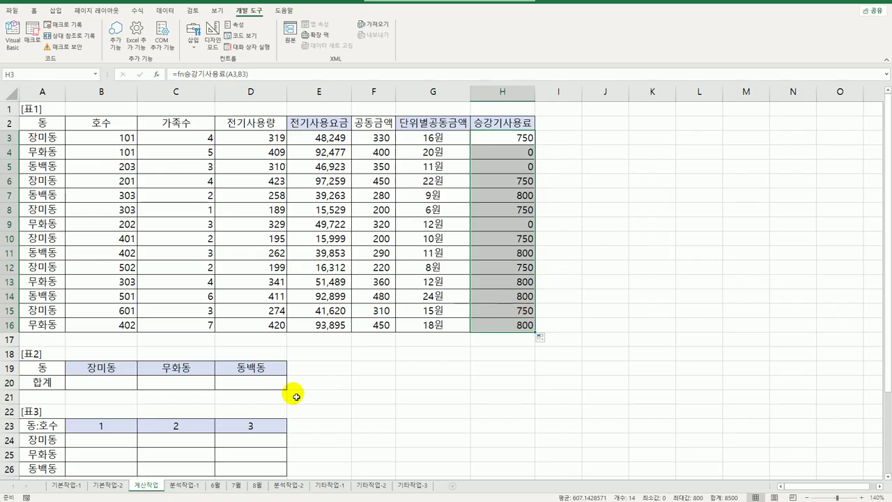
- Start the 장미동 합계 formula in B20 of 표2 with CONCAT and a nested SUM opening its first condition
scroll(265, 401, down, 3)
click(120, 258)
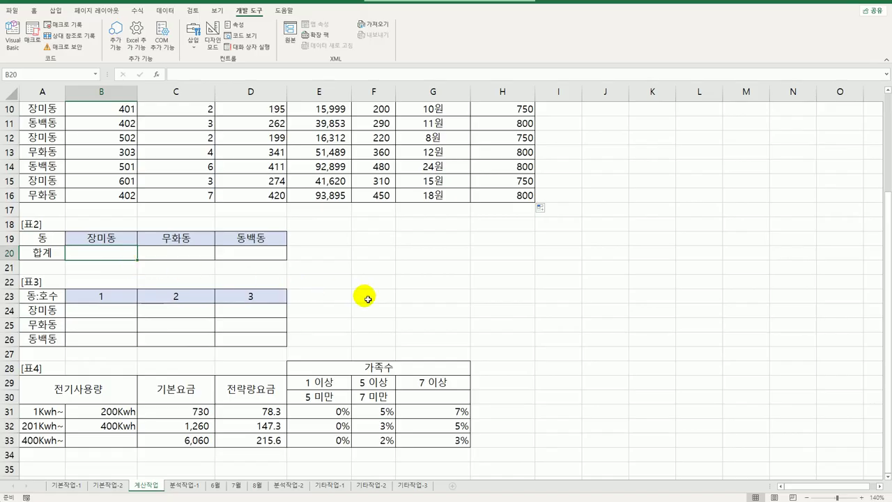
scroll(368, 298, up, 3)
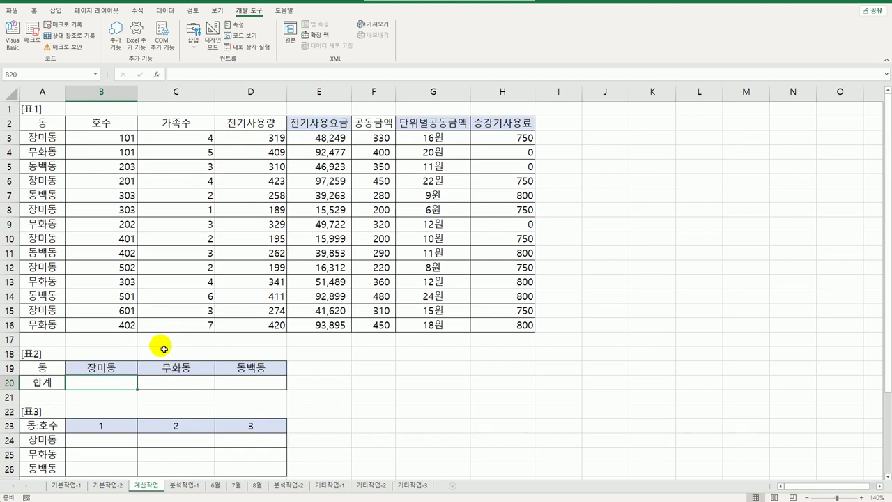
scroll(163, 348, down, 3)
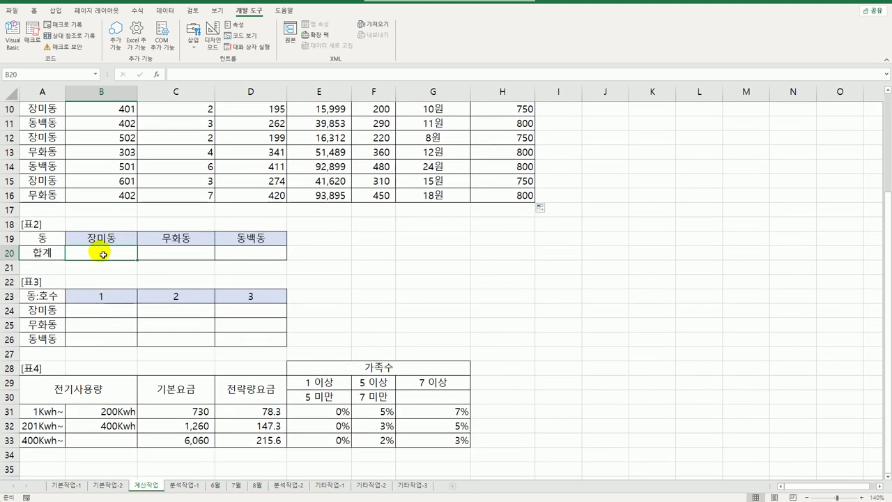
drag(102, 254, 235, 254)
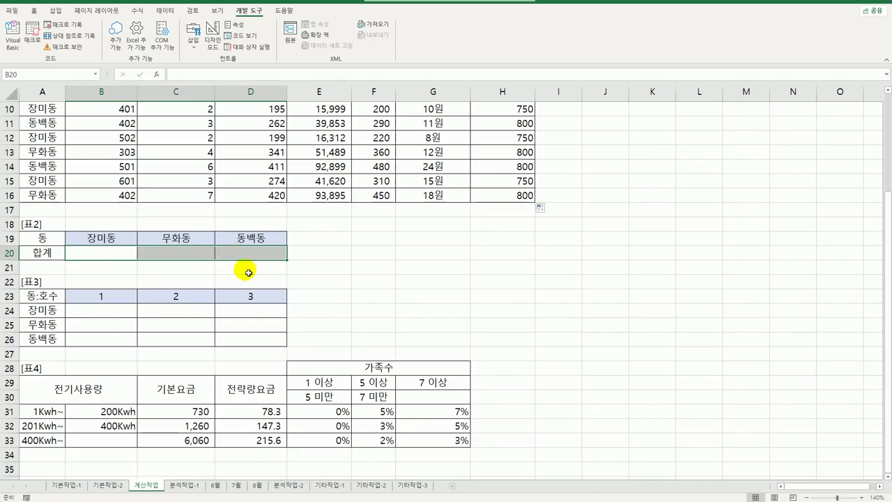
scroll(248, 275, up, 3)
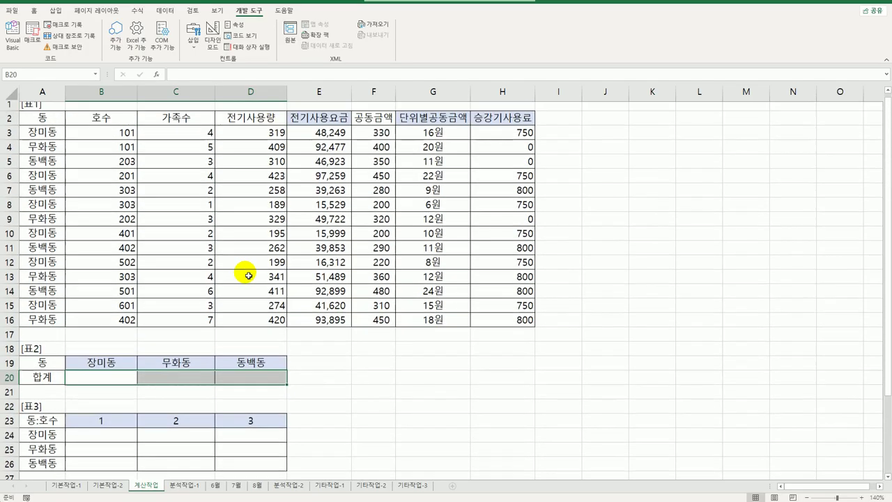
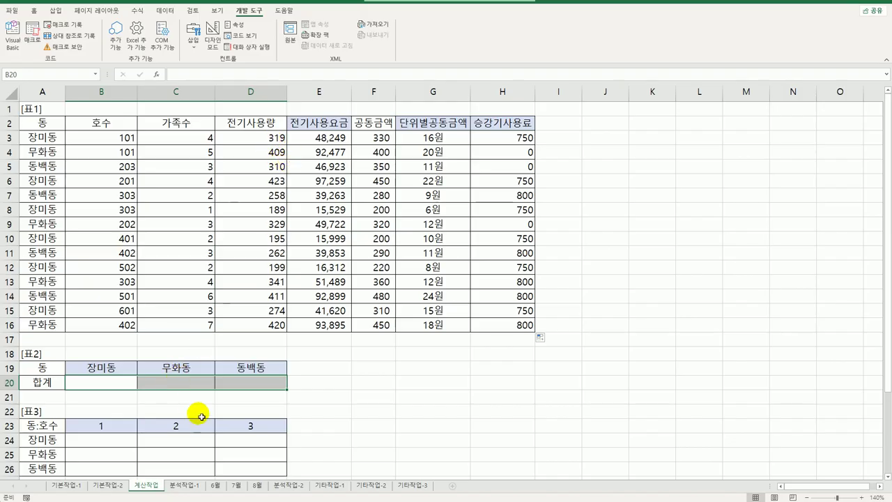
click(117, 385)
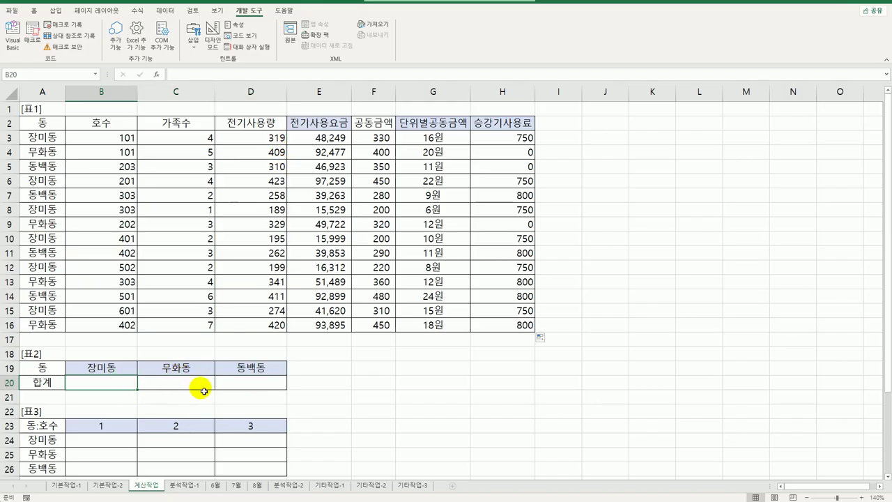
text(=)
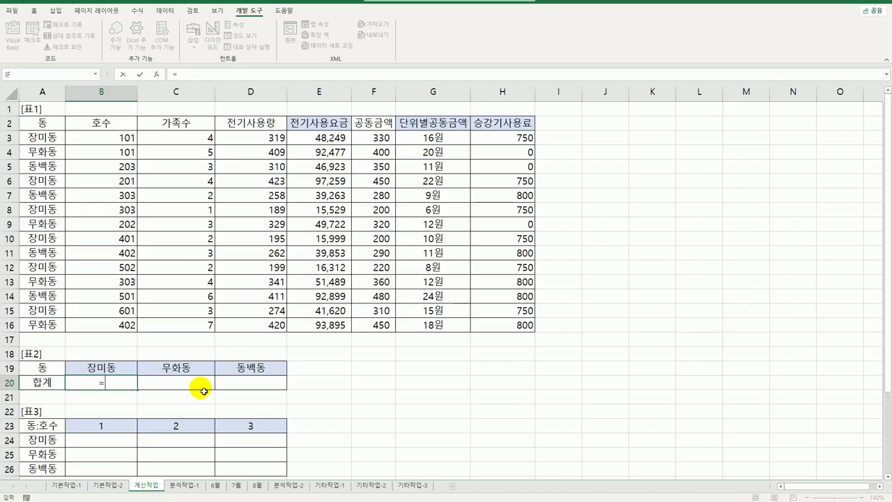
text(con)
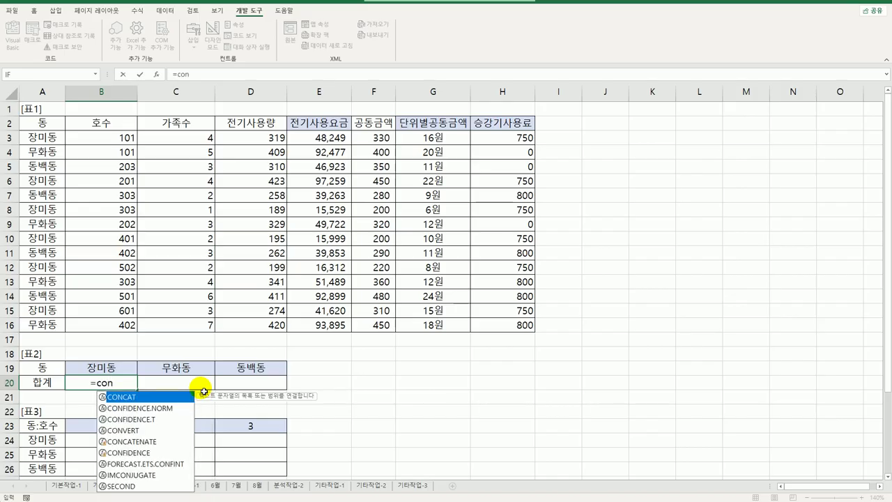
key(Tab)
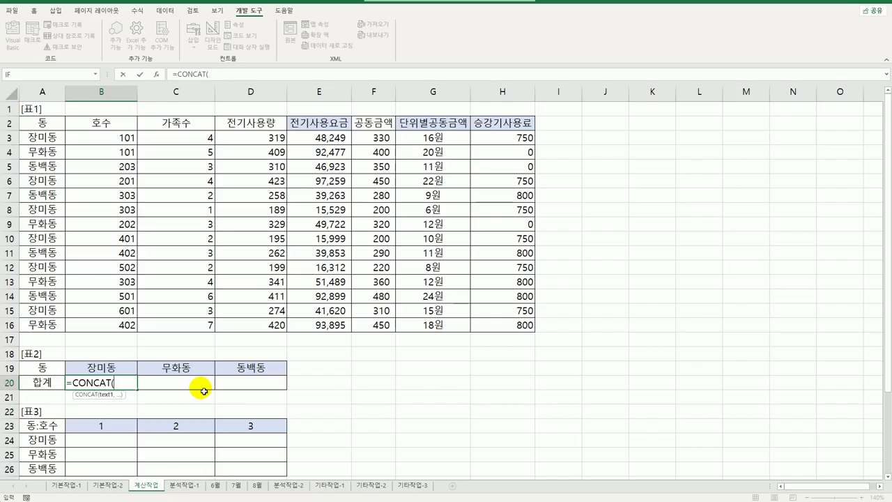
text(sum(()
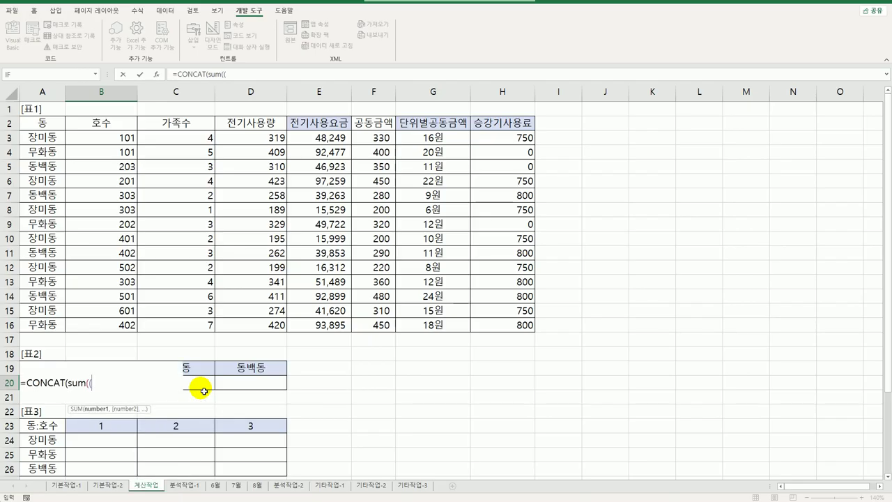
- Add the condition that the absolute 동 range $A$3:$A$16 equals B19, followed by a multiplication opening the second condition
drag(45, 137, 55, 324)
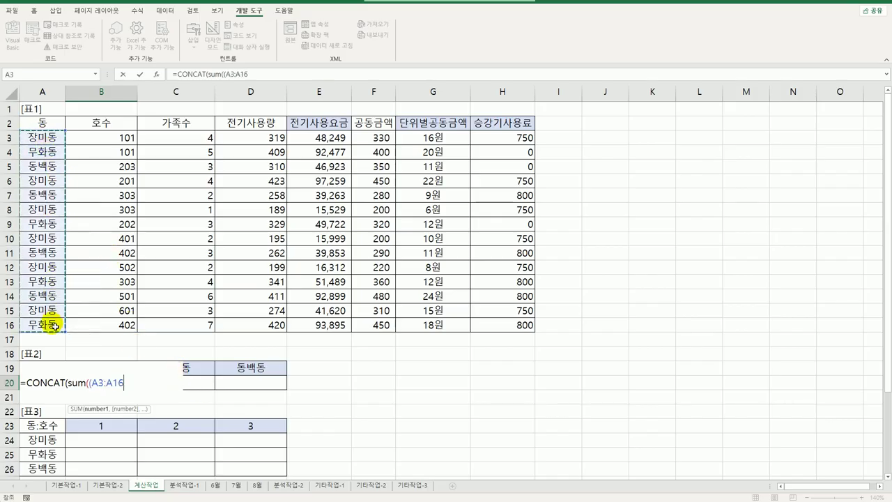
key(F4)
text(=)
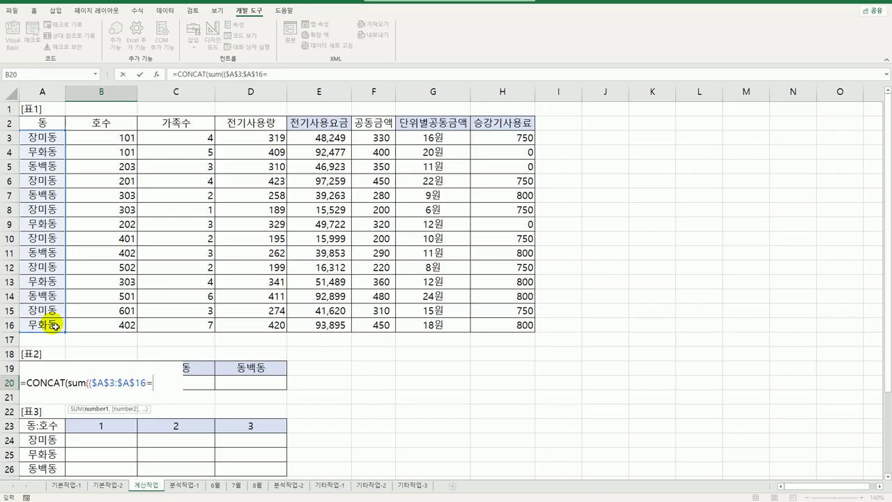
key(Up)
text()*()
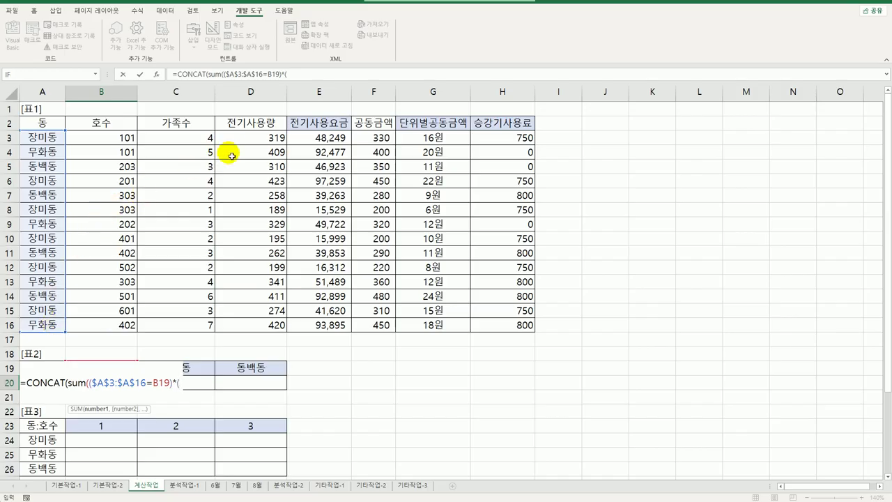
- Insert the absolute 전기사용량 range $D$3:$D$16 in its own parentheses inside the second condition
drag(232, 138, 250, 324)
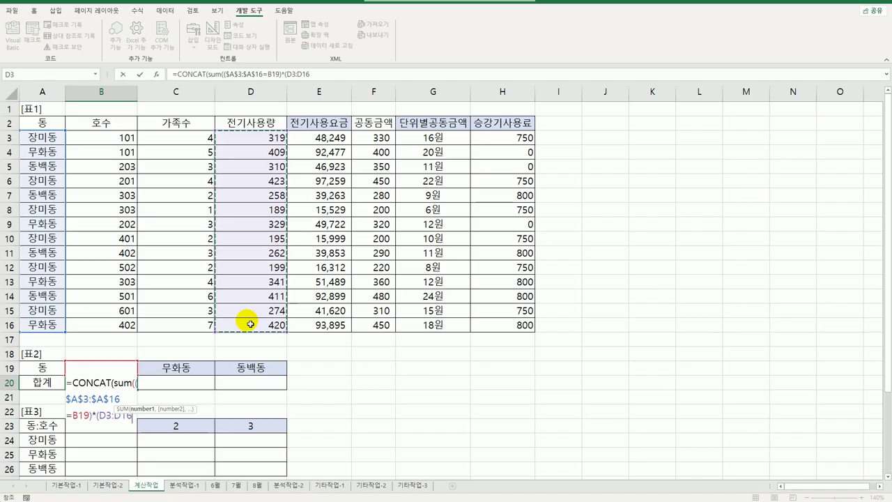
key(F4)
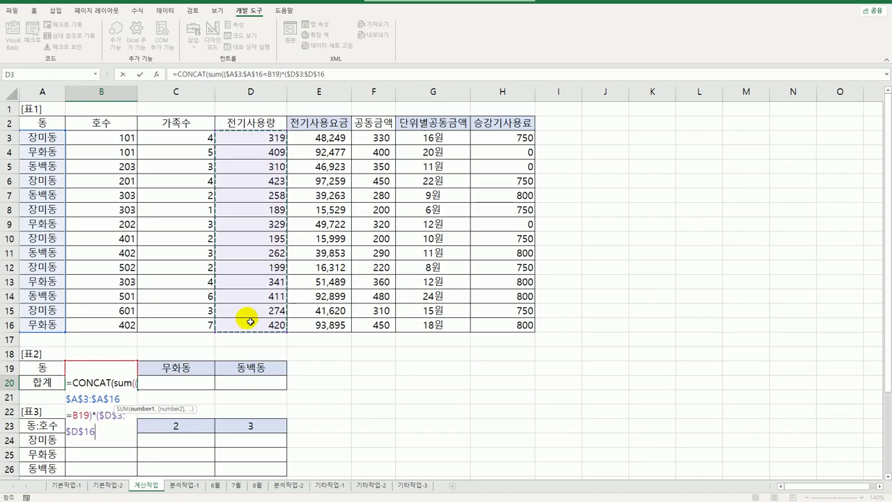
text())
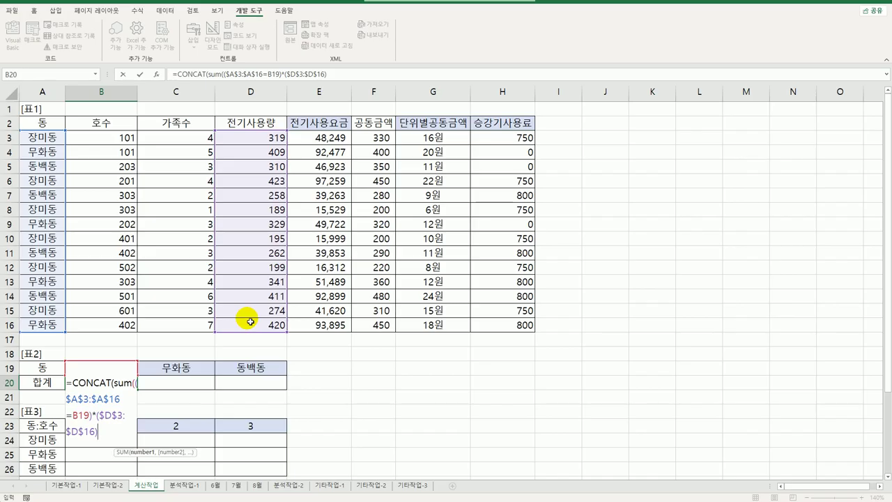
click(98, 417)
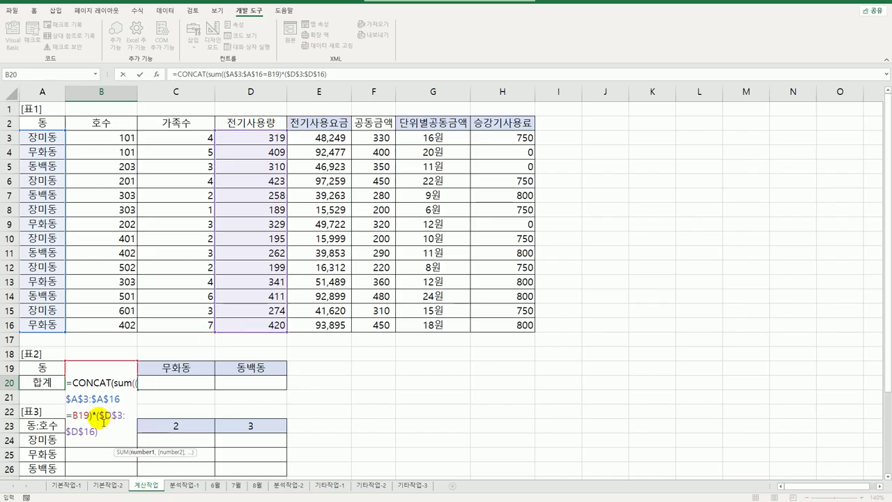
text(()
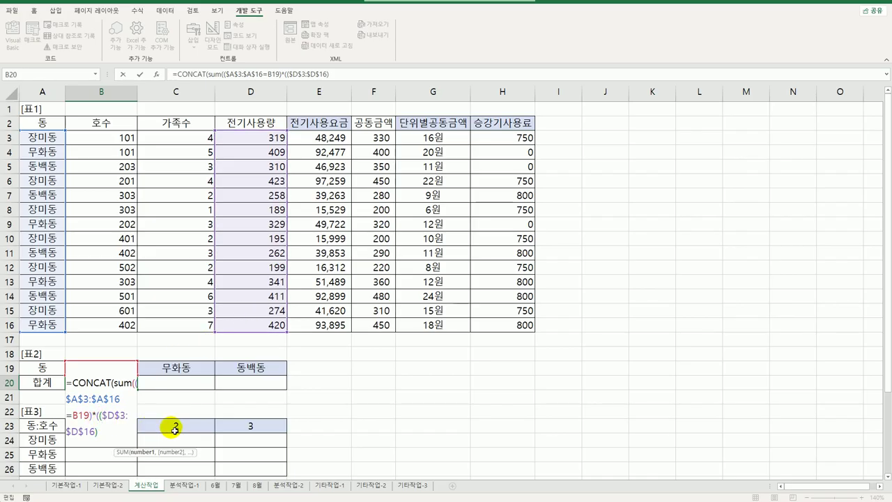
click(120, 438)
- Complete the second condition by comparing the 전기사용량 range with AVERAGE($D$3:$D$16) using the > operator
text(>=av)
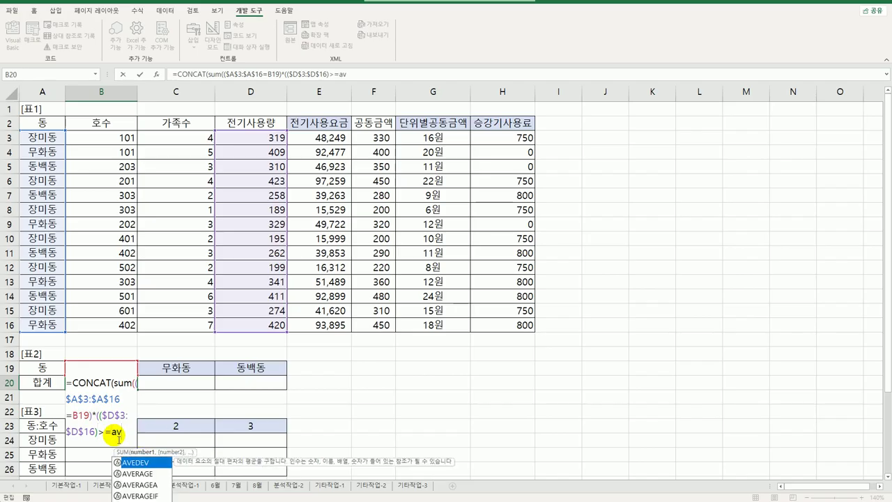
key(Down)
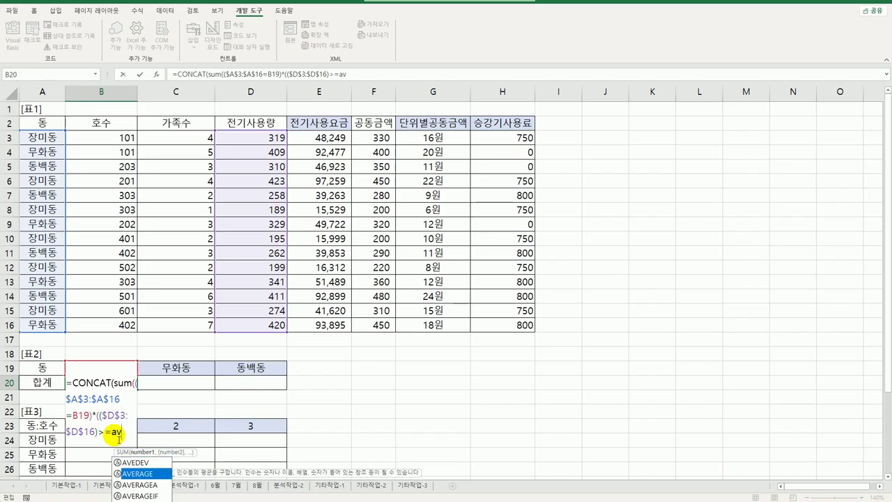
key(Tab)
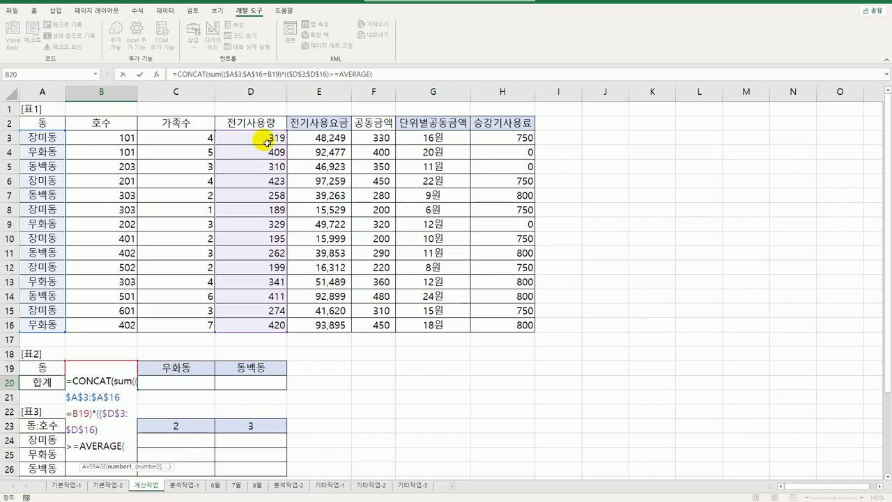
drag(269, 138, 277, 325)
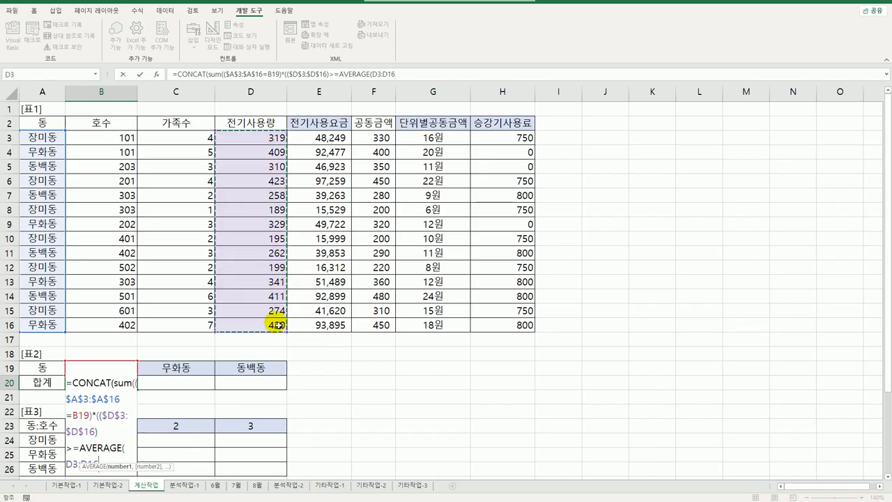
key(F4)
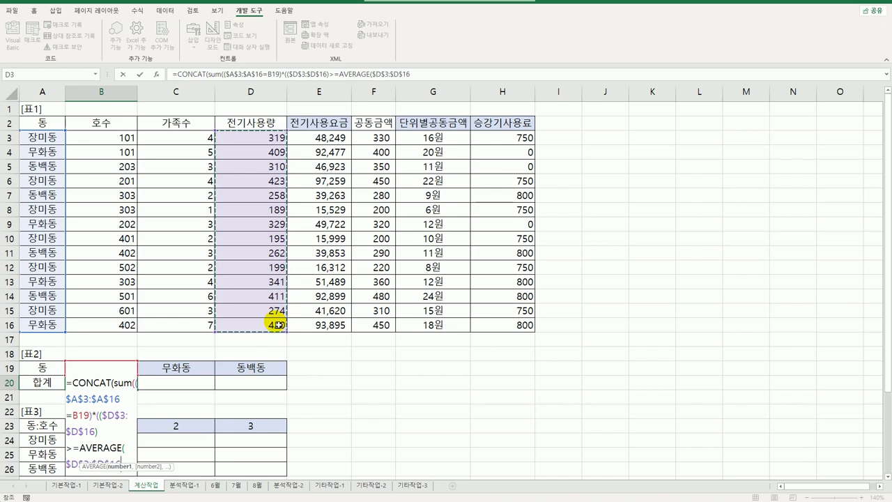
text())
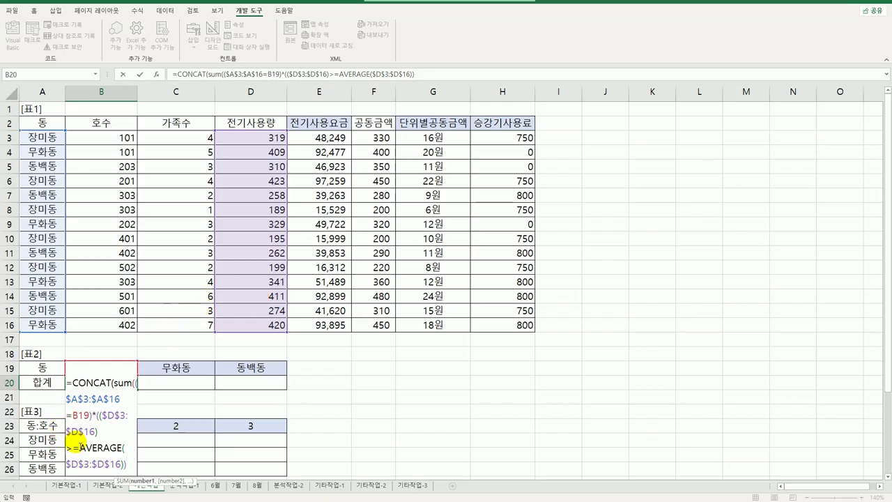
drag(80, 448, 73, 447)
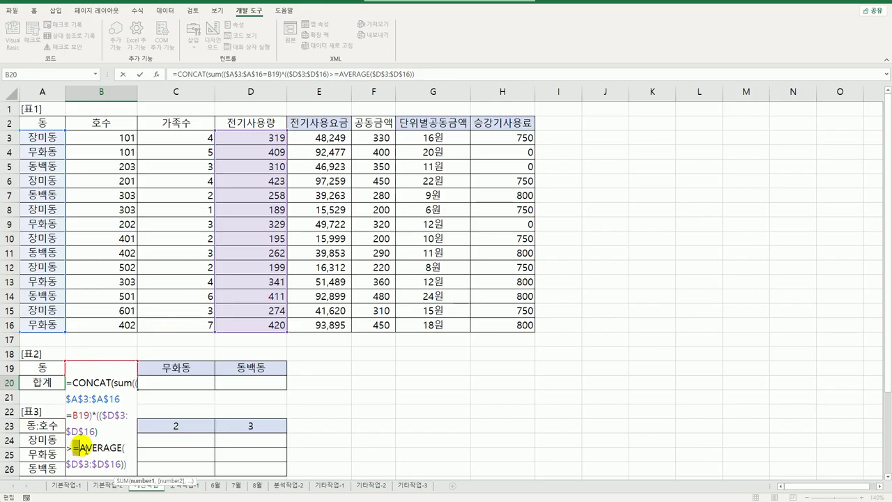
key(Delete)
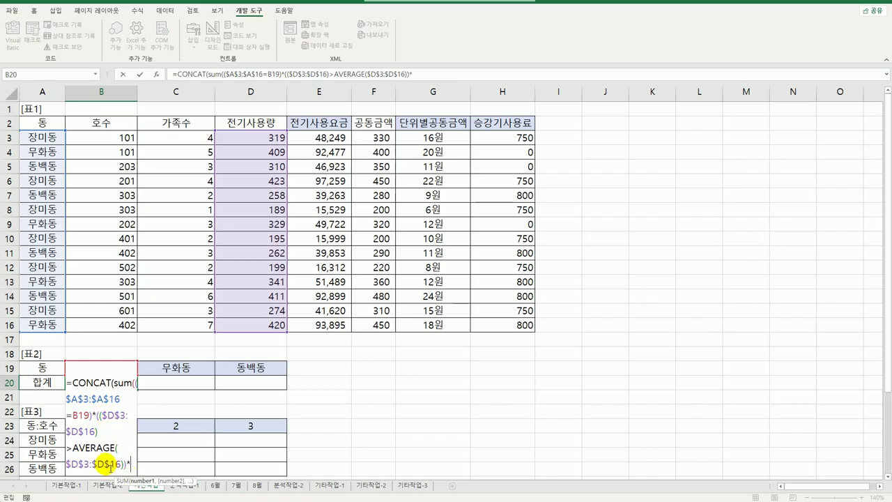
- Multiply the conditions by the absolute 전기사용량 range $D$3:$D$16 and close the SUM
drag(250, 143, 265, 328)
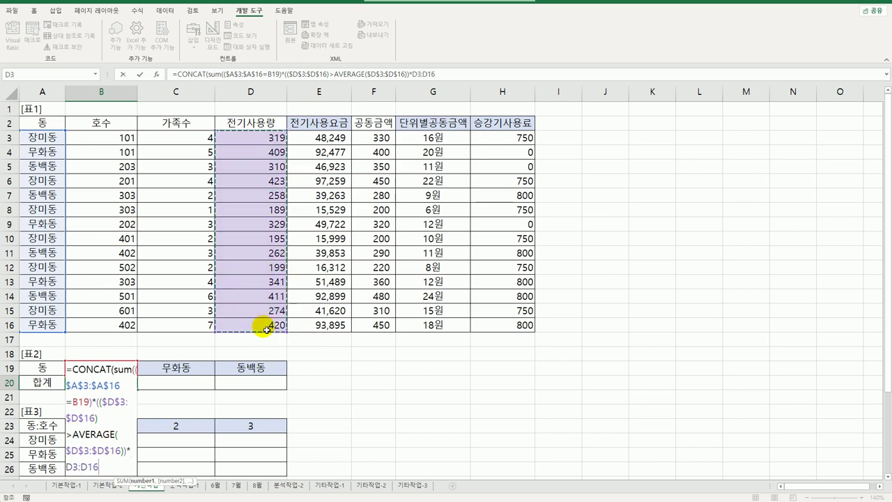
key(F4)
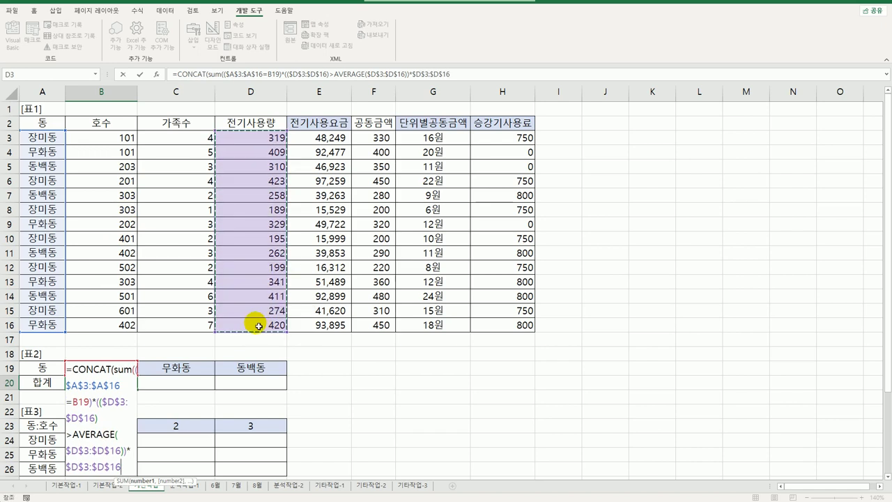
text())
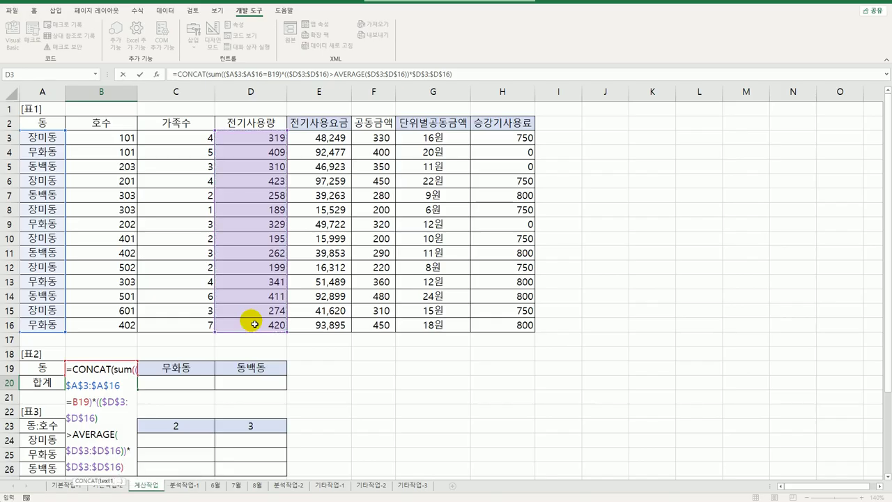
- Add the text "(세대수 : " as the second CONCAT argument, followed by a comma for the third
text(,)
text("()
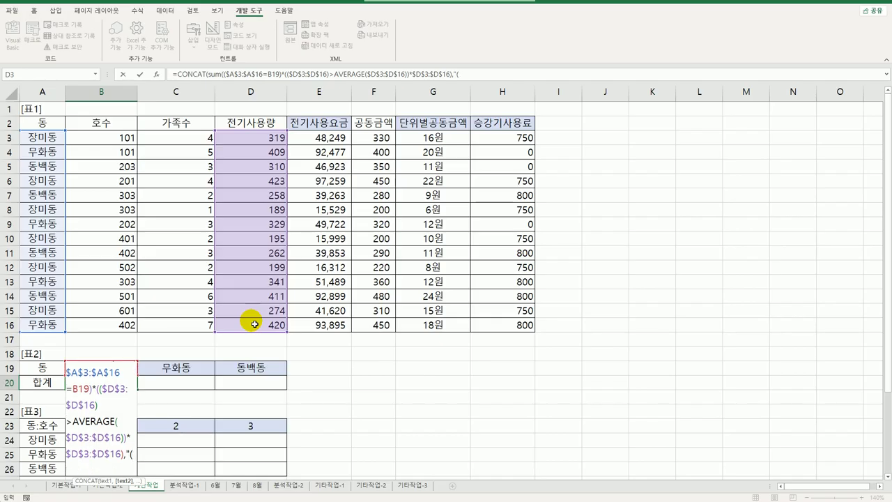
text(세댓)
text(수)
text( :)
text( " &)
key(BackSpace)
key(BackSpace)
text(,)
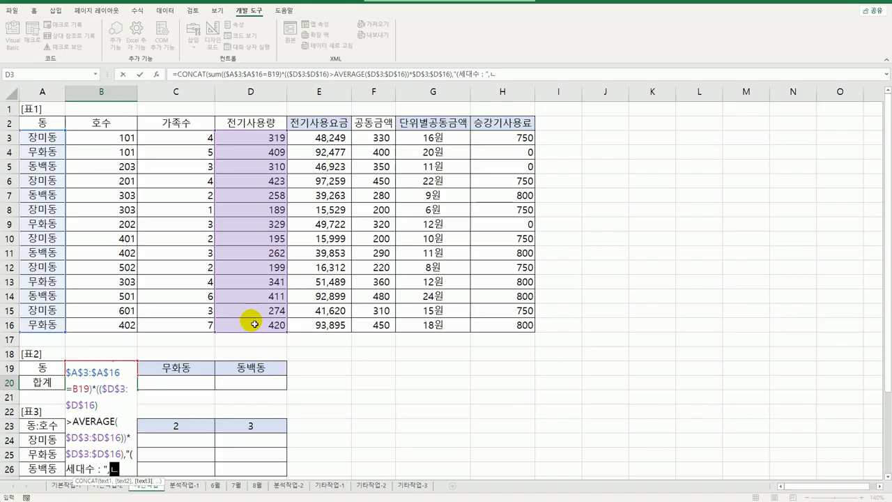
- Add SUM(($A$3:$A$16=B19)*1) as the third CONCAT argument to count the households
text(ㄴ)
key(BackSpace)
text(sum()
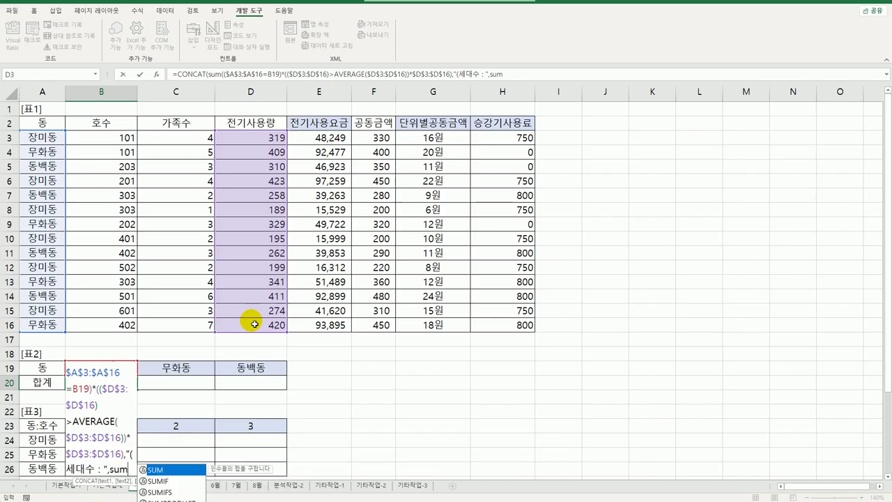
text(()
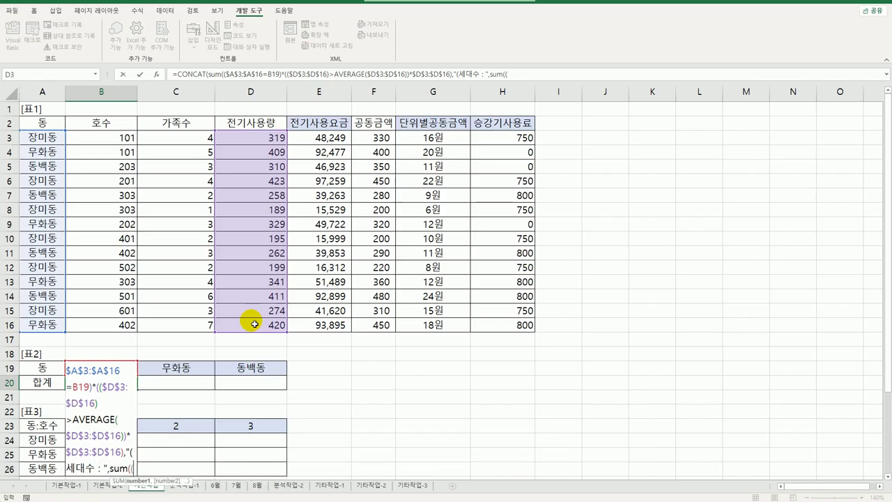
drag(44, 143, 44, 324)
key(F4)
text(=)
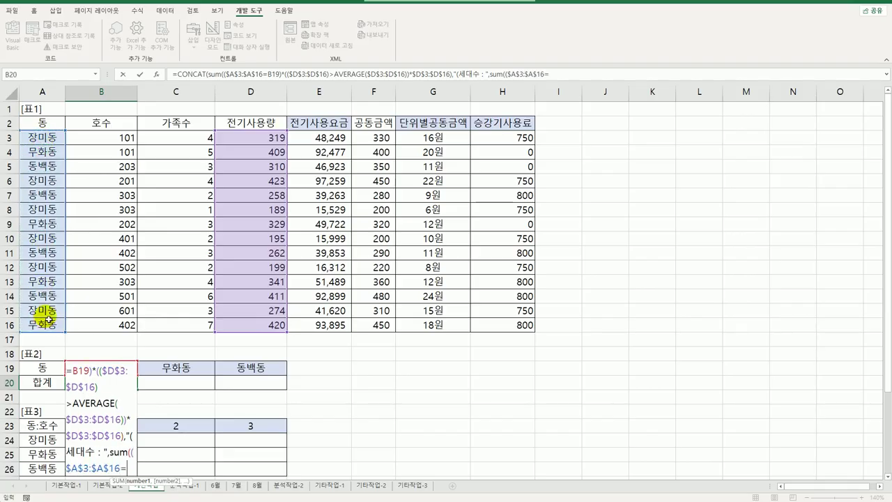
click(136, 369)
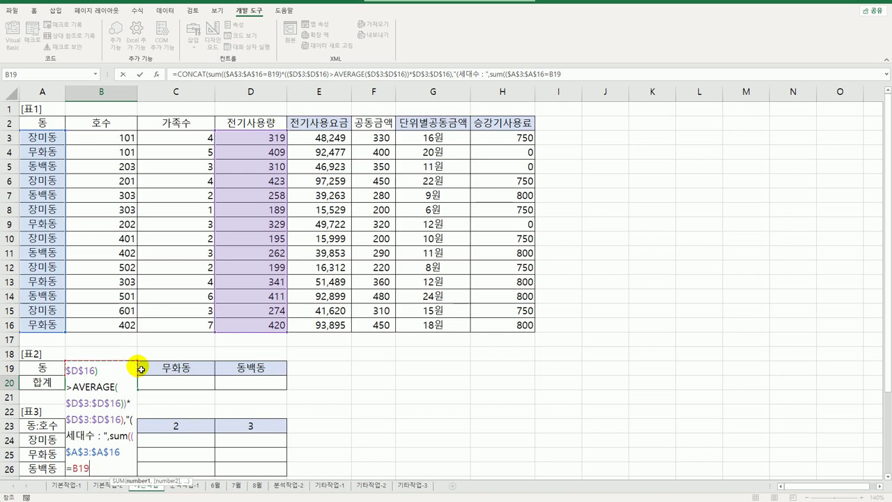
text()*1))
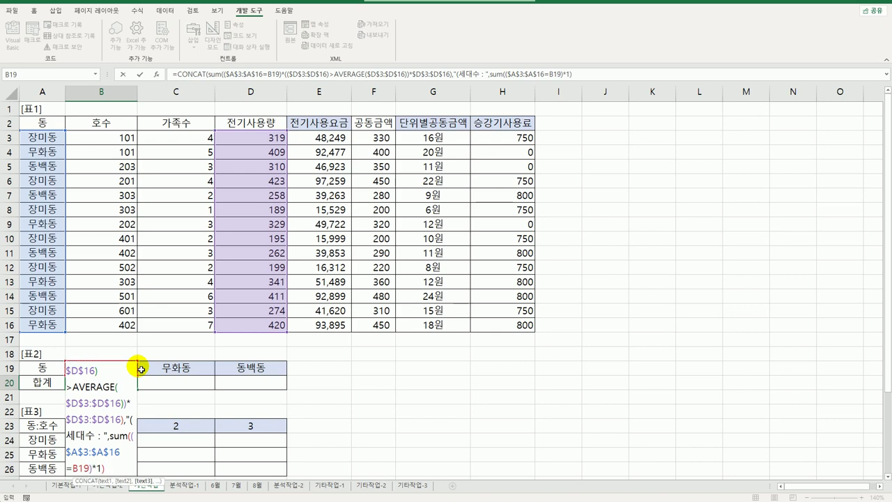
- Complete the CONCAT in B20 with the closing text ")" as an array formula and fill it across to D20
text(,")"))
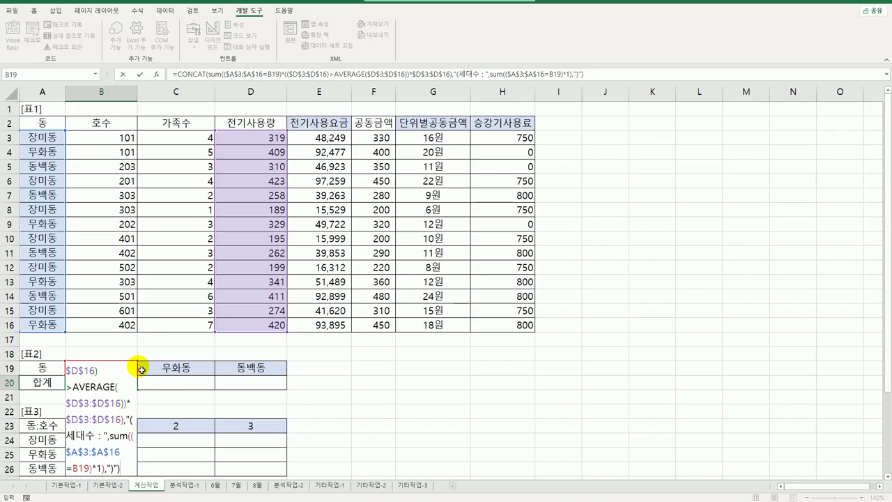
key(ctrl+shift+Return)
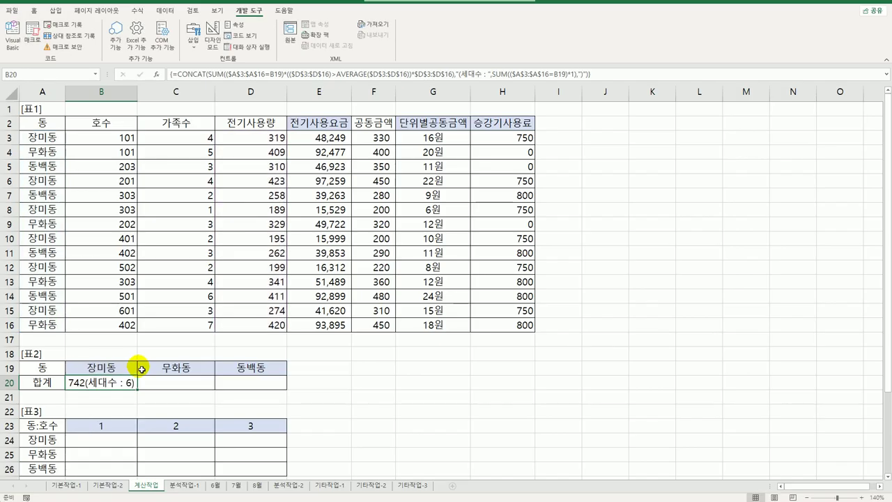
drag(138, 392, 260, 391)
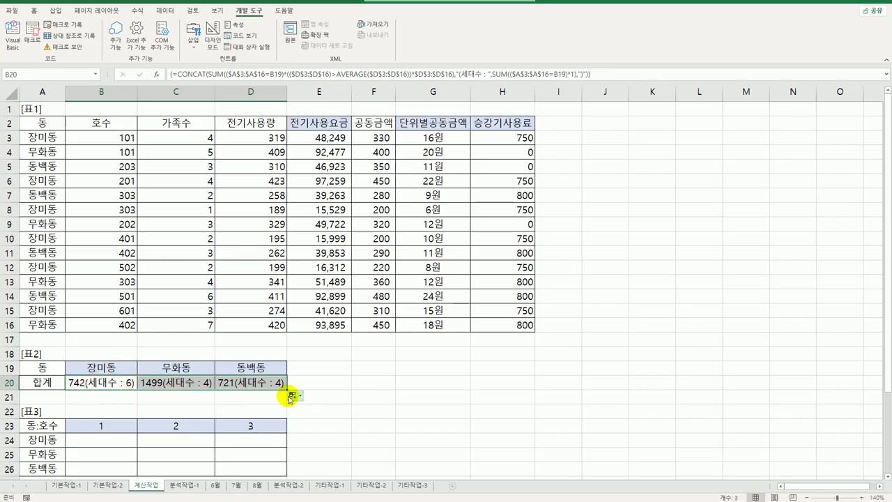
- Review the CONCAT, SUM and condition parts of the B20 formula, keeping it entered as an array formula
double_click(108, 384)
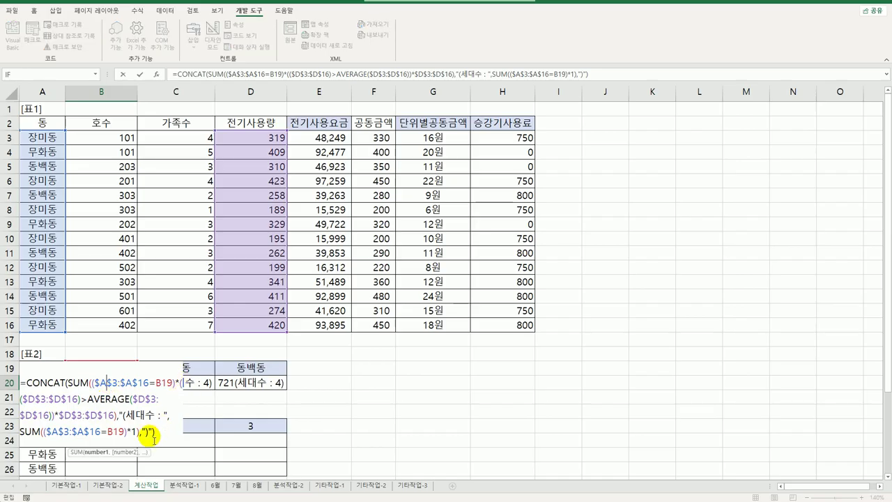
drag(26, 382, 67, 384)
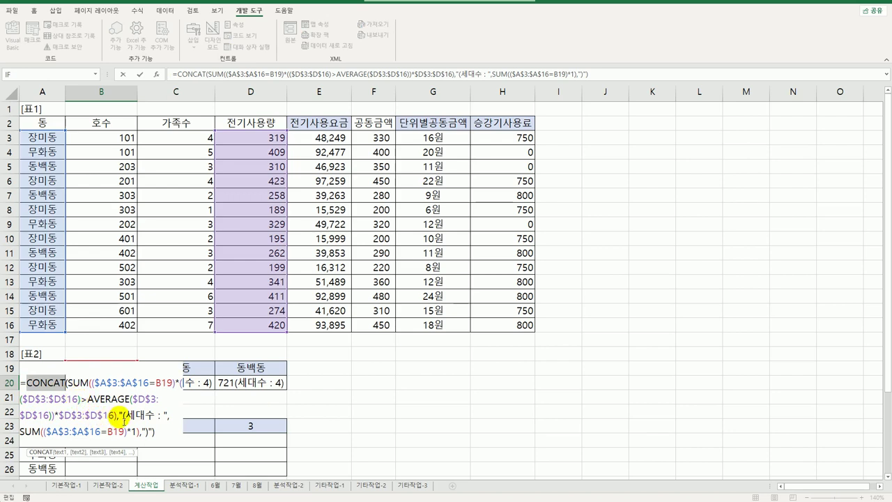
drag(119, 414, 170, 415)
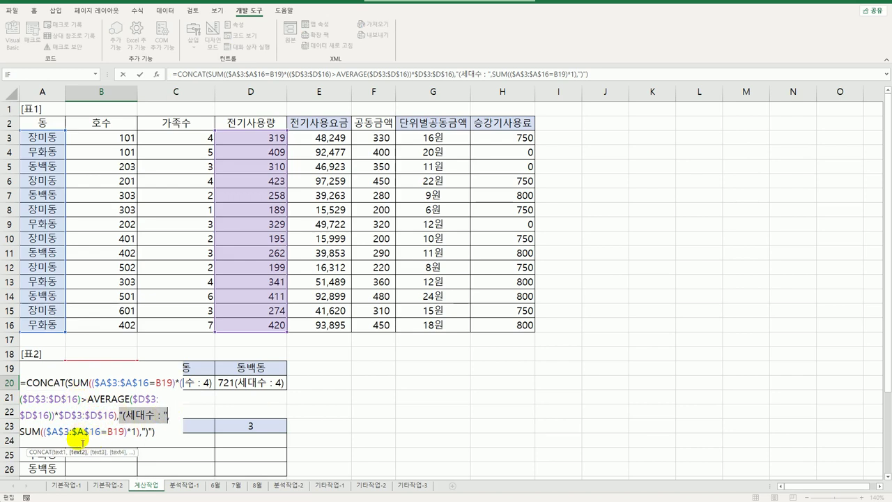
click(152, 433)
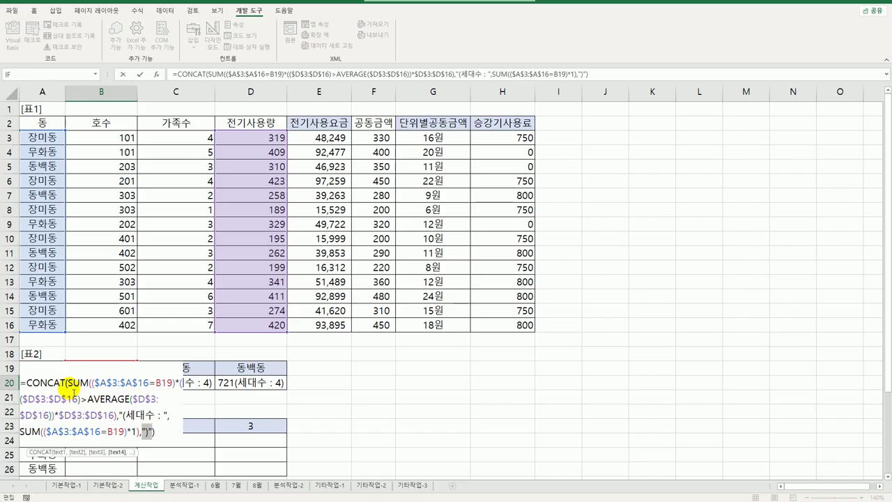
drag(68, 383, 89, 382)
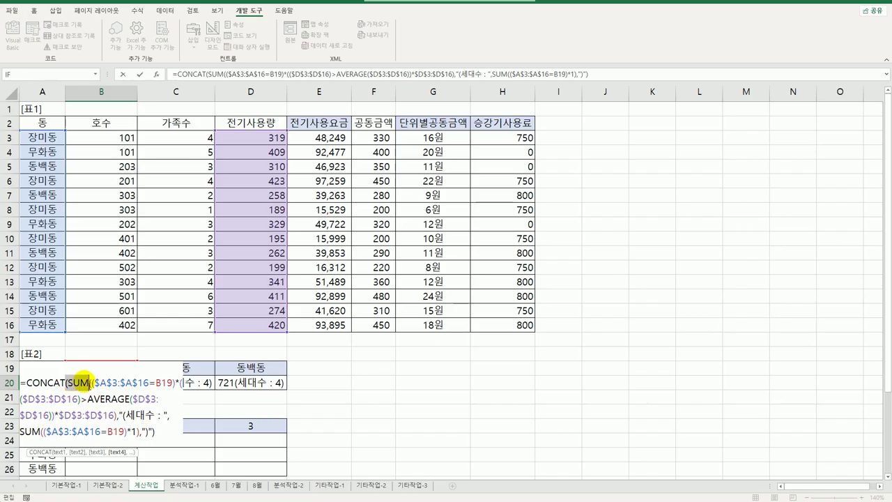
click(21, 432)
double_click(31, 432)
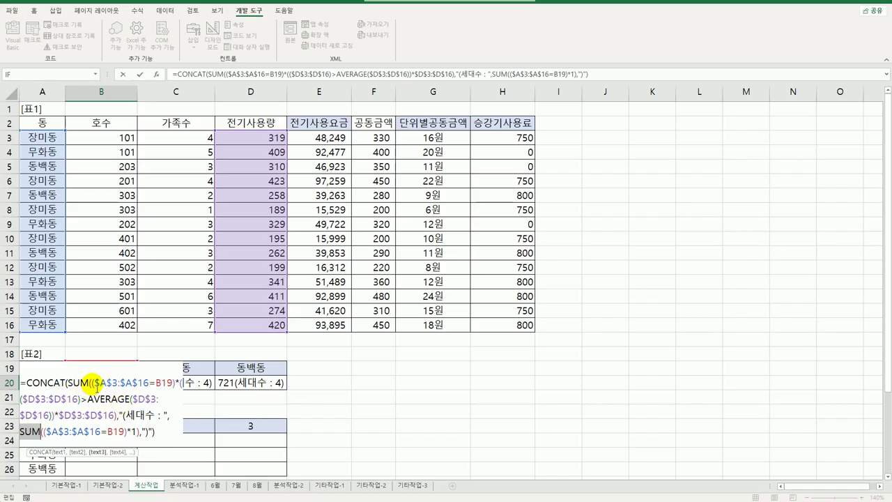
drag(92, 383, 156, 383)
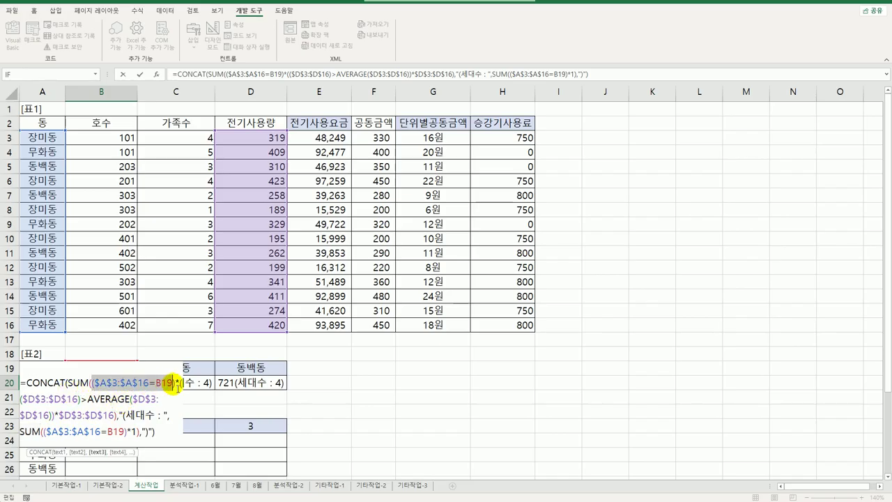
click(174, 383)
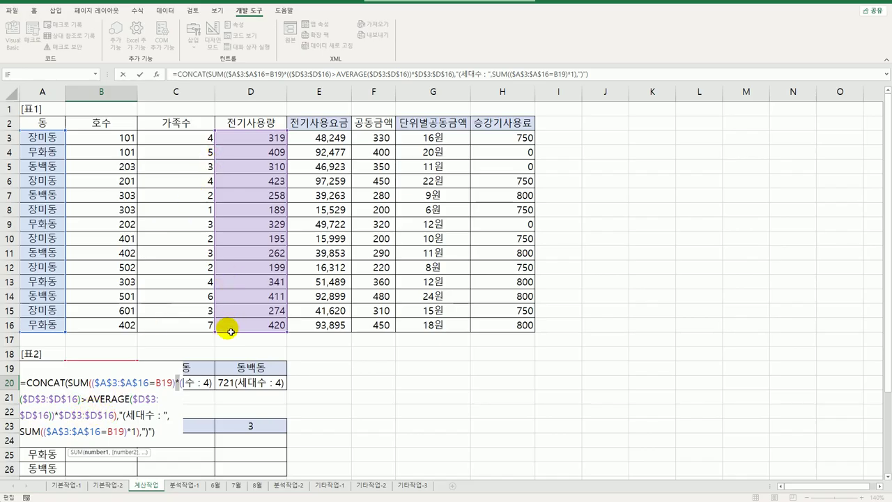
key(ctrl+Return)
key(ctrl+shift+Return)
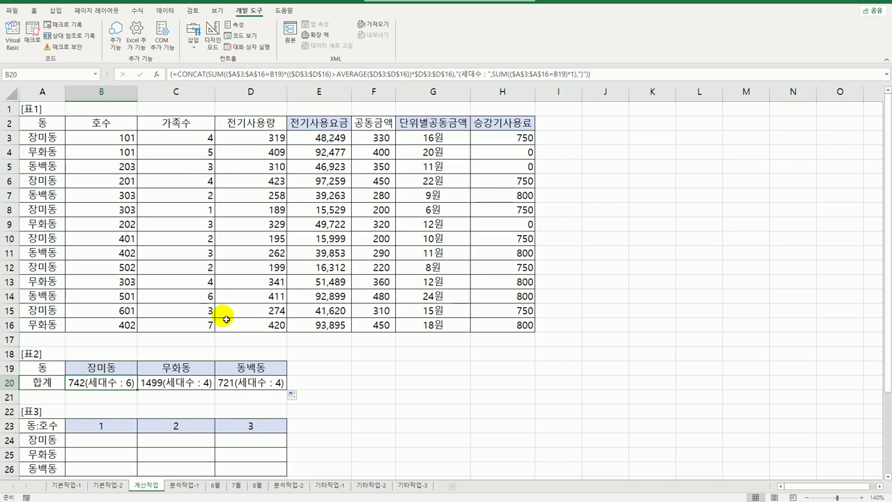
- Examine the 동 and 호수 headings of 표3 against the 호수 and 전기사용량 columns of 표1
click(121, 442)
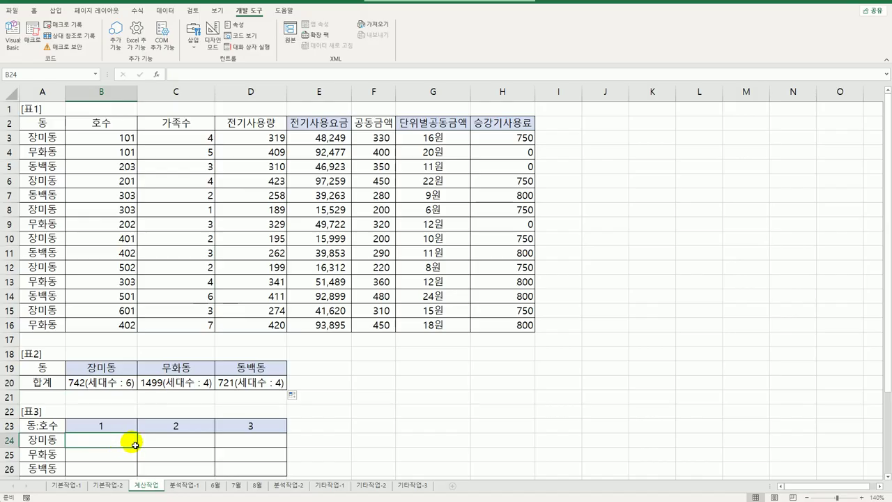
mouse_move(129, 441)
mouse_down()
mouse_move(234, 460)
mouse_move(241, 472)
mouse_up()
click(69, 440)
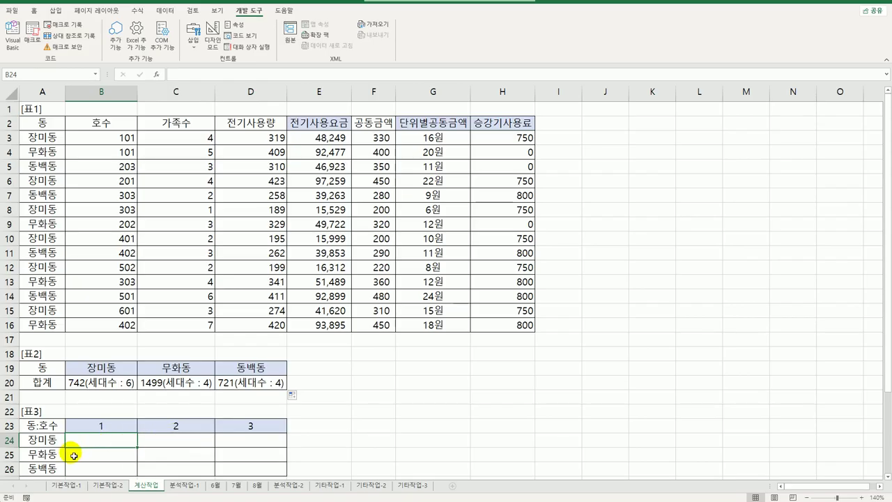
click(56, 445)
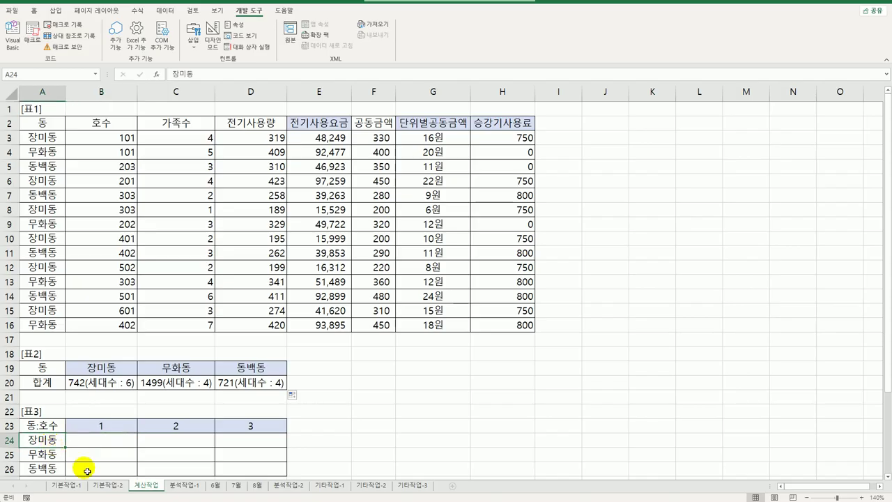
click(49, 453)
click(90, 446)
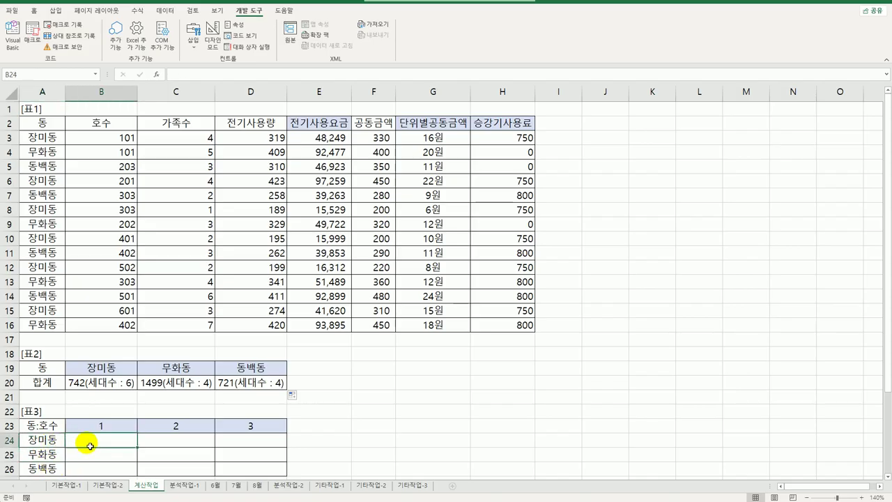
click(113, 423)
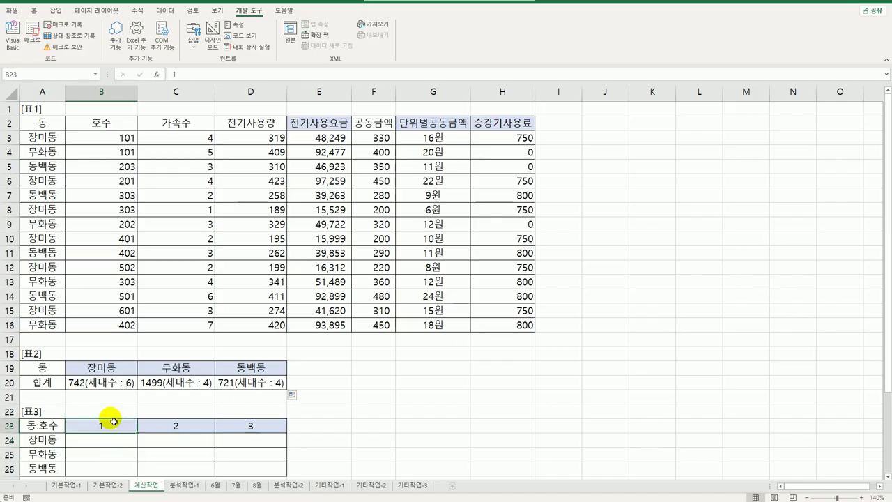
drag(102, 138, 86, 322)
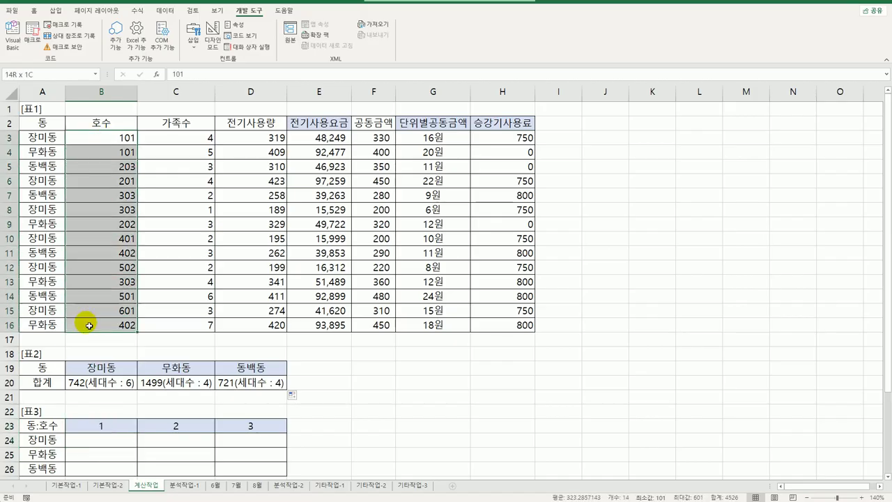
click(100, 426)
click(176, 426)
click(248, 426)
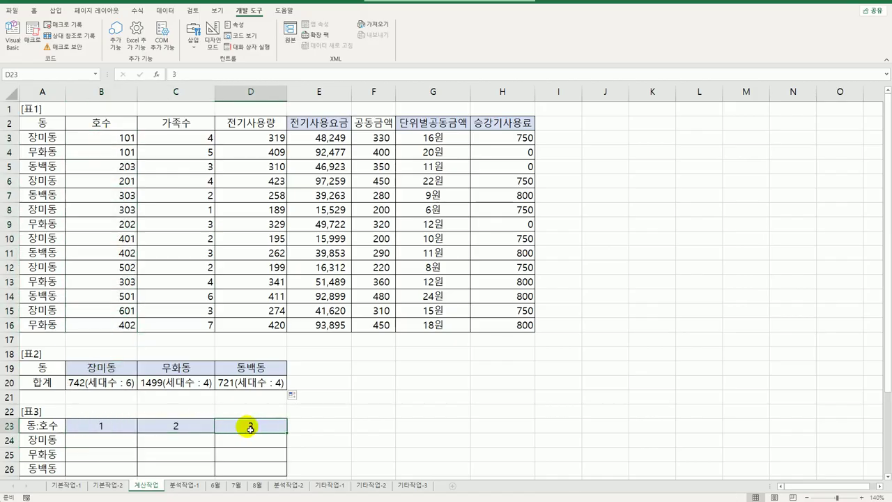
click(129, 441)
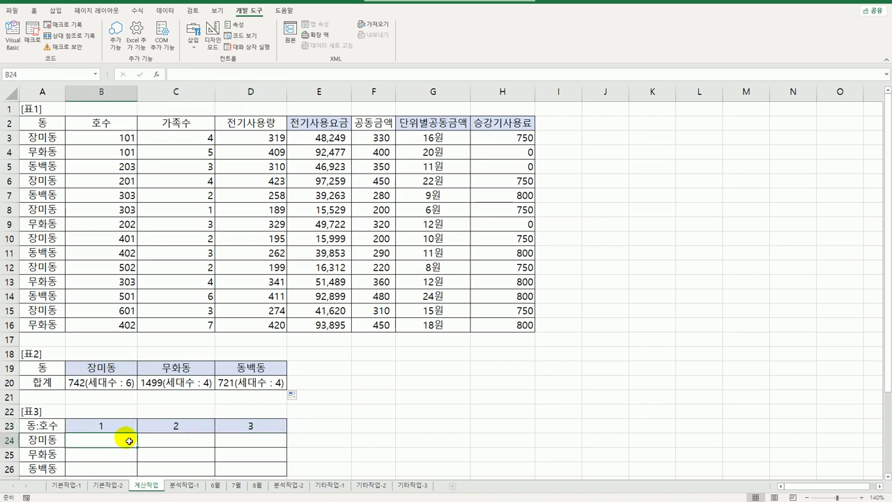
click(259, 145)
drag(259, 147, 259, 324)
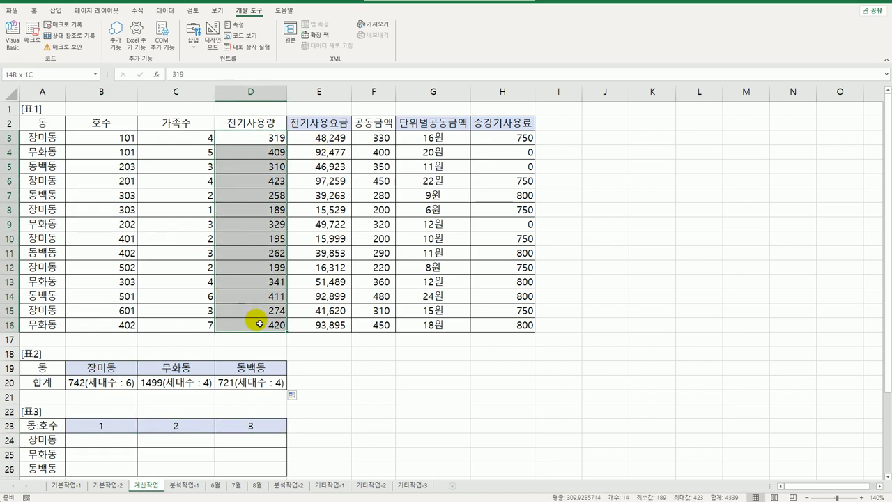
- Start a MAX formula in B24 whose first parenthesized condition begins with the absolute 동 range $A$3:$A$16
click(133, 447)
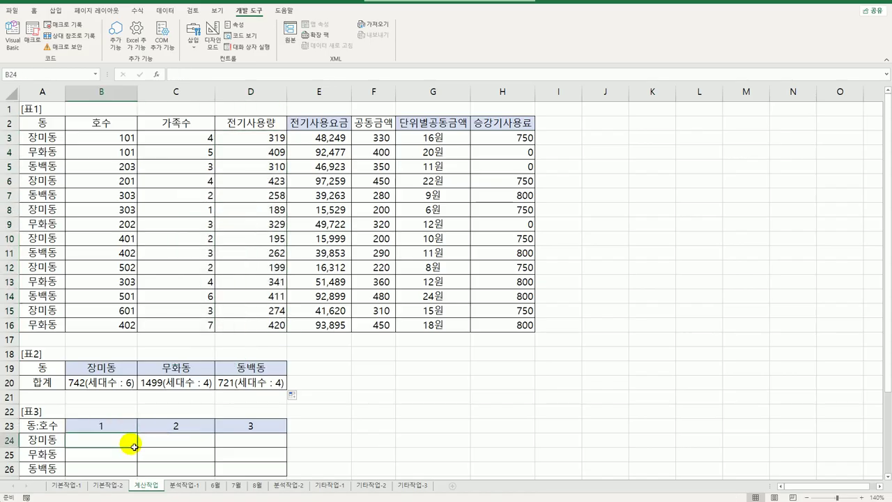
text(=)
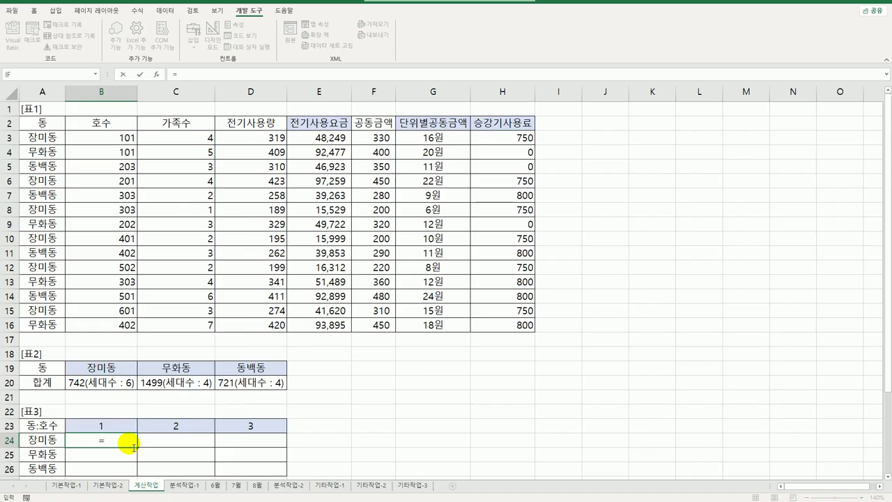
text(ma)
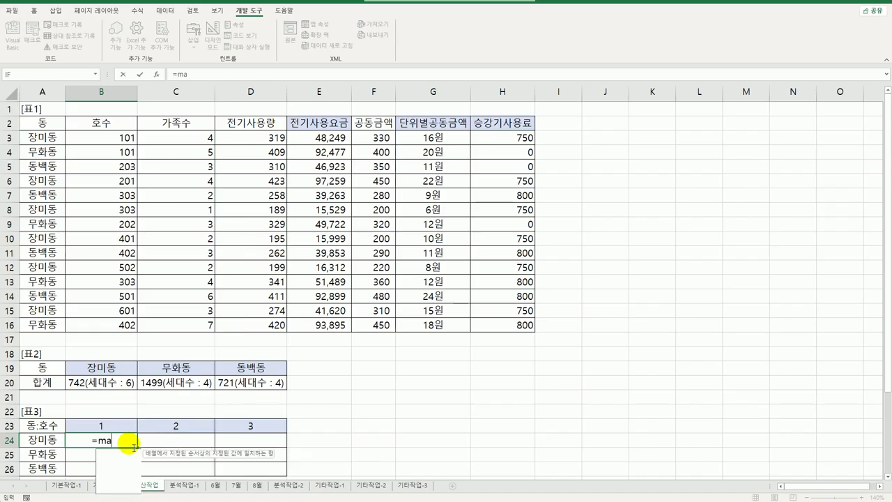
text(x)
key(Tab)
text(()
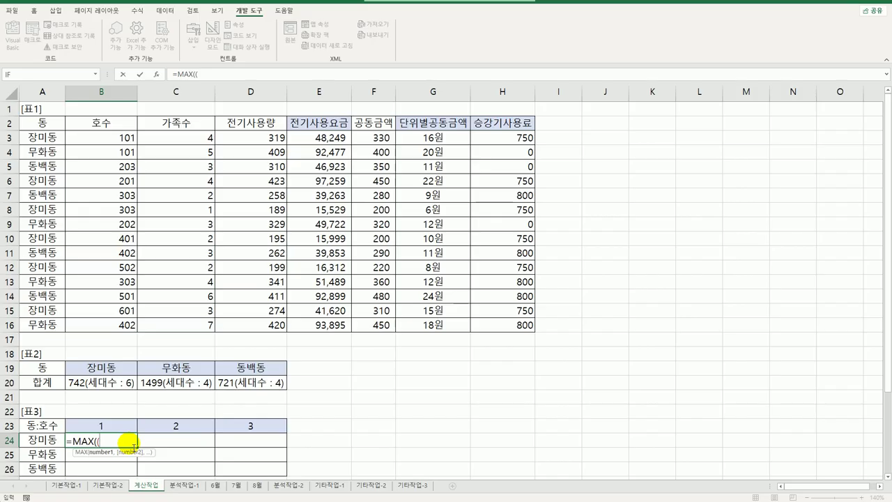
drag(45, 144, 44, 323)
key(F4)
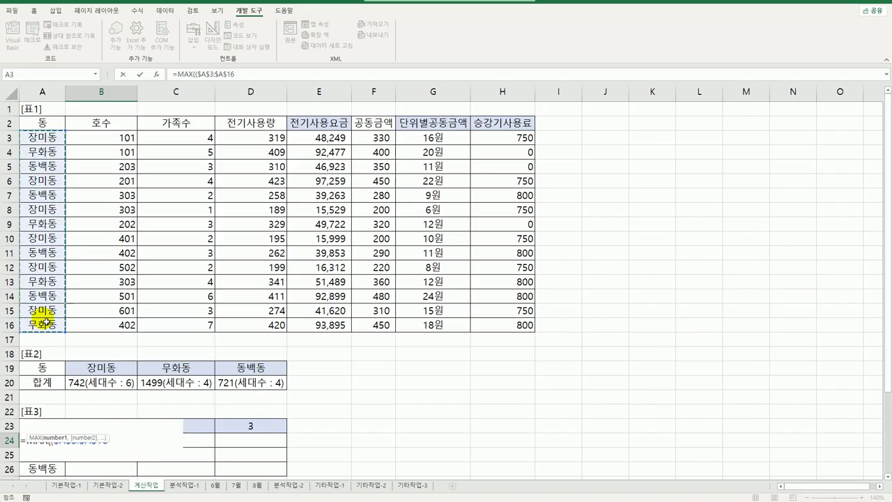
- Complete the first condition by comparing the 동 range with the column-locked reference $A24 and close its parenthesis
text(=)
key(Left)
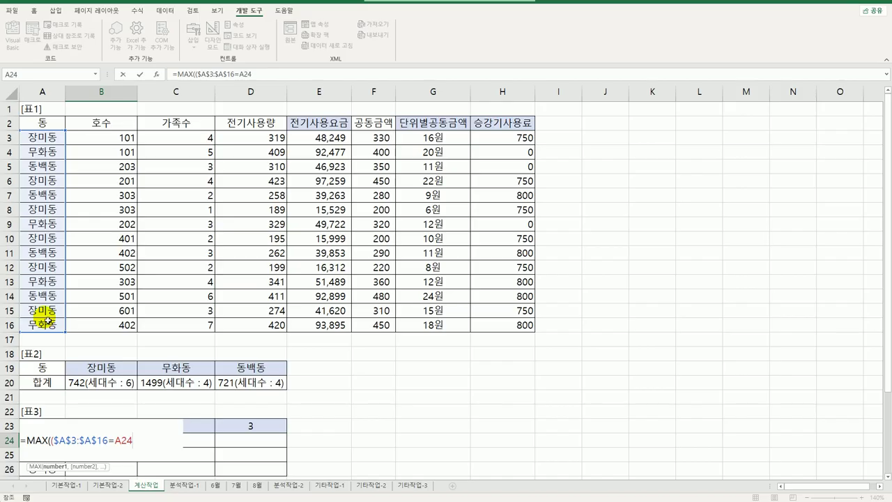
key(F4)
key(F4)
key(F4)
text())
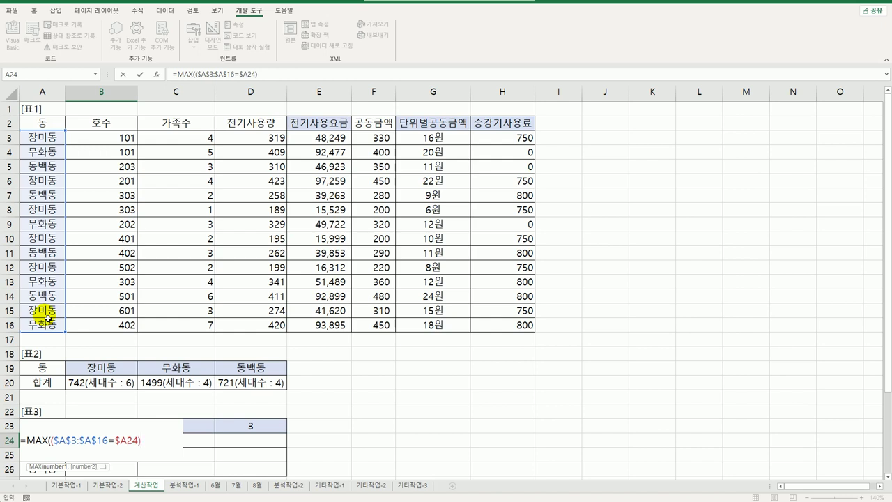
- Multiply by a second parenthesized condition comparing RIGHT of the absolute 호수 range $B$3:$B$16, 1 character, with the row-locked reference B$23
text(*(right()
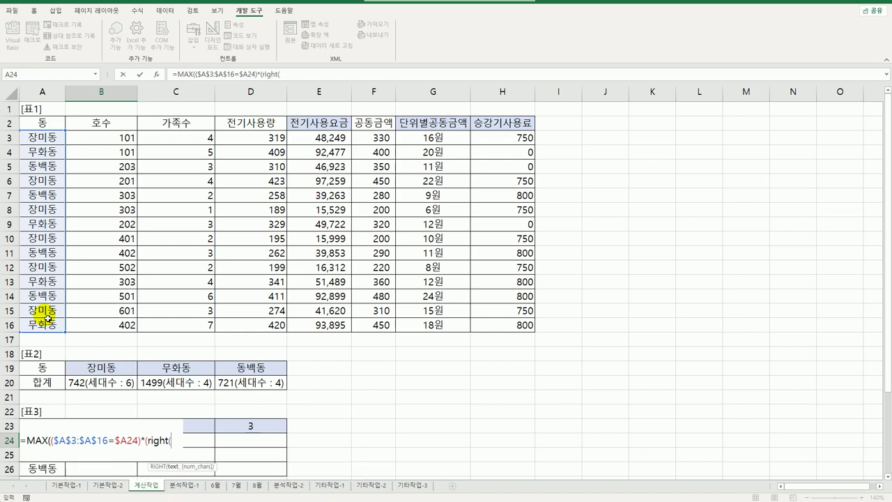
drag(128, 137, 127, 325)
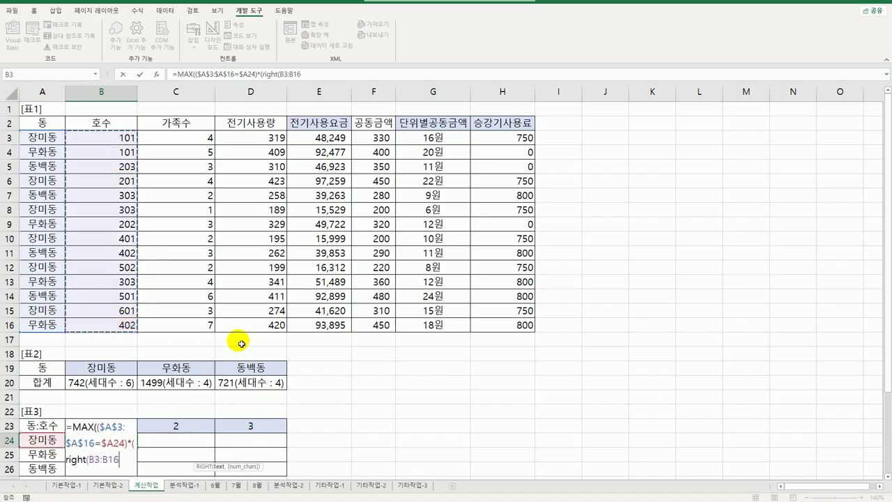
key(F4)
text(,1))
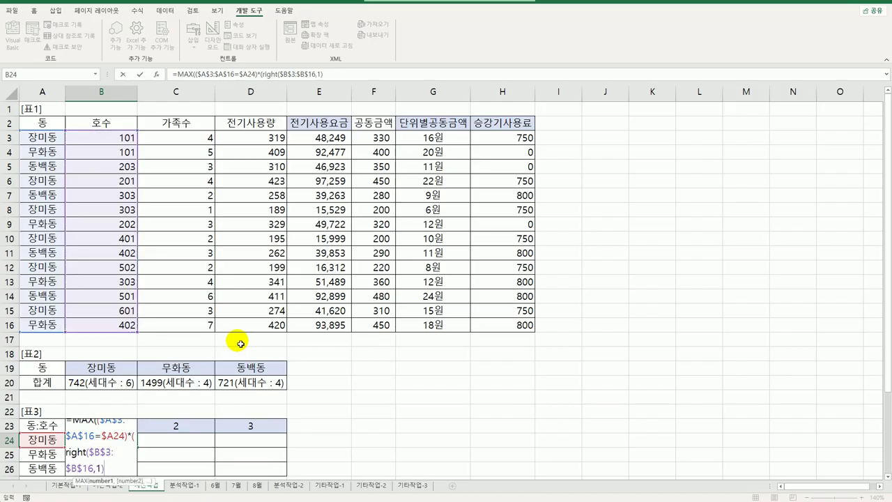
text(=)
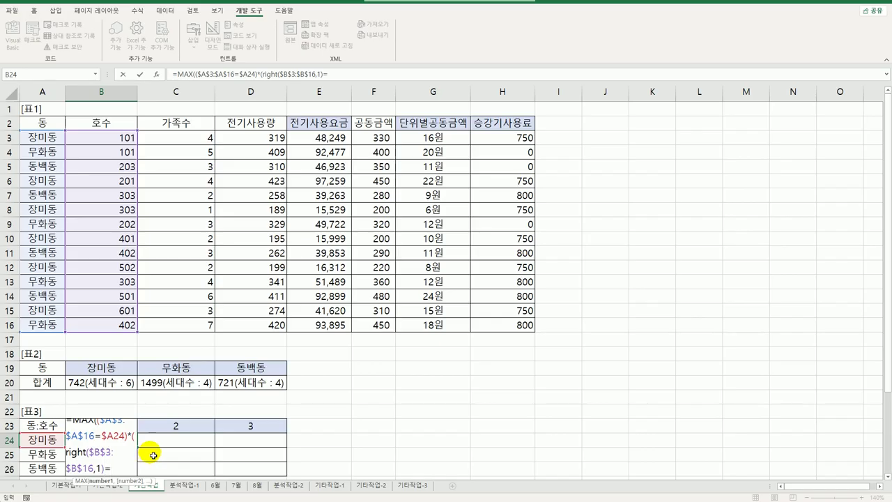
click(135, 426)
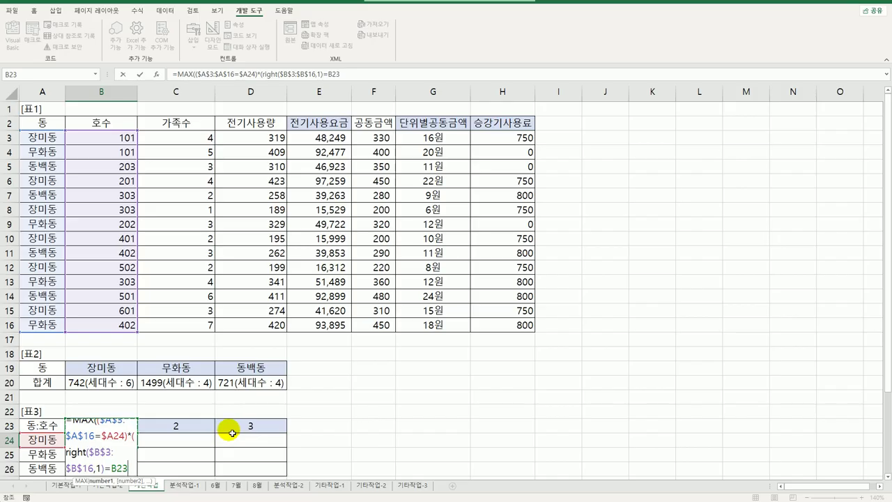
key(F4)
key(F4)
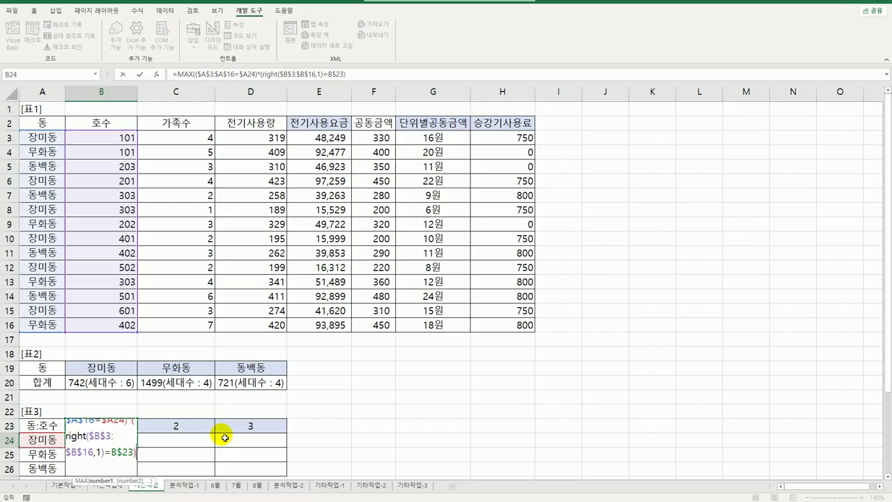
- Wrap the RIGHT function of the second condition in VALUE and close its parenthesis before the equals sign
click(87, 436)
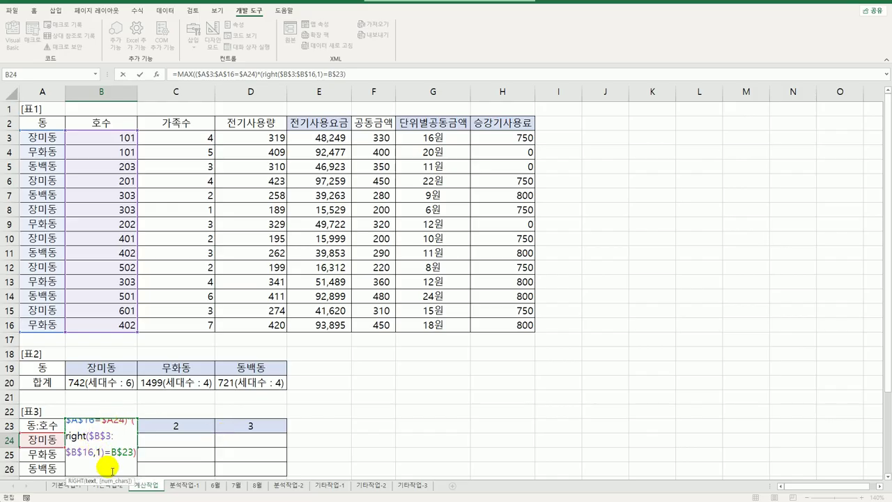
click(260, 74)
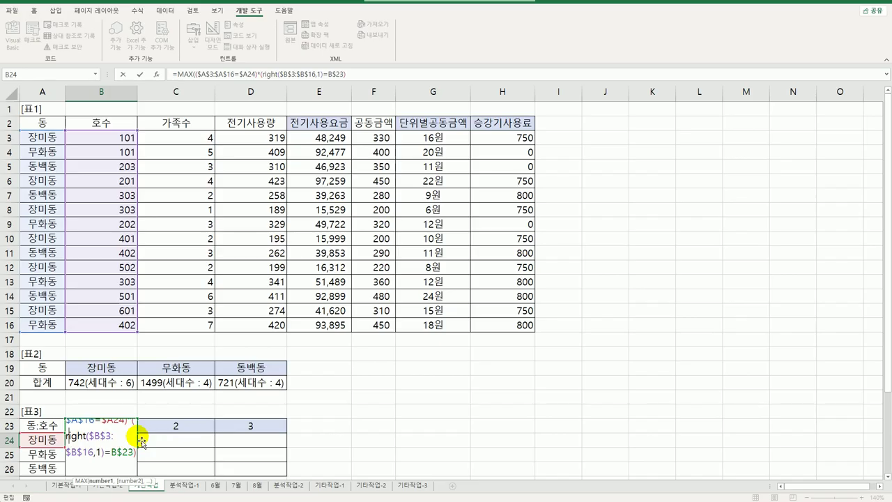
text(v)
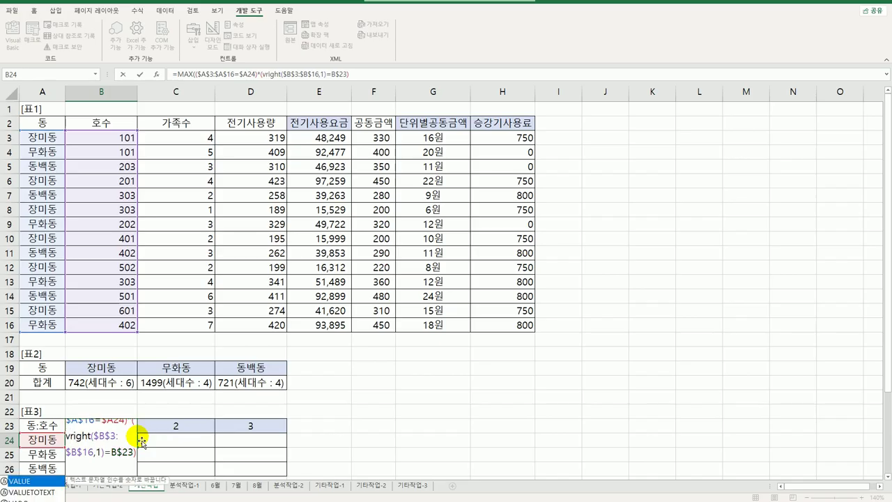
text(alu)
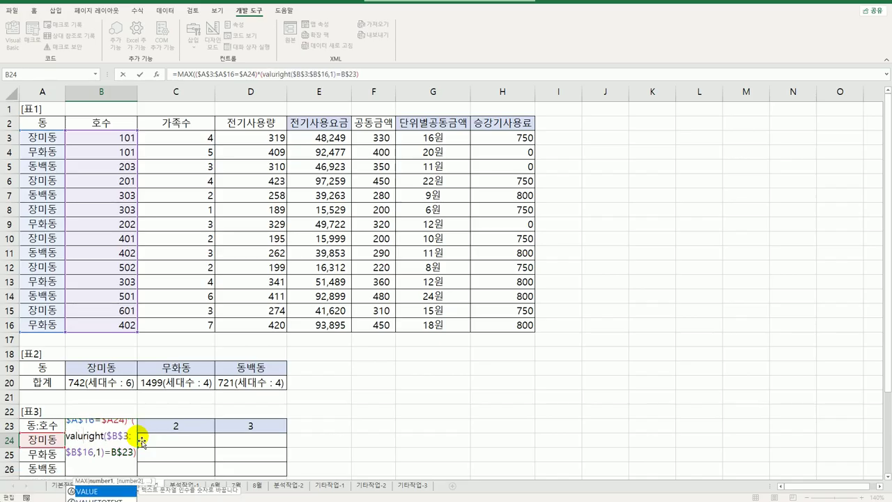
text(e)
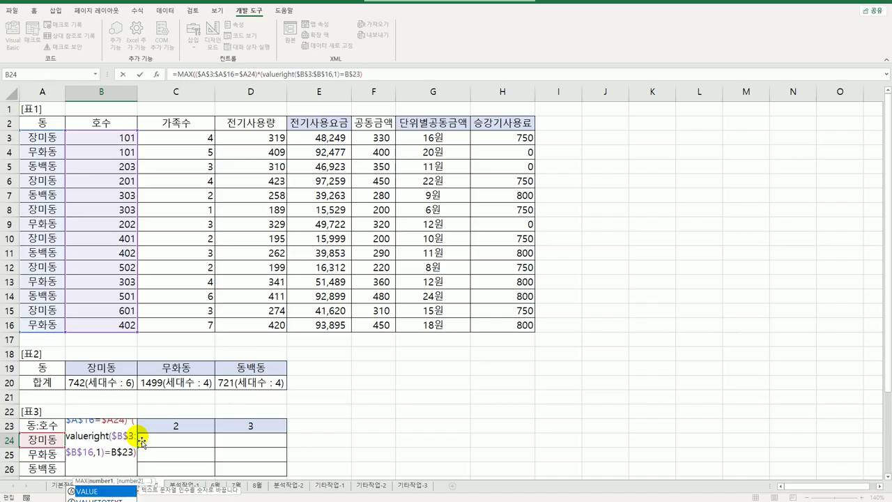
key(Tab)
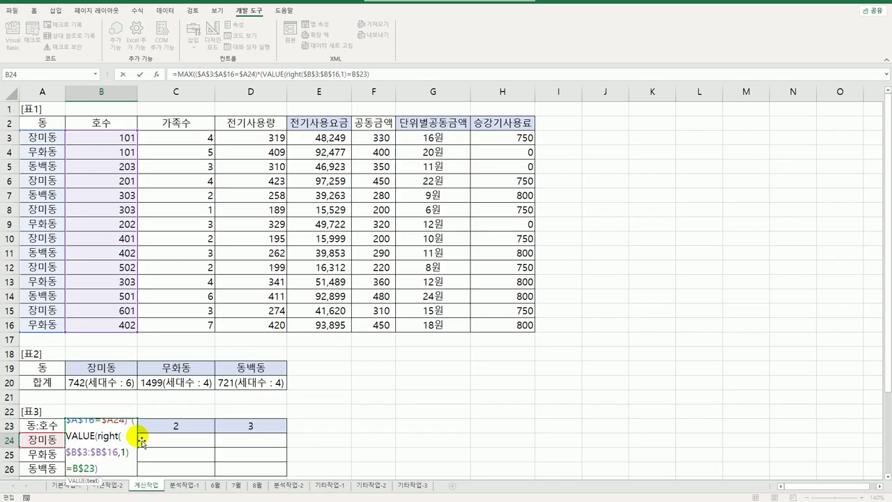
key(End)
text())
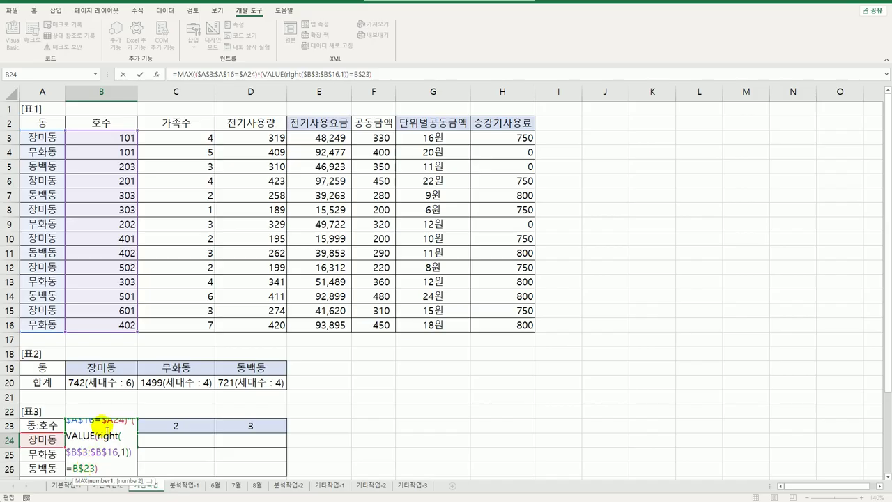
- Finish B24 as an array formula multiplied by the absolute 전기사용량 range $D$3:$D$16, and fill it across B24:D26
click(121, 469)
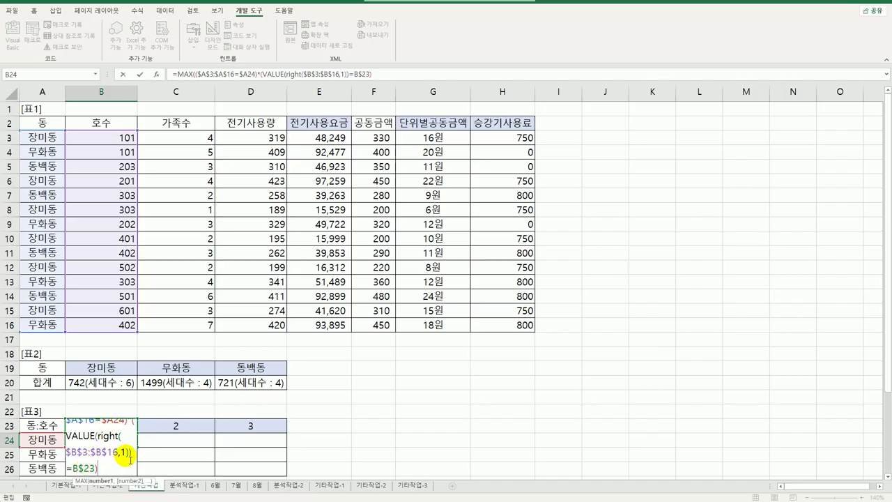
text(*)
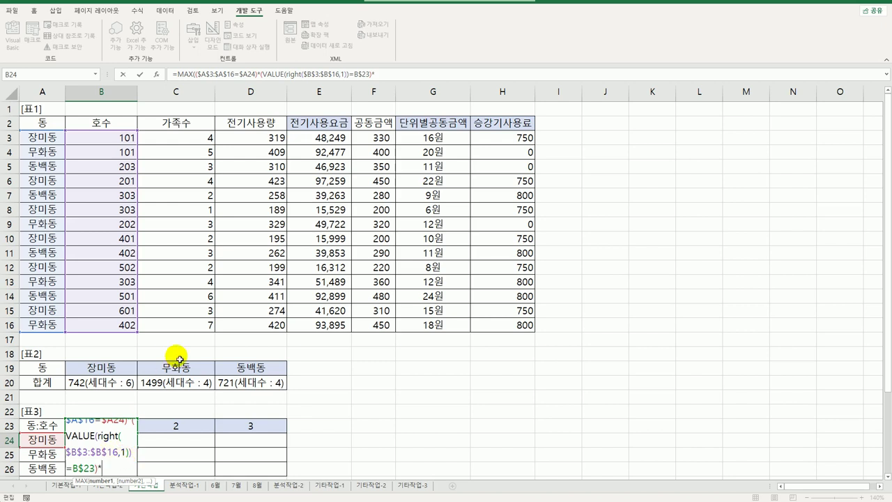
drag(254, 137, 251, 325)
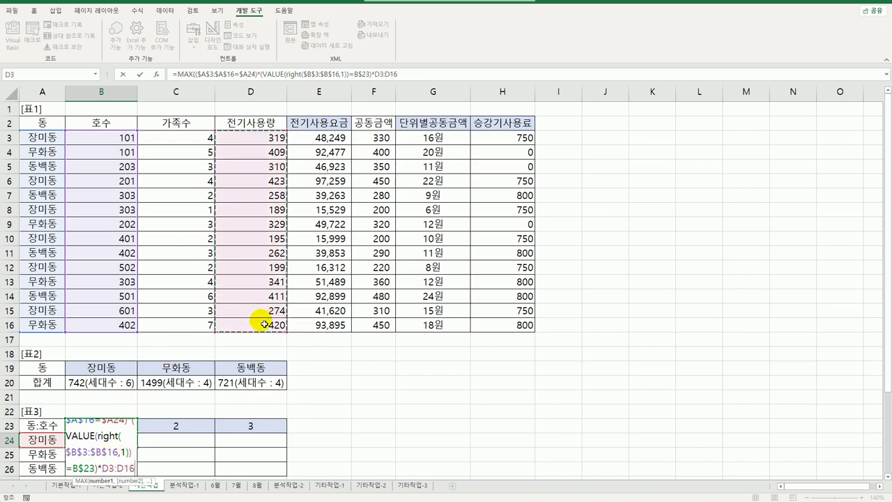
key(F4)
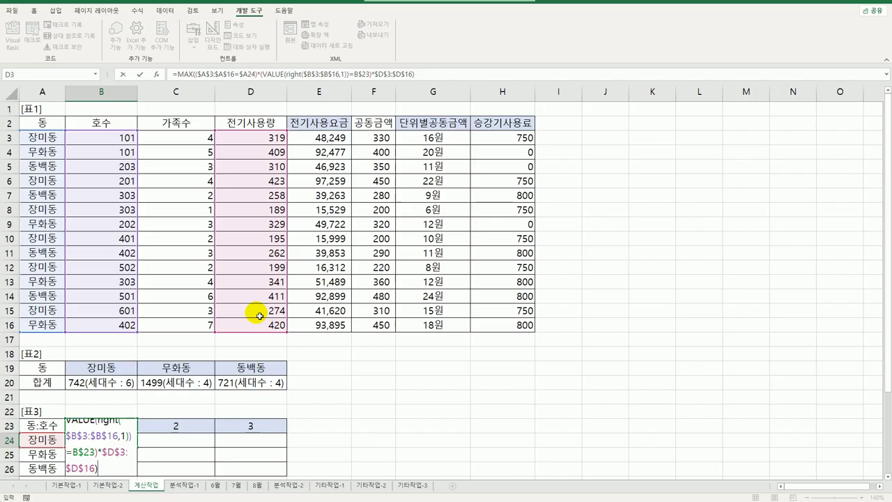
key(ctrl+shift+Return)
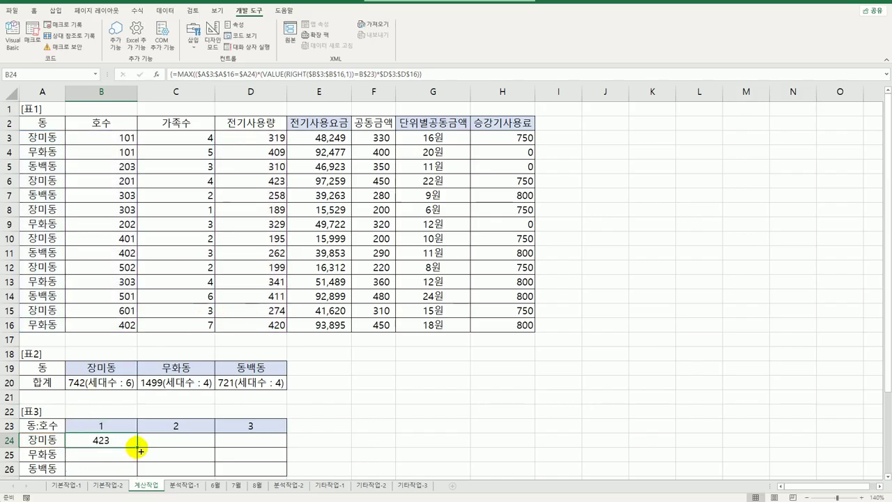
drag(140, 451, 264, 473)
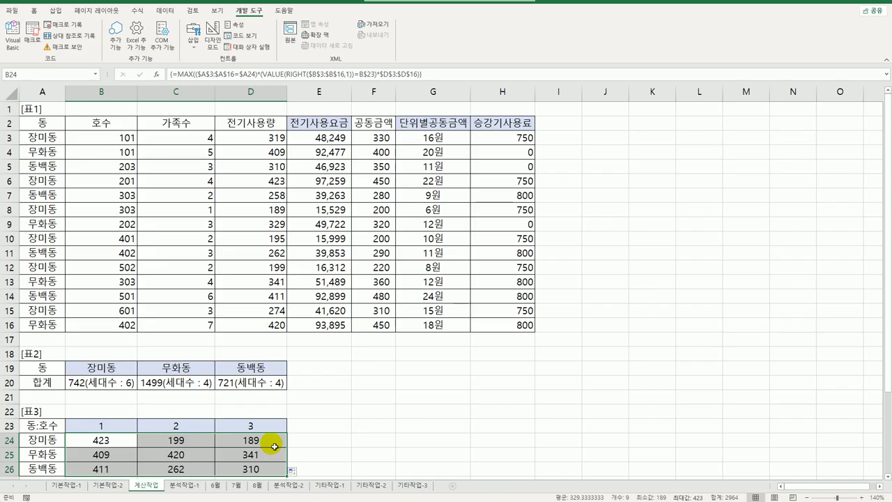
click(275, 446)
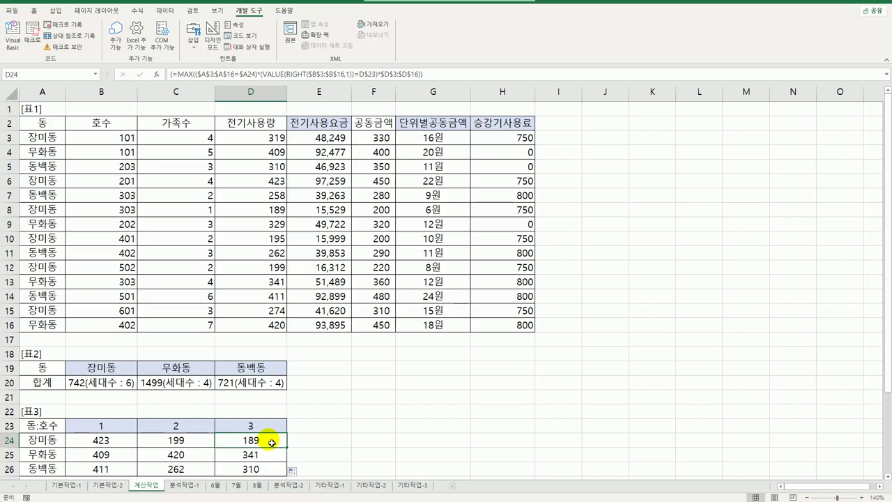
- On the 분석작업-1 sheet, select A3 and open the text file 온라인카페 through a text/CSV data import
click(185, 485)
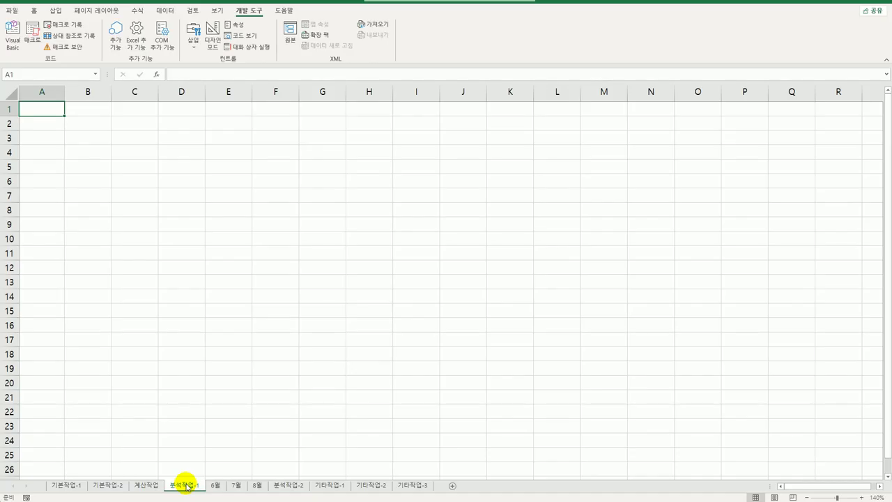
click(40, 143)
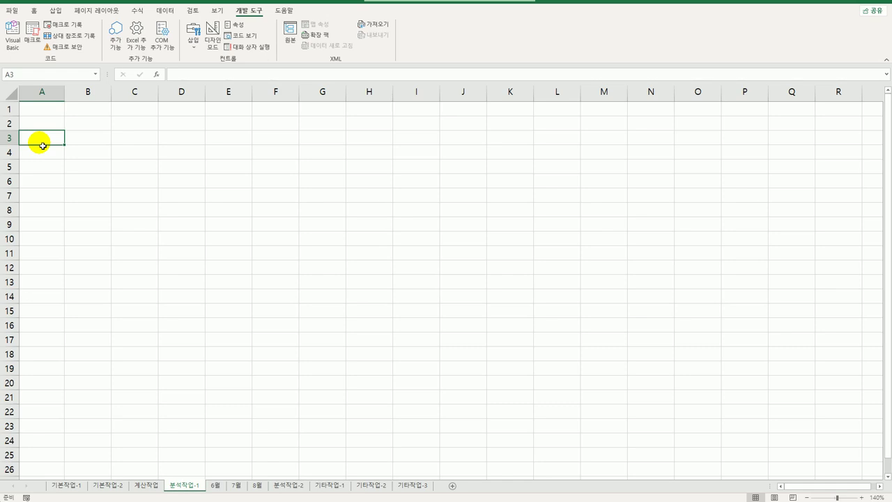
click(173, 18)
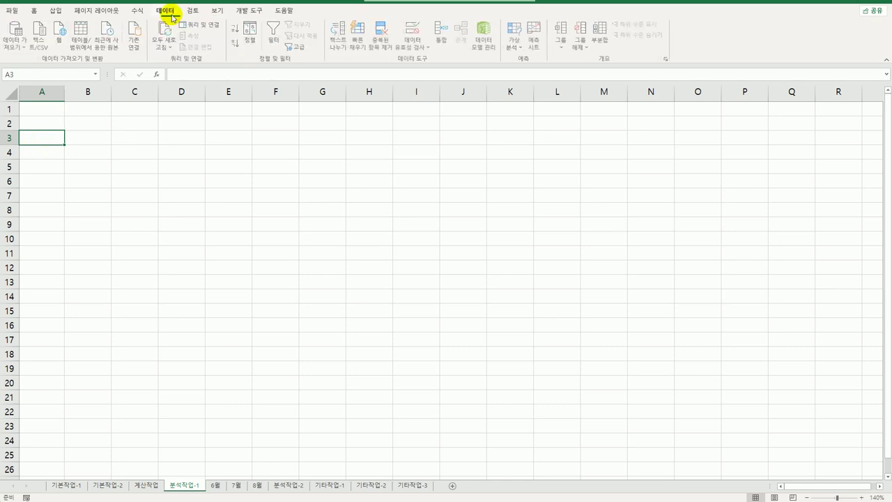
click(53, 12)
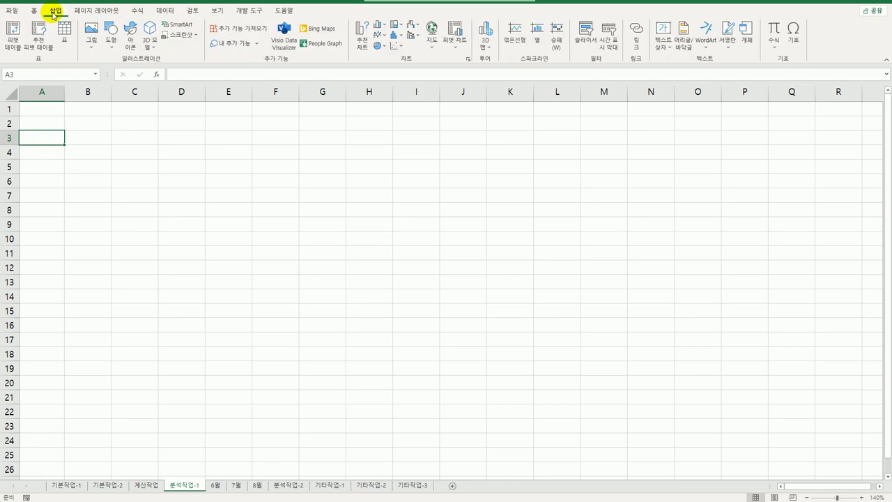
click(174, 13)
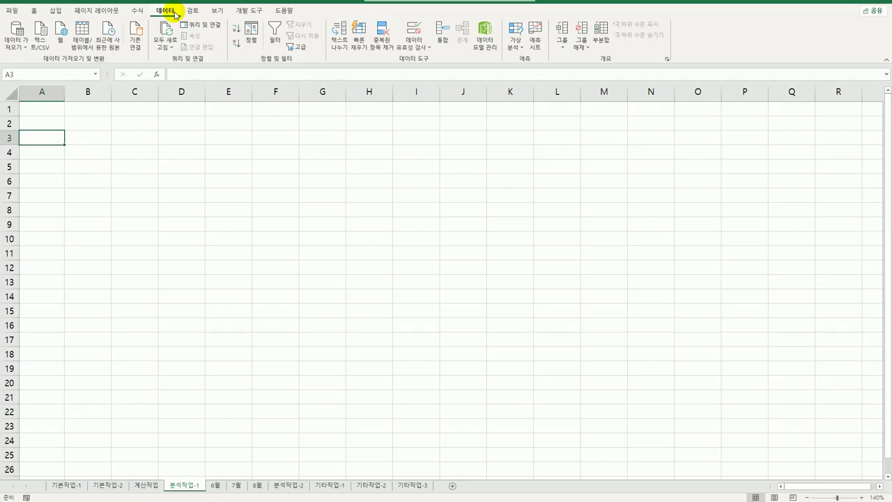
click(17, 48)
mouse_move(42, 64)
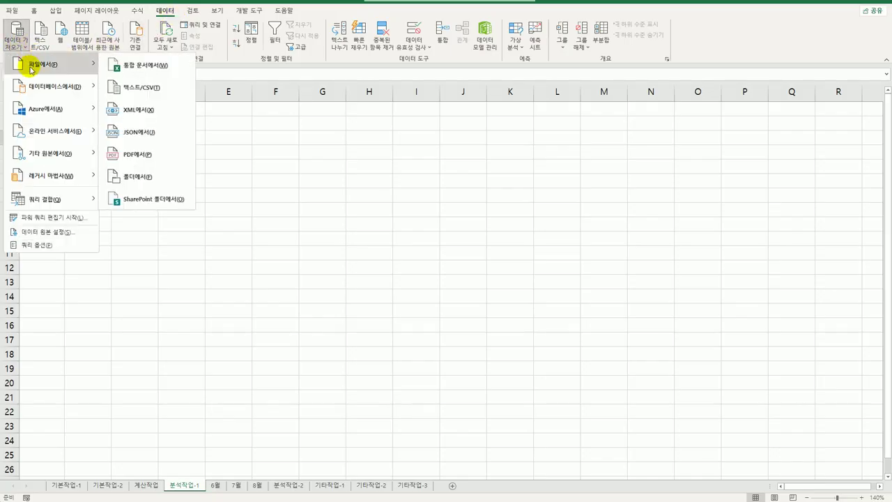
click(153, 89)
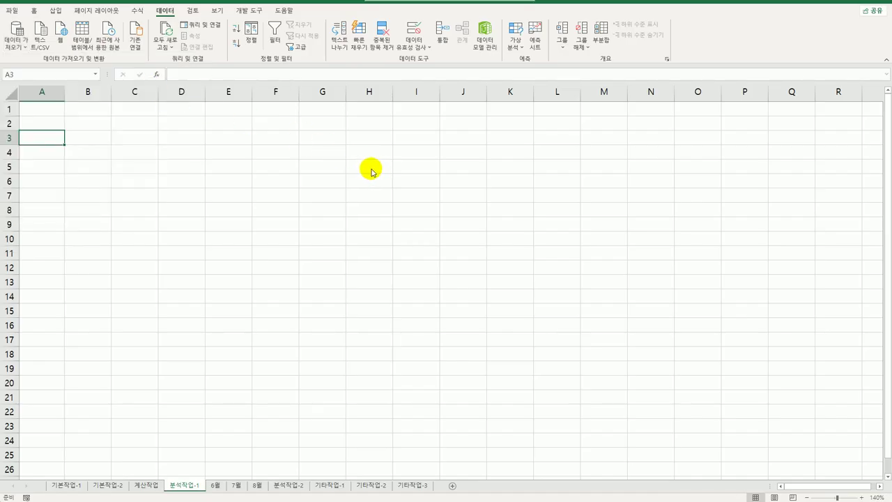
drag(157, 3, 244, 58)
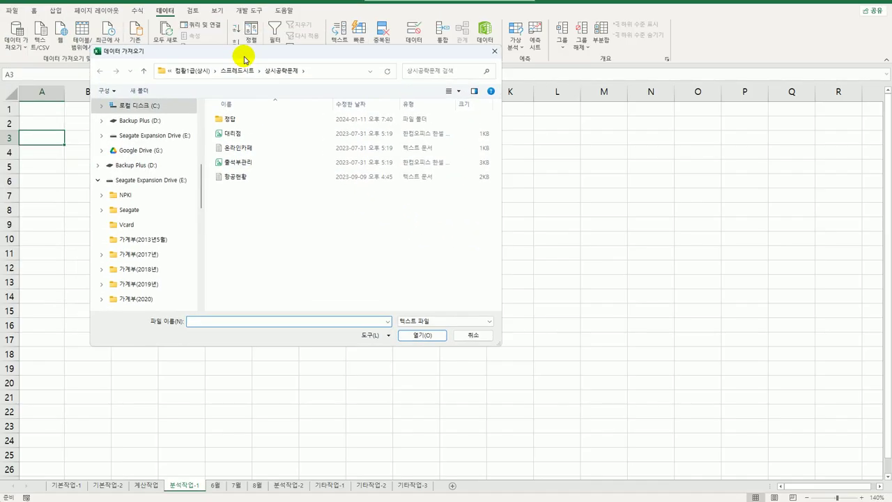
click(230, 148)
click(411, 336)
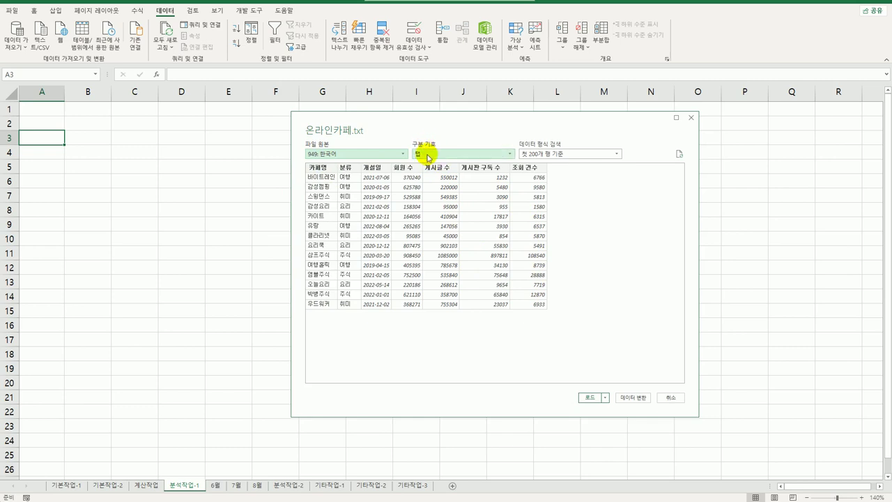
- Load the 온라인카페 data as a PivotTable report at A3 of the existing 분석작업-1 sheet and add it to the data model
click(604, 397)
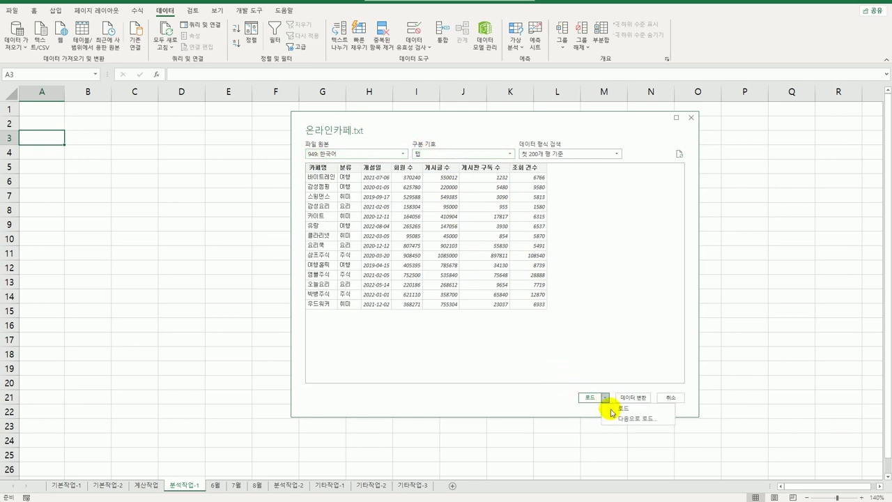
click(627, 419)
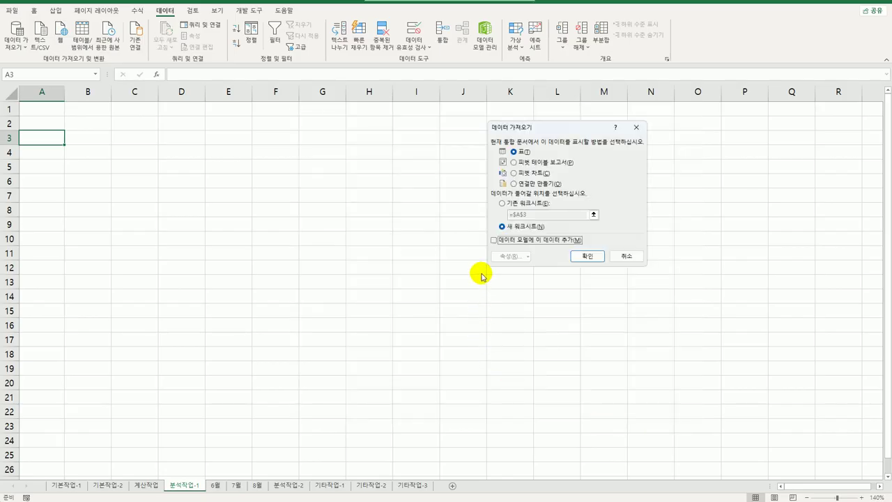
click(522, 163)
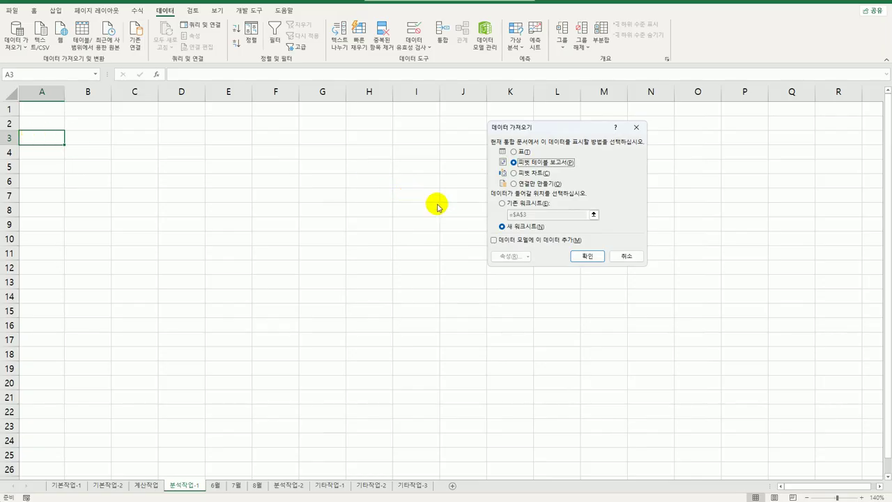
click(502, 205)
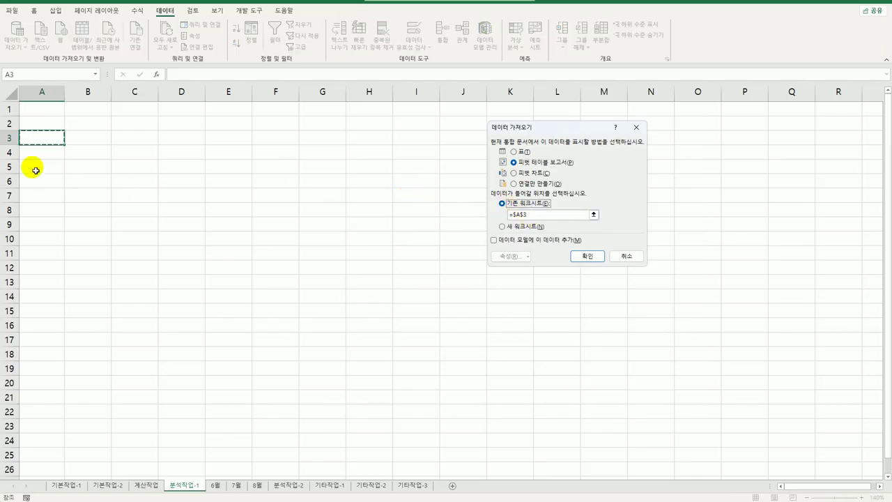
click(43, 137)
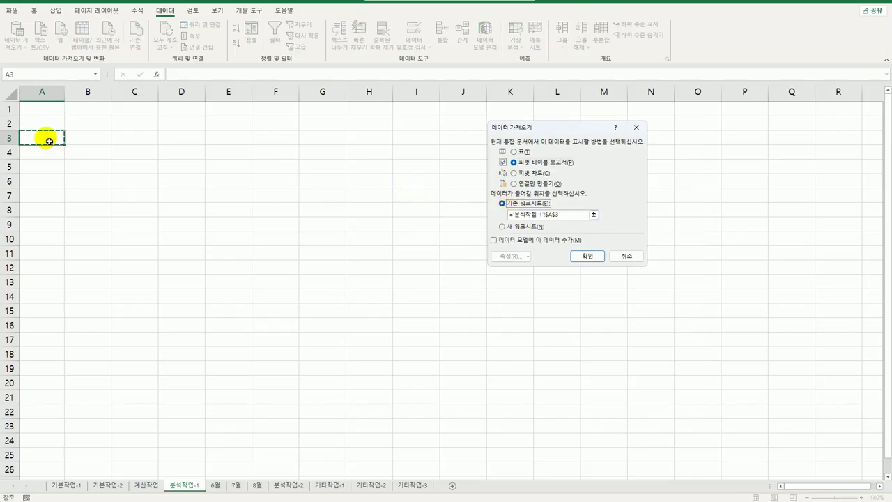
click(541, 243)
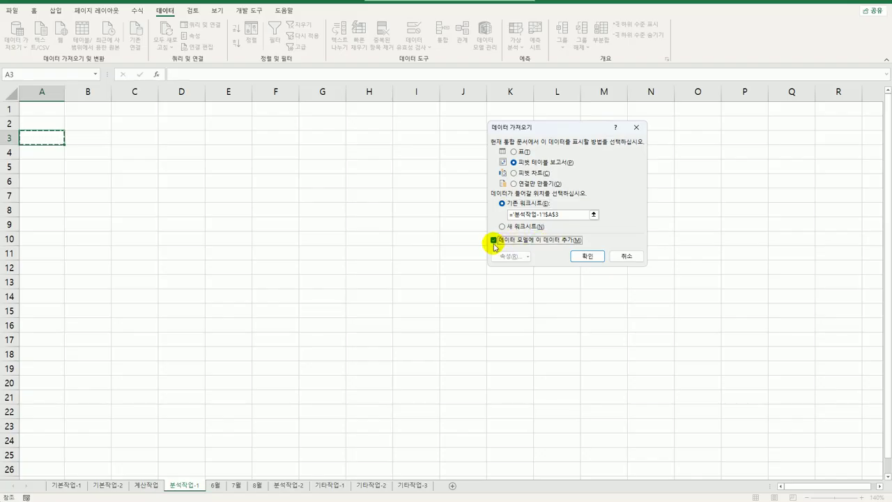
click(582, 256)
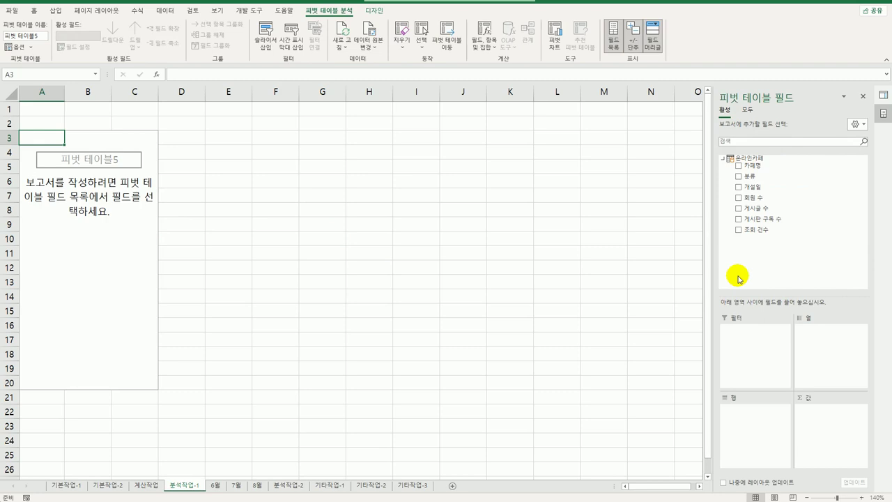
- Lay out the PivotTable with 카페명 as filter, 개설일 as rows, 분류 as columns and 회원 수 as values
drag(754, 166, 739, 360)
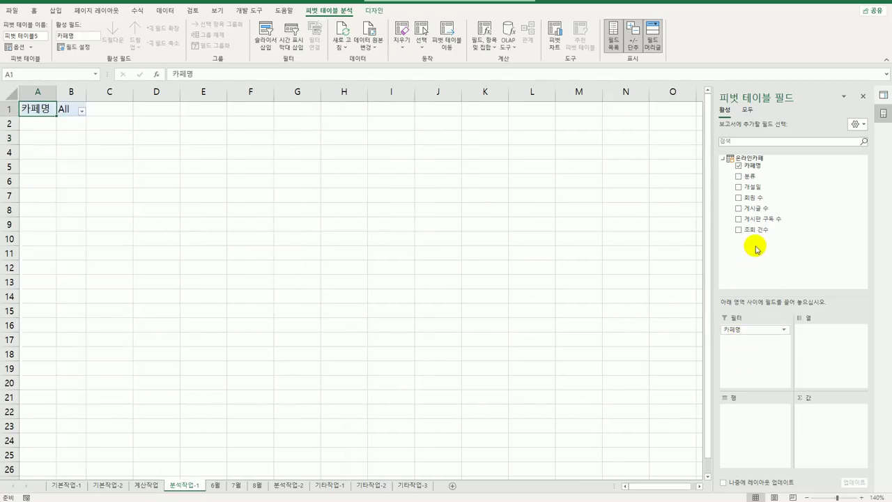
drag(751, 187, 790, 444)
drag(760, 176, 826, 351)
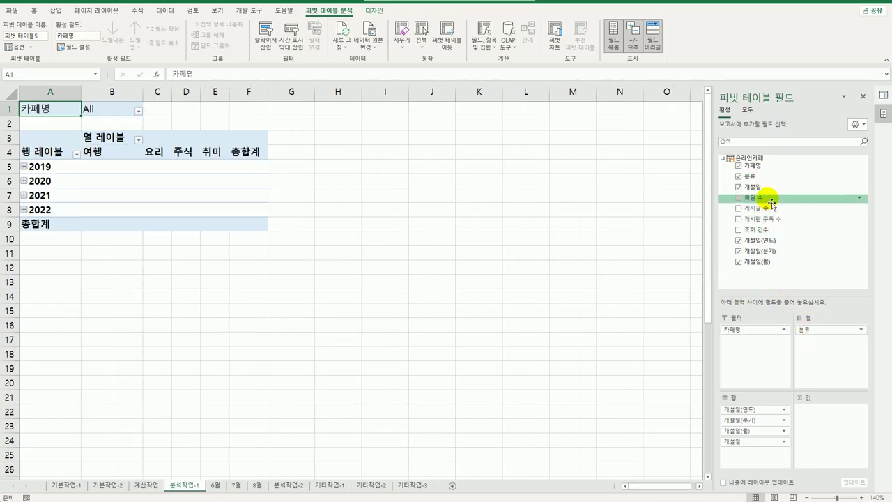
drag(771, 202, 811, 448)
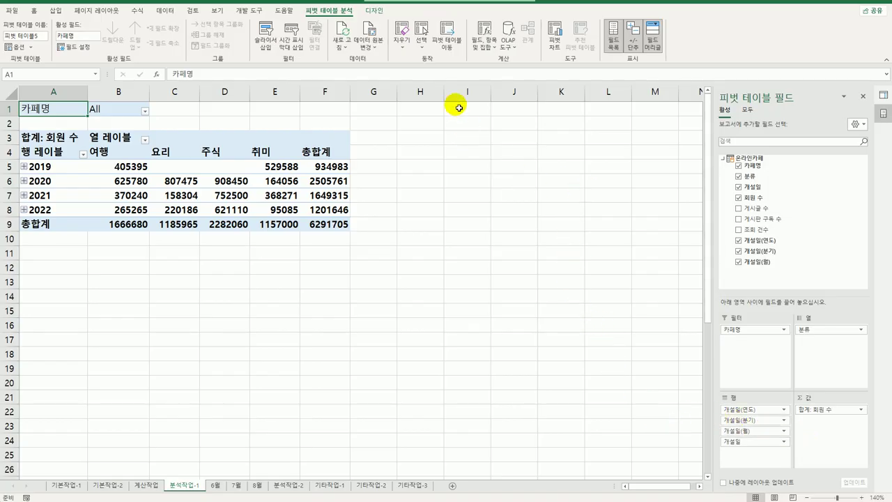
- Show the PivotTable report layout in tabular form (테이블 형식으로 표시)
click(374, 10)
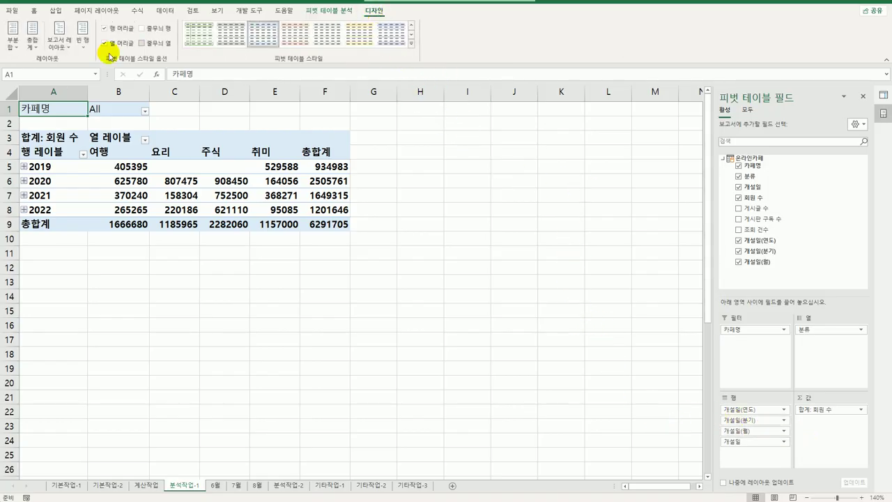
click(60, 38)
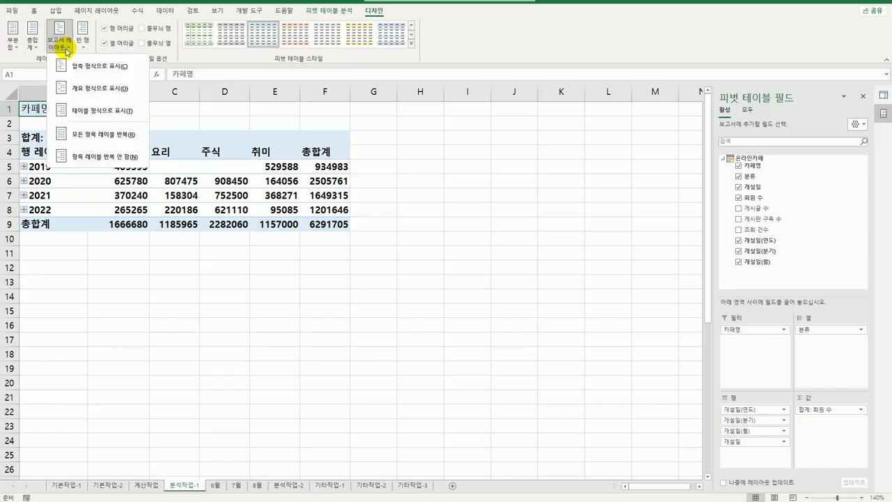
click(91, 110)
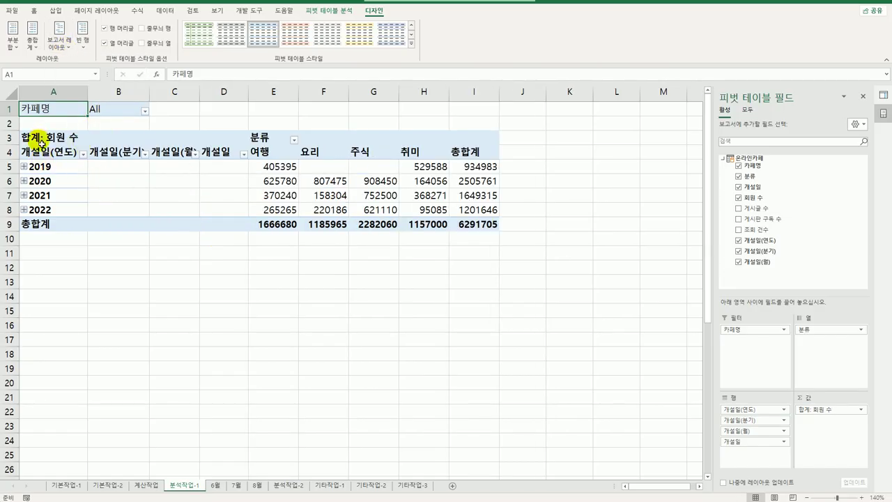
- Group the 개설일 row field by years (연) only, and hide the PivotTable's +/- expand buttons
click(46, 168)
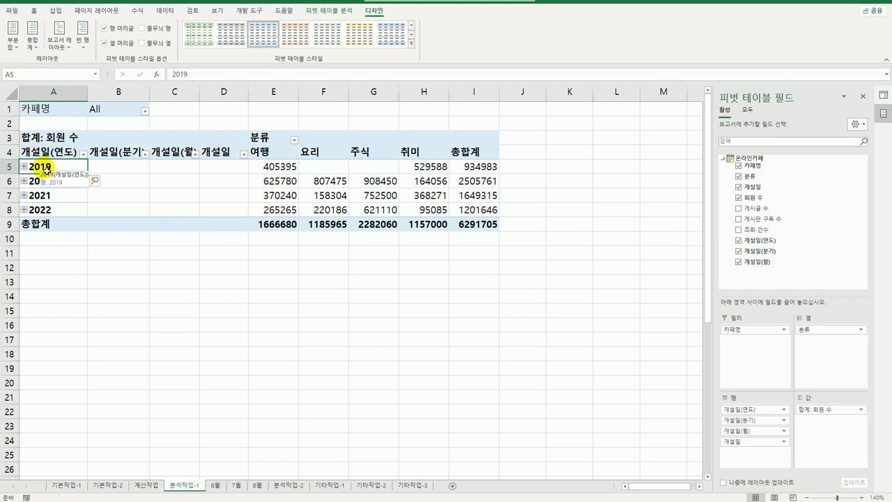
right_click(46, 169)
click(104, 299)
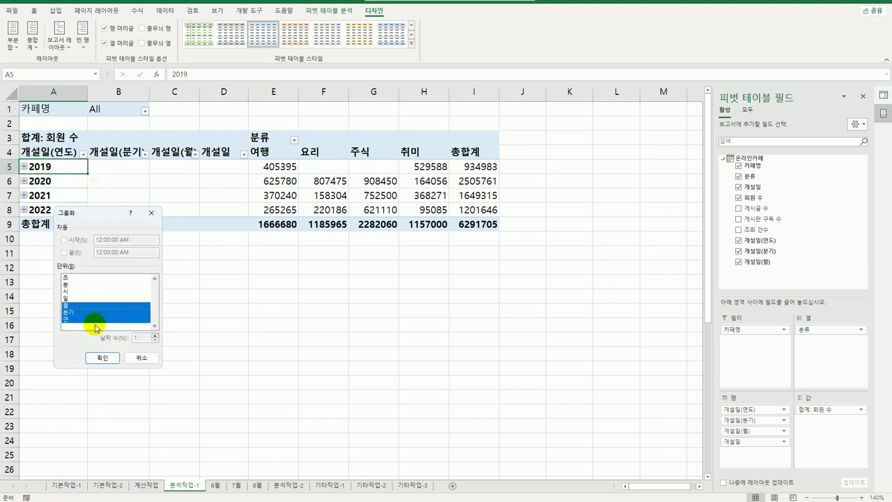
click(84, 305)
click(84, 312)
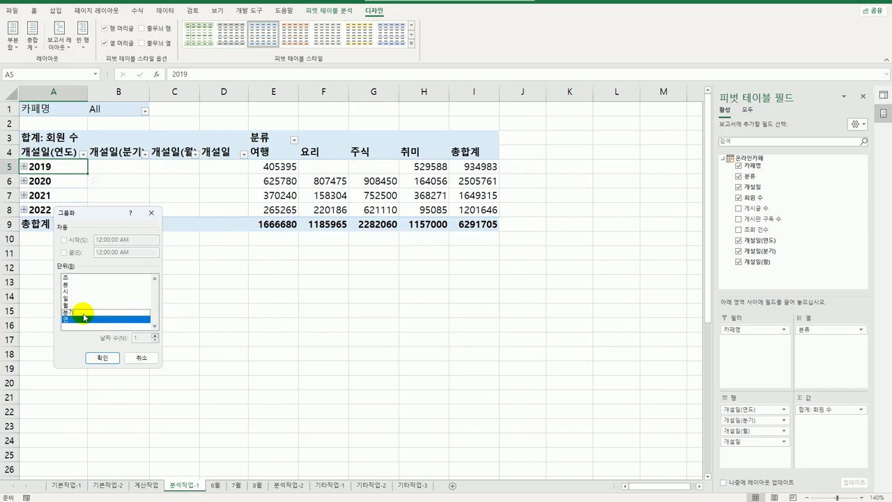
click(102, 357)
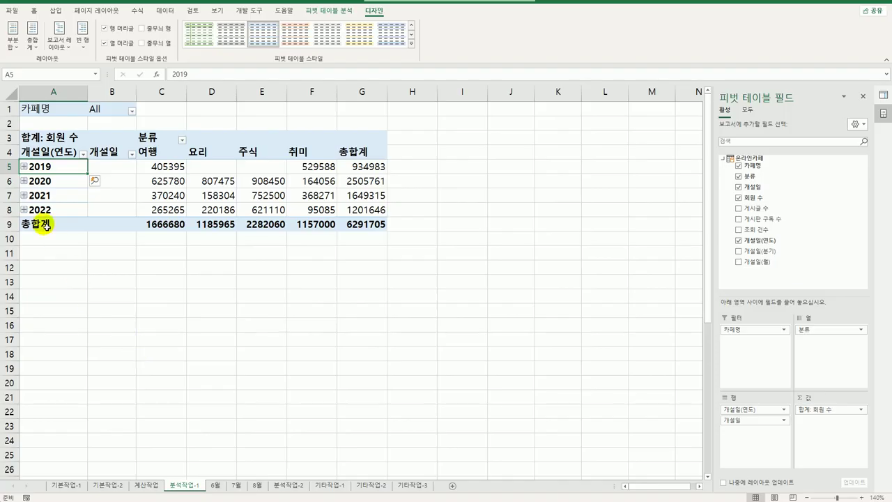
click(338, 11)
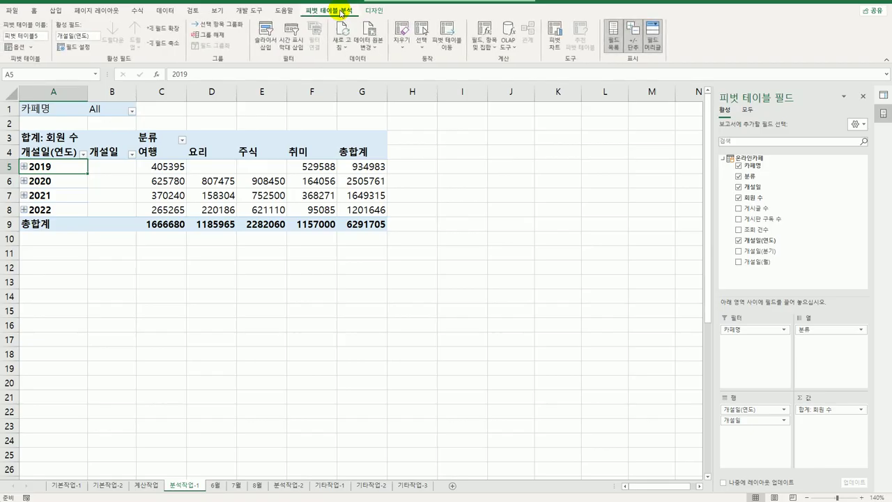
click(632, 42)
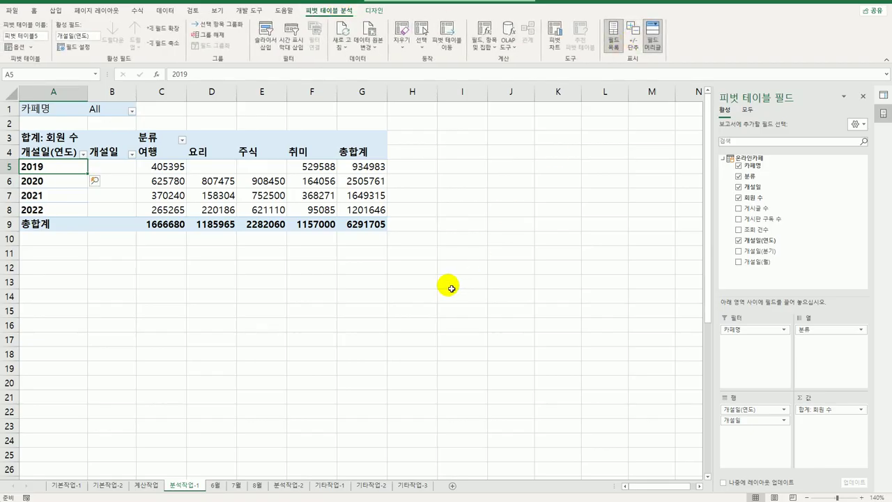
- Format the 합계: 회원 수 value field as 숫자 with 0 decimal places and the 1000 단위 구분 기호
click(55, 139)
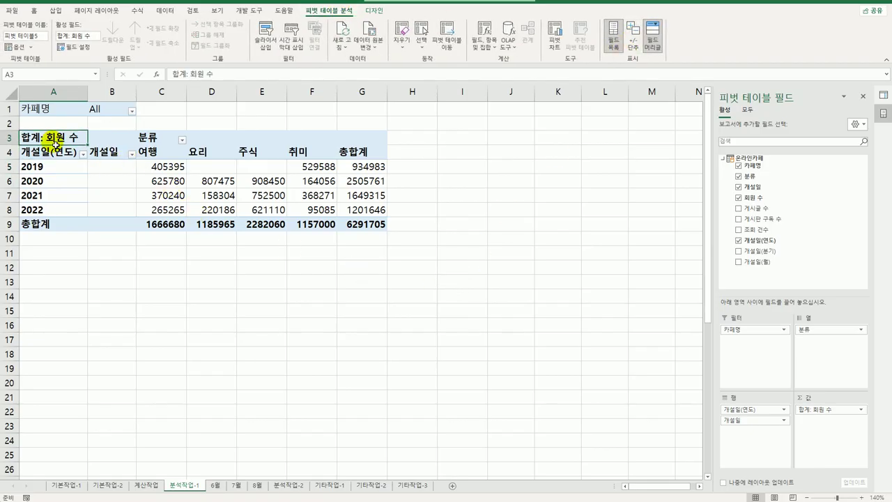
right_click(54, 139)
click(101, 274)
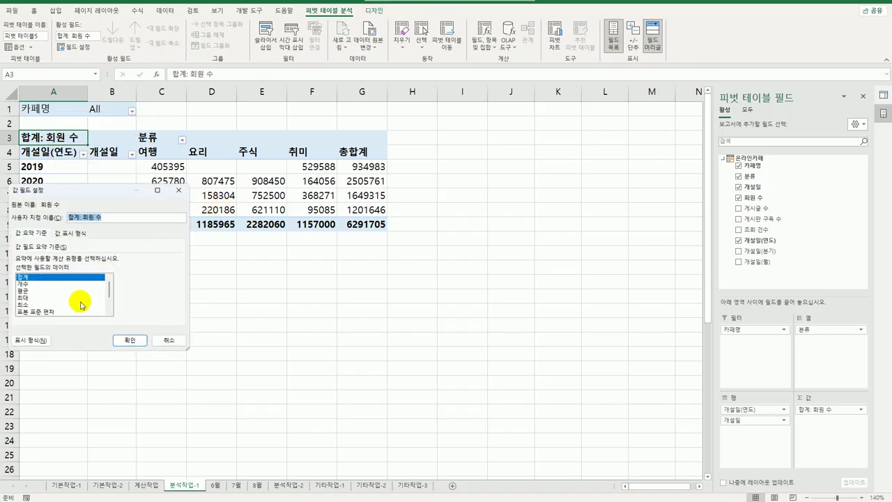
click(35, 341)
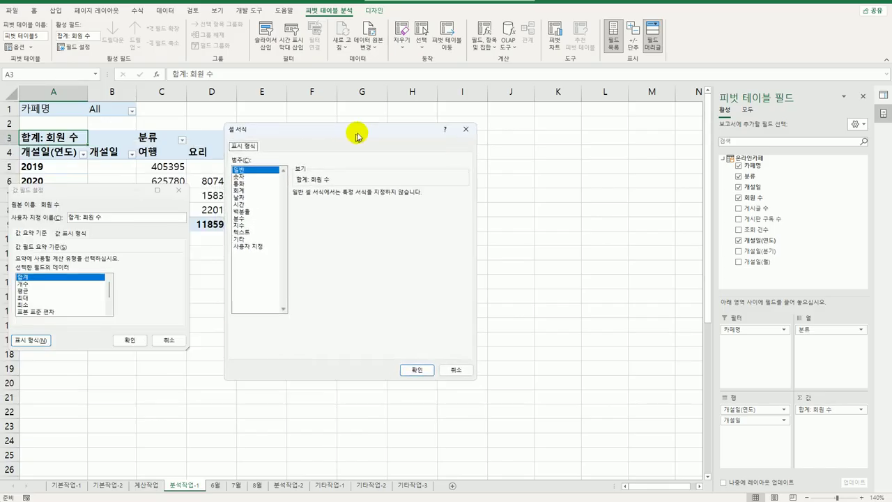
click(281, 169)
click(339, 200)
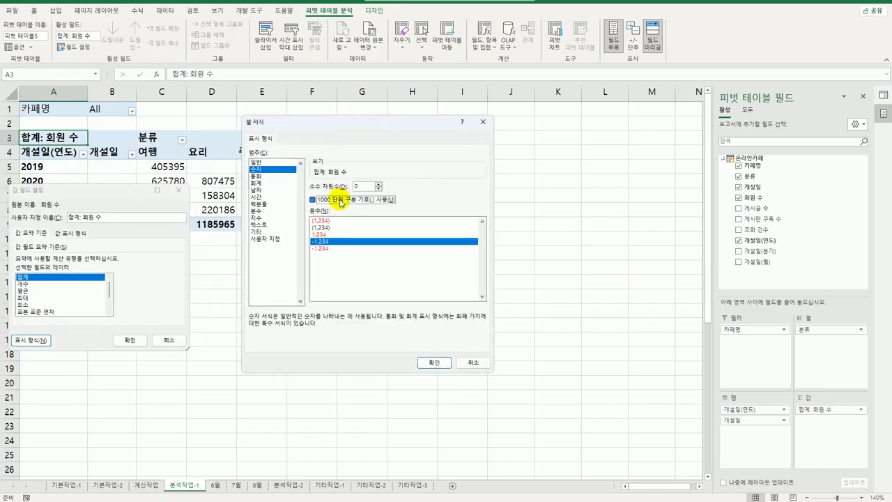
click(434, 362)
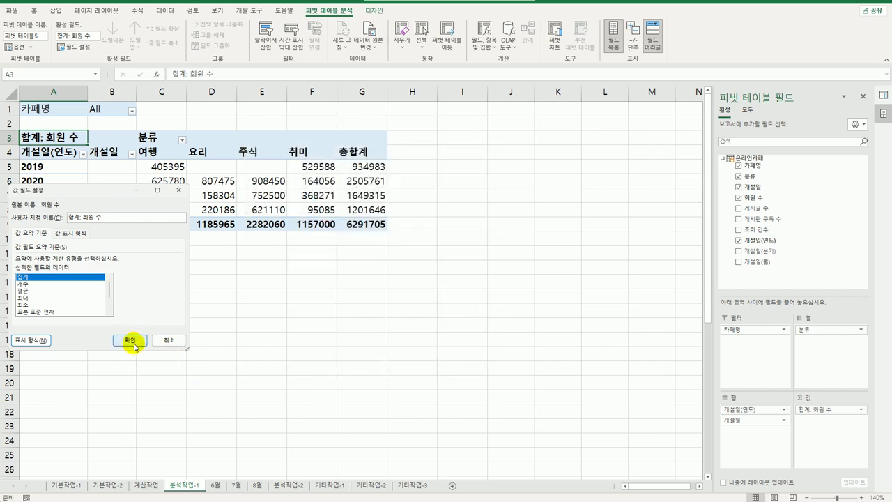
click(130, 341)
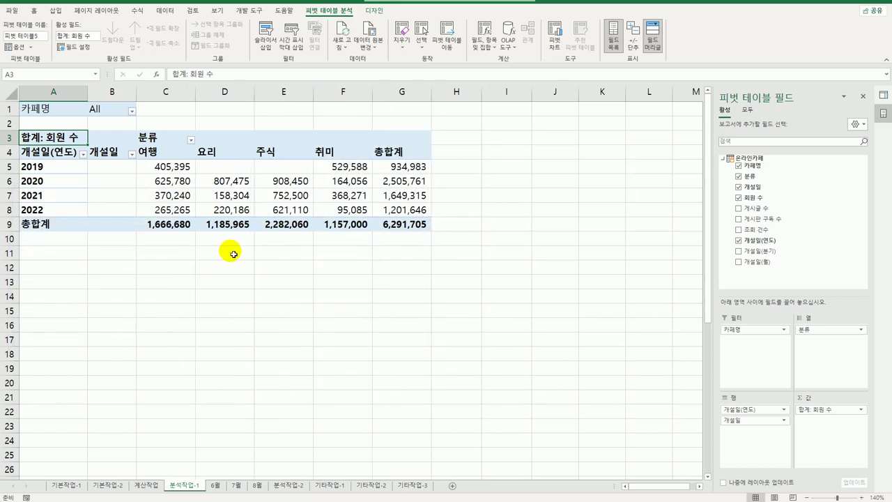
- Apply the blue 중간 PivotTable style with a solid blue header and light blue row labels, and enable 줄무늬 열
click(369, 11)
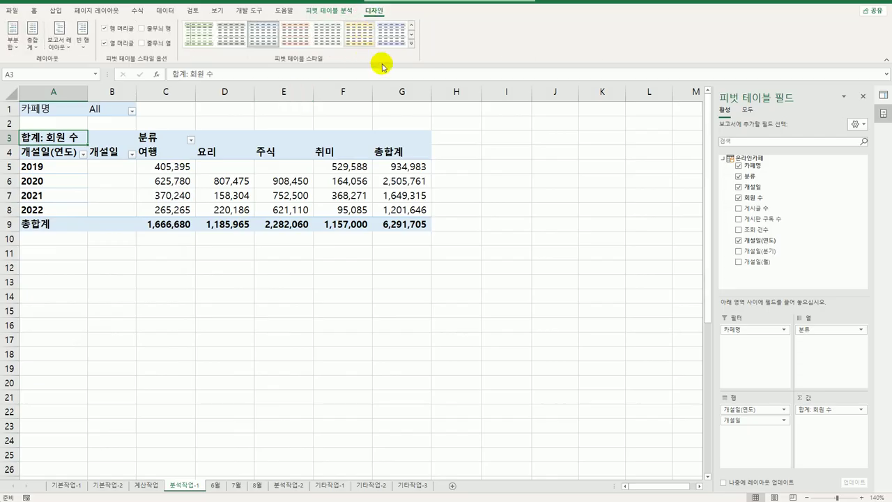
click(411, 43)
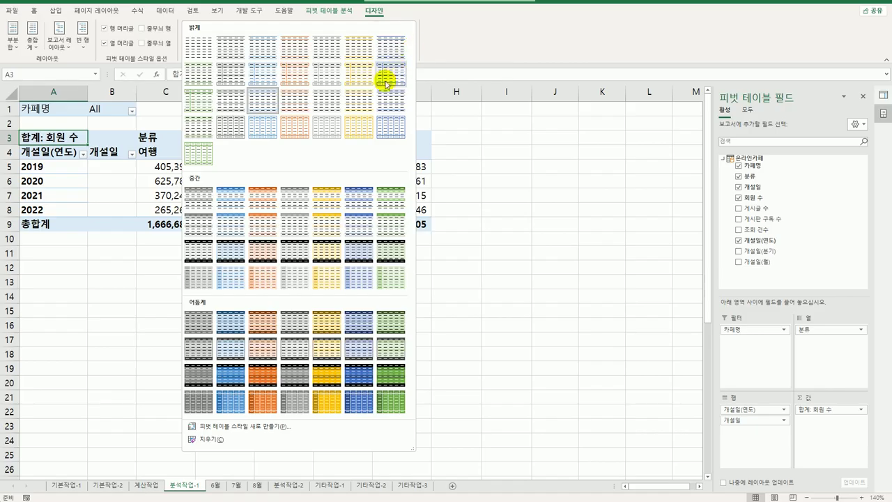
click(228, 237)
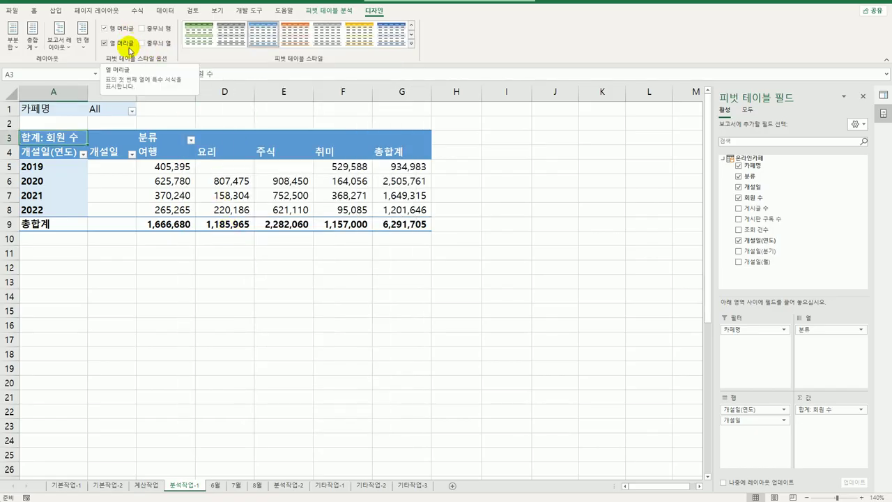
click(147, 45)
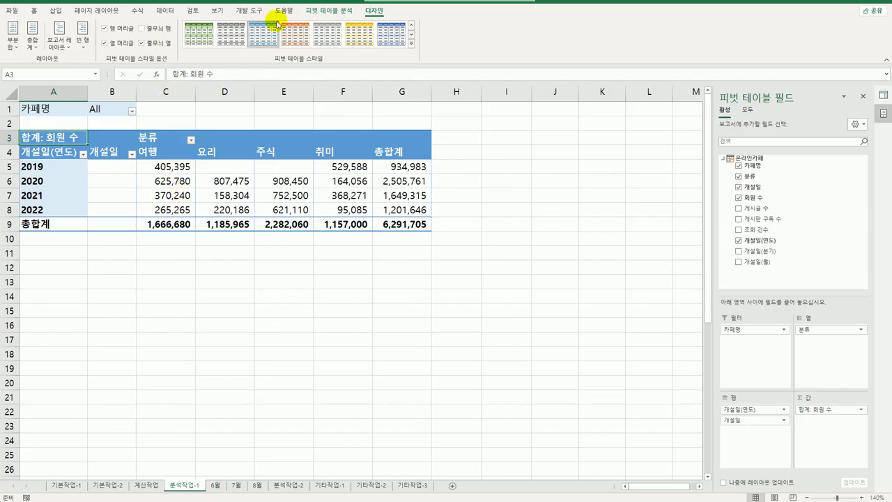
- In the PivotTable options, merge and center cells with labels and show empty cells as *
click(328, 10)
click(19, 48)
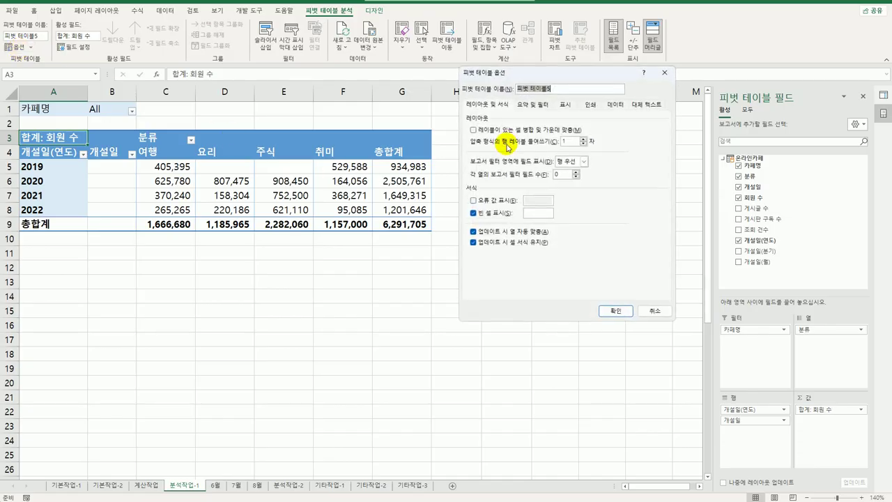
click(504, 132)
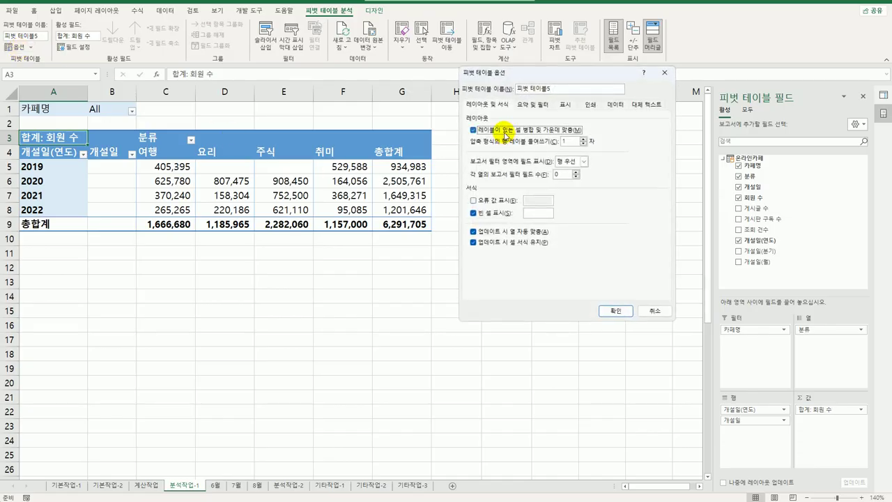
click(539, 213)
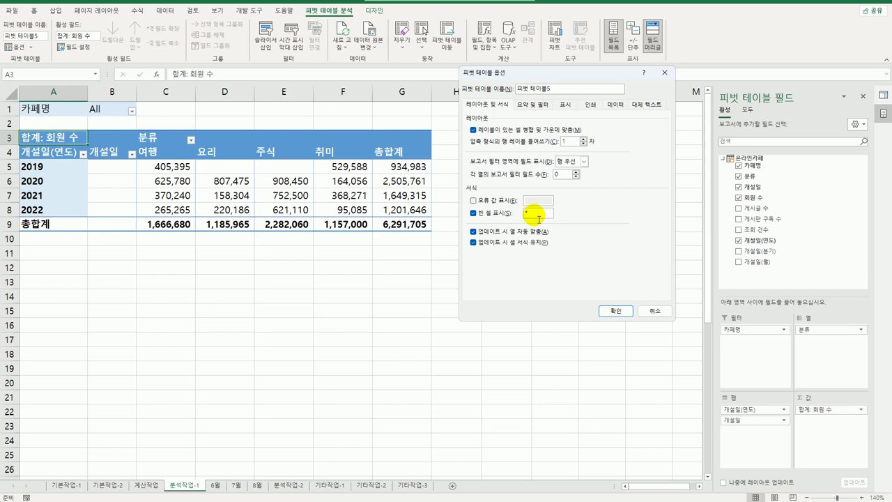
click(610, 310)
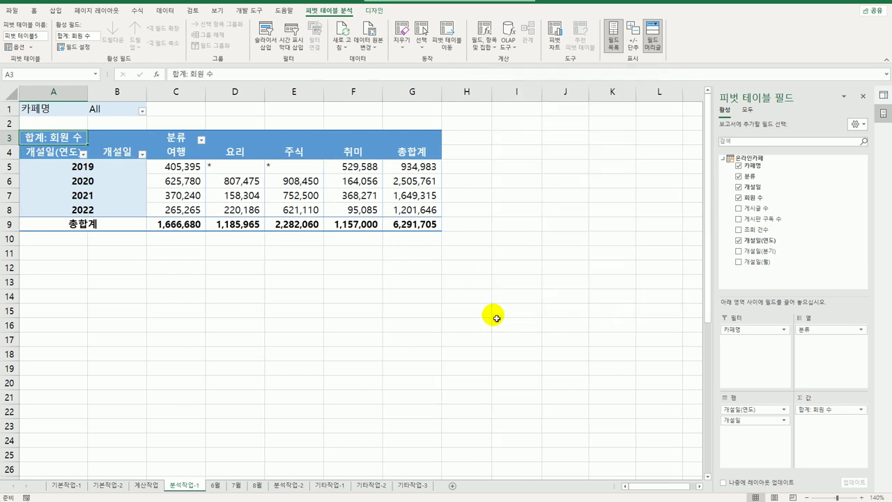
- Deselect the finished PivotTable and add a new worksheet after 분석작업-1
click(496, 315)
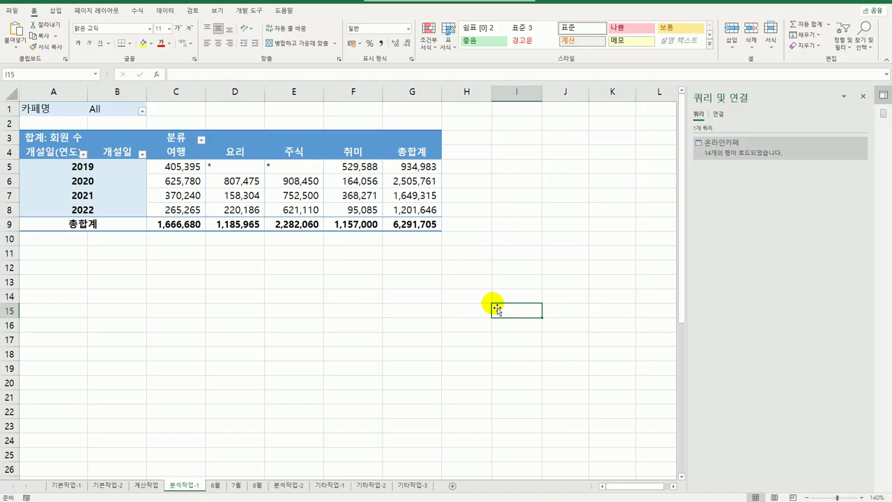
click(450, 487)
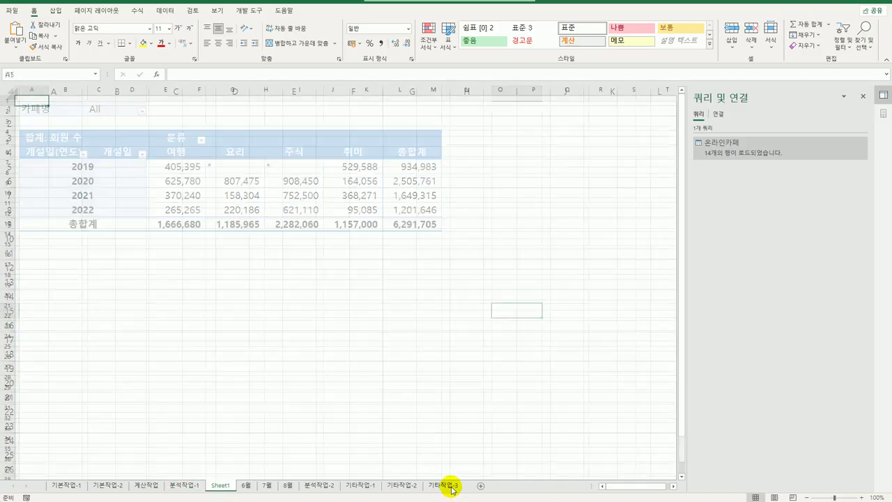
- Zoom the new worksheet to 140% and close the 쿼리 및 연결 pane
click(859, 497)
click(859, 497)
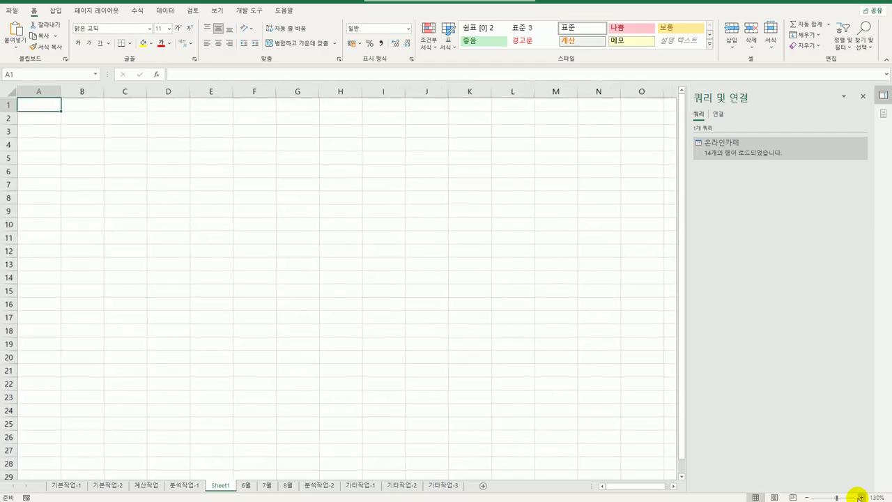
click(859, 497)
click(862, 97)
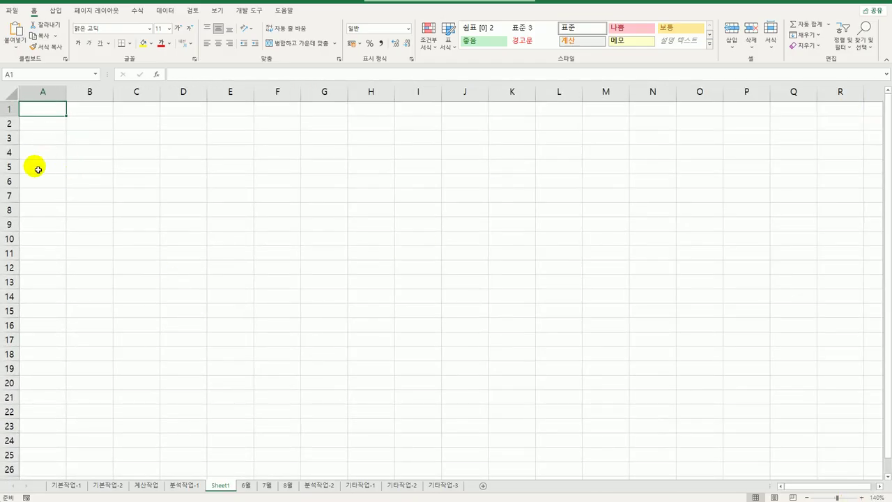
- Start a PivotTable at cell A3 of Sheet1 that uses an external data source and adds its data to the data model
click(28, 139)
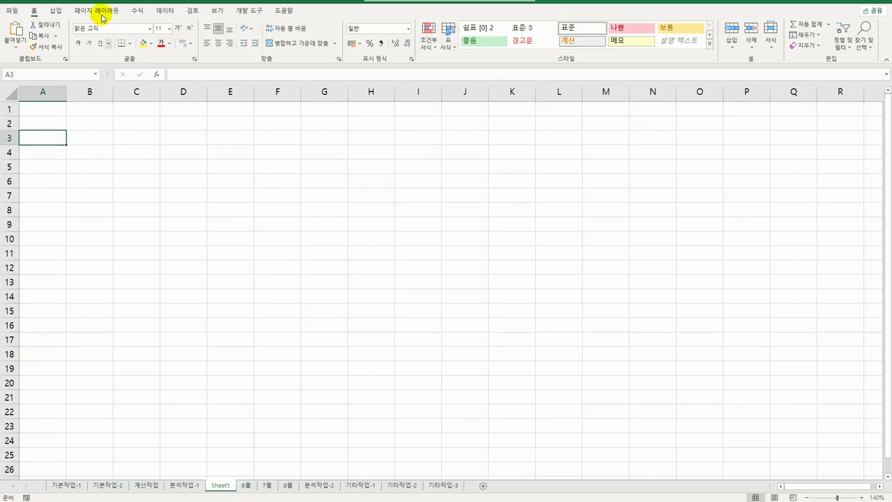
click(55, 11)
click(15, 47)
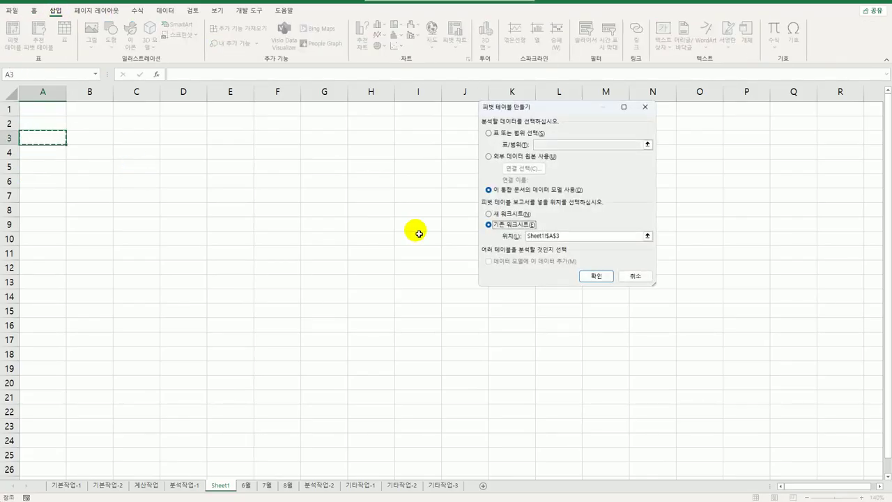
drag(537, 108, 307, 126)
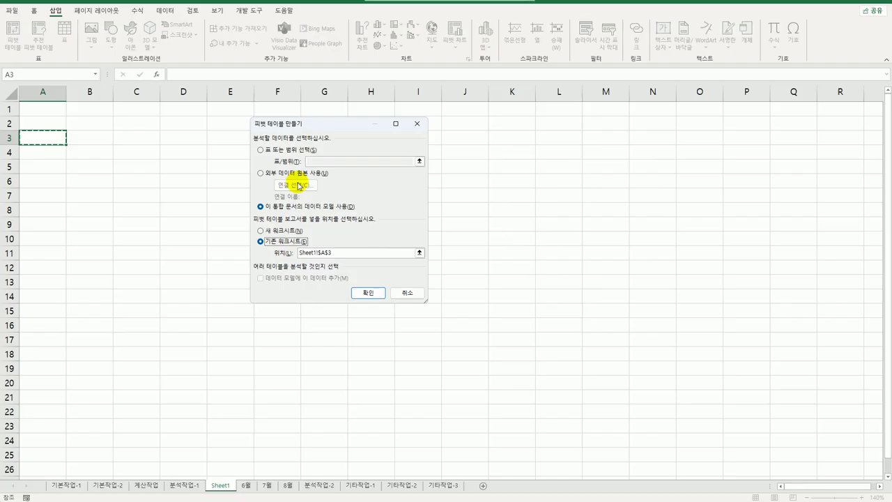
click(260, 172)
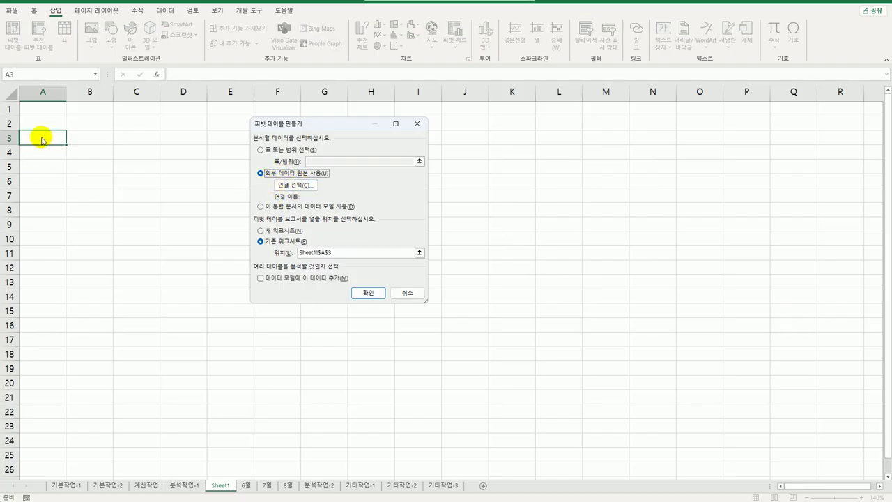
click(262, 279)
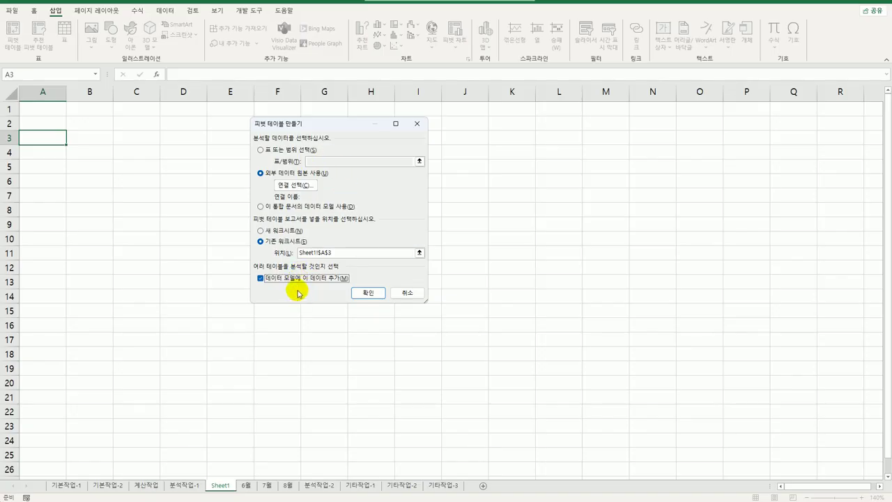
- Choose the text file 온라인카페 from C:\컴활1급(상시)\스프레드시트\상시공략문제 as the PivotTable's data connection
click(305, 186)
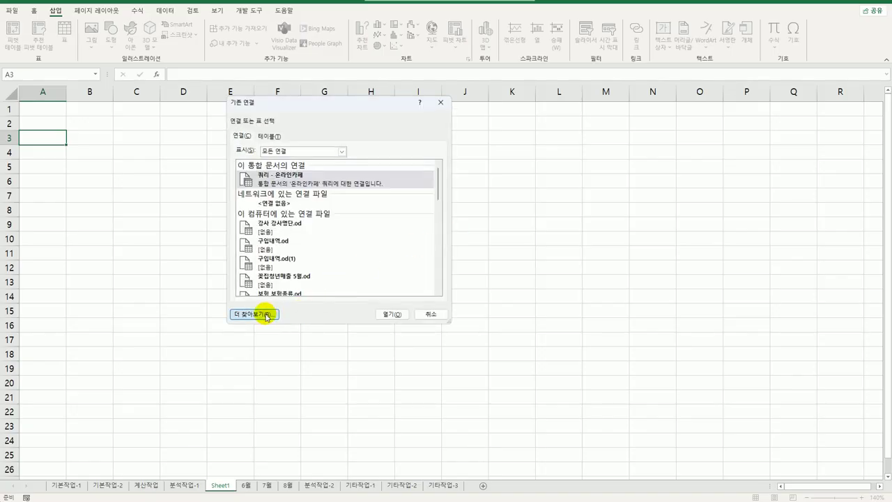
click(256, 313)
click(279, 171)
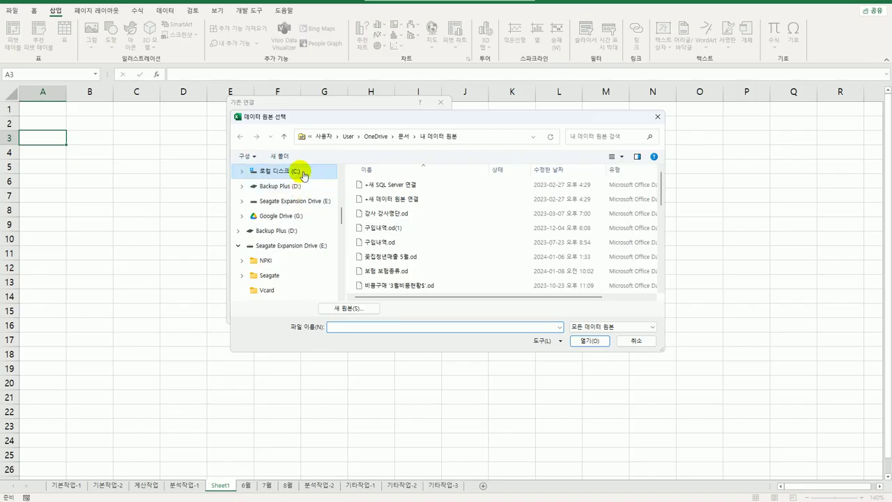
scroll(523, 251, down, 1)
double_click(432, 295)
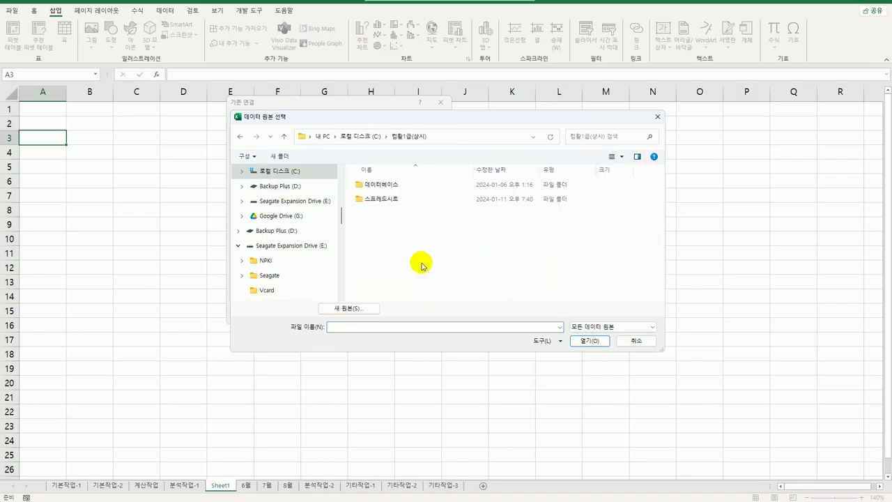
double_click(398, 200)
double_click(398, 200)
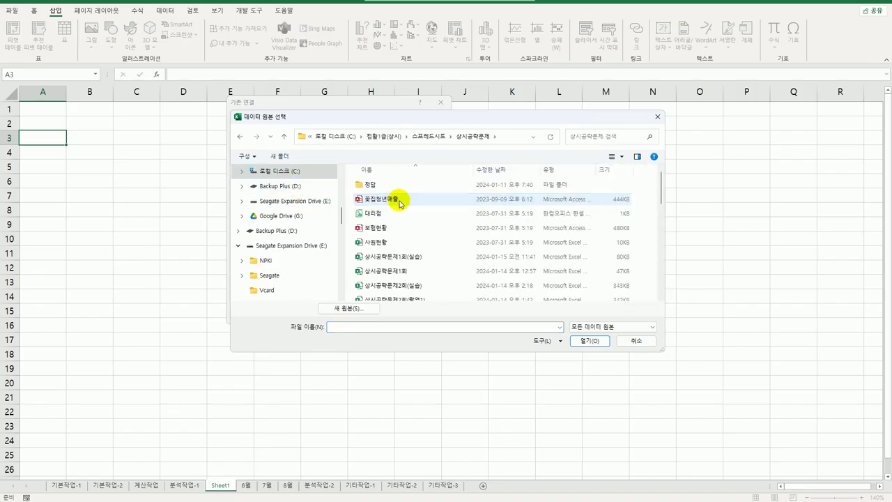
scroll(411, 260, down, 3)
scroll(409, 261, down, 3)
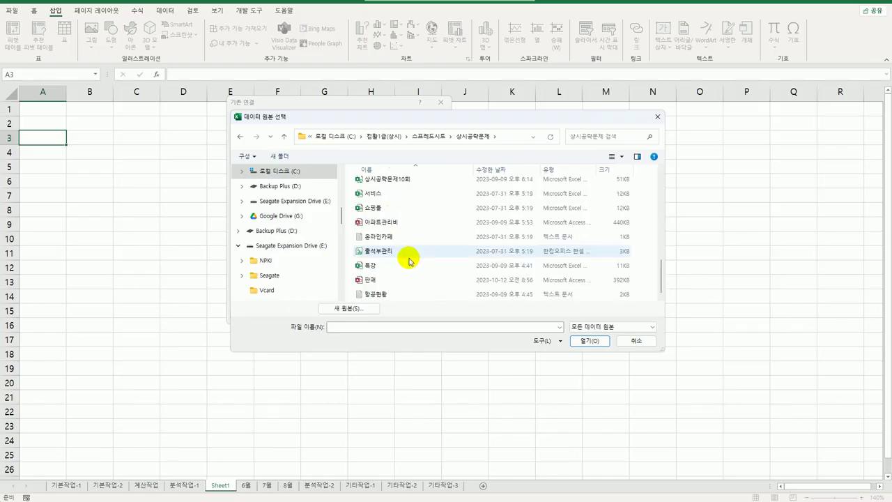
click(394, 237)
click(589, 340)
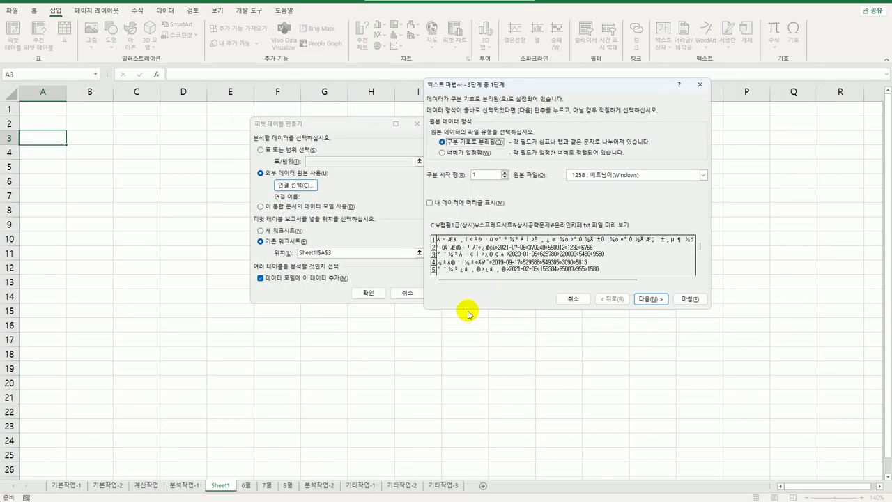
- In the text import wizard, mark the data as having headers and set the file origin to 20949 : 한국어(완성)
click(441, 204)
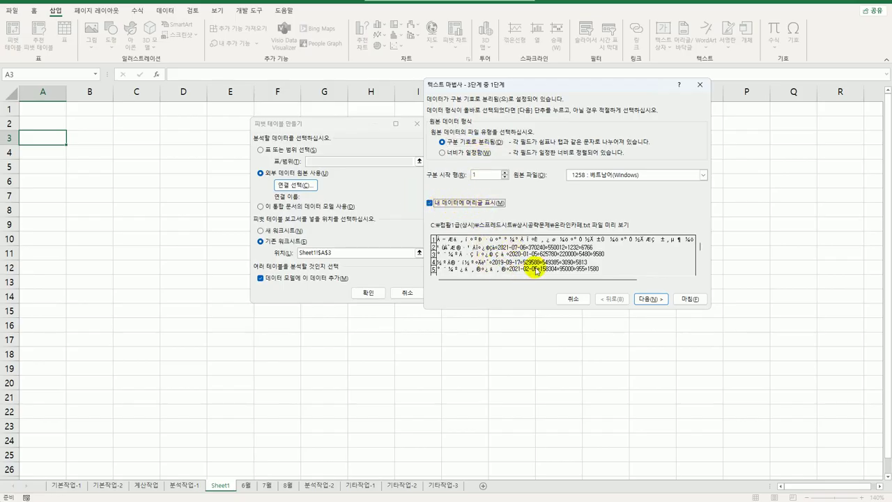
click(660, 175)
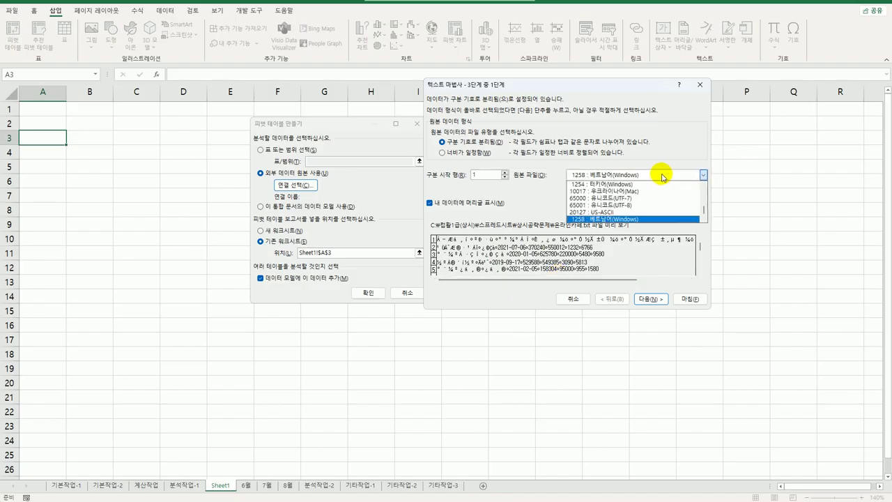
click(641, 205)
click(644, 175)
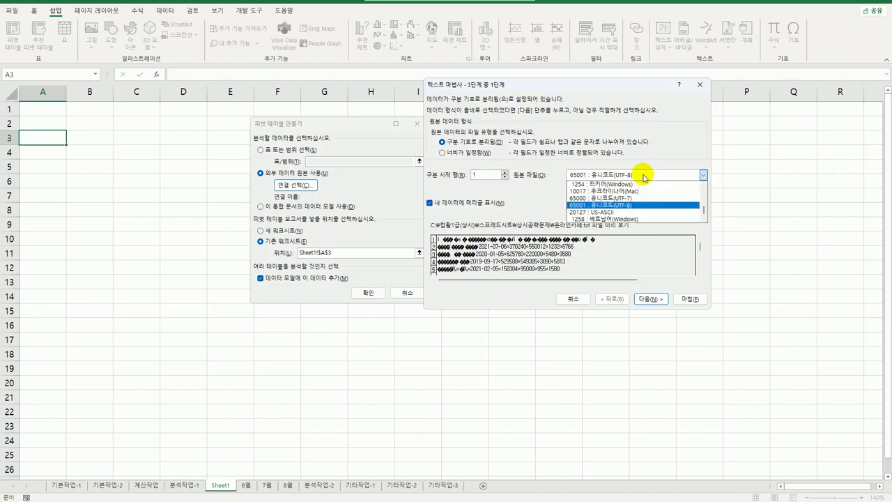
mouse_move(704, 214)
mouse_down()
mouse_move(703, 193)
mouse_move(702, 207)
mouse_up()
click(656, 191)
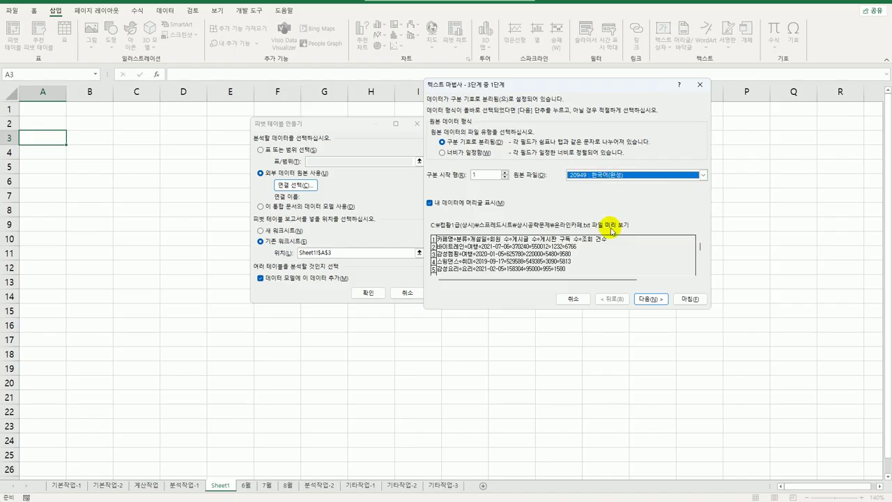
- Finish the text import with tab as the delimiter and 일반 column format, and create the PivotTable
click(650, 299)
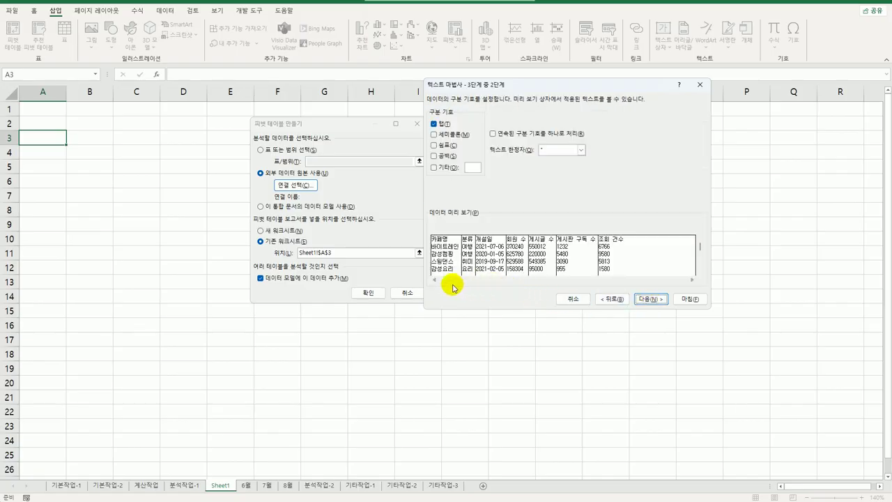
click(606, 300)
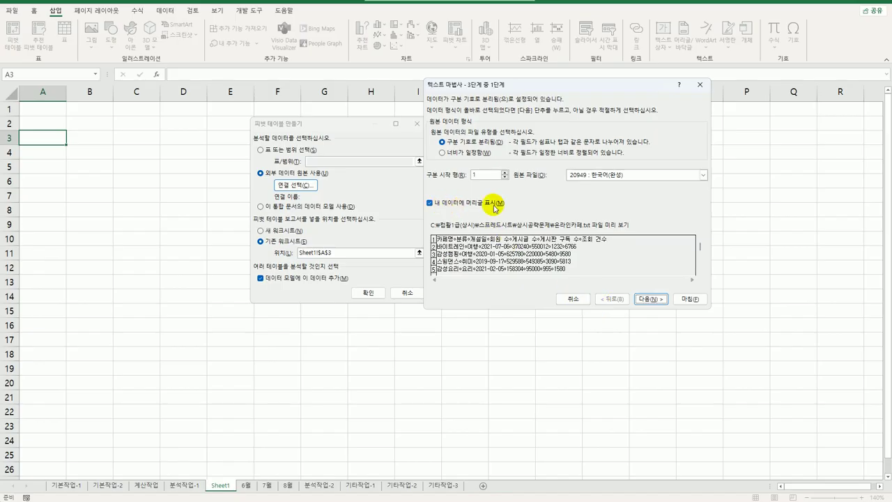
click(634, 299)
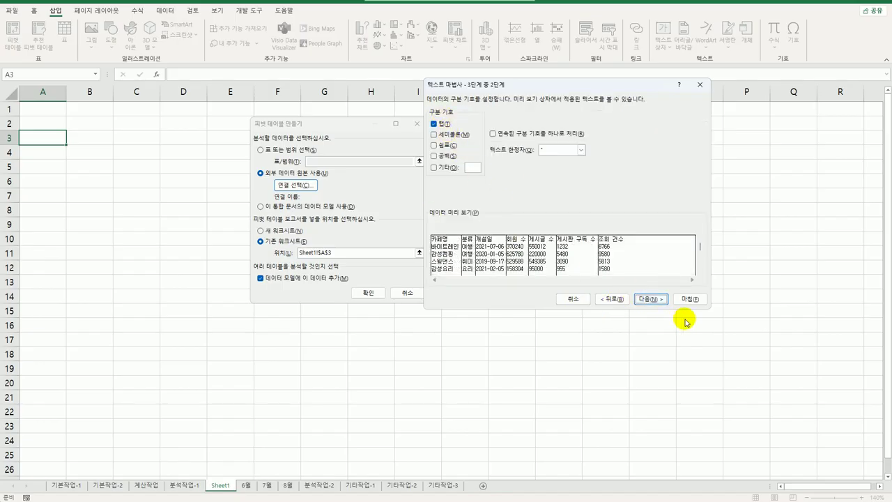
click(653, 305)
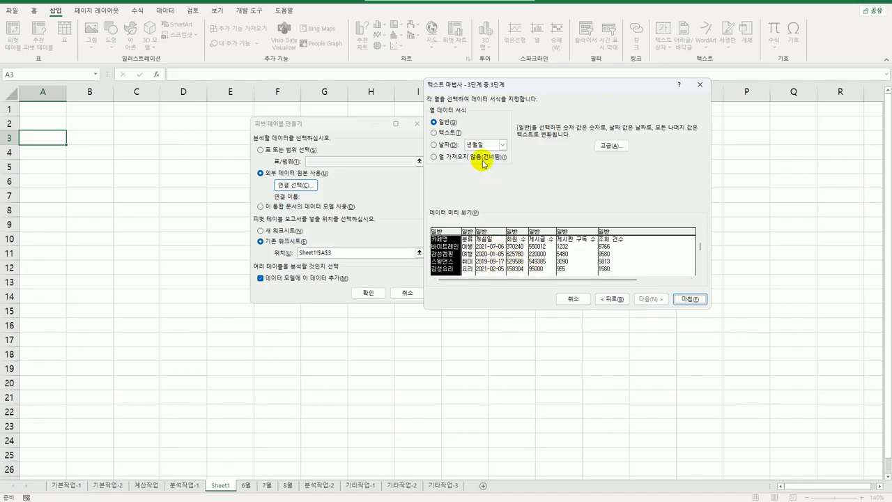
click(689, 299)
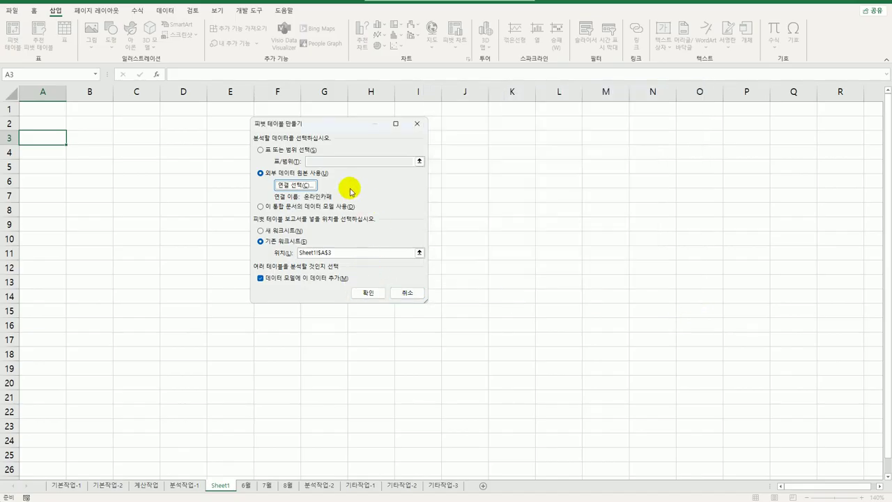
click(368, 293)
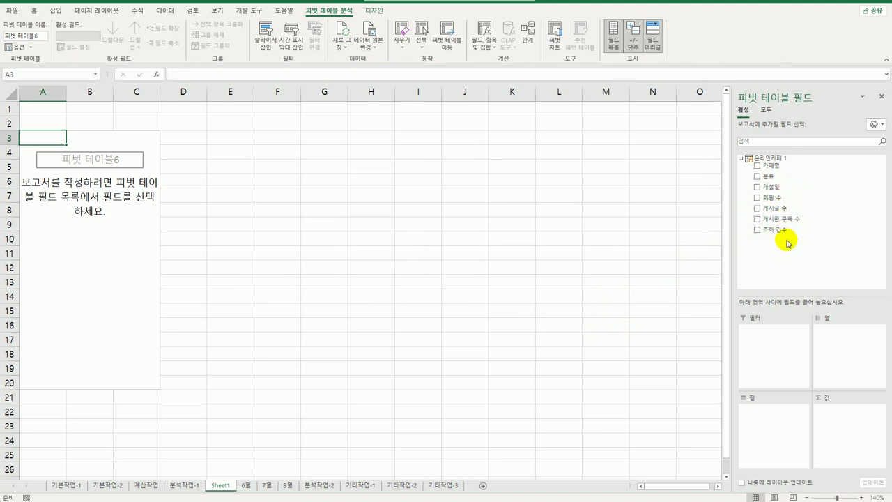
- Lay out the PivotTable with 카페명 as filter, 개설일 in rows, 분류 in columns and 회원 수 in values
drag(767, 353, 768, 356)
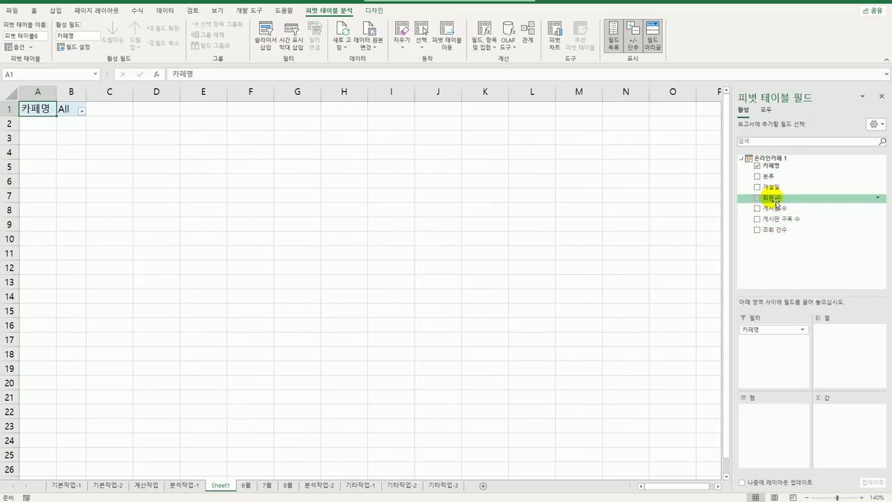
drag(771, 196, 765, 448)
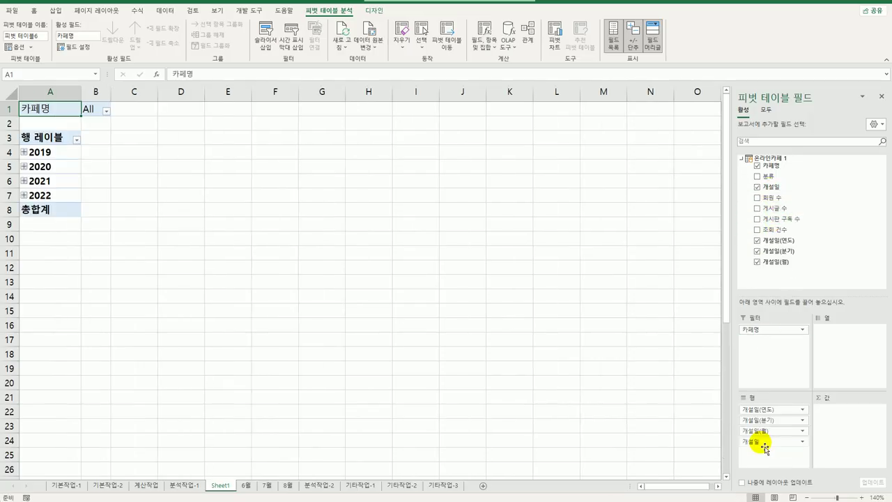
drag(799, 175, 831, 380)
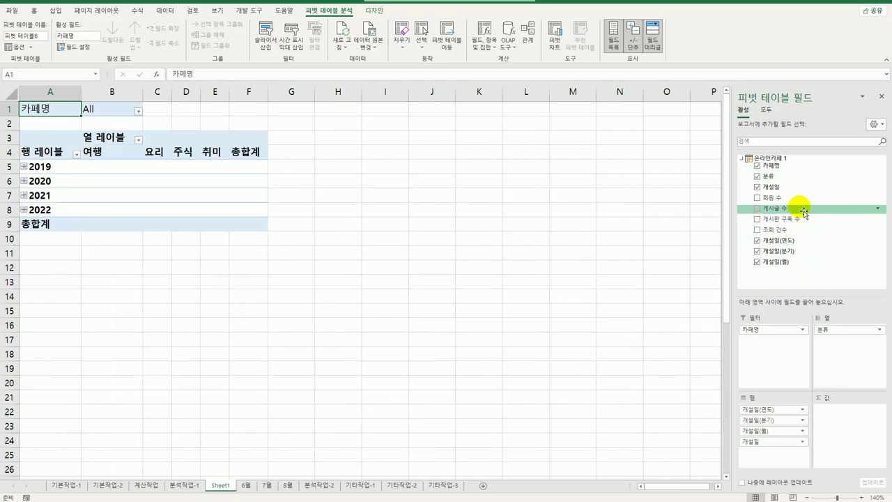
drag(794, 198, 867, 461)
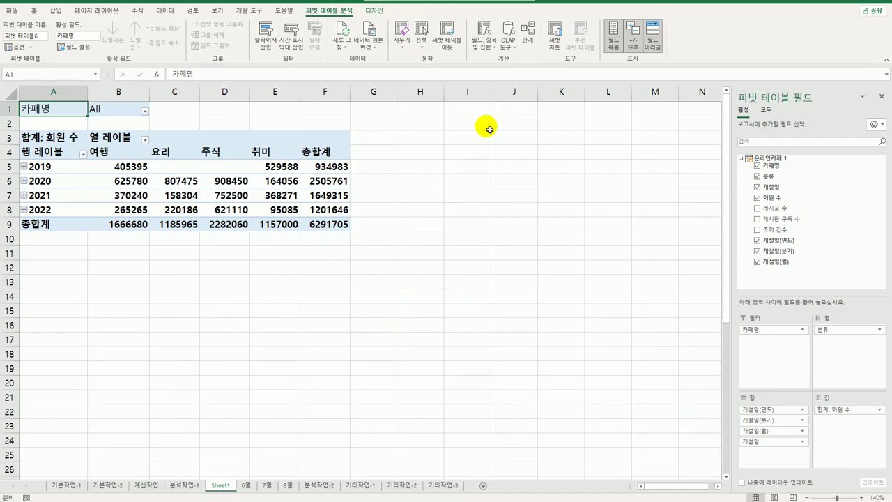
- Open the design settings of the new PivotTable
click(374, 13)
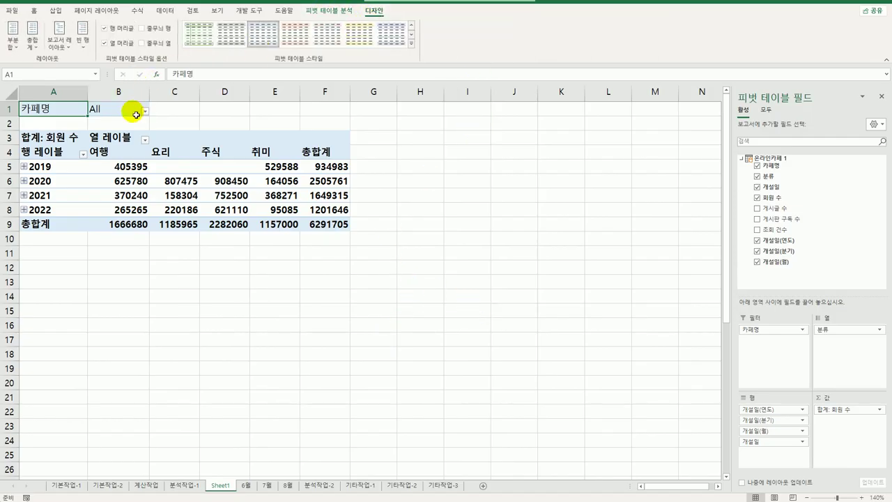
- Show the pivot table in tabular form and group the 개설일 dates by years only
click(58, 36)
click(97, 118)
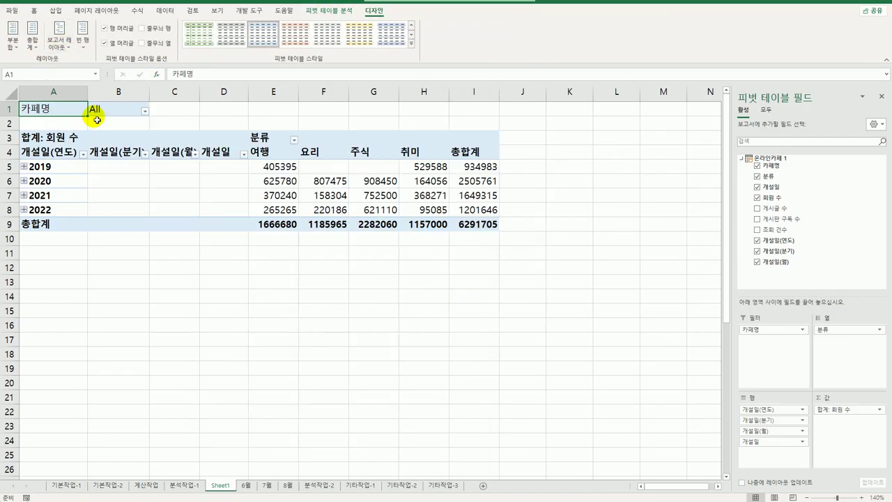
click(39, 168)
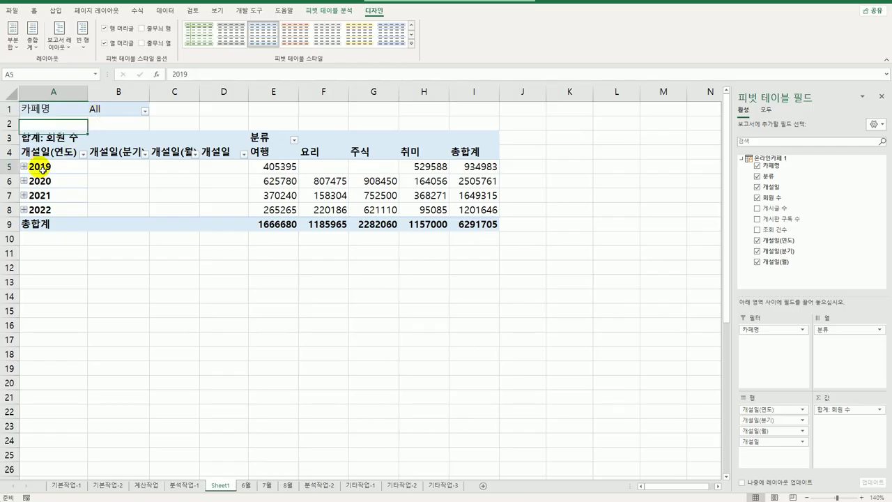
right_click(40, 167)
click(82, 298)
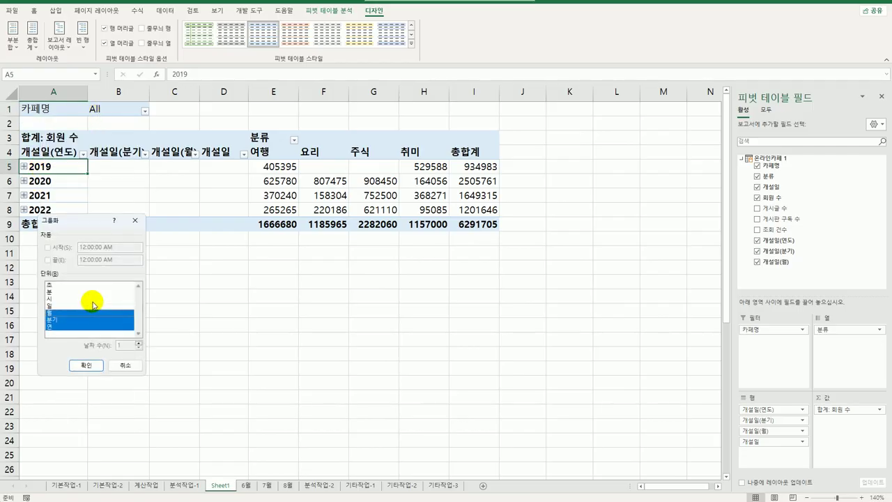
click(58, 314)
click(60, 326)
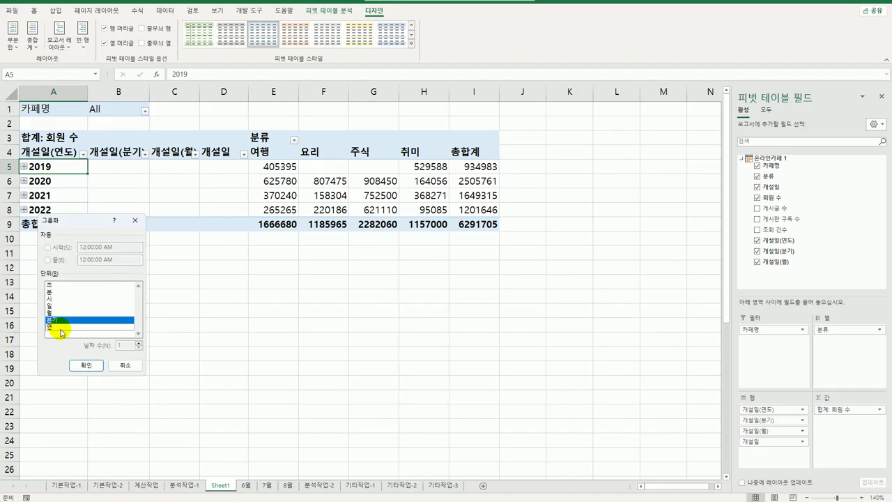
double_click(61, 320)
click(60, 326)
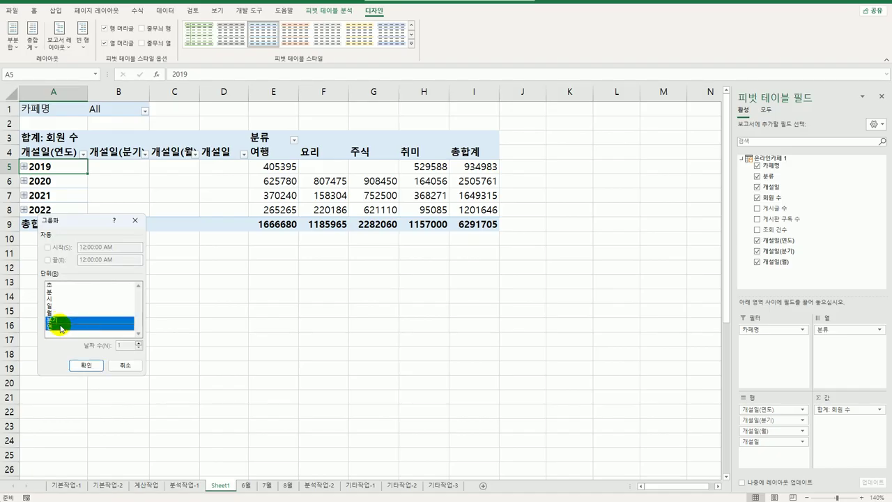
click(60, 319)
click(89, 365)
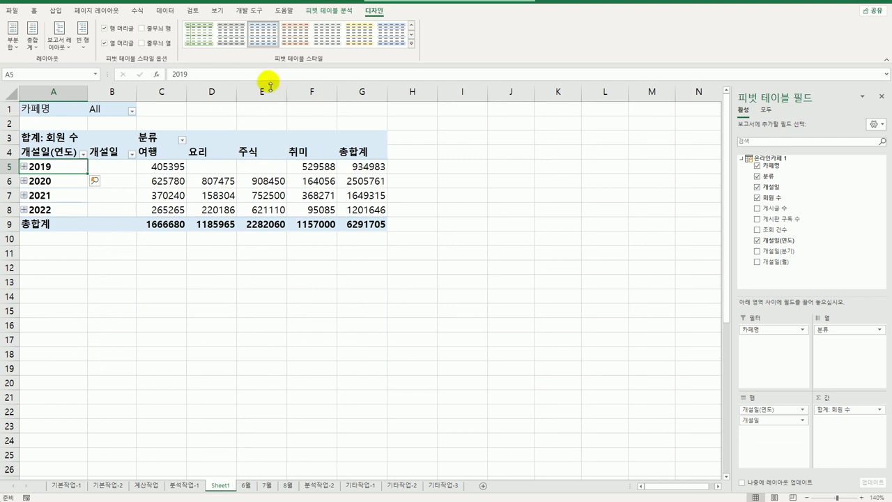
- Hide the pivot table's expand/collapse buttons and format the 회원 수 values as numbers with a thousands separator
click(320, 11)
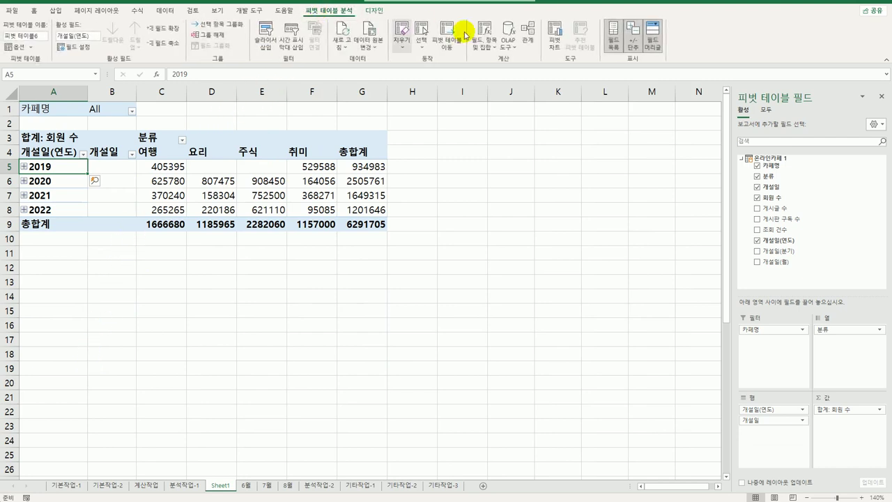
click(633, 34)
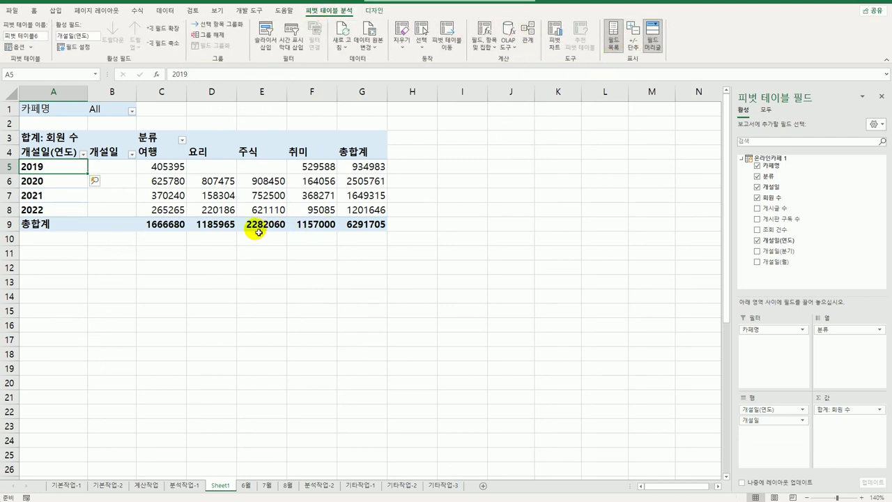
click(58, 137)
right_click(58, 137)
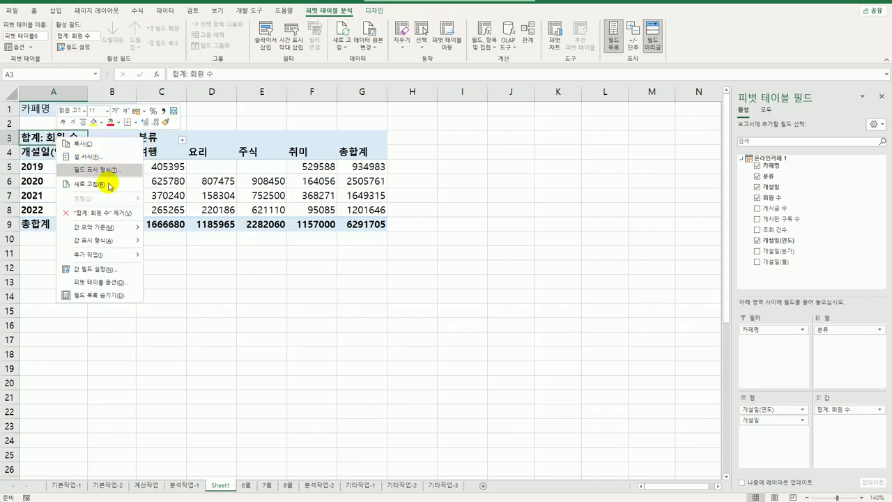
click(115, 281)
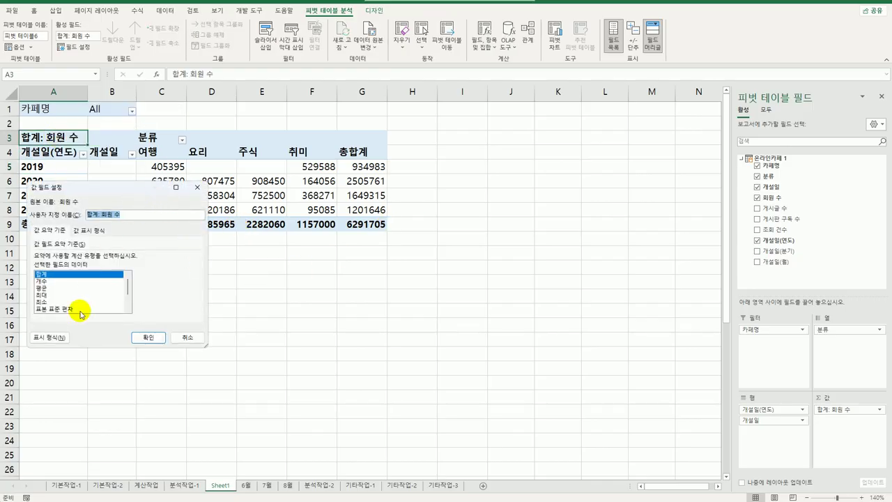
click(49, 337)
drag(100, 120, 405, 133)
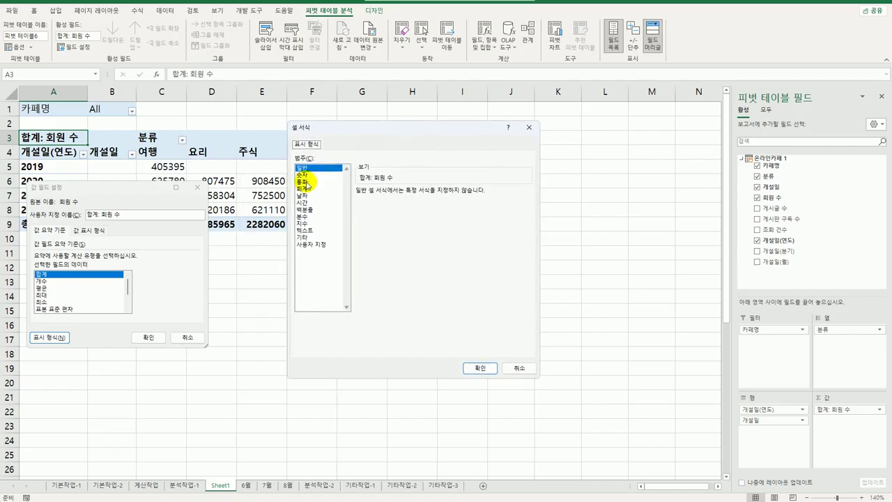
click(301, 174)
click(388, 206)
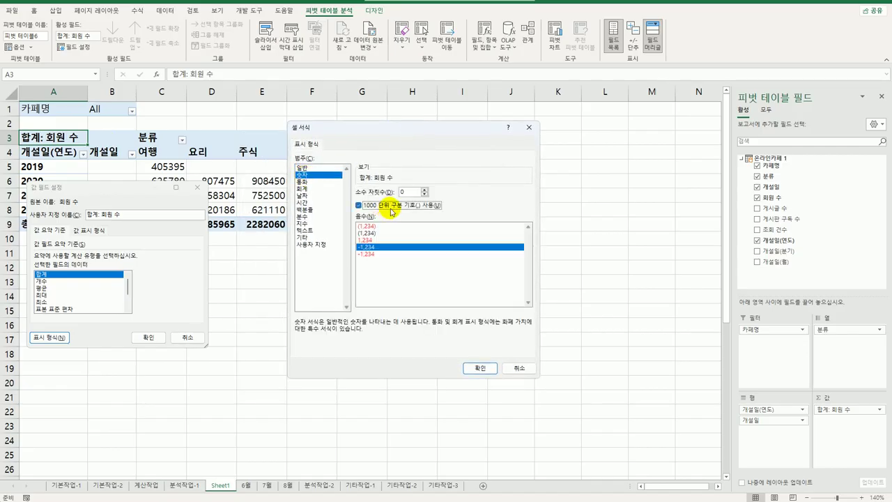
click(479, 368)
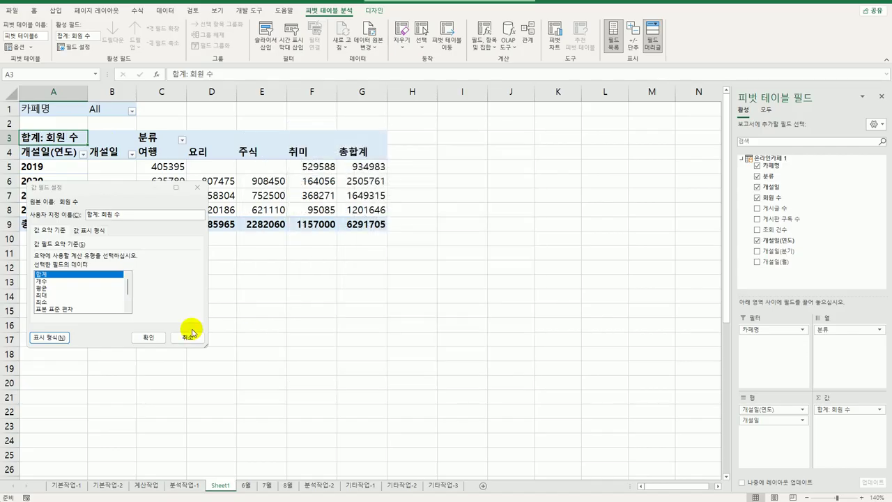
click(149, 338)
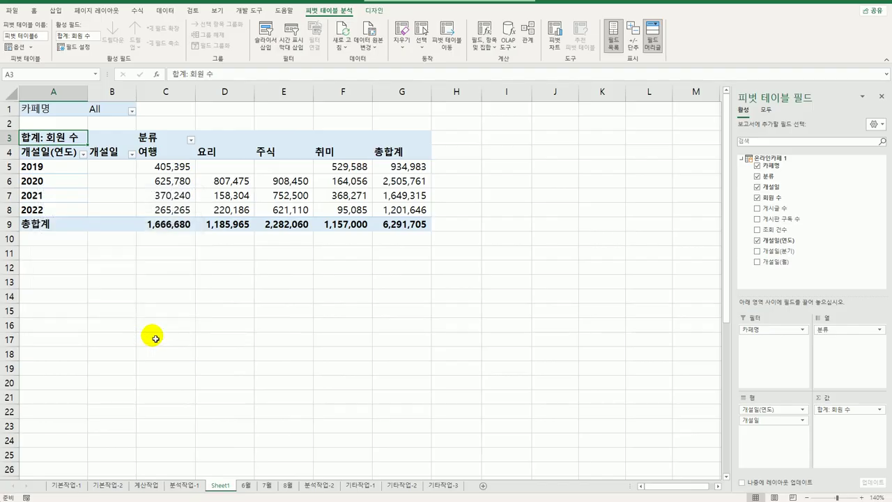
- Apply the 연한 파랑, 피벗 스타일 보통 9 style to the pivot table and turn on banded columns
click(375, 11)
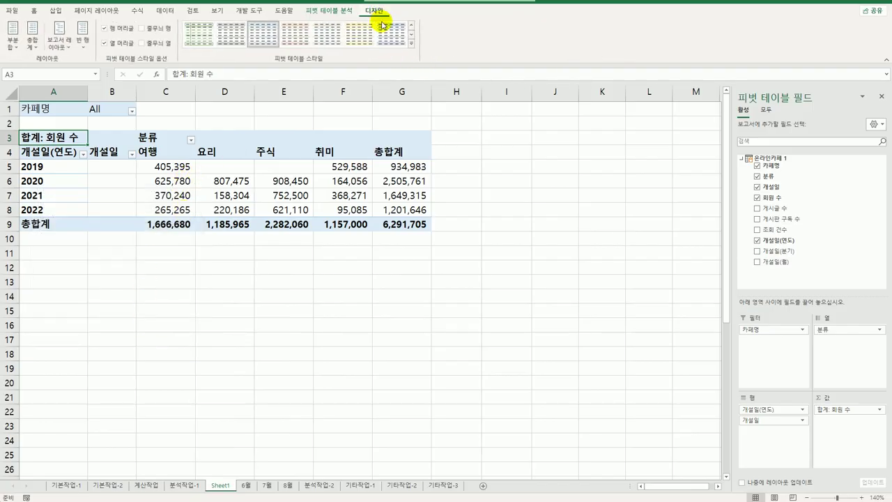
click(411, 43)
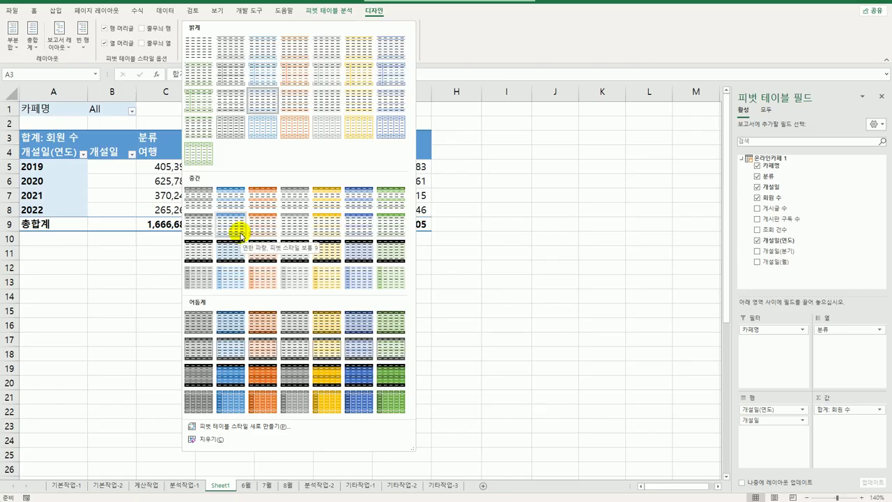
click(235, 226)
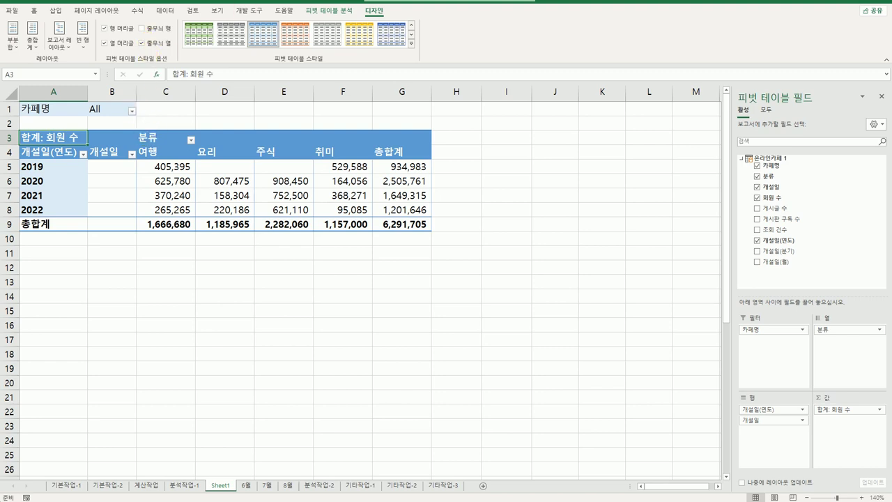
- Set the pivot table options to merge and center cells with labels and to show * in empty cells
click(331, 12)
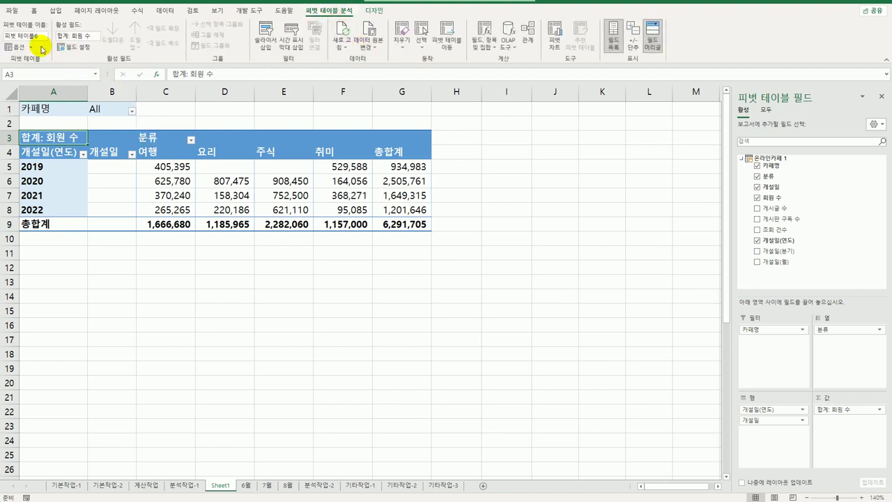
click(16, 46)
click(282, 147)
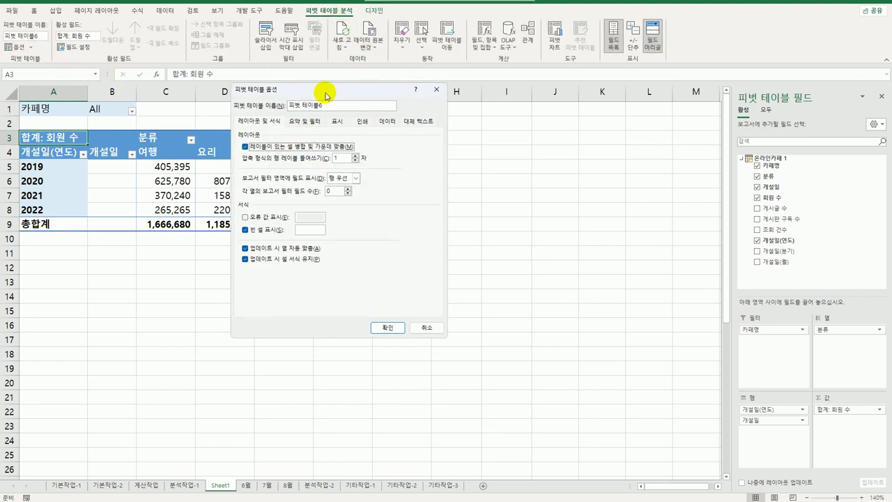
drag(324, 90, 526, 103)
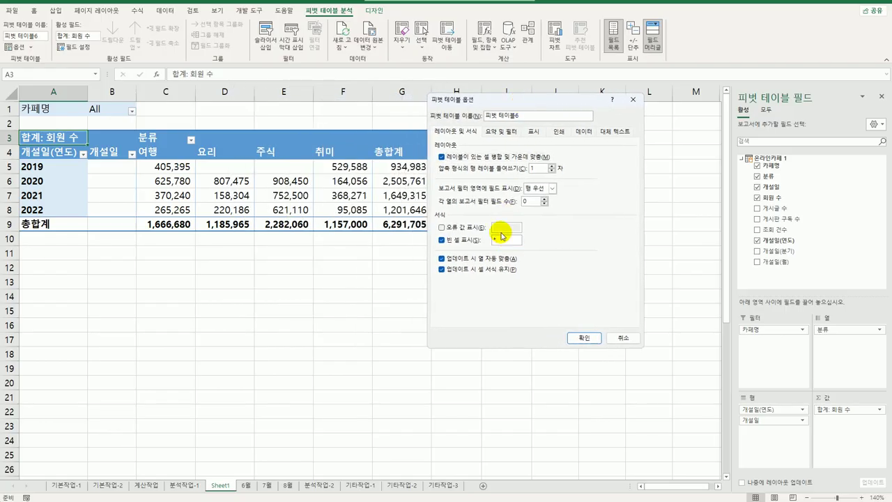
click(583, 337)
click(546, 345)
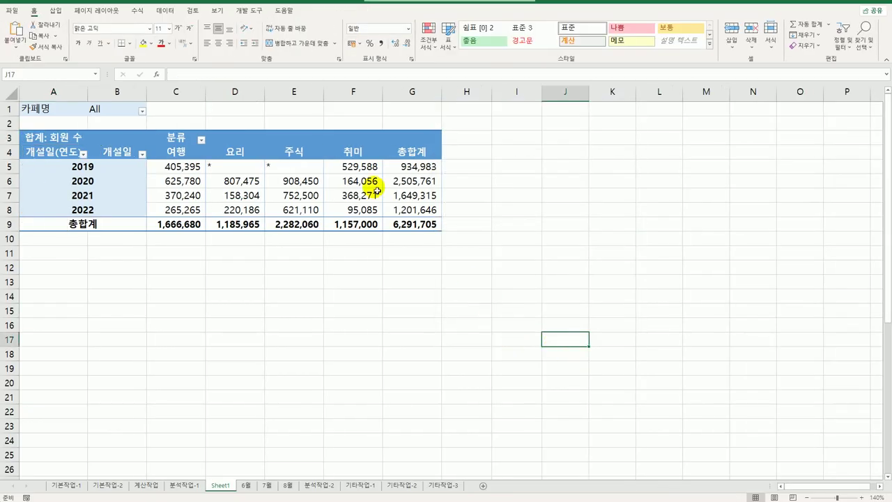
- Compare the pivot tables on Sheet1 and 분석작업-1 and look over the 6월, 7월, 8월 and 분석작업-2 sheets
click(190, 488)
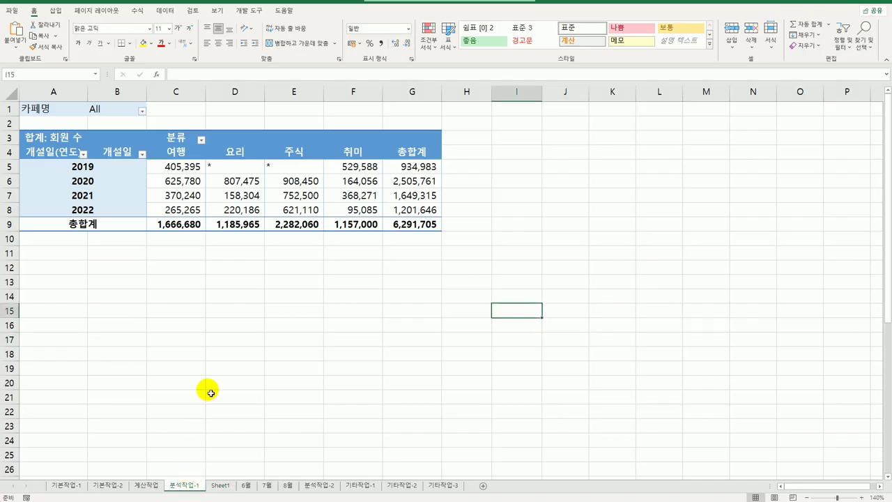
click(221, 485)
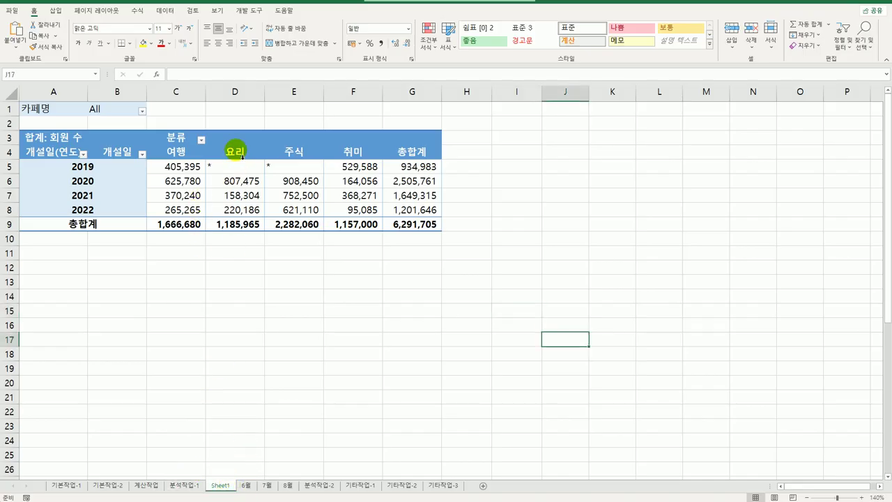
click(185, 486)
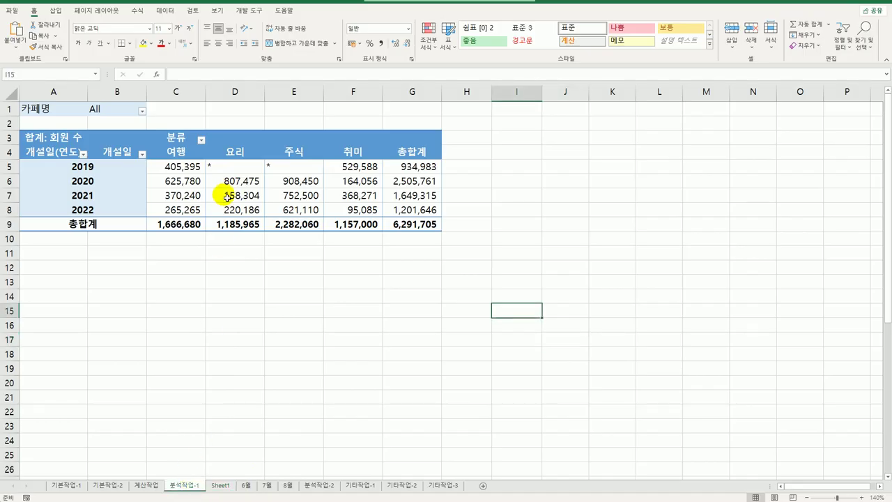
click(220, 486)
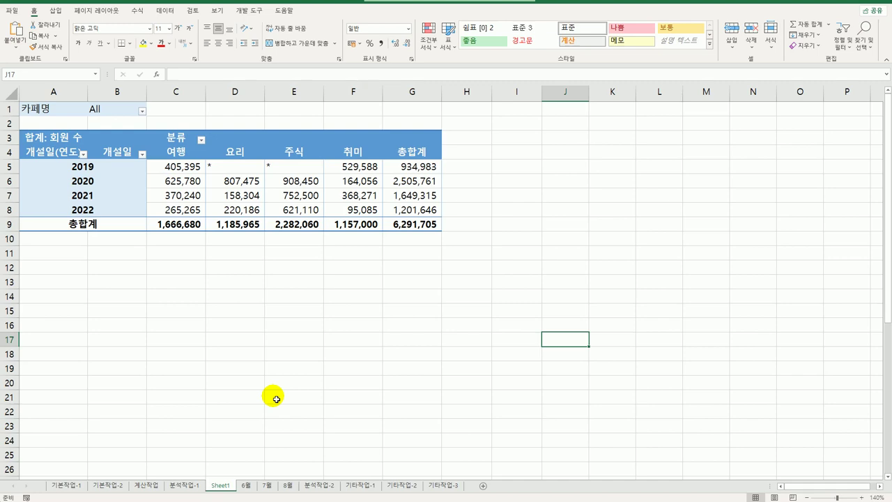
click(246, 485)
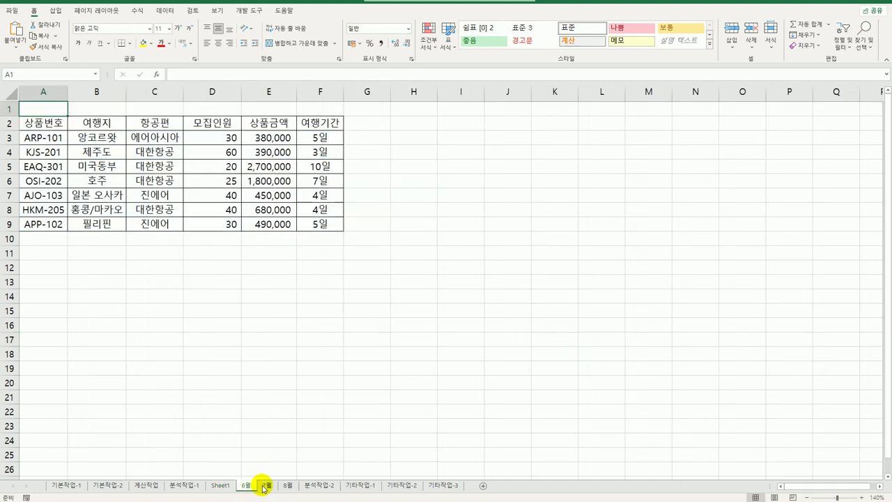
click(266, 485)
click(287, 485)
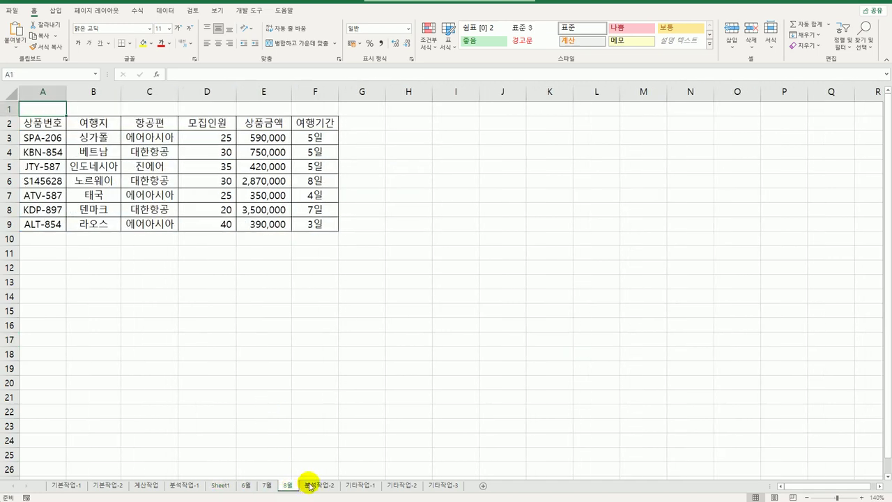
click(319, 485)
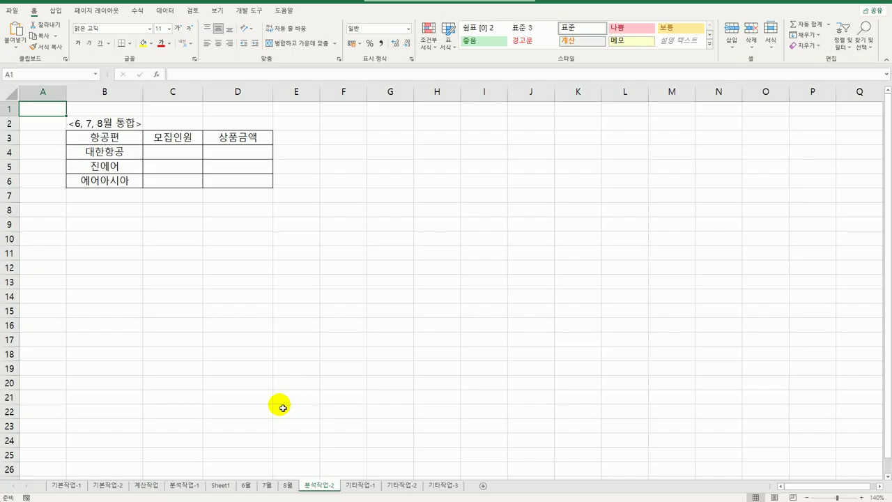
- On the 6월 sheet, set a custom data validation rule for 모집인원 cells D3:D9 with the formula =mod(D3,5)=0
click(246, 484)
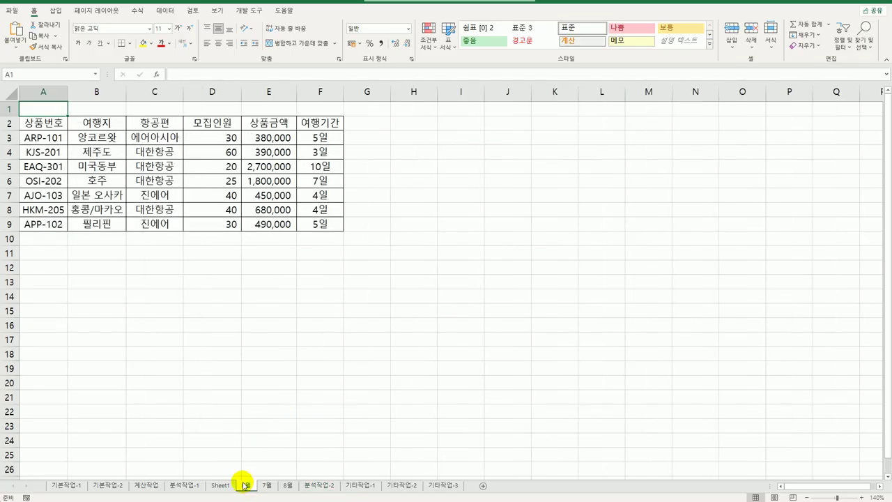
drag(201, 142, 198, 221)
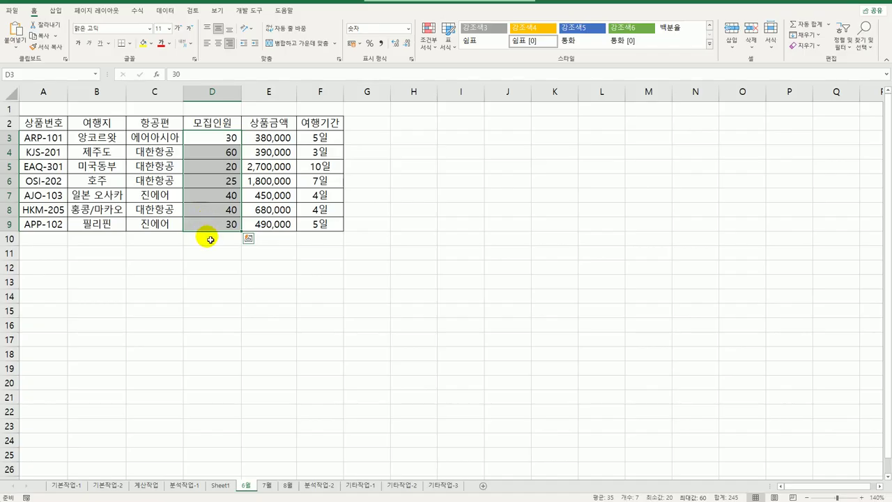
click(167, 11)
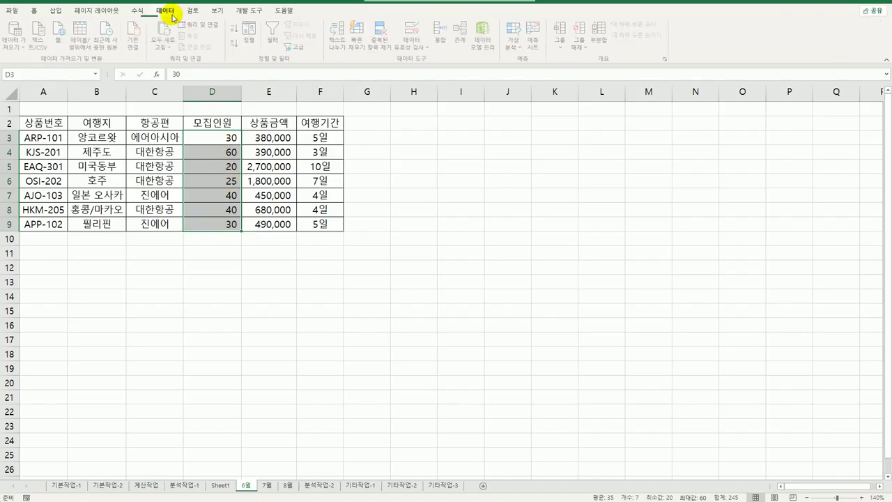
click(412, 30)
click(491, 198)
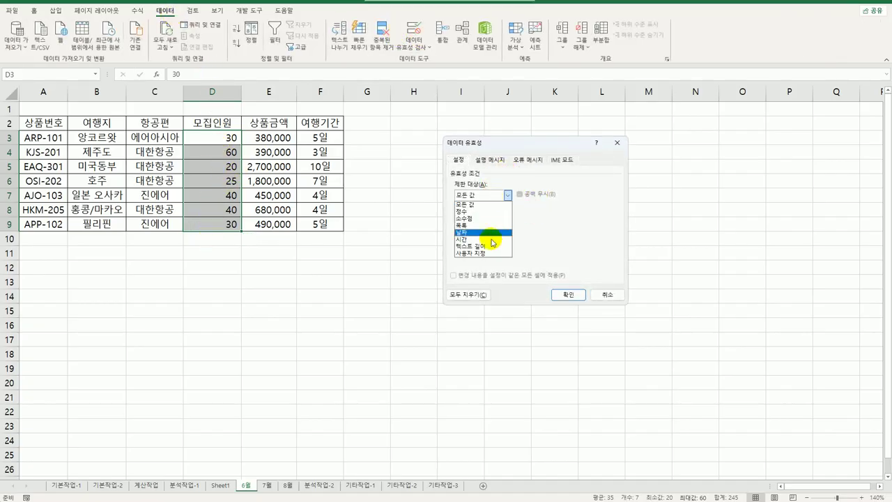
click(488, 261)
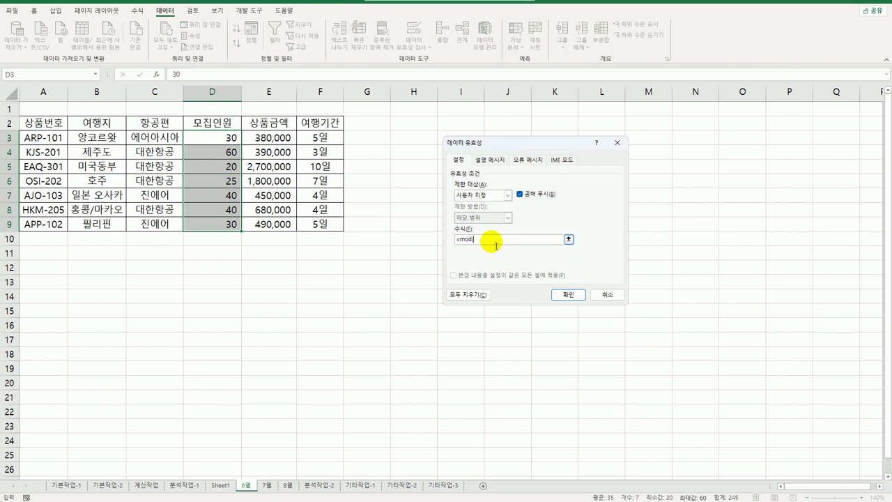
click(231, 140)
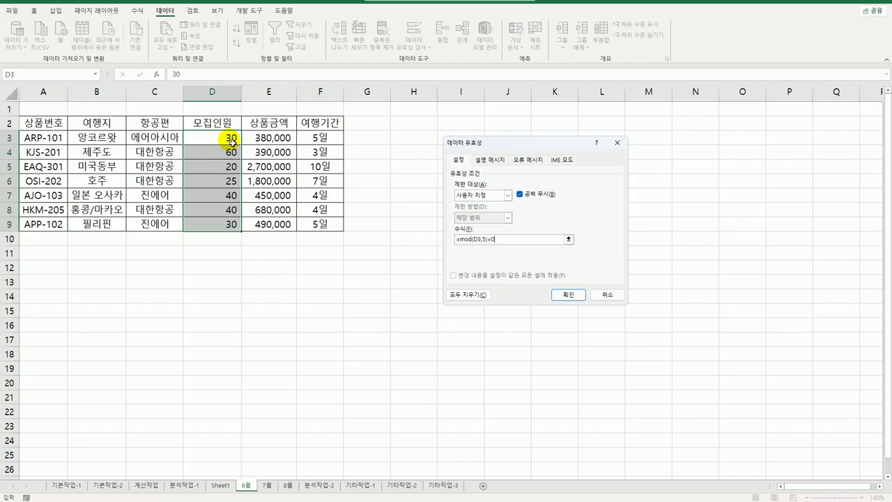
- Give the 6월 모집인원 validation an input message titled 입력제한 with the text 5의 배수만 입력하세요
click(485, 159)
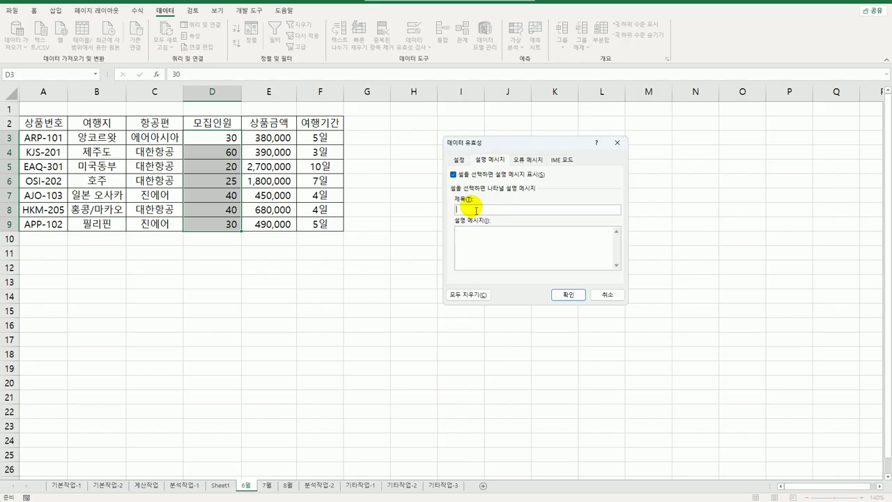
text(벤트)
key(BackSpace)
key(BackSpace)
key(BackSpace)
key(BackSpace)
text(입력제한)
key(Tab)
text(5의 배수만 입려하세요)
- Add an error alert titled 입력오류 with the message 5의 배수만 입력하세요. and apply the validation to the 6월 모집인원 cells
click(527, 159)
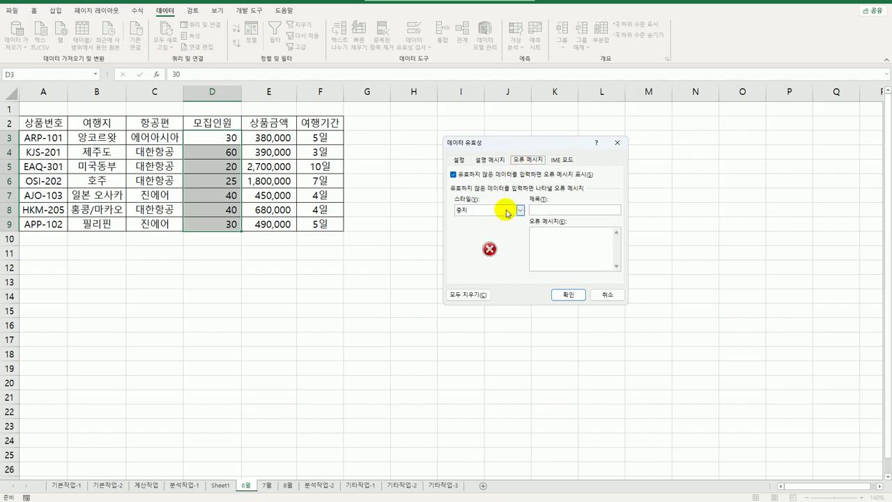
click(554, 211)
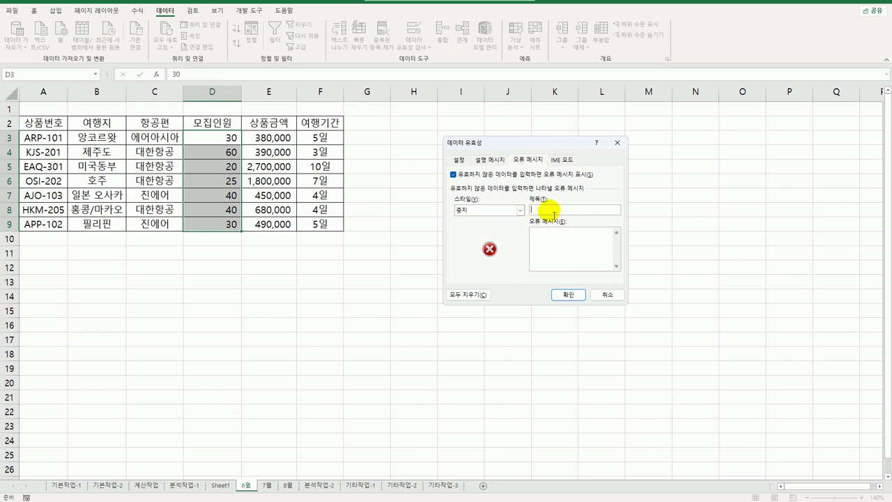
text(입력오류)
text(5ㅇ 배수만 입력하)
text(세요.)
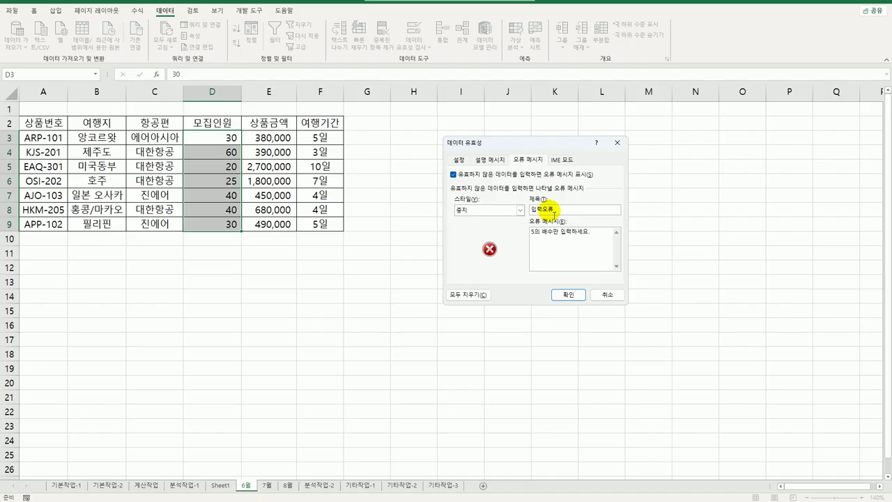
click(567, 295)
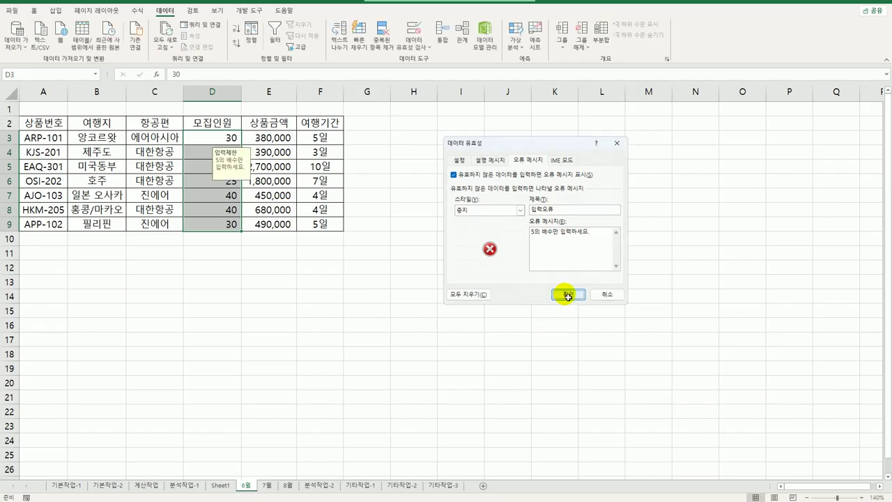
- On the 7월 sheet, set a custom data validation rule for 모집인원 cells D3:D9 with the formula =mod(D3,5)=0
click(268, 485)
drag(223, 134, 230, 223)
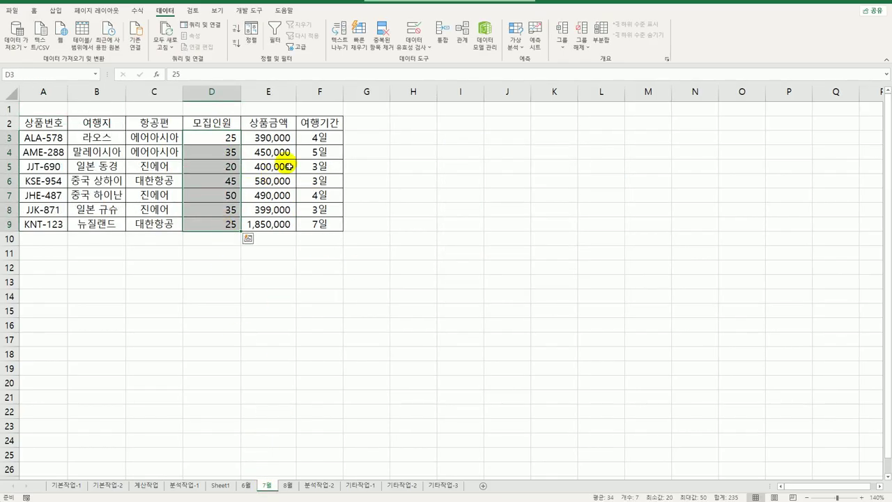
click(414, 29)
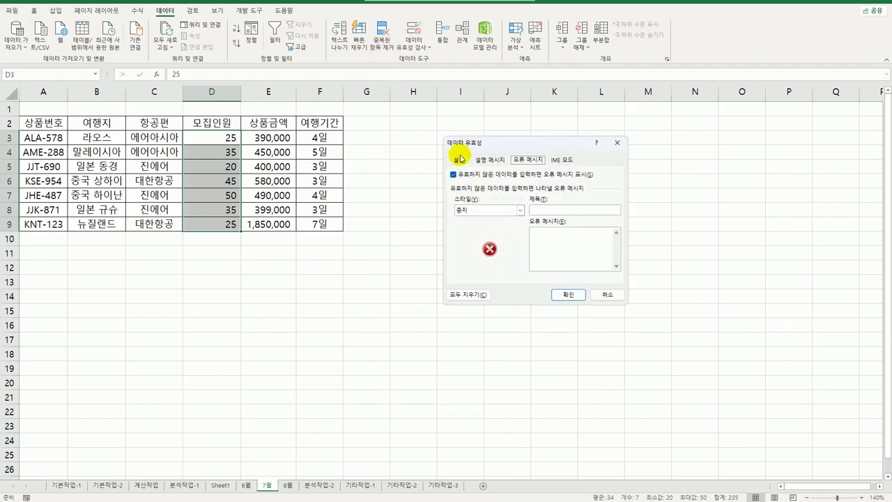
click(460, 158)
click(471, 196)
click(484, 254)
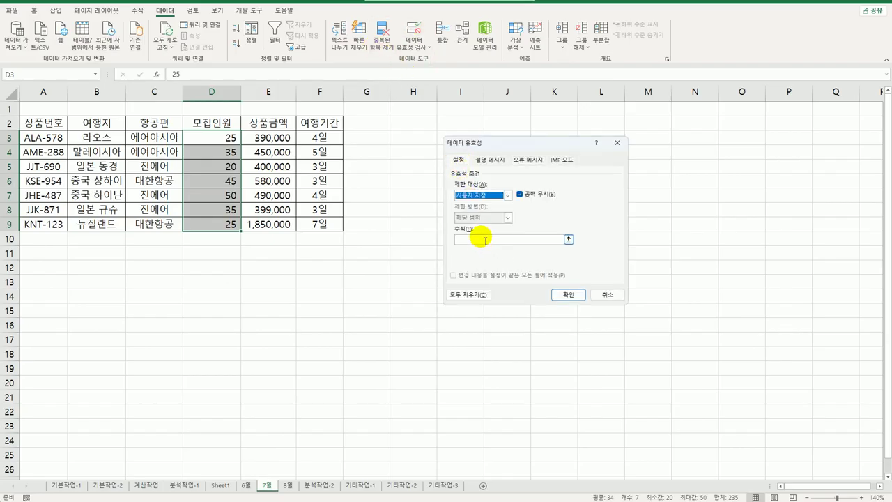
click(485, 239)
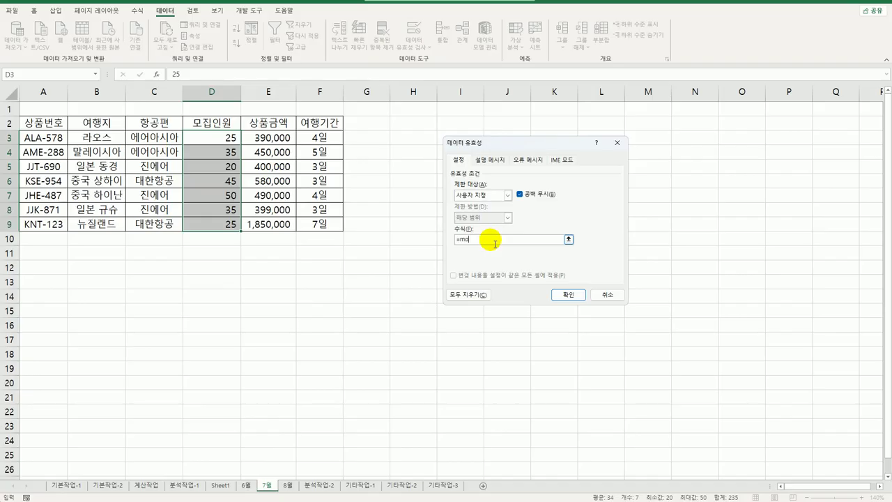
click(230, 139)
text(,5)=0)
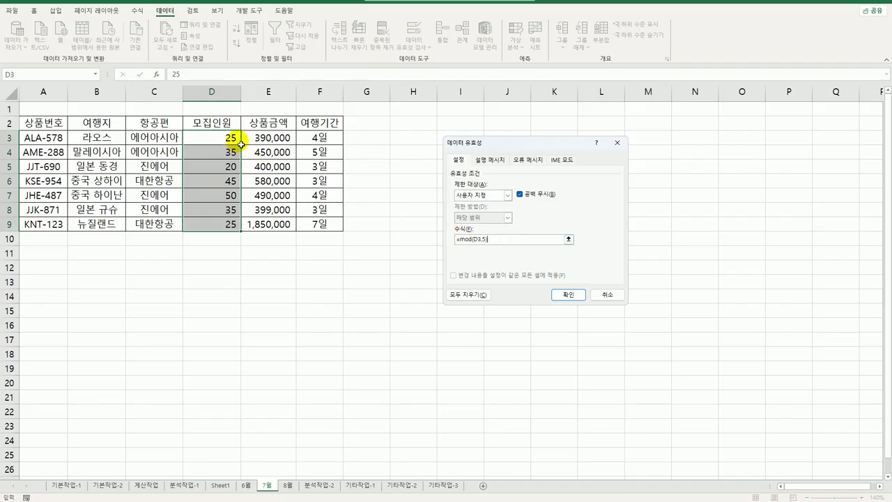
- Give the 7월 모집인원 validation an input message titled 입력제한 with the text 5의 배수만 입력하세요
click(490, 160)
click(488, 210)
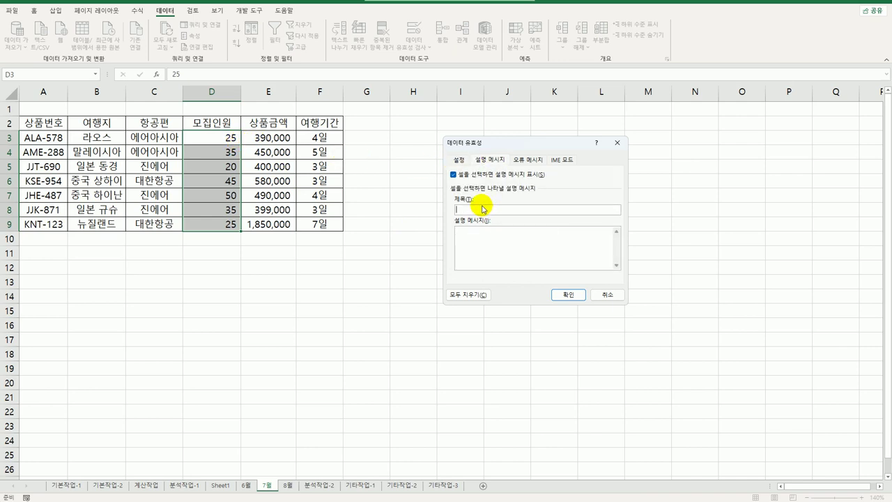
text(입력제한)
key(Tab)
text(5의 배수만 입력하세요)
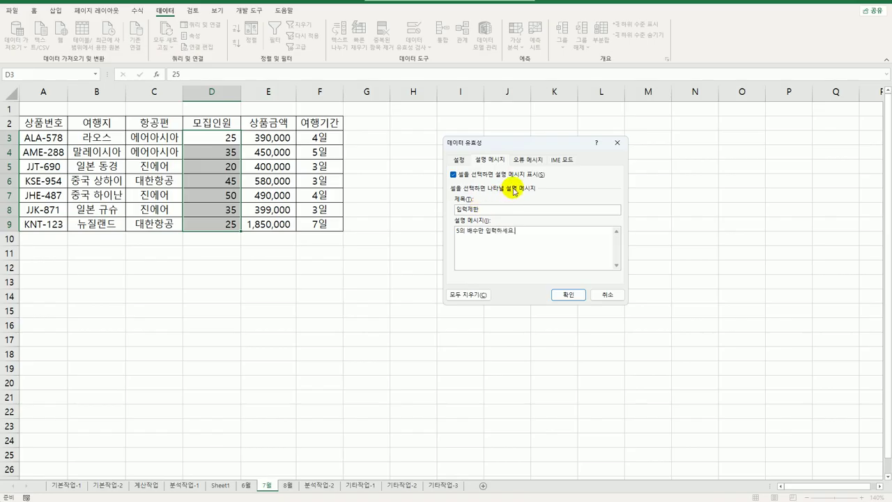
- Add an error alert titled 입력오류 with the message 5의 배수만 입력하세요. and apply the validation to the 7월 모집인원 cells
click(527, 160)
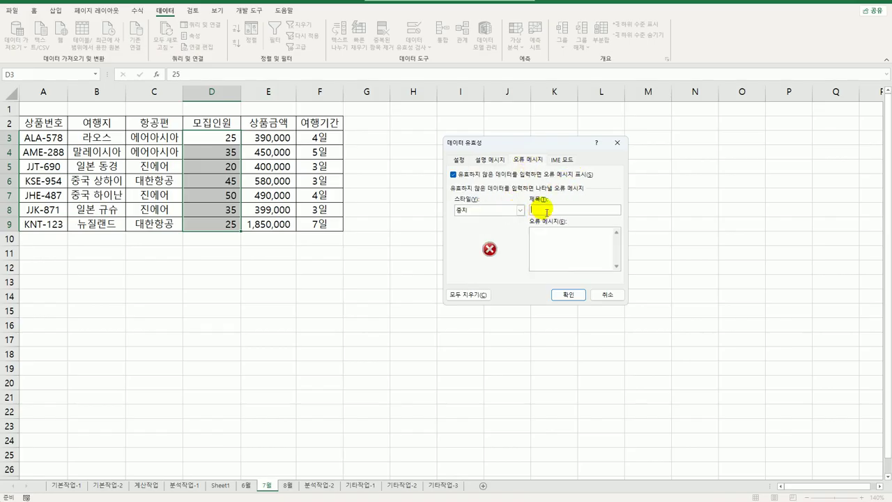
text(입력오류)
text(의 배수만 입력하)
text(세요)
text(.)
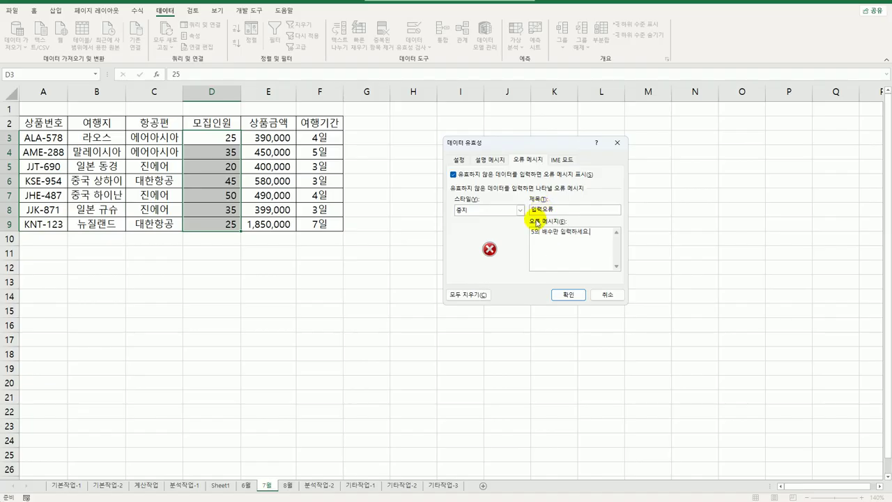
click(567, 294)
- On the 8월 sheet, set a custom data validation rule for 모집인원 cells D3:D9 with the formula =mod(D3,5)=0
click(287, 484)
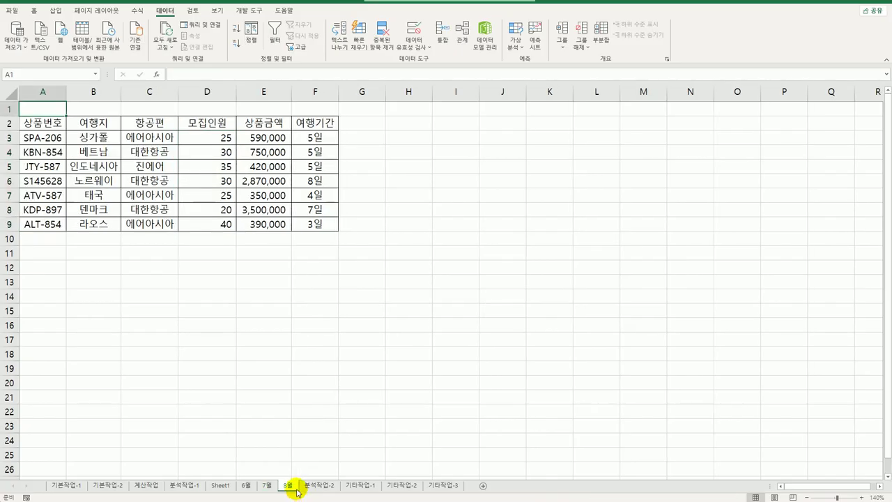
drag(214, 140, 211, 225)
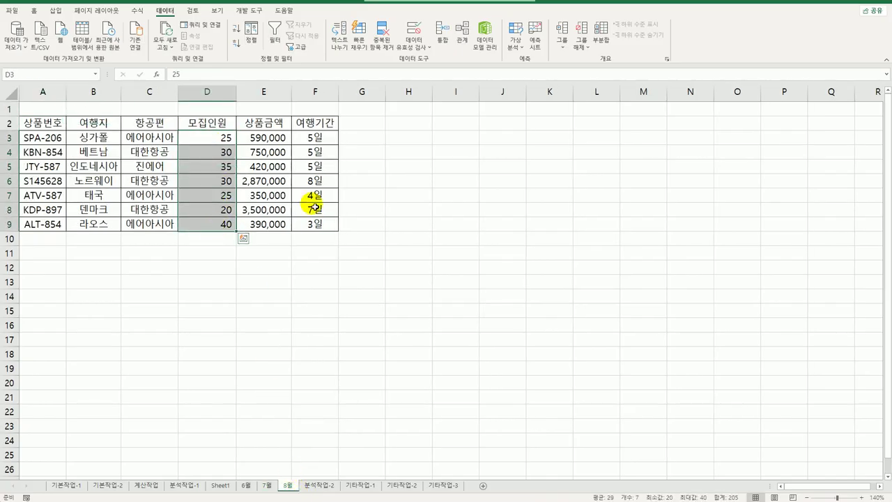
click(414, 32)
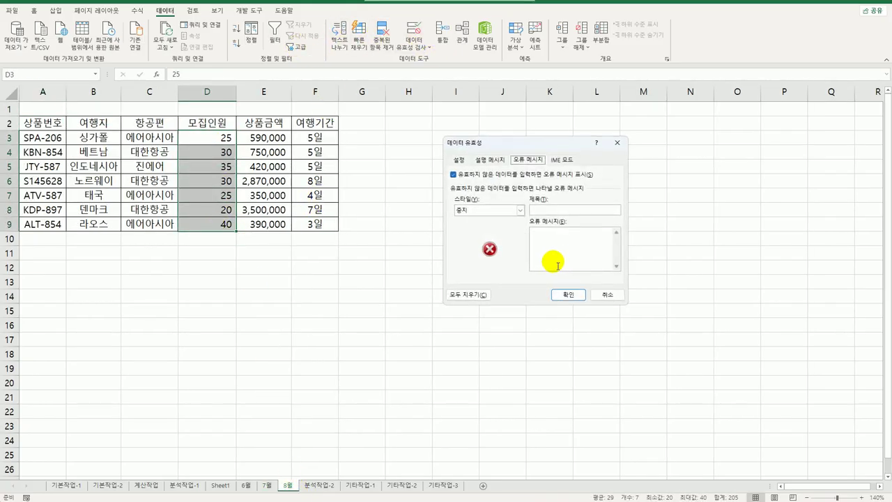
click(460, 166)
click(480, 195)
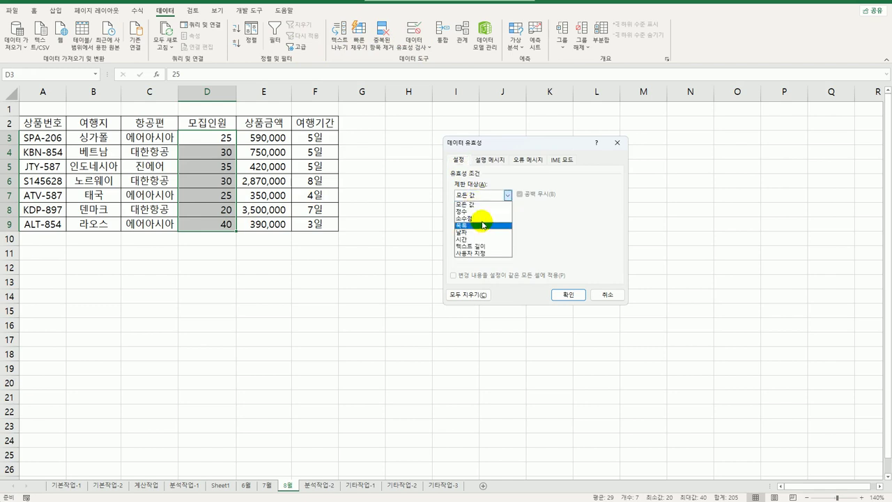
click(477, 253)
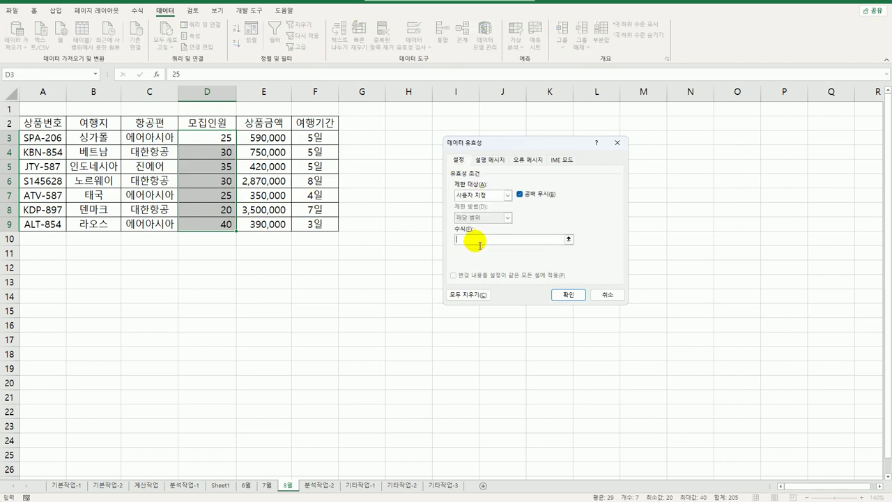
text(=ㅁ)
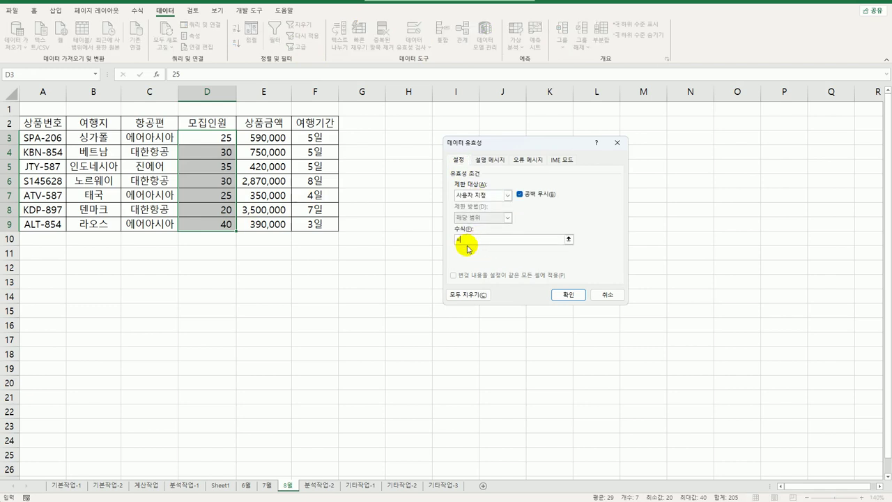
text(od()
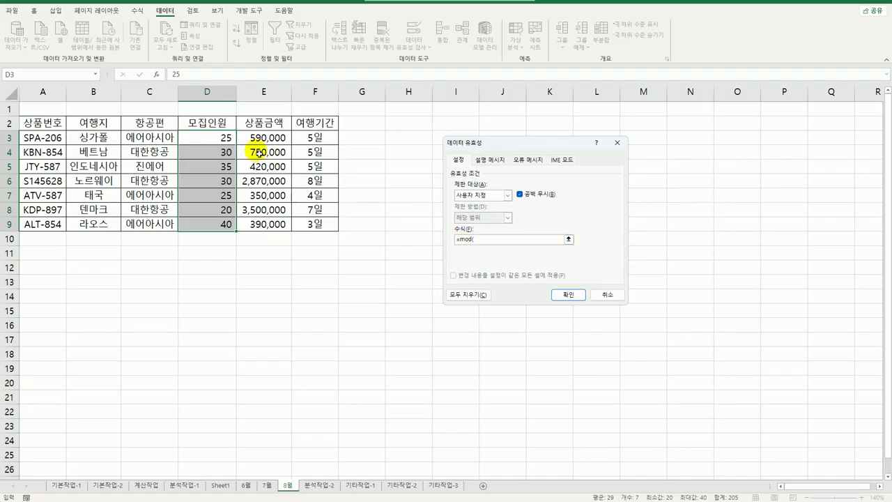
click(227, 138)
key(F4)
key(F4)
key(F4)
text(,5)=0)
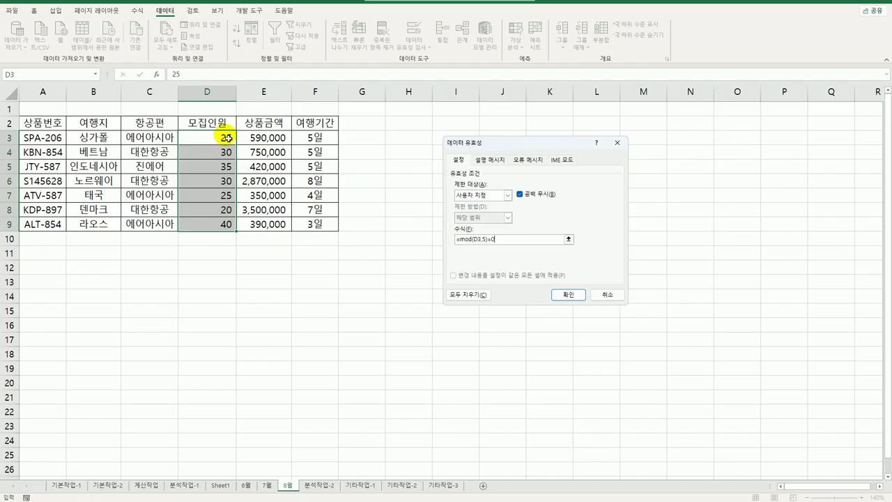
- Give the 8월 모집인원 validation an input message titled 입력제한 with the text 5의 배수만 입력하세요
click(492, 160)
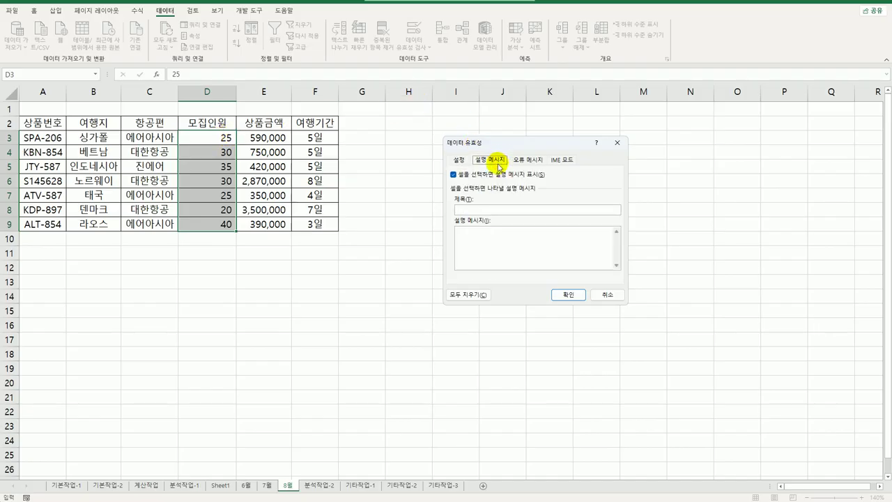
click(486, 210)
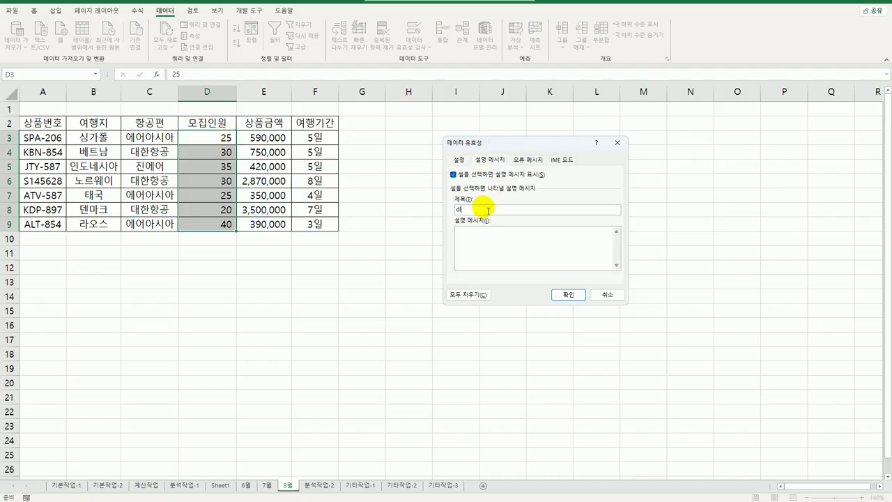
text(입력제한)
key(Tab)
text(5의 배수만 입력하세요)
- Copy the input message text into an error alert titled 입력오류 and apply the validation to the 8월 모집인원 cells
key(ctrl+a)
key(ctrl+c)
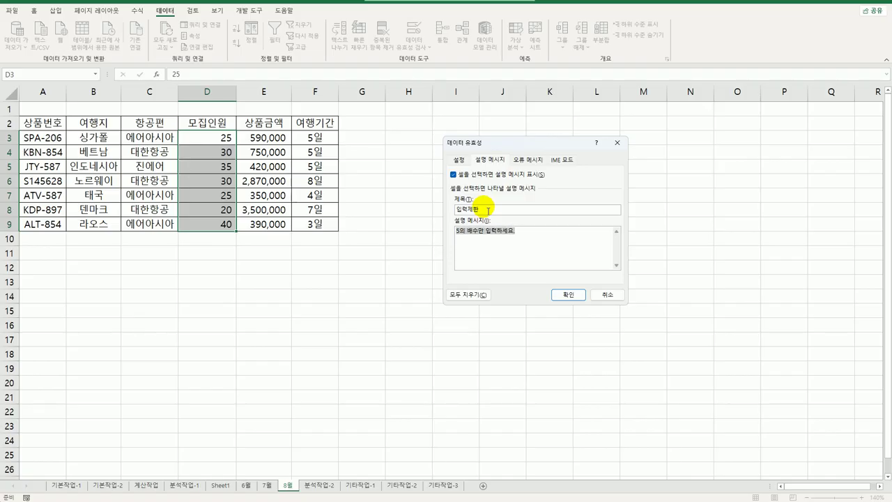
click(528, 160)
click(544, 240)
key(ctrl+v)
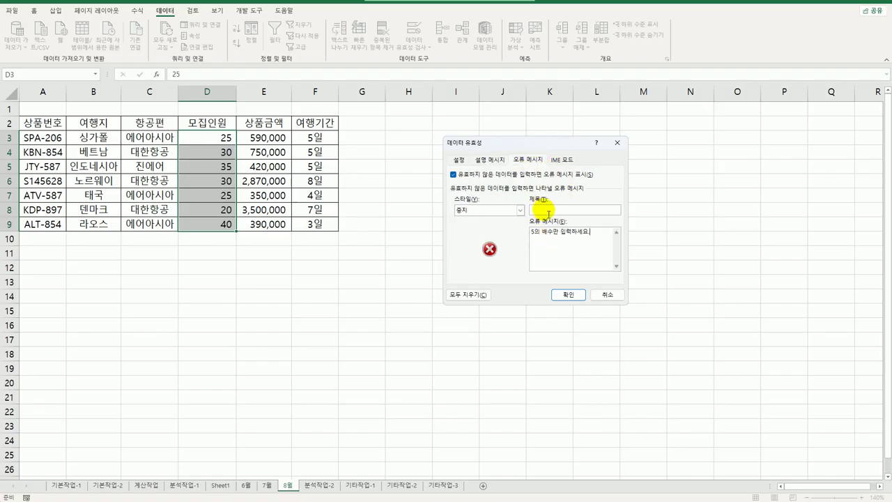
click(553, 211)
text(입력오류)
click(571, 243)
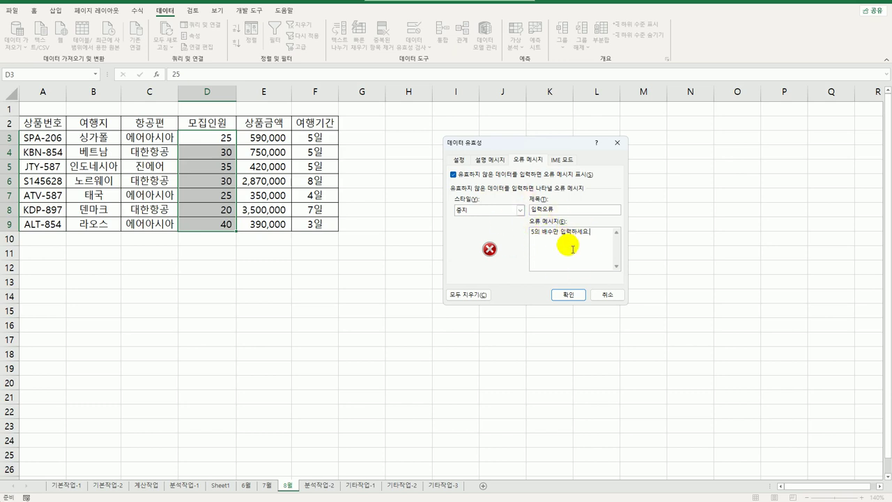
click(568, 294)
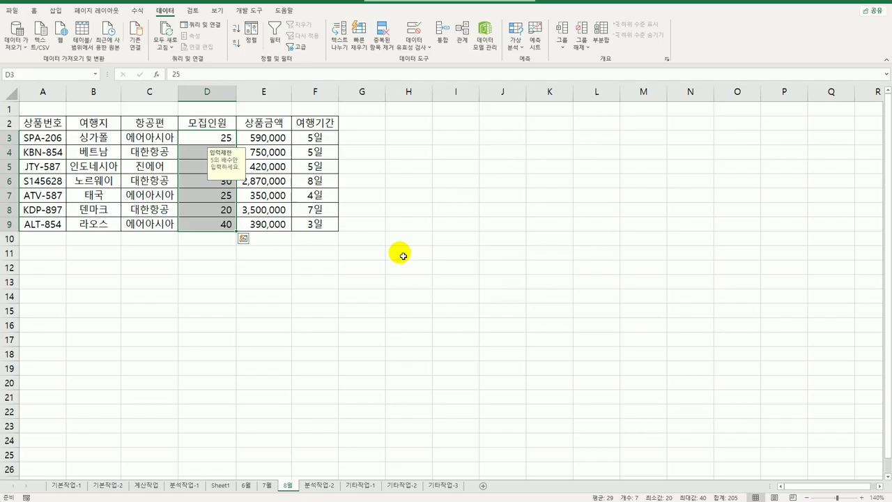
- On the 분석작업-2 sheet, start a consolidation for the table B3:D6 using the 평균 function
click(319, 485)
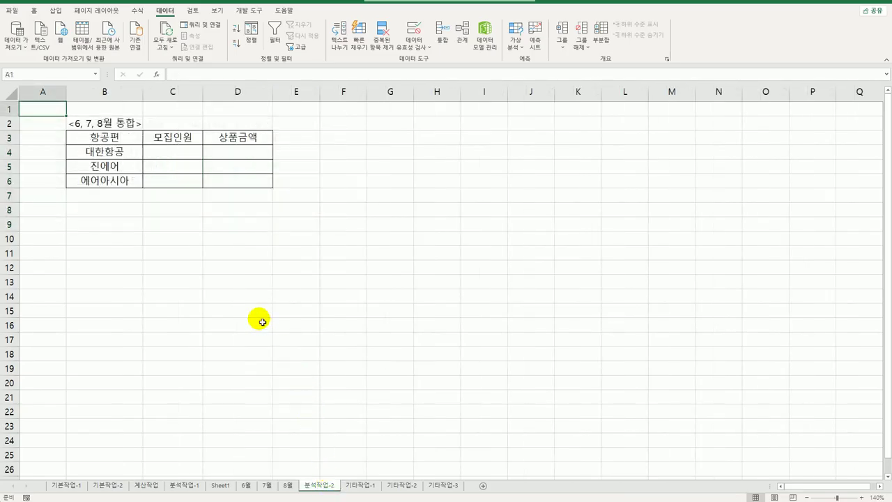
drag(130, 142, 237, 183)
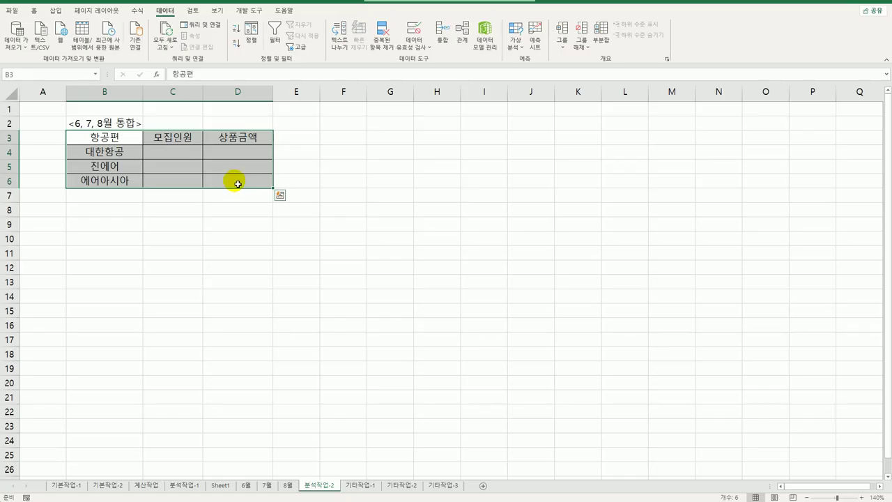
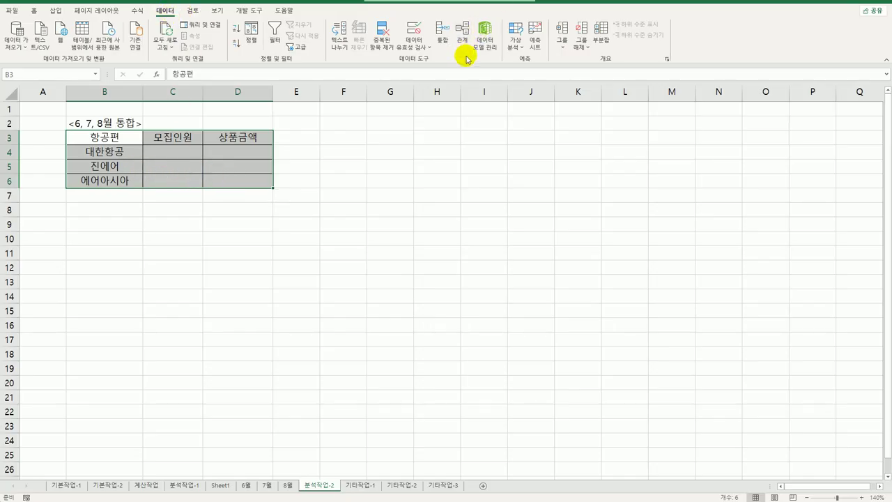
click(444, 42)
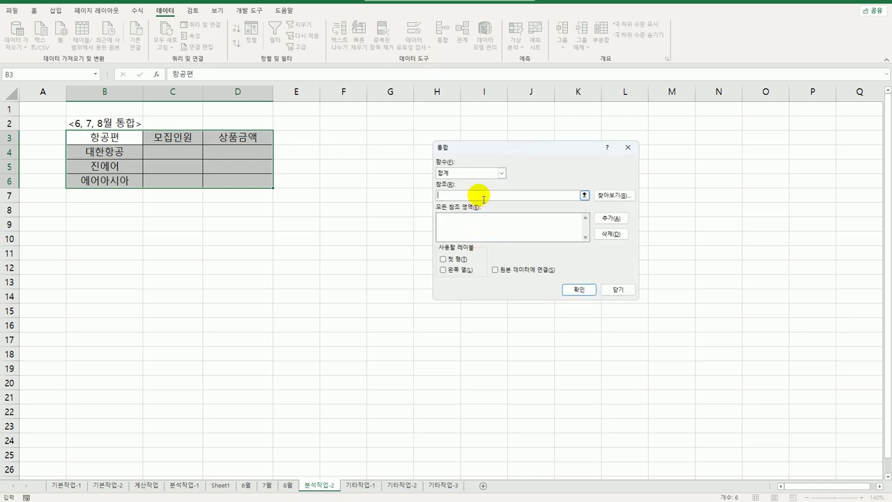
click(494, 173)
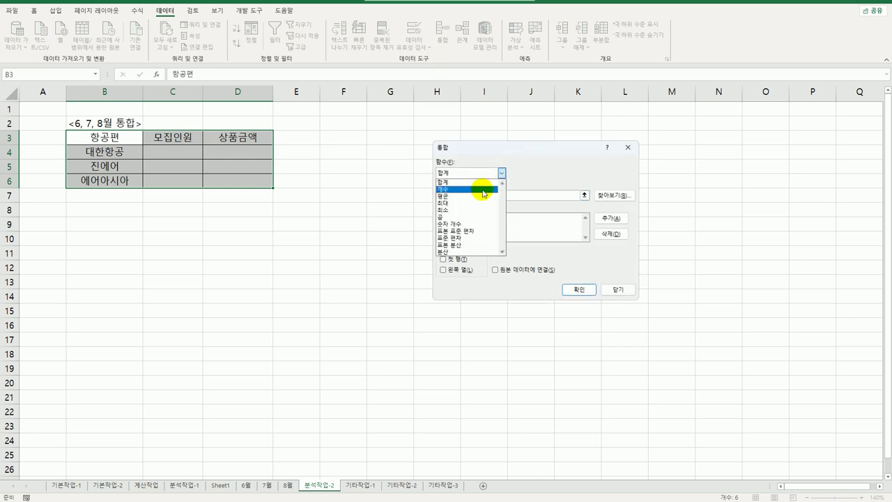
click(481, 194)
click(481, 195)
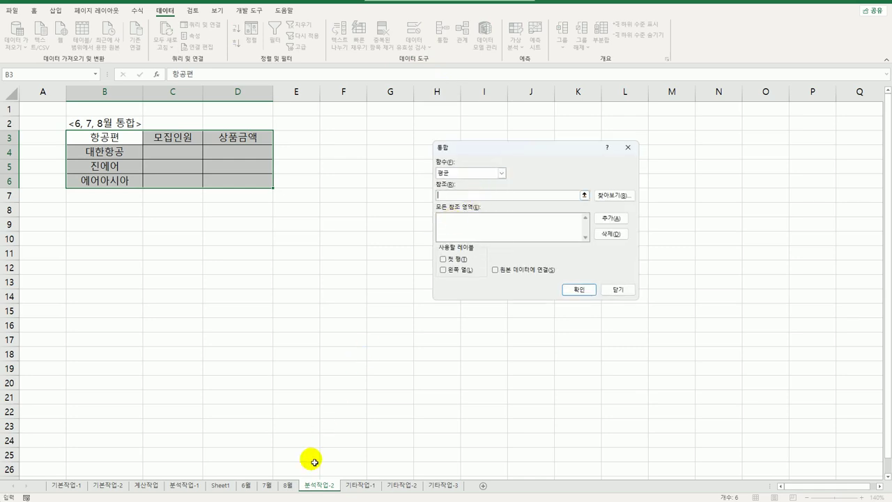
- Add the range C2:F9 from each of the 6월, 7월 and 8월 sheets to the consolidation references
click(246, 484)
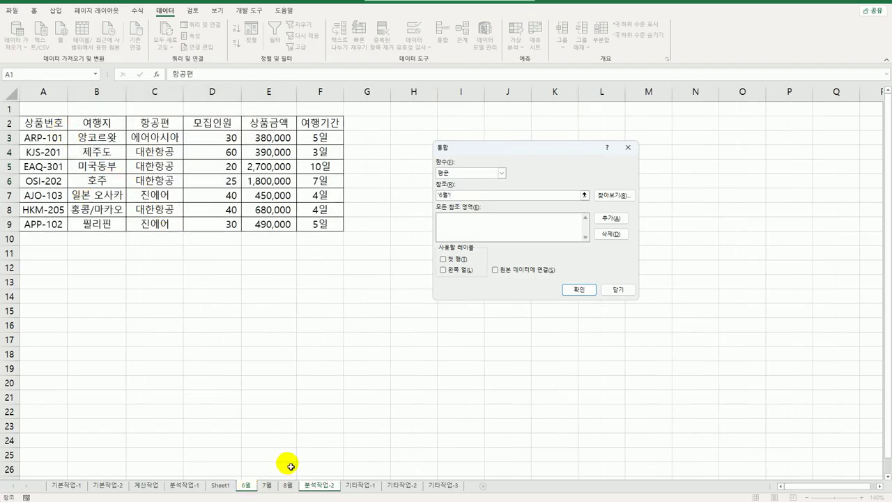
click(321, 485)
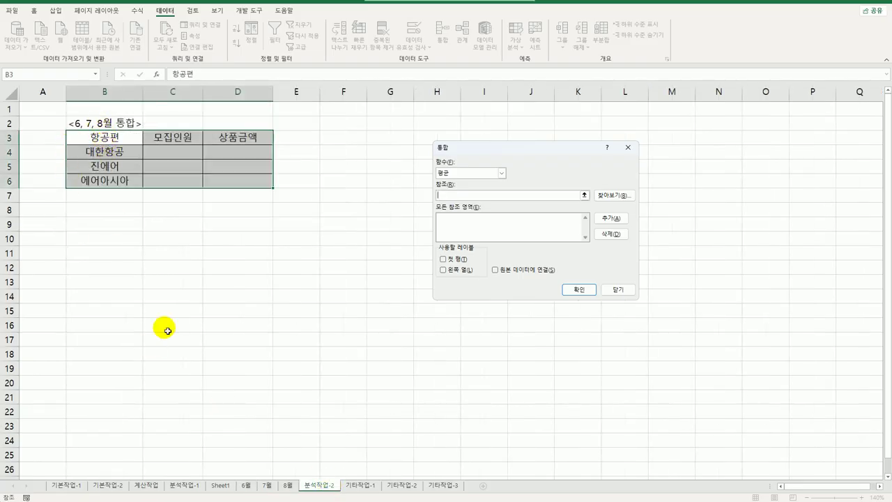
click(248, 486)
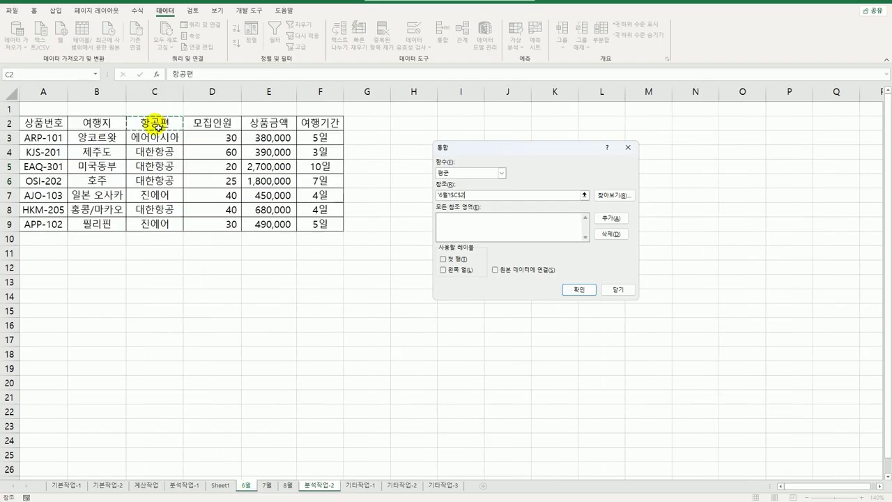
drag(155, 123, 301, 228)
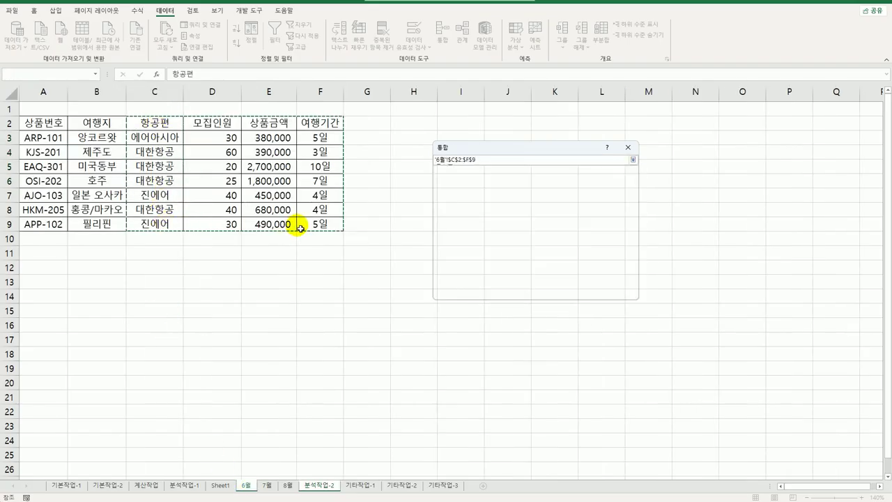
click(604, 218)
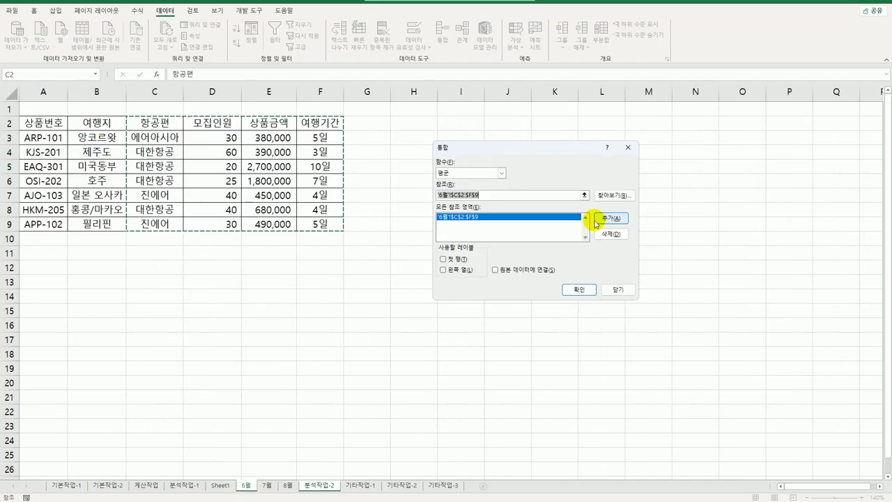
click(263, 486)
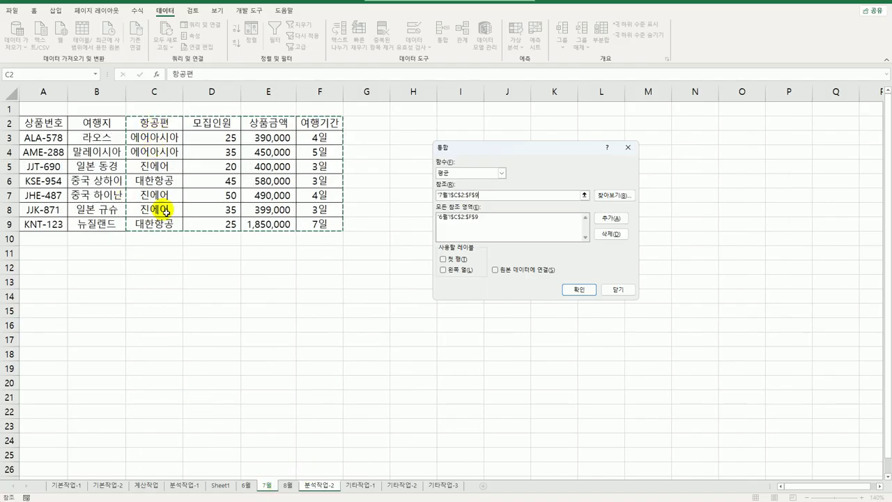
click(627, 223)
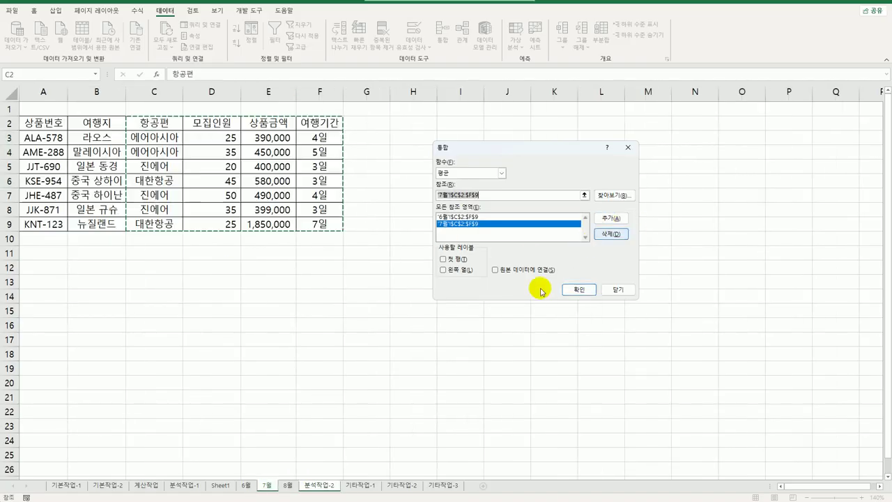
click(286, 485)
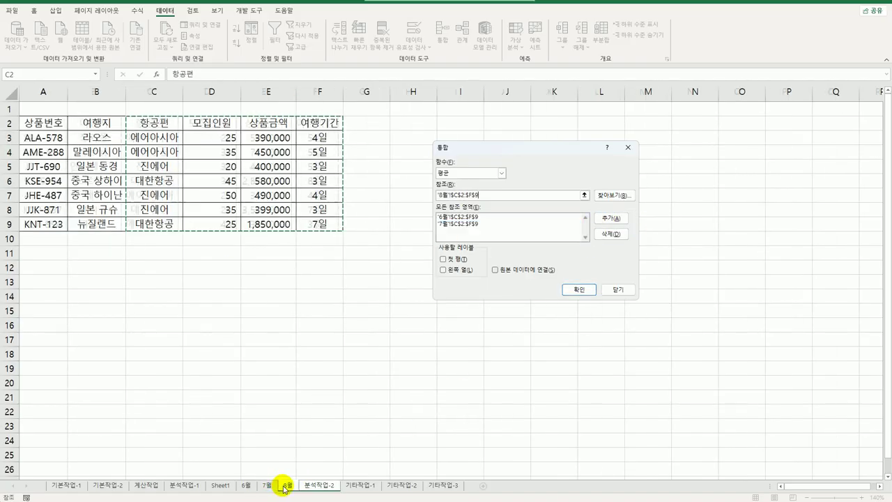
click(603, 220)
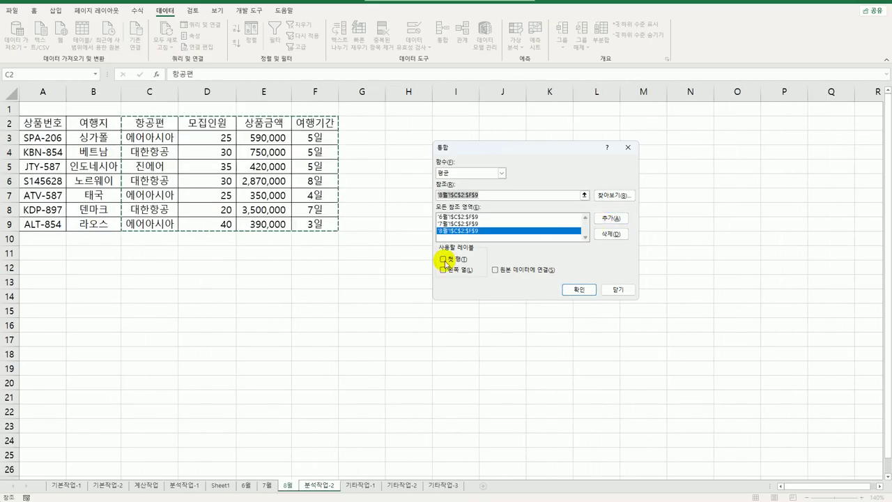
- Use the top row and left column as labels, link to the source data, and run the consolidation
click(443, 259)
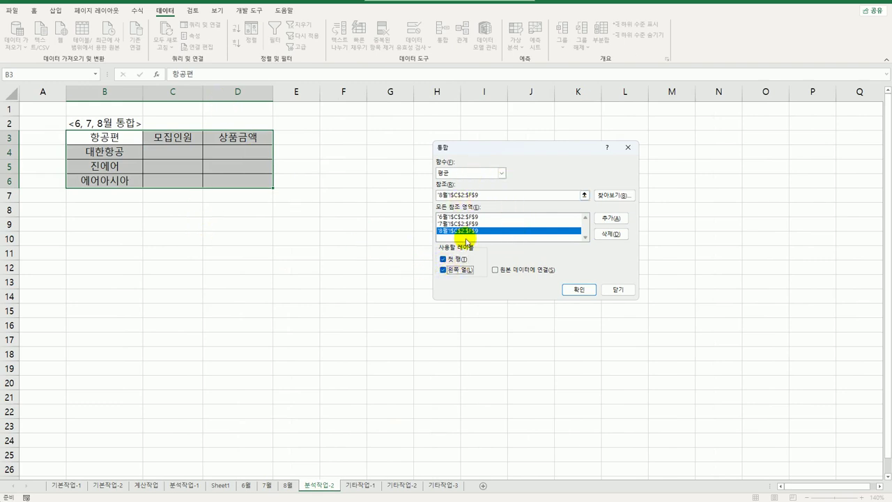
click(514, 272)
click(578, 290)
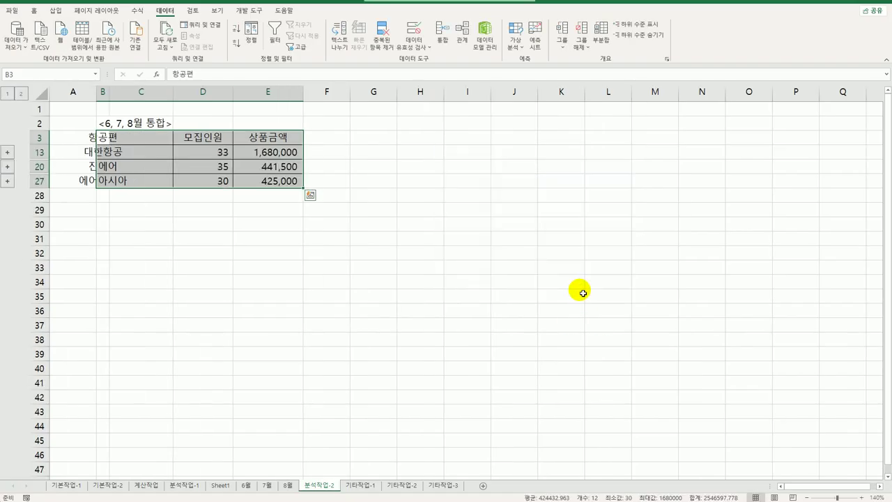
click(486, 285)
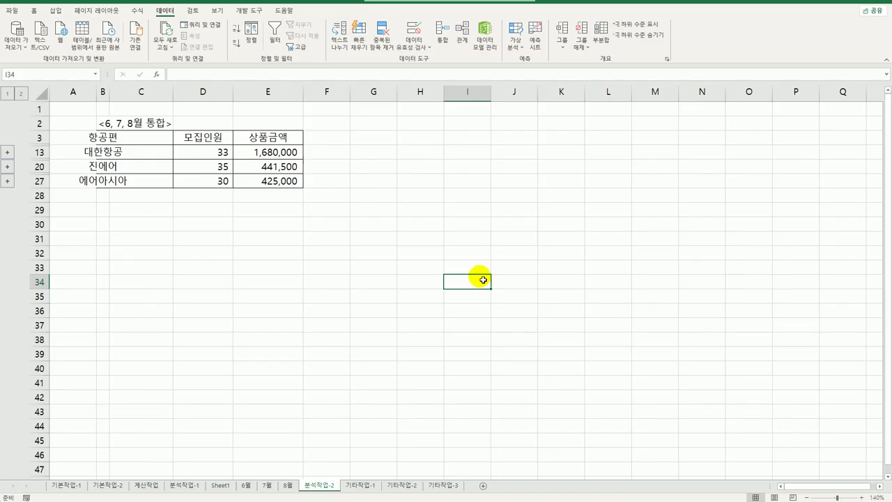
- Autofit column B to its contents and delete the empty column C from the consolidated table
double_click(109, 92)
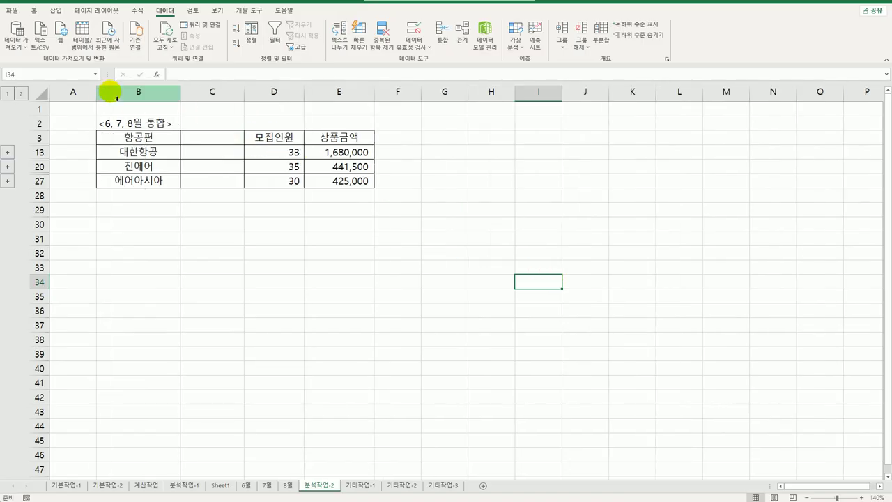
click(216, 92)
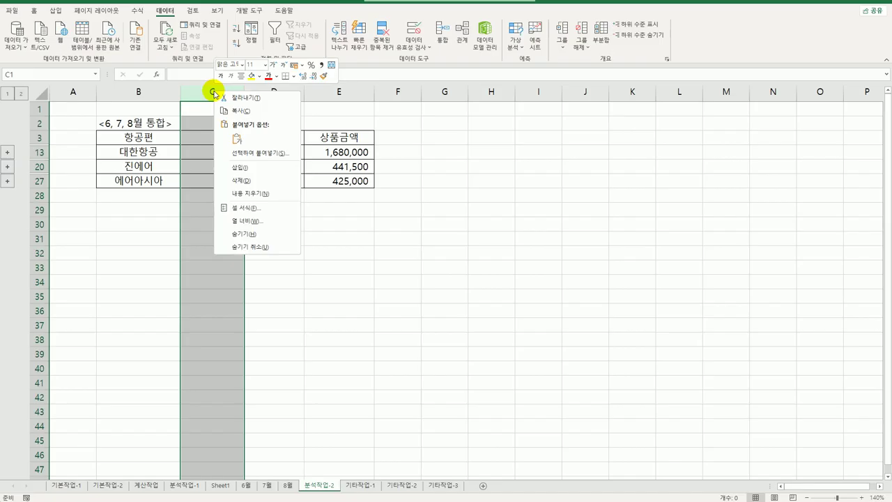
click(258, 180)
click(411, 234)
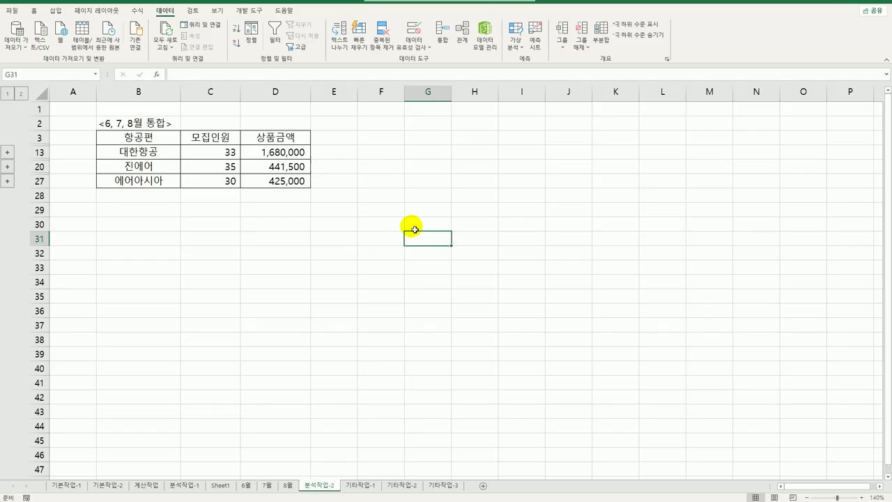
- On the 기타작업-1 sheet, change the chart's horizontal axis labels to the 어린이집명 cells B3:B7
click(361, 484)
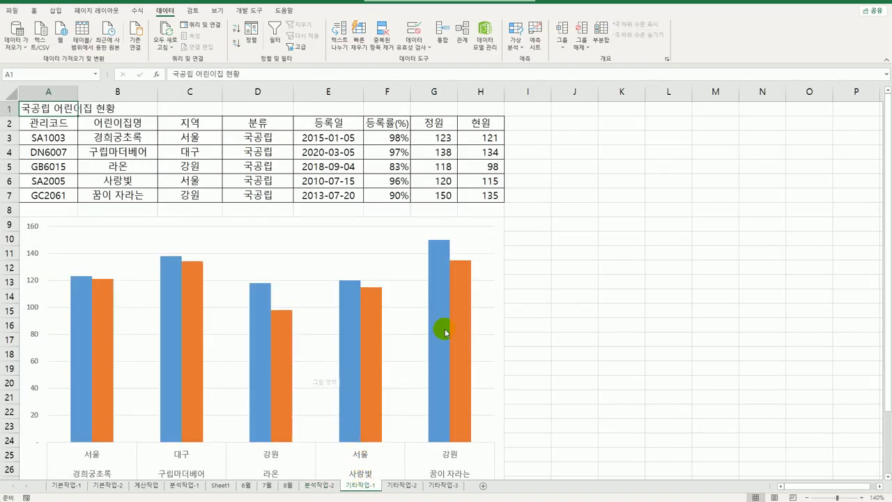
mouse_move(446, 333)
scroll(446, 332, down, 3)
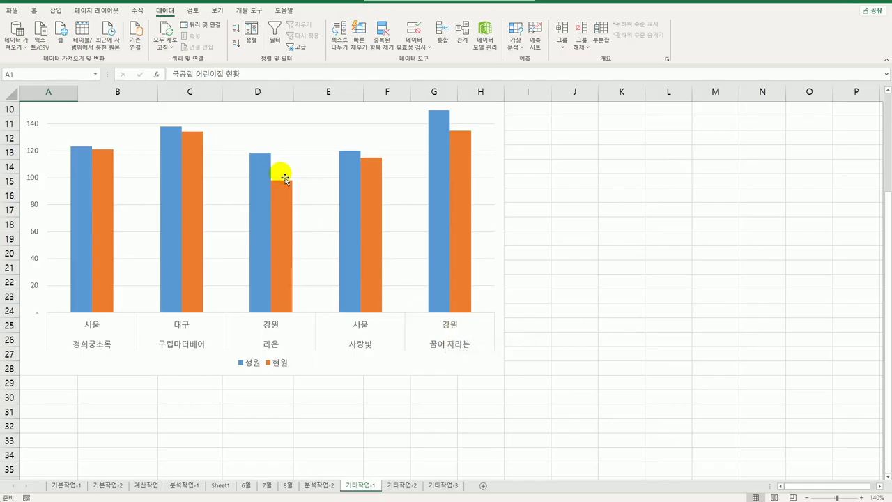
right_click(307, 143)
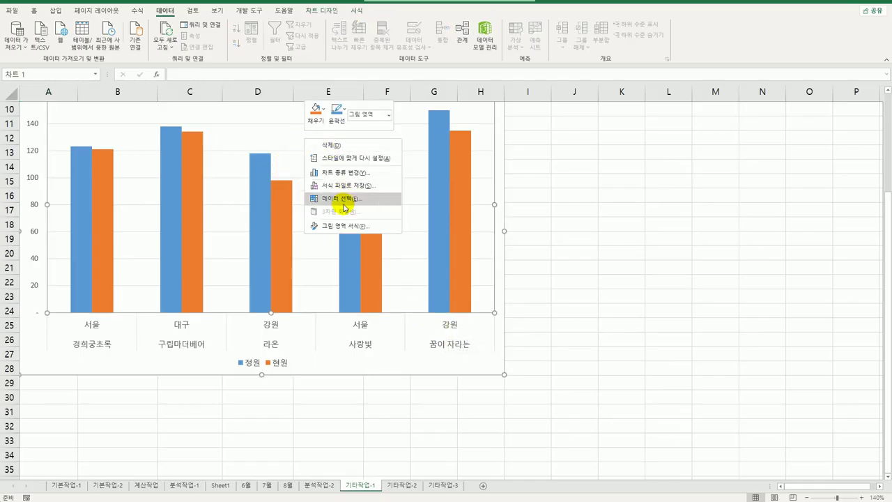
click(351, 143)
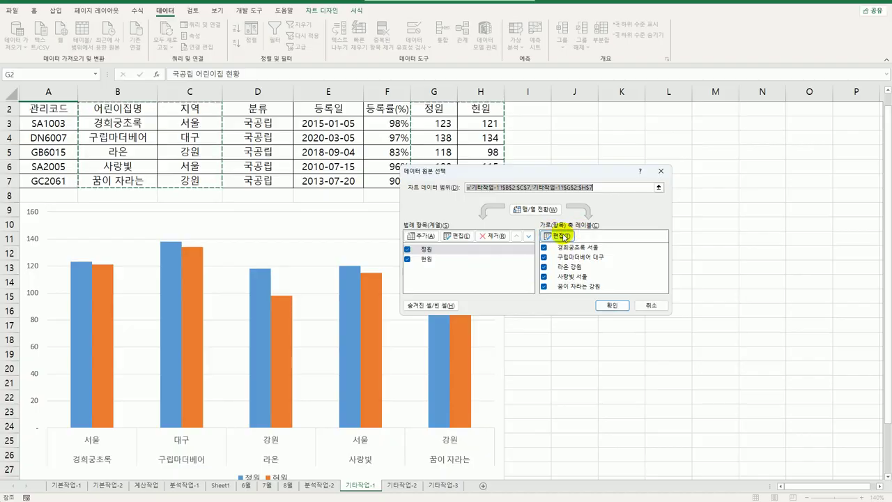
click(563, 236)
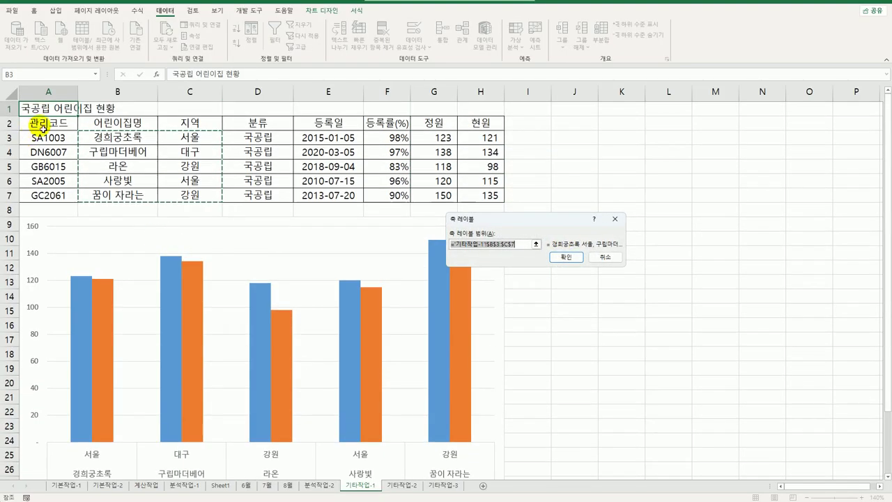
drag(129, 139, 128, 196)
click(565, 257)
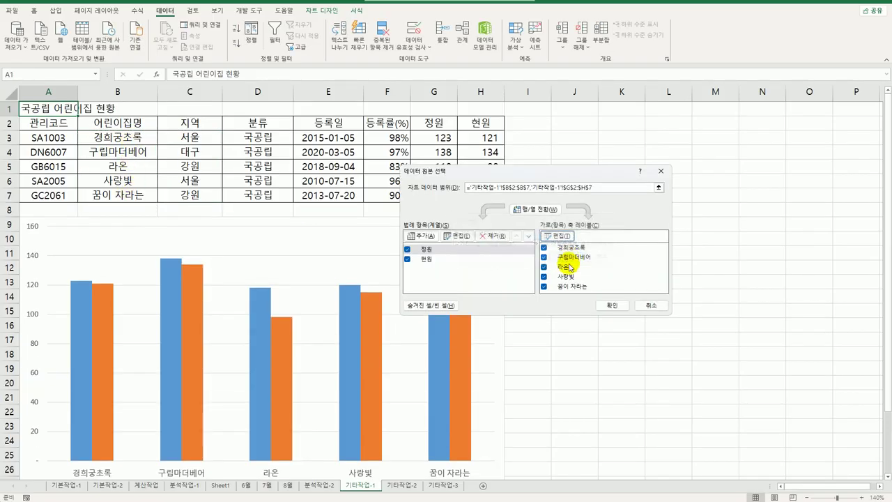
click(616, 359)
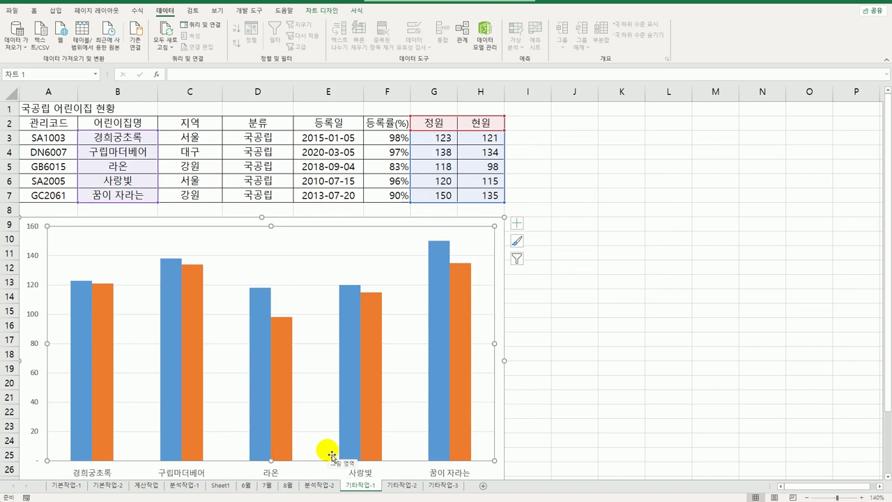
- Format the chart's major gridlines with a dashed line style
click(326, 285)
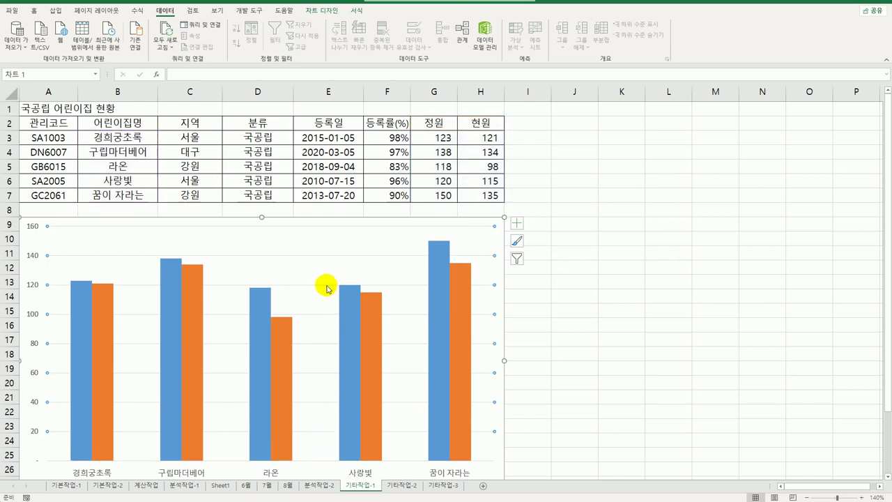
right_click(327, 288)
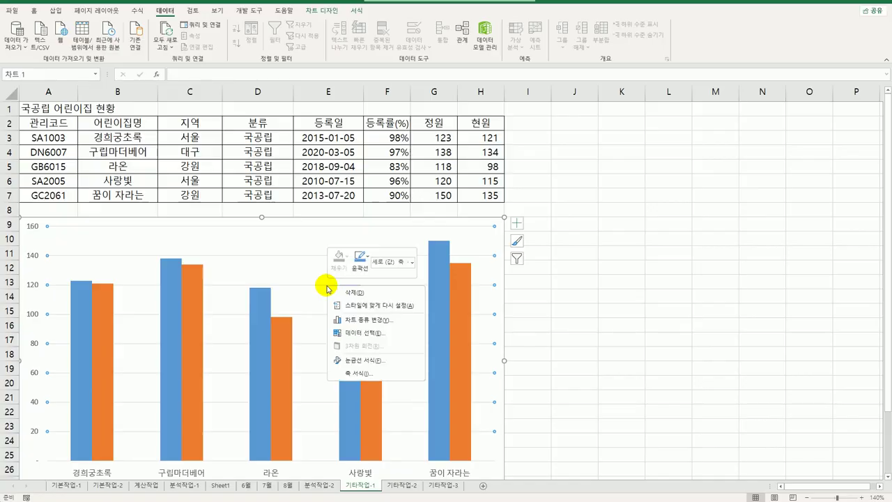
click(361, 368)
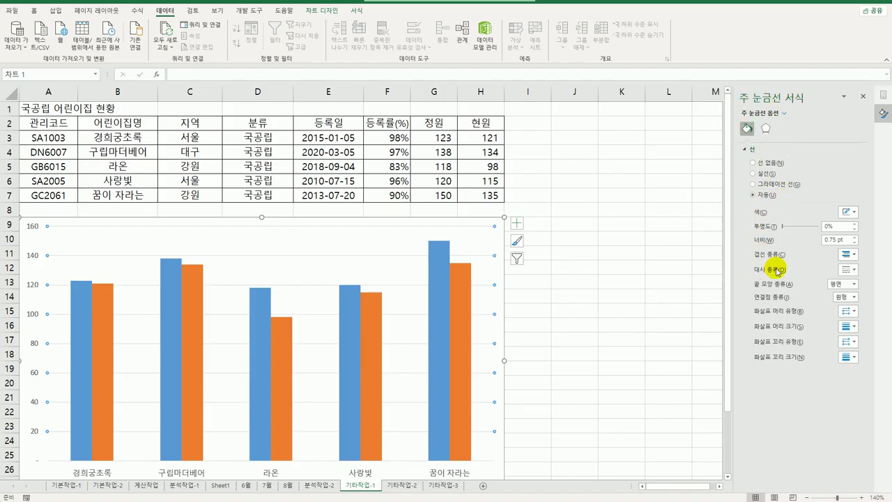
click(853, 270)
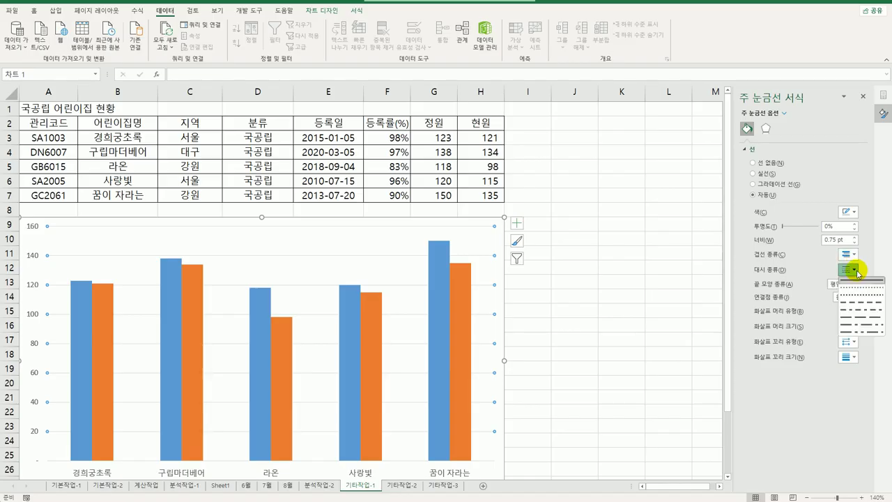
click(851, 307)
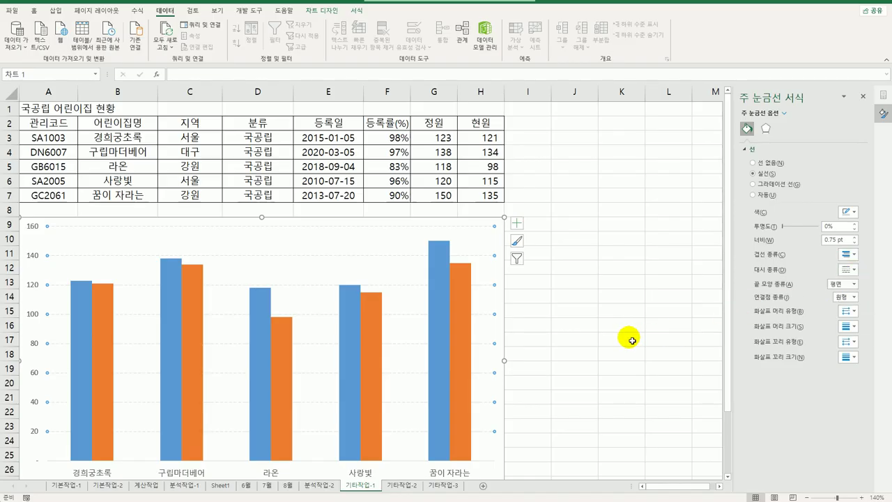
- Add a title to the chart and link its text to cell A1 of the 기타작업-1 sheet
click(517, 224)
click(538, 253)
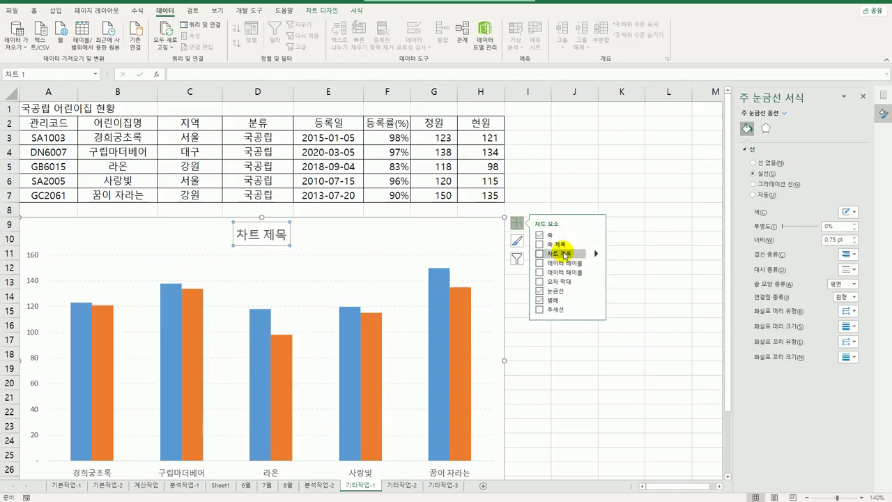
click(194, 75)
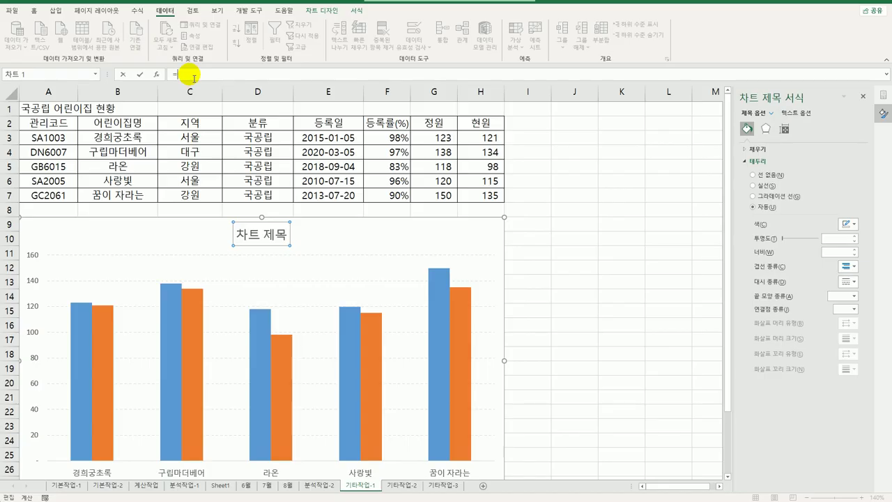
text(=)
click(44, 111)
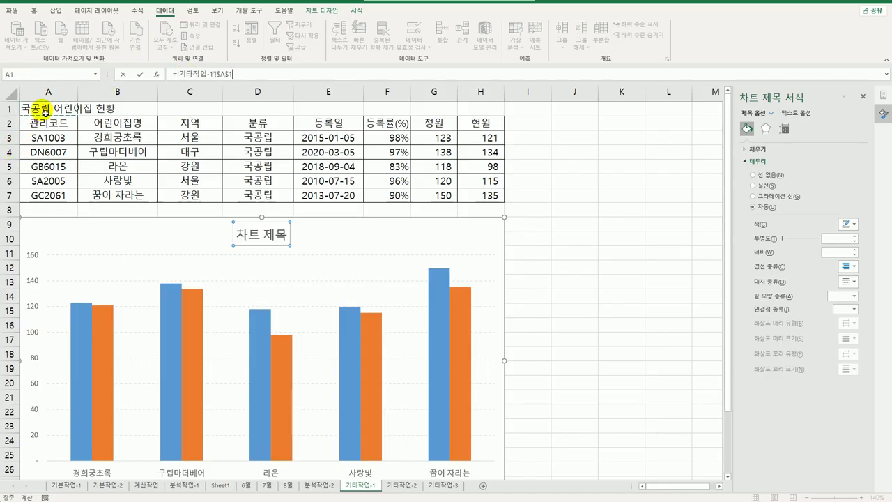
key(Return)
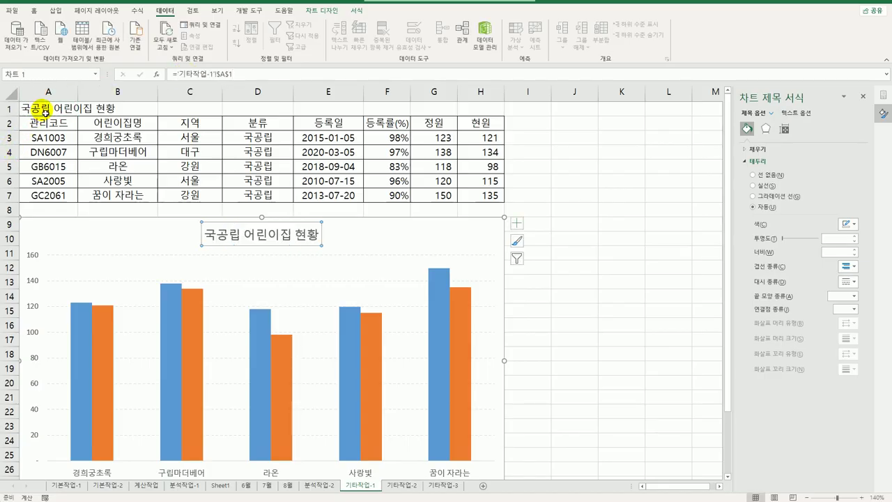
- Set the 정원 series' overlap to 50% and its gap width to 100%
scroll(310, 348, down, 1)
scroll(310, 348, down, 2)
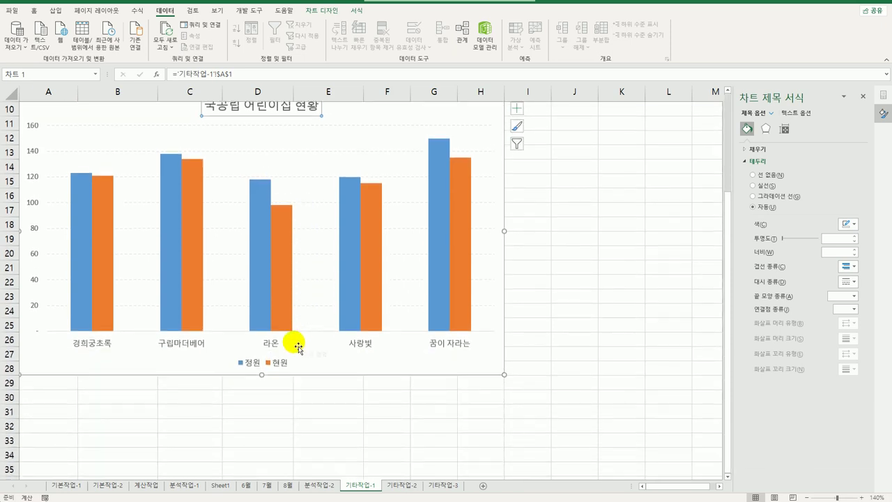
click(172, 227)
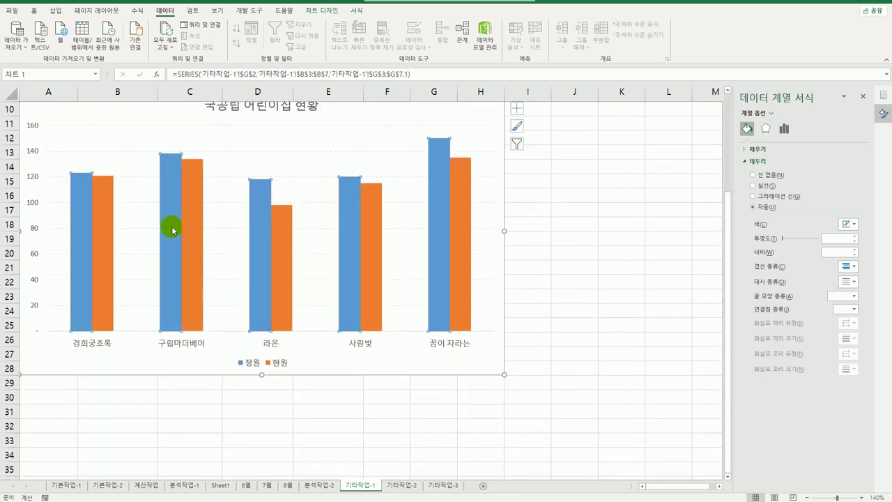
click(783, 128)
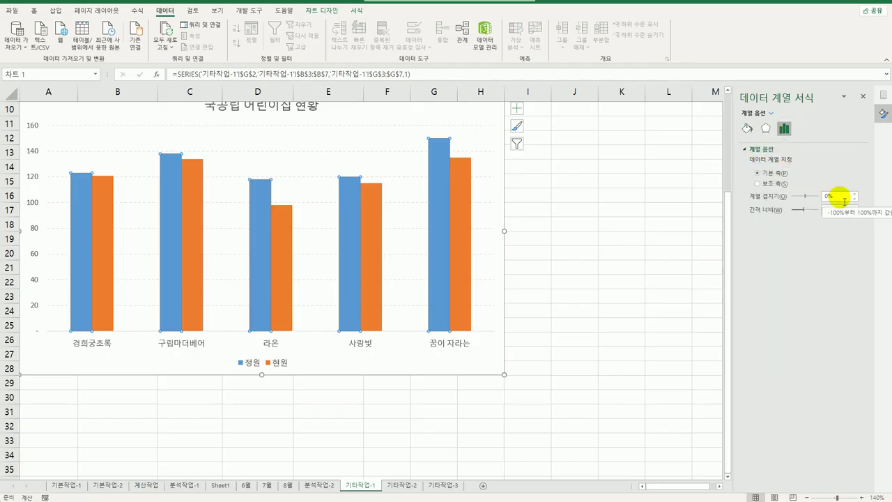
text(5)
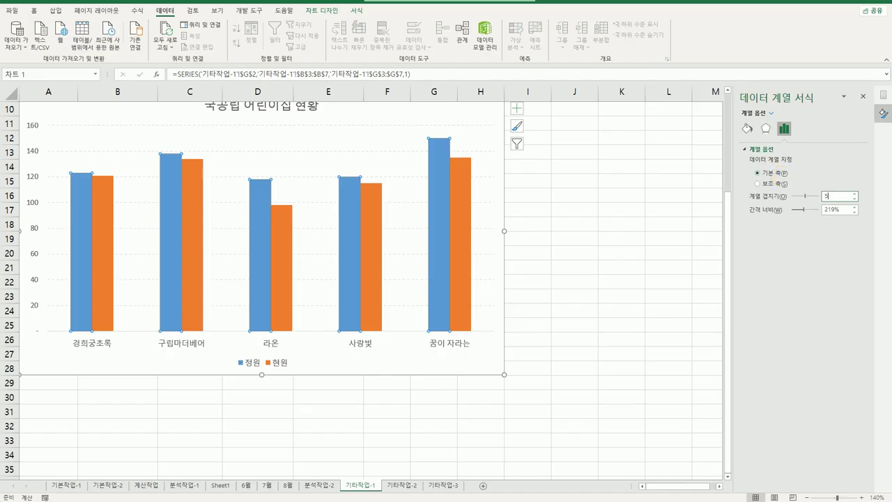
click(831, 209)
text(100)
key(Return)
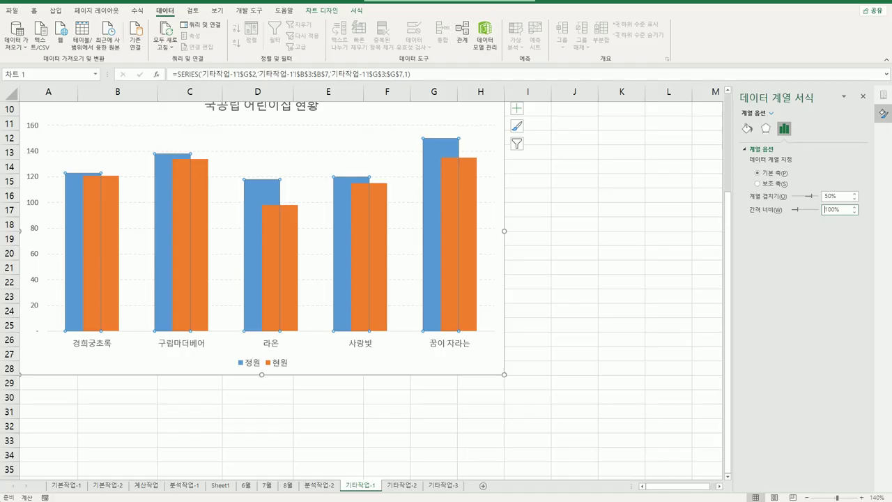
- Remove the chart's legend and add a data table with legend keys
click(518, 112)
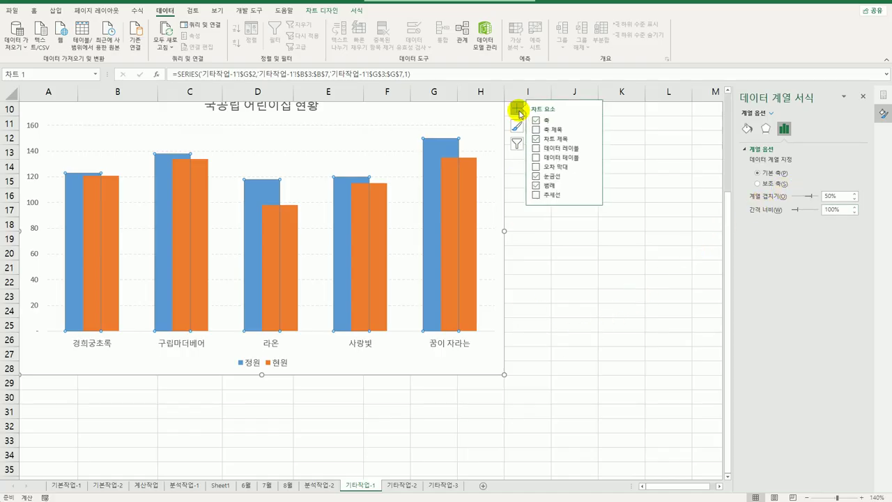
click(540, 186)
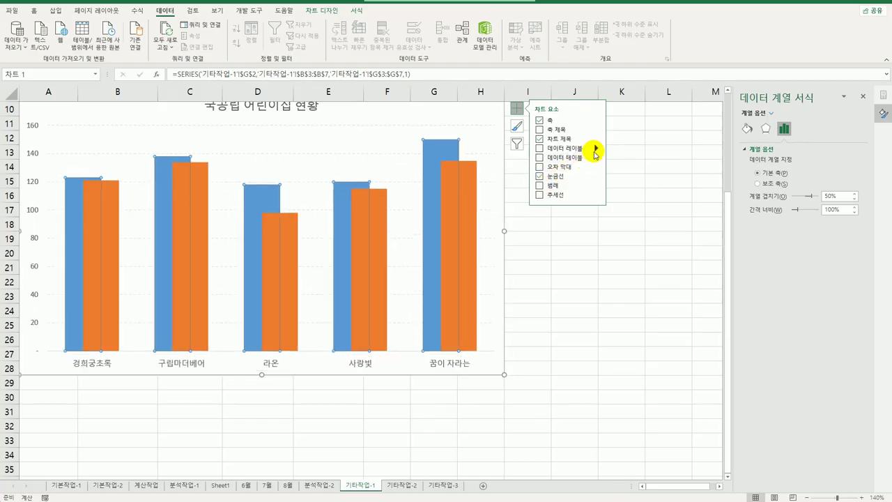
click(596, 159)
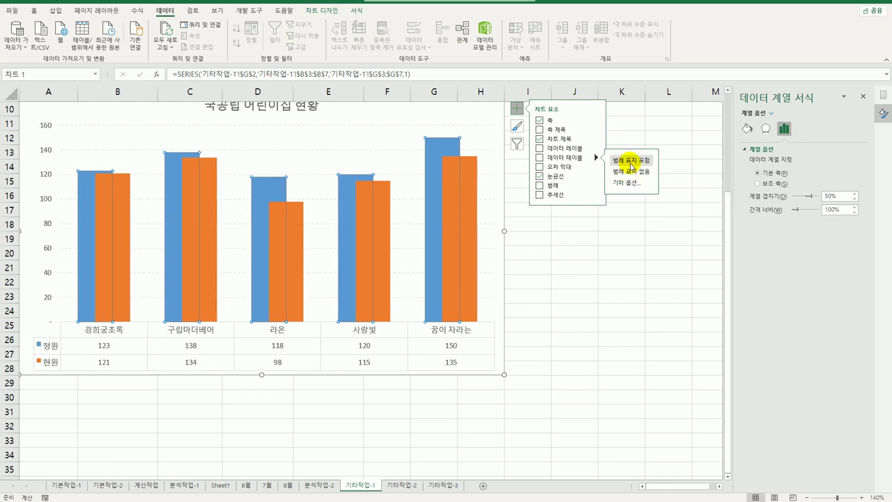
click(630, 166)
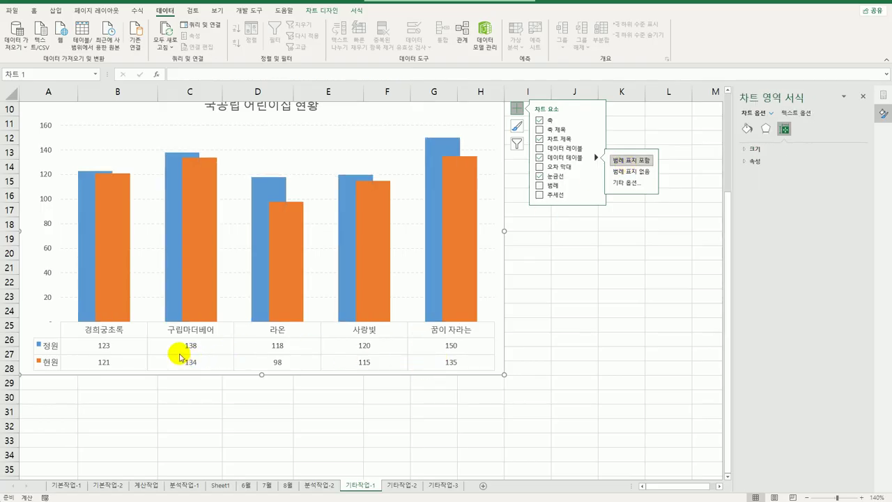
- Turn off the horizontal, vertical and outline borders of the chart's data table
click(217, 359)
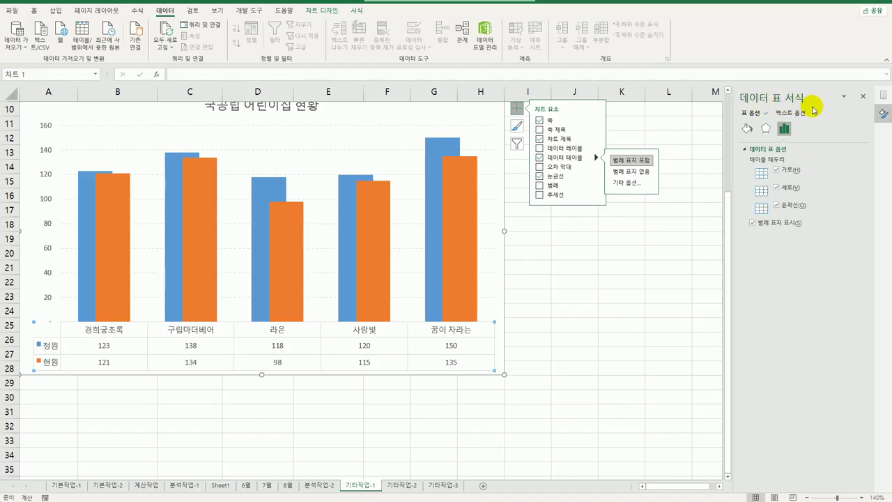
click(776, 169)
click(776, 188)
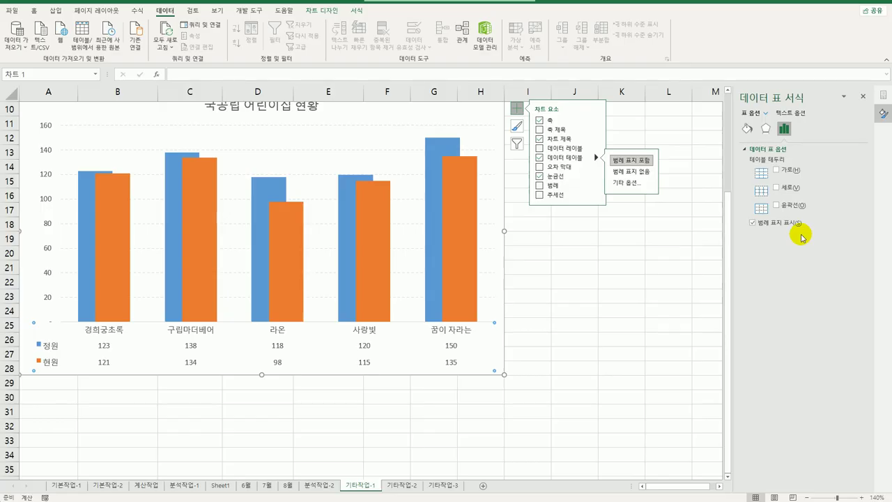
- Add a data callout to only the 꿈이 자라는 point of the 정원 series
click(432, 243)
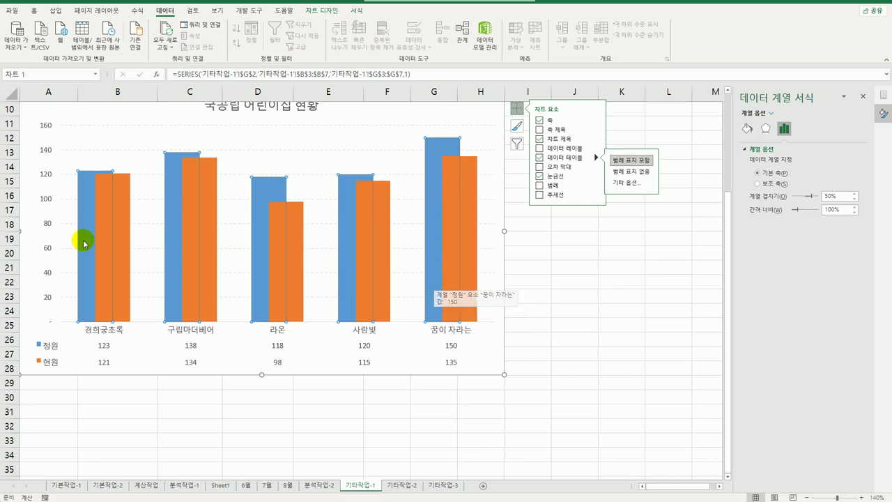
click(433, 155)
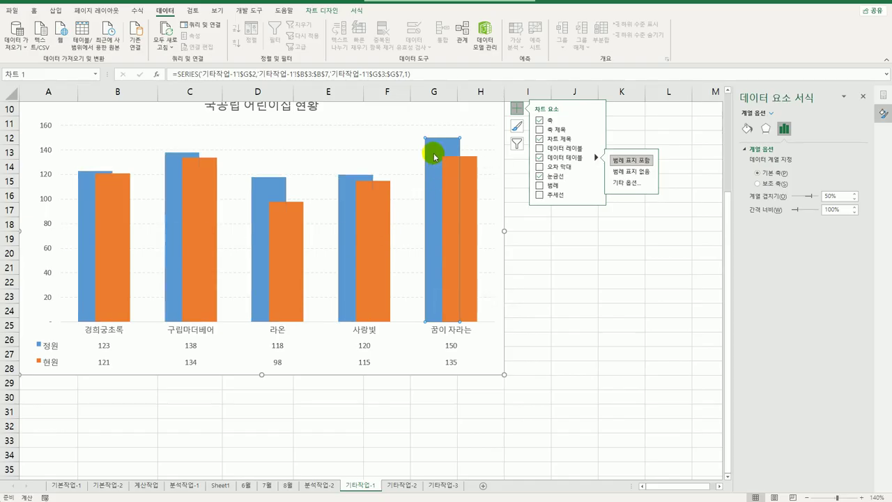
scroll(558, 282, up, 3)
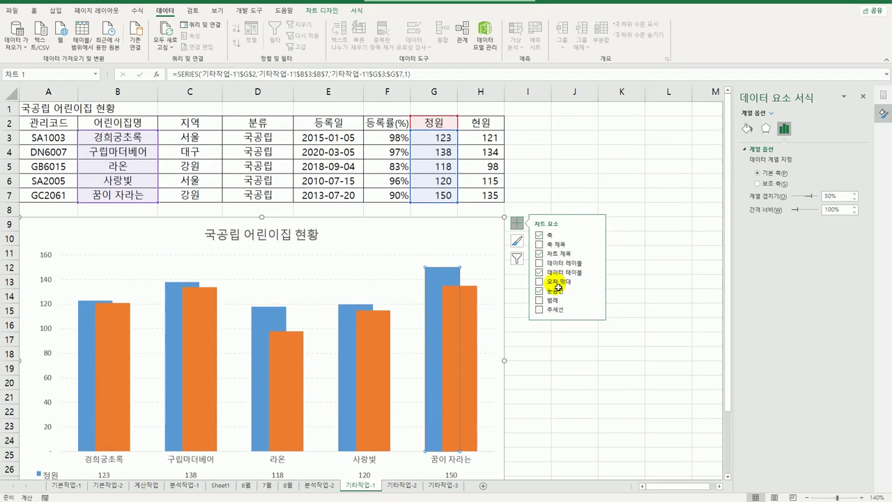
right_click(443, 281)
mouse_move(536, 354)
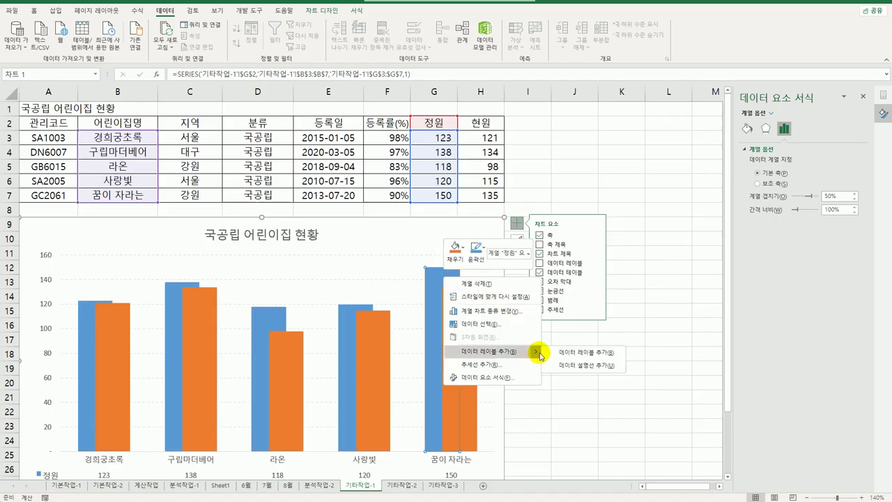
click(581, 366)
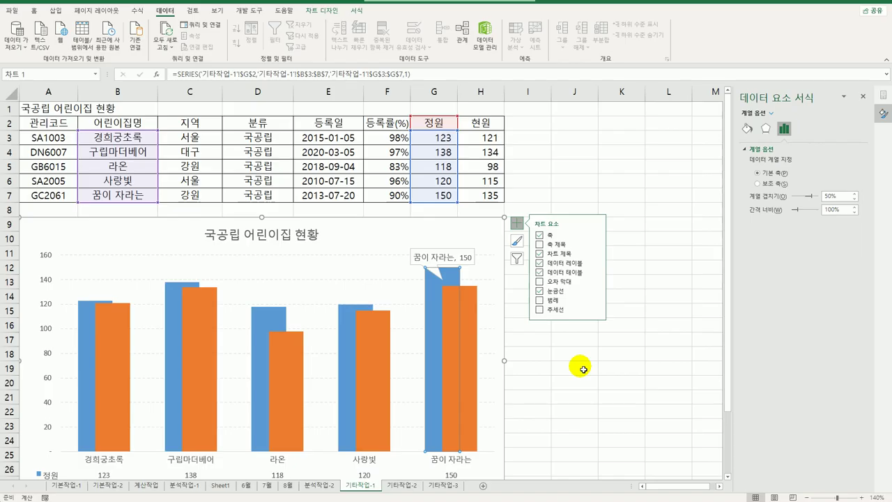
- Change the shape of the 꿈이 자라는 data label to an oval speech bubble callout
click(468, 267)
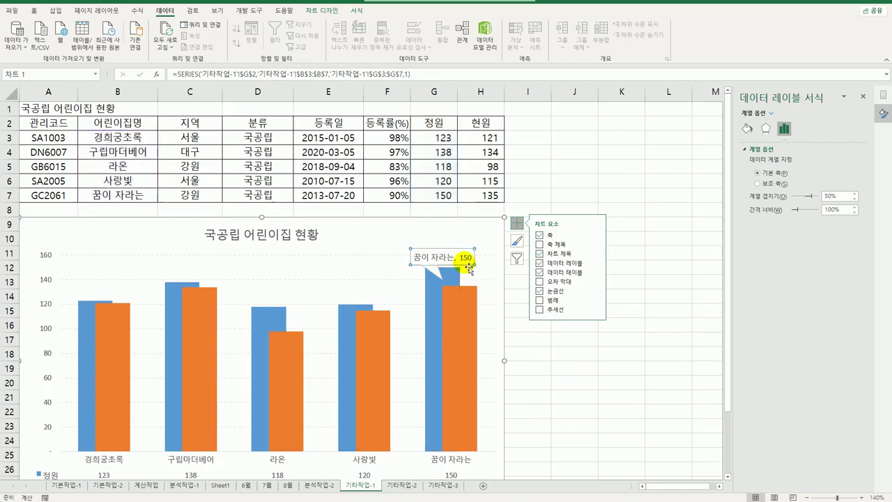
right_click(469, 268)
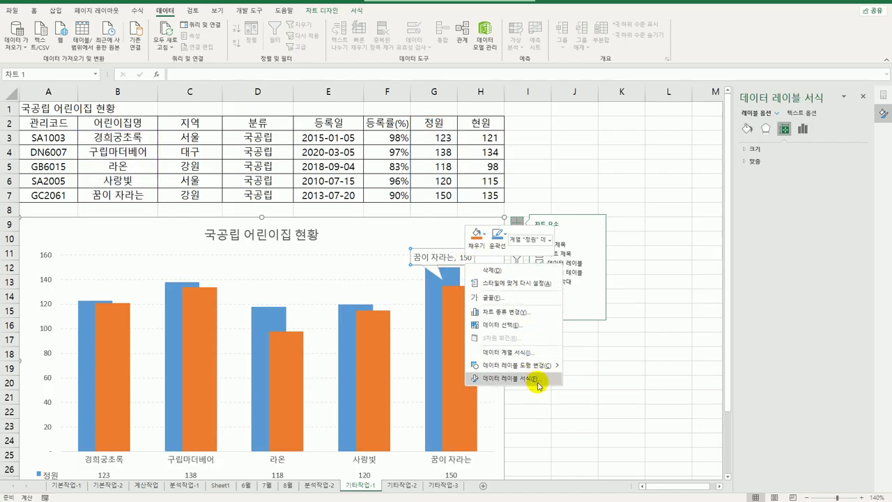
mouse_move(541, 370)
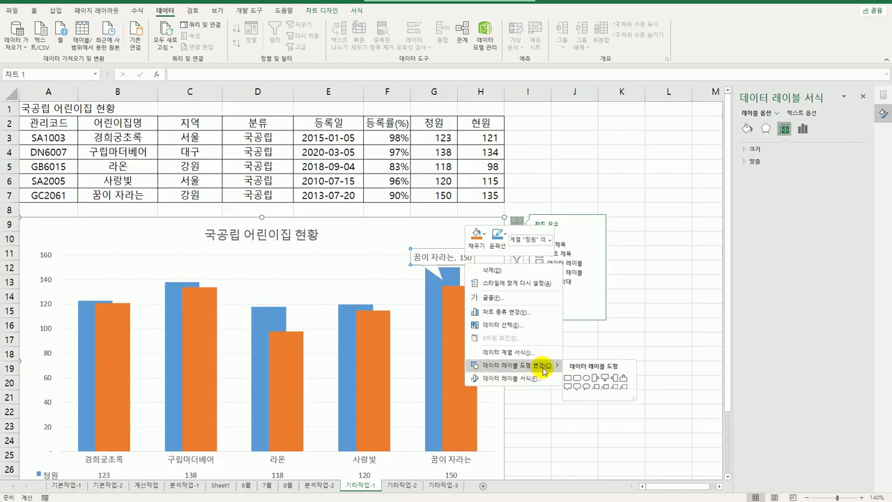
click(585, 387)
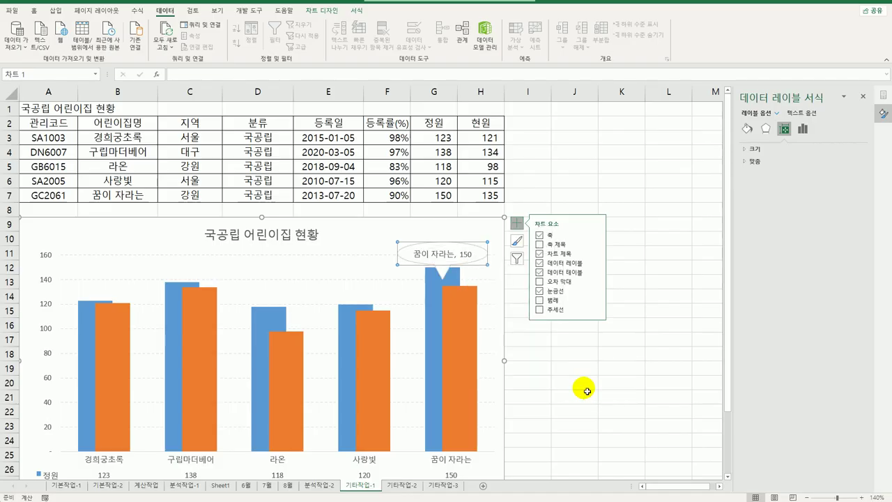
click(587, 391)
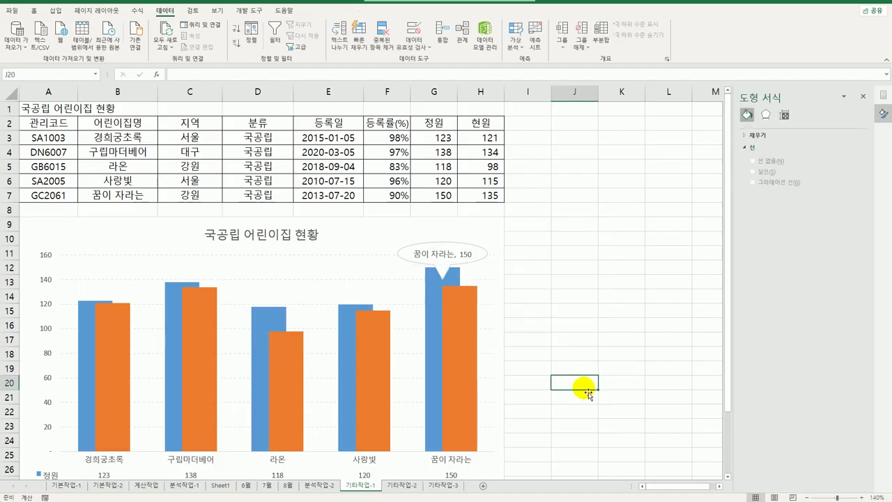
- Fill the chart area with the lightest blue theme colour
click(347, 226)
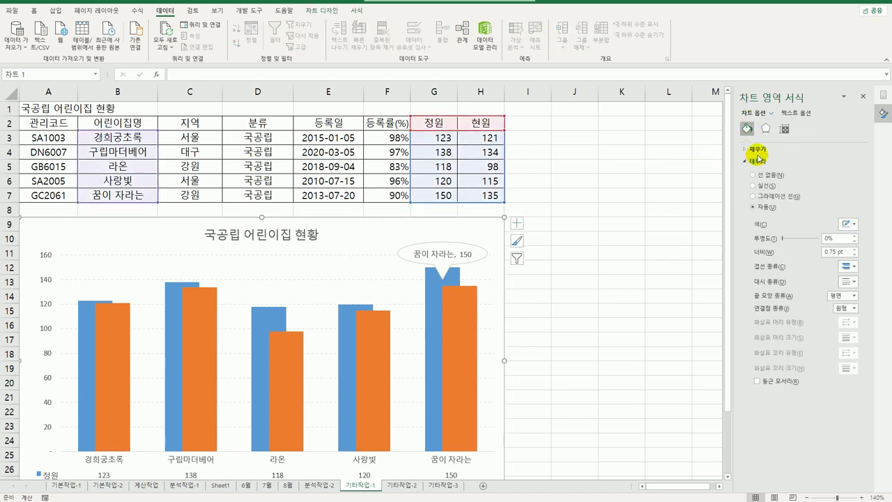
click(757, 150)
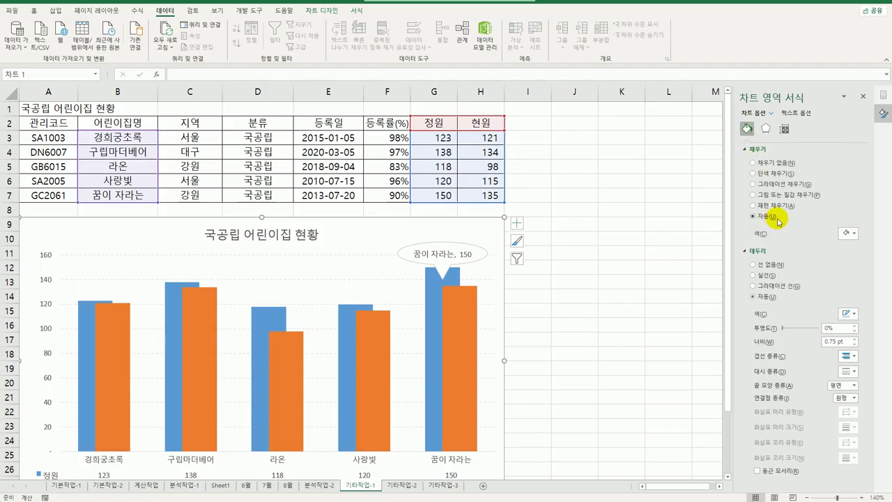
click(853, 234)
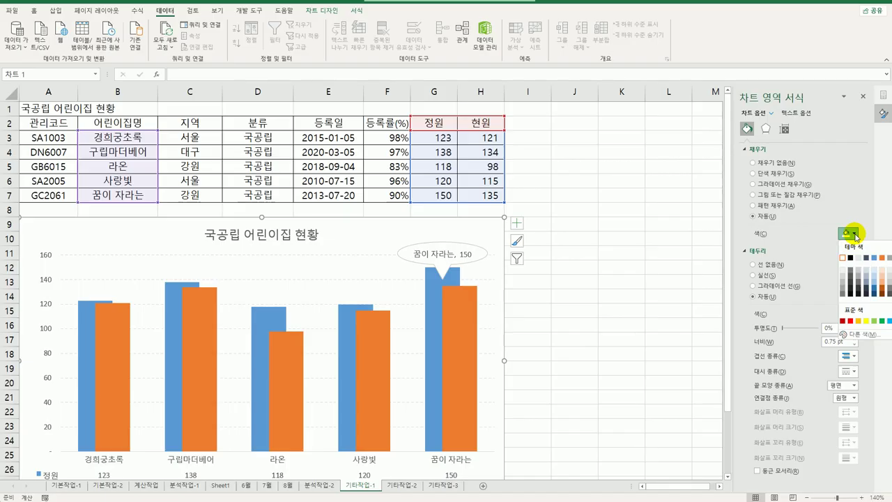
click(875, 274)
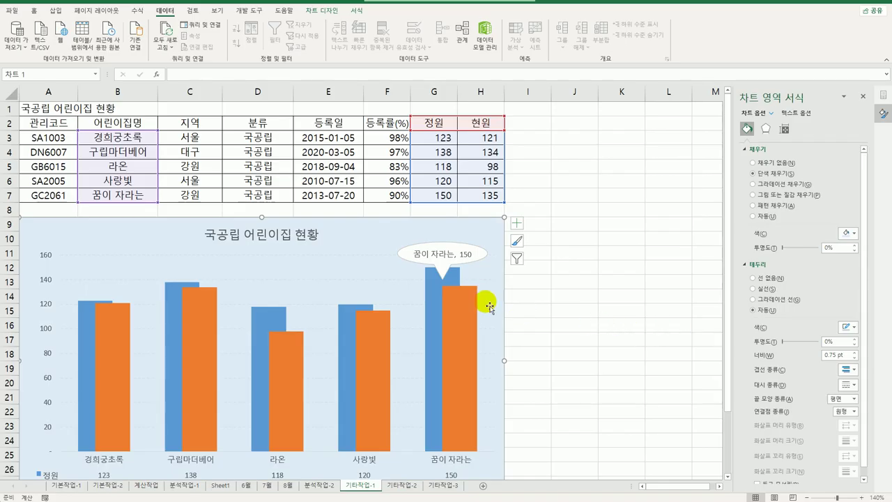
- Fill the chart's plot area with the theme colour 흰색, 배경 1
click(393, 274)
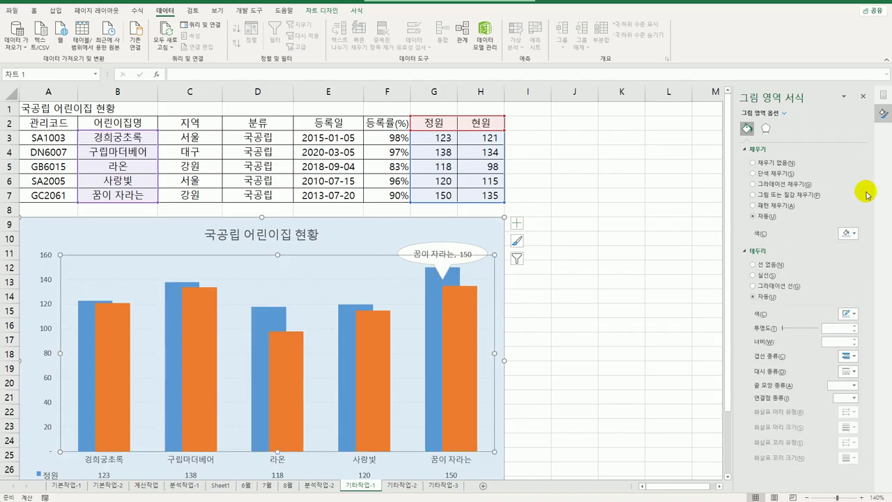
click(847, 233)
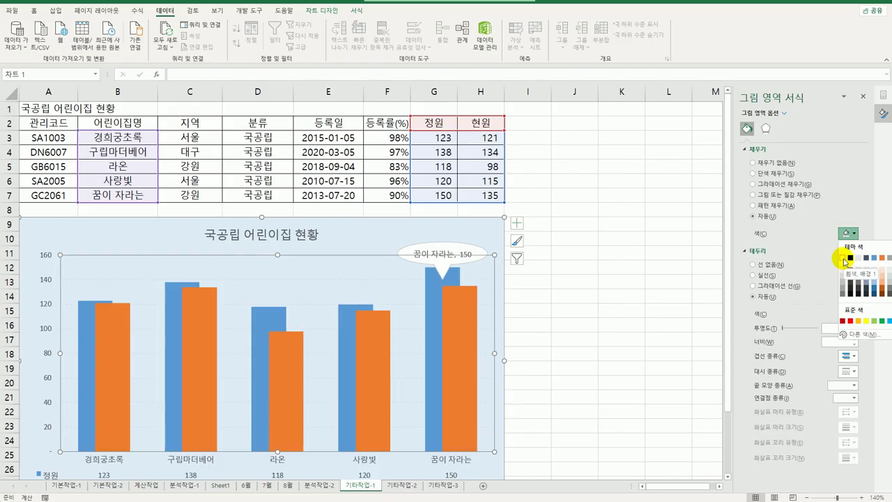
click(843, 259)
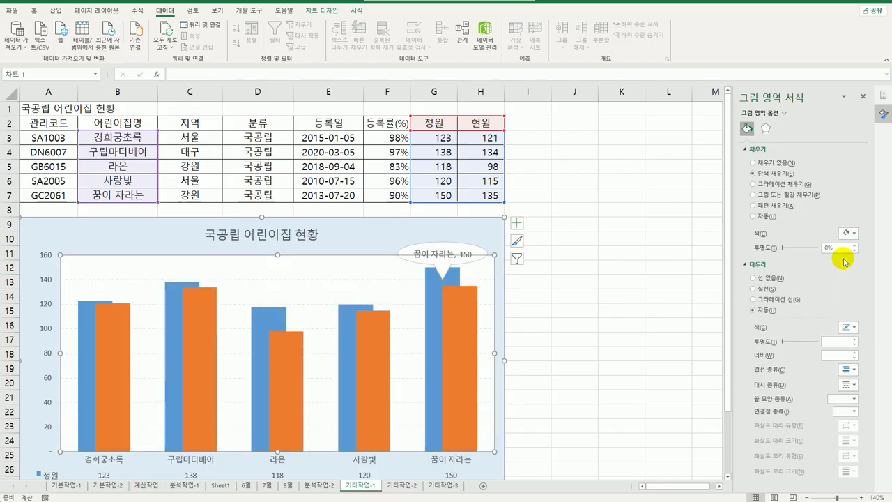
click(590, 247)
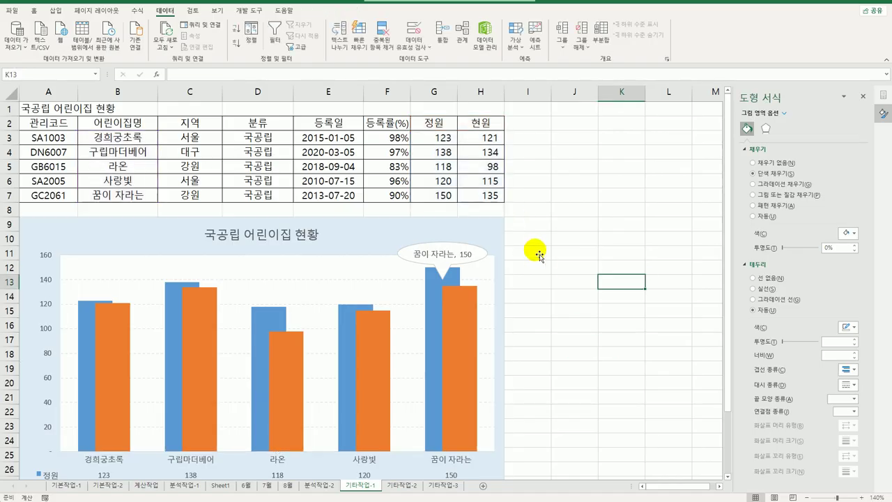
- Apply the preset shape effect 기본 설정 2 to the chart area of the childcare centre chart
click(496, 234)
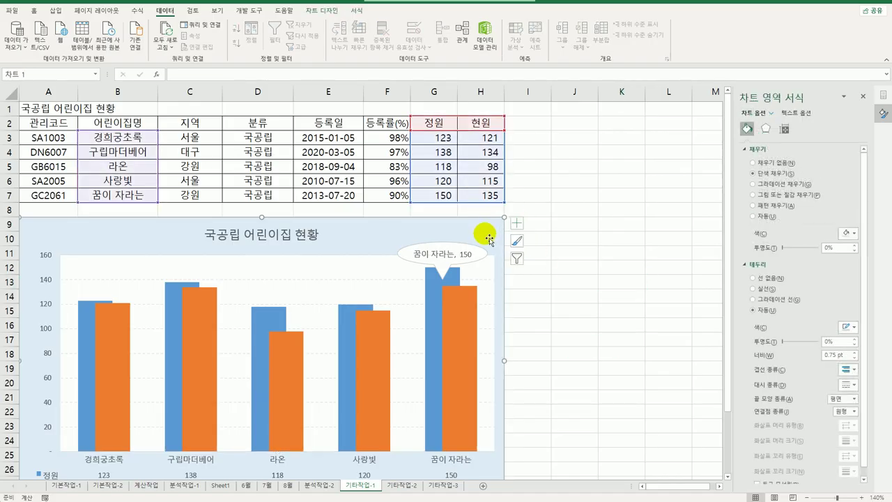
click(355, 11)
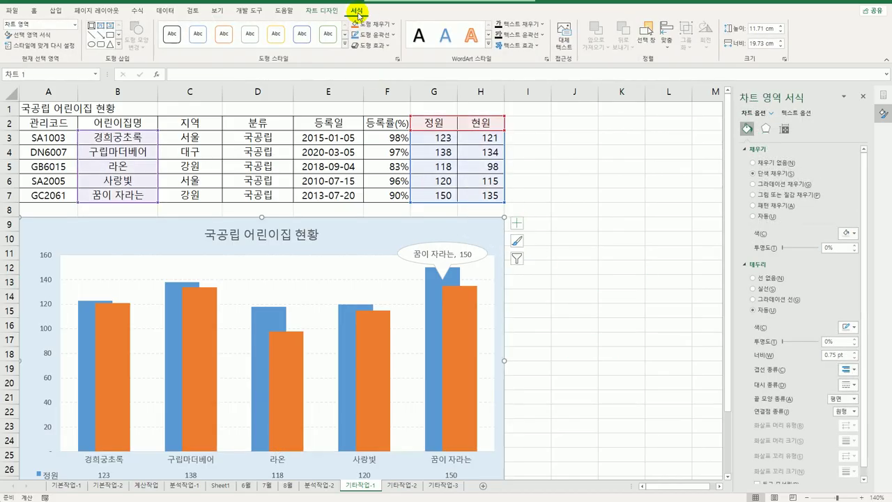
click(368, 46)
mouse_move(390, 64)
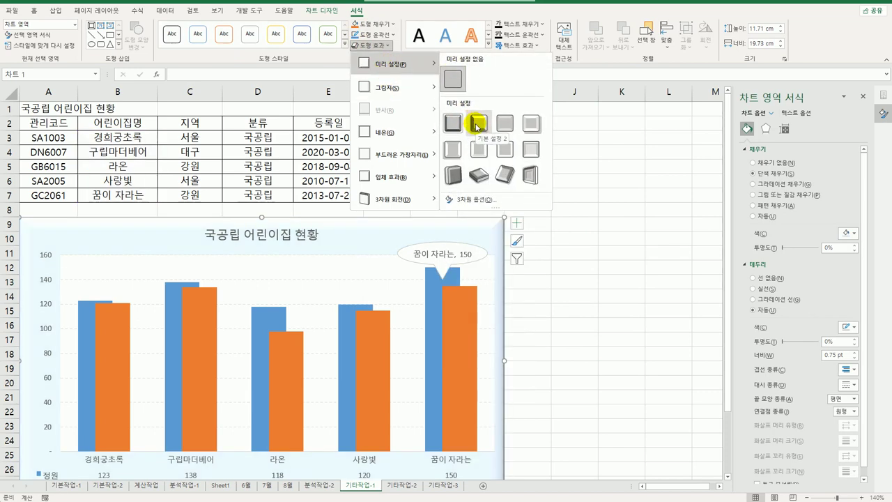
click(477, 127)
click(580, 308)
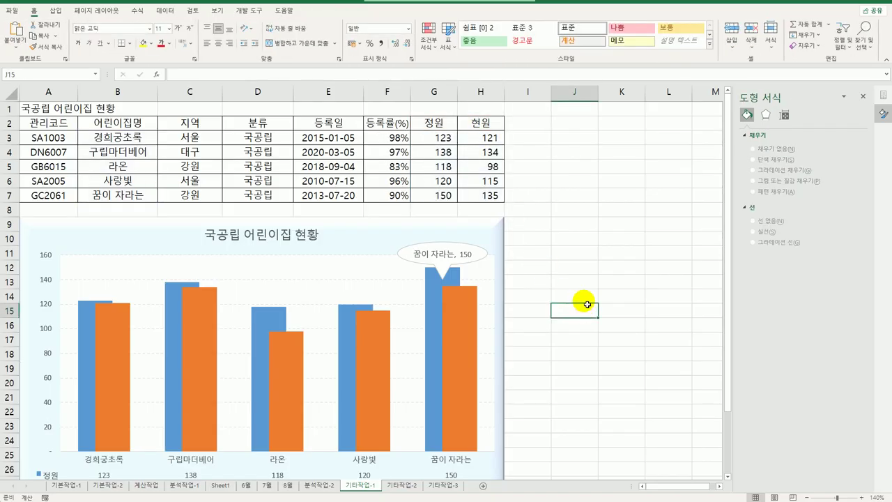
scroll(587, 307, down, 3)
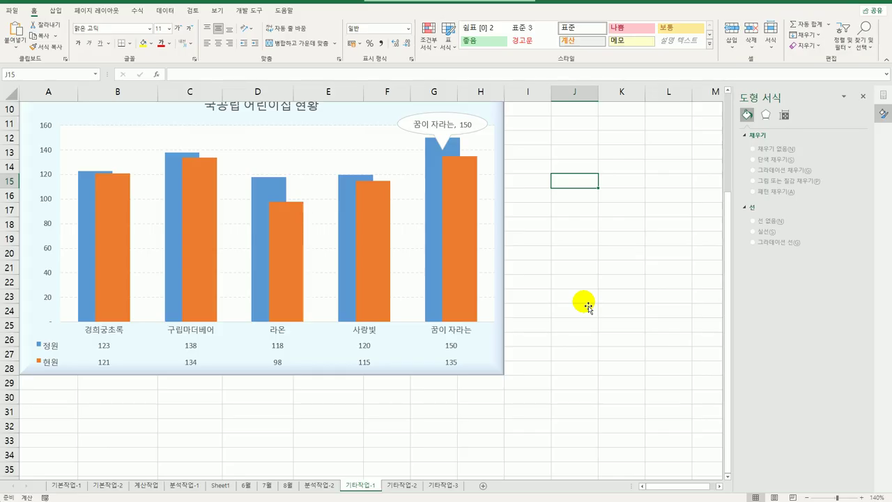
- On the 기타작업-2 sheet, draw a form control button covering H2:I3
click(404, 484)
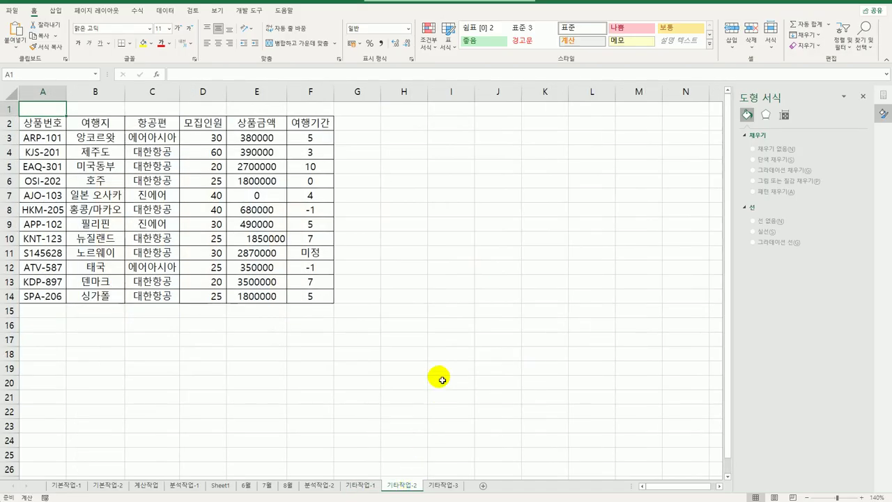
click(422, 324)
click(240, 12)
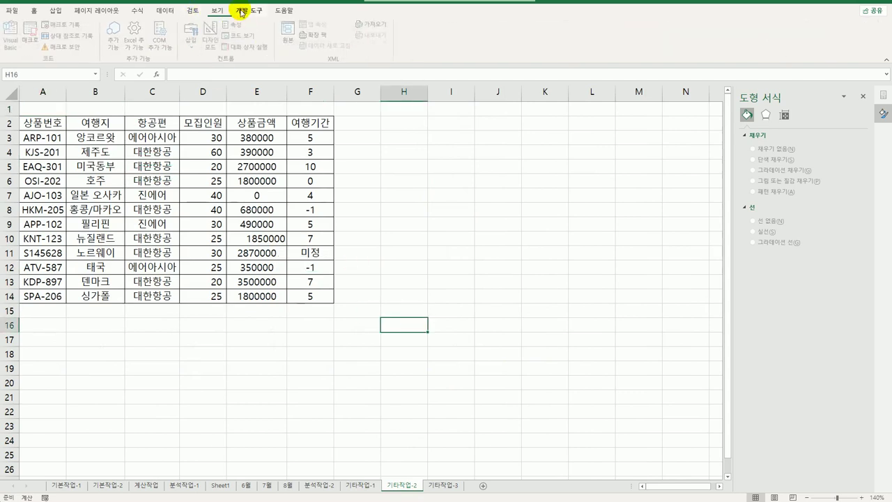
click(191, 34)
click(188, 72)
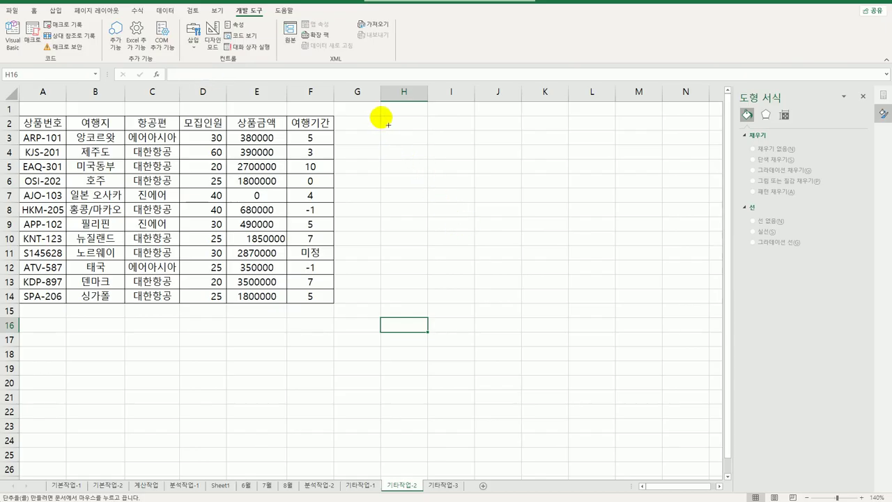
drag(388, 125, 464, 150)
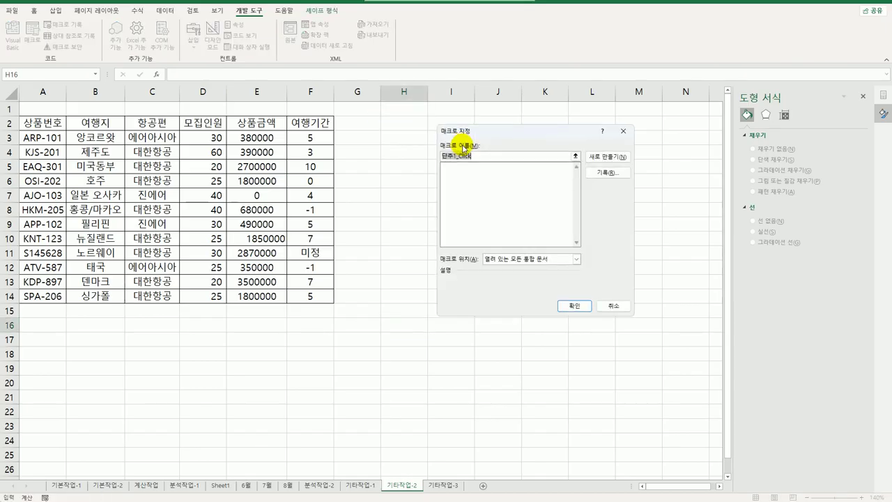
- Name the button's macro 서식설정 and start recording it in the current workbook
key(BackSpace)
text(서식설정)
click(597, 172)
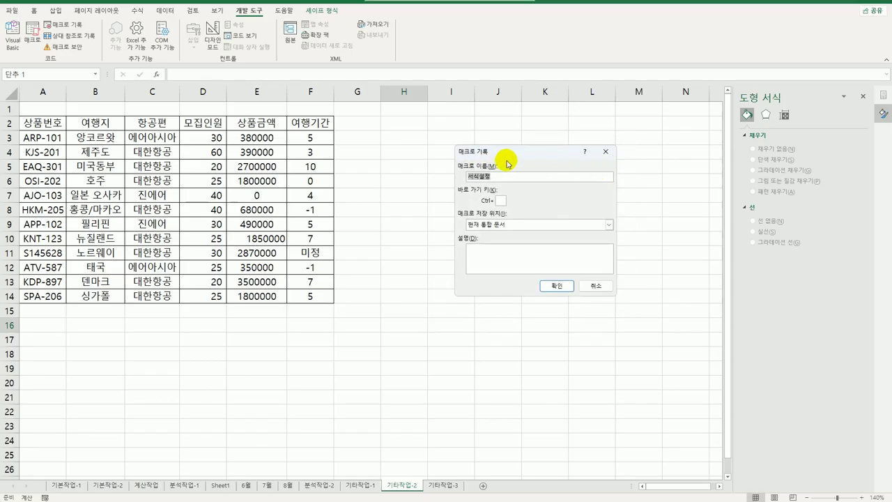
click(565, 289)
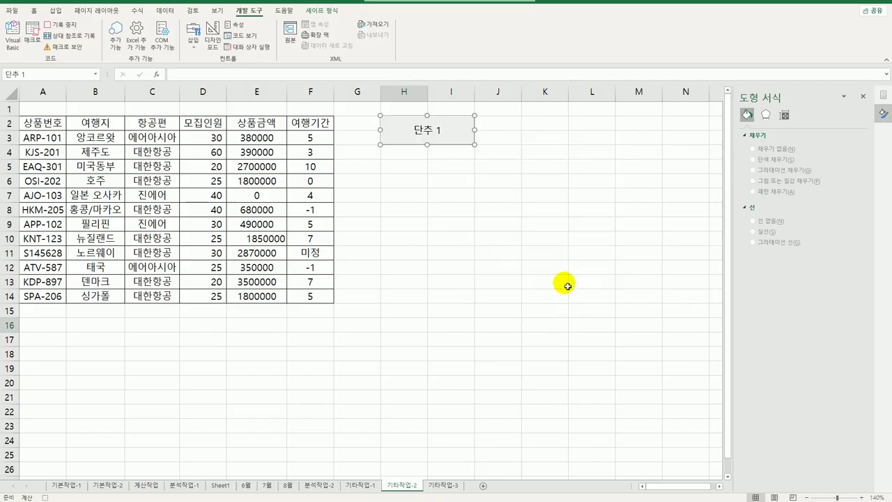
- Begin a custom number format for E3:E14 with [>=1000000]* #,##0,,"백만원"; followed by the condition [=0]
drag(262, 139, 255, 298)
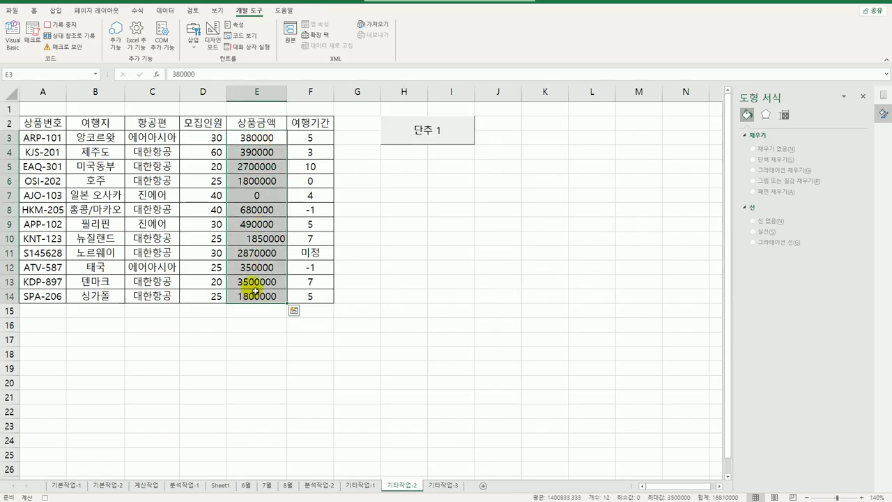
right_click(263, 137)
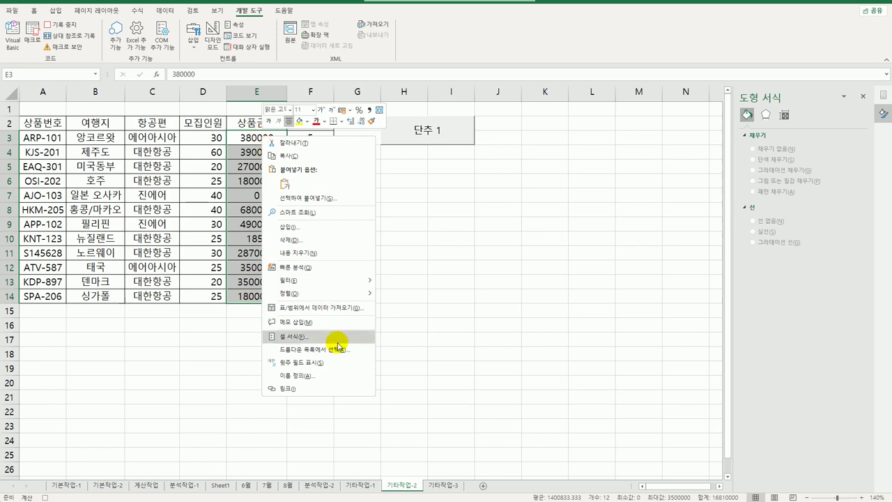
click(337, 341)
drag(344, 220, 560, 171)
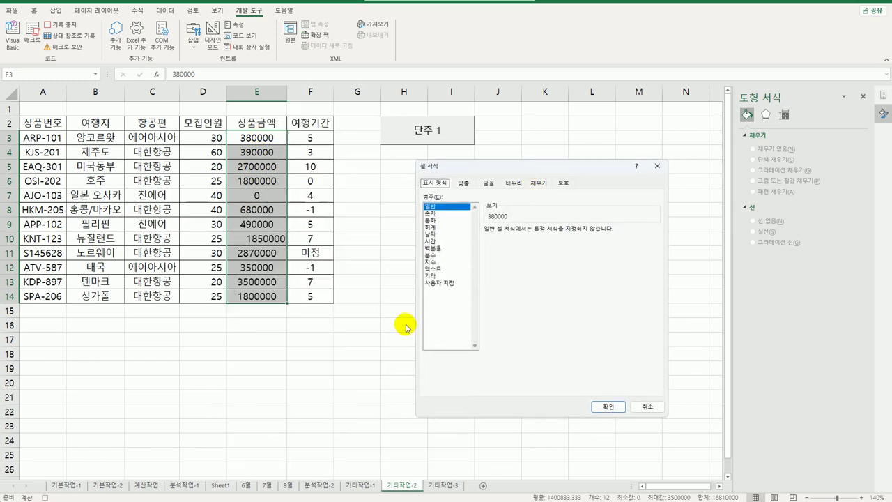
click(444, 284)
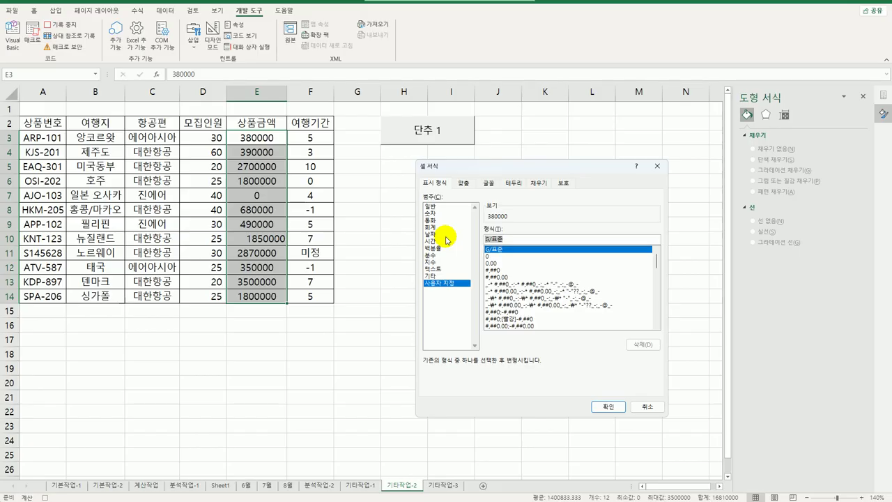
key(BackSpace)
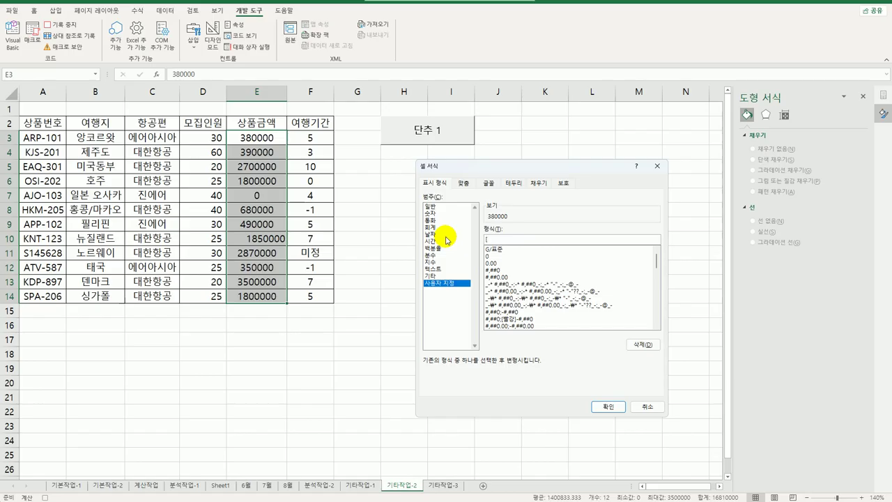
text([>=1000000])
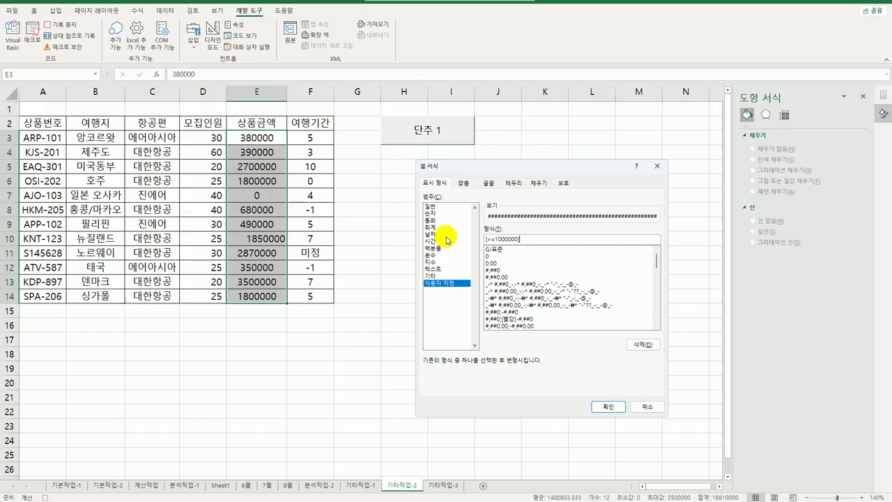
text(")
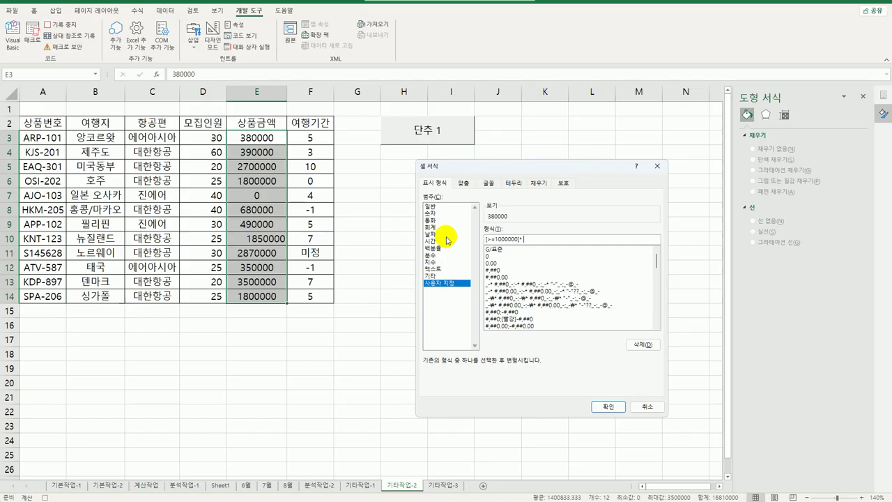
text(#,##0)
text(,,)
text("백만원";[=0])
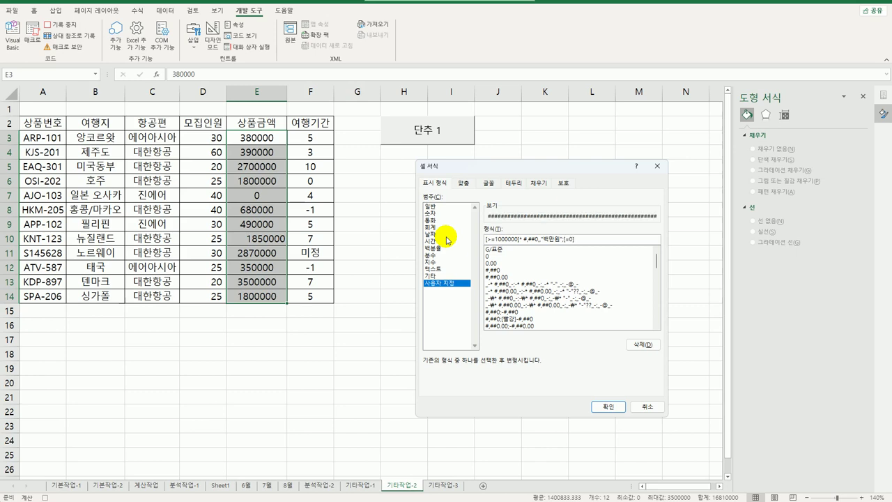
- Add the quoted special character "※" as the zero-value display in the custom format
text("ㅁ)
key(Hangul_Hanja)
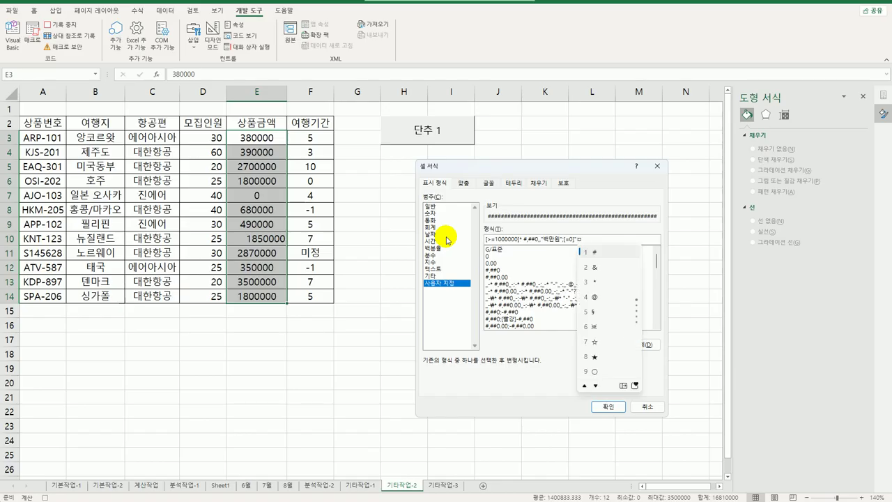
text(6")
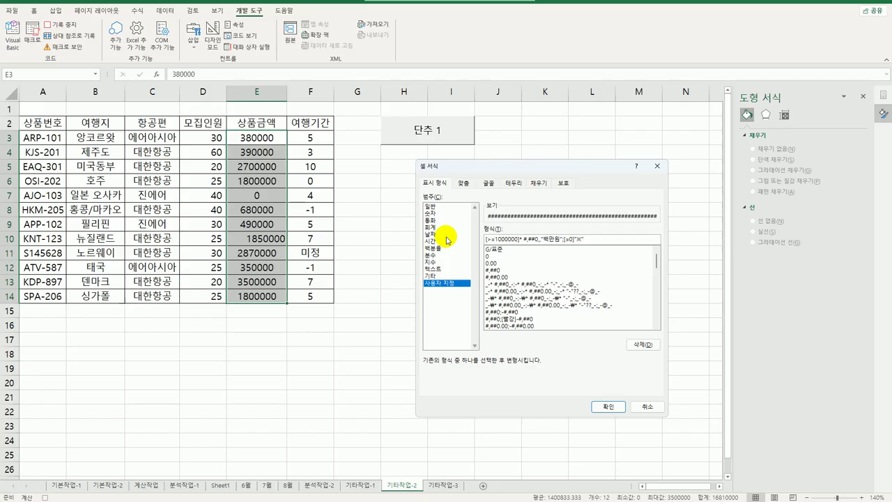
- Complete the custom format with a final section ;#,##0"원" and apply it to E3:E14
text(;)
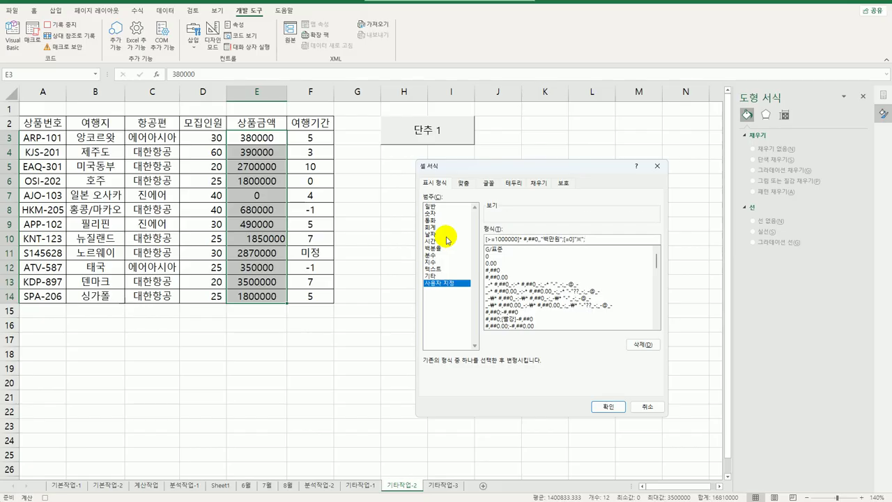
text(#)
text(,##0)
text("dn)
key(BackSpace)
key(BackSpace)
text(원")
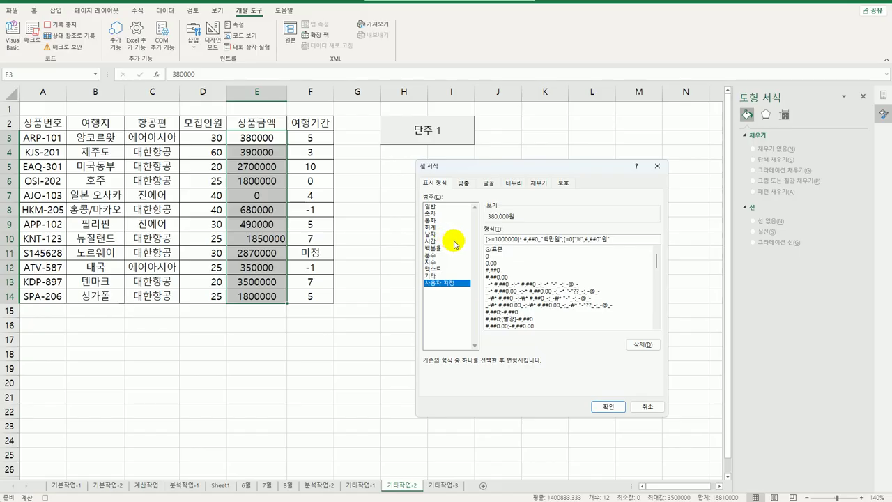
double_click(510, 240)
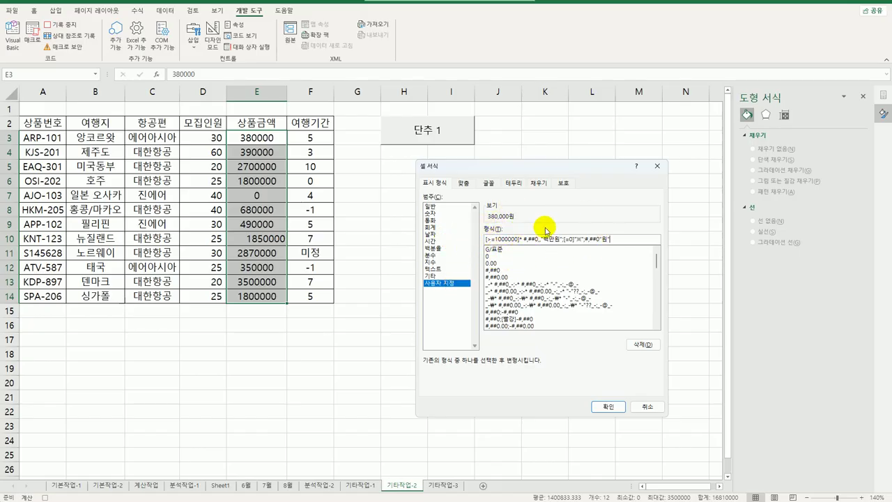
click(610, 407)
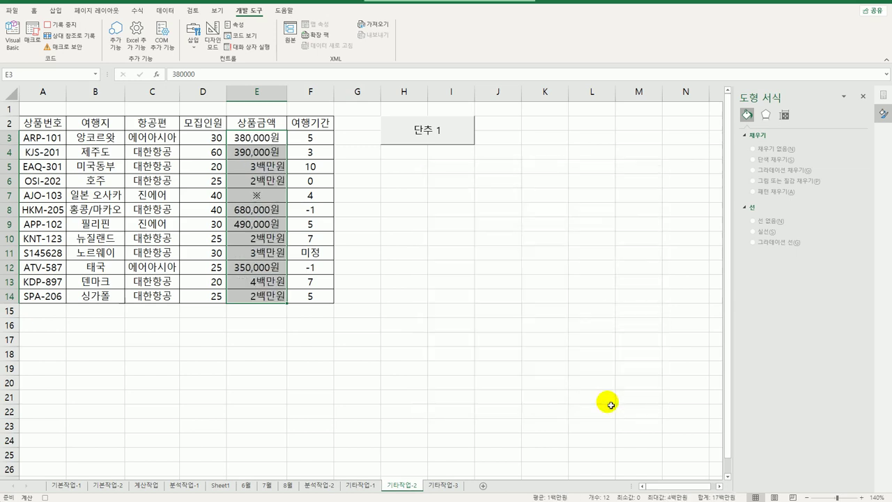
- Insert an asterisk and a space before #,##0"원" in the last section of the custom format for E3:E14
click(273, 297)
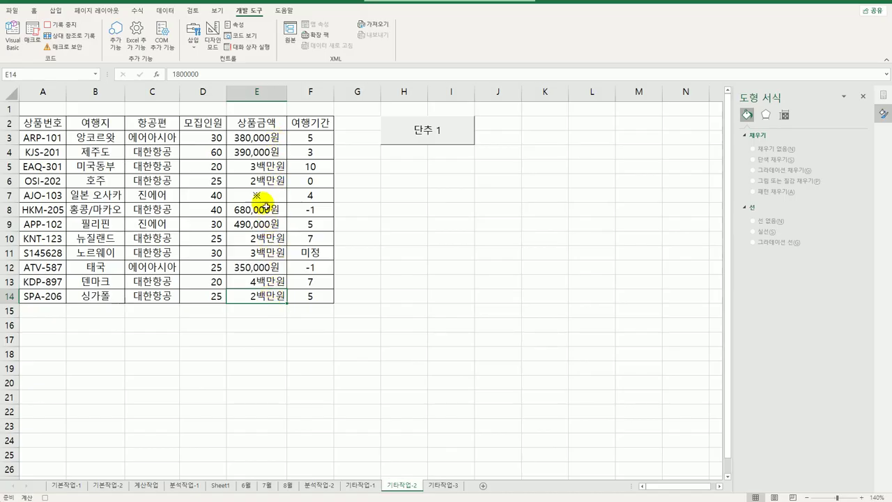
click(257, 138)
drag(257, 150, 257, 296)
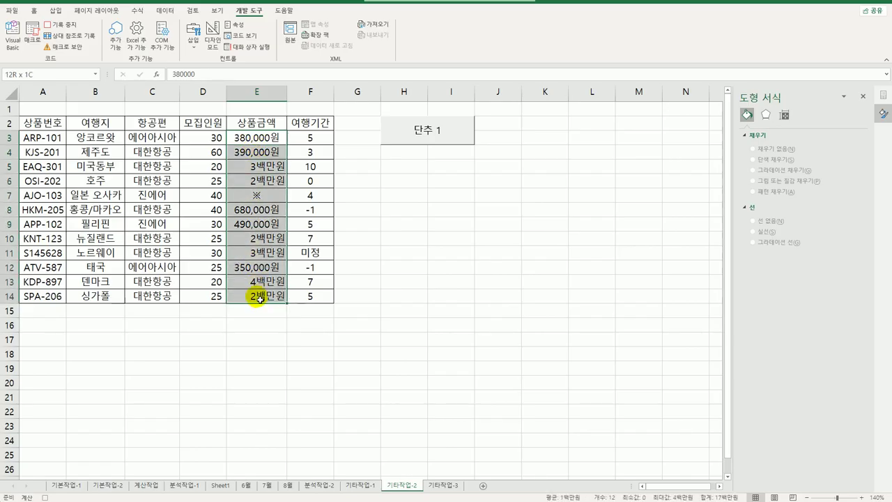
right_click(254, 132)
click(335, 337)
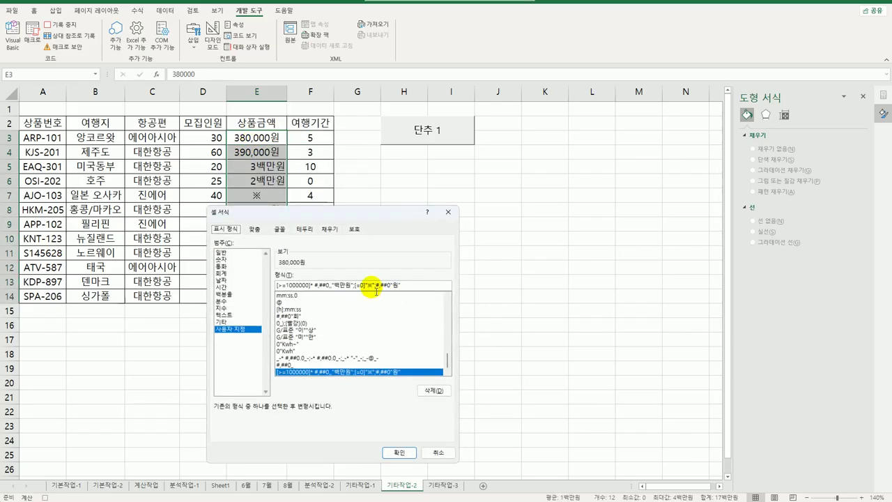
click(378, 286)
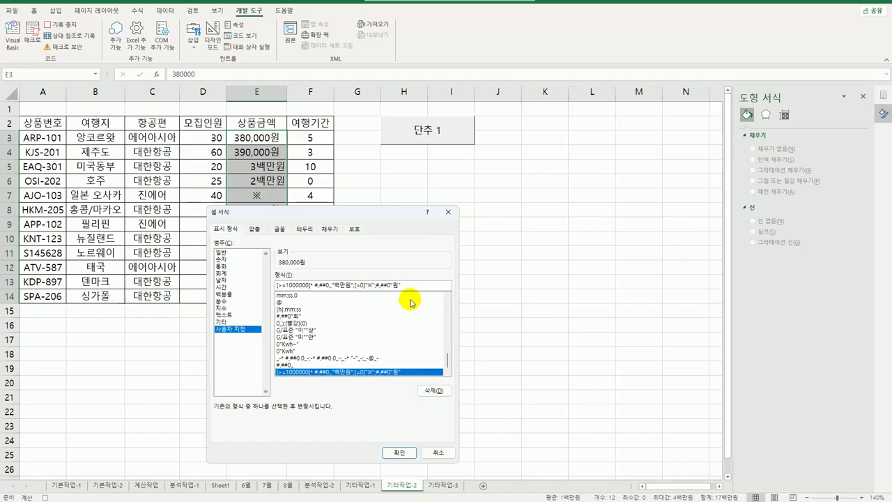
text(*)
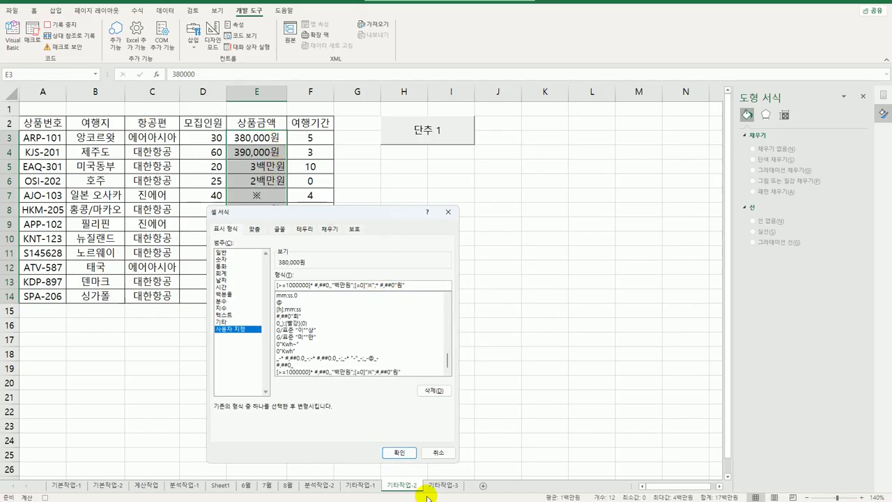
click(399, 453)
- Deselect the formatted range by choosing cell E14 and stop recording the 서식설정 macro
click(273, 298)
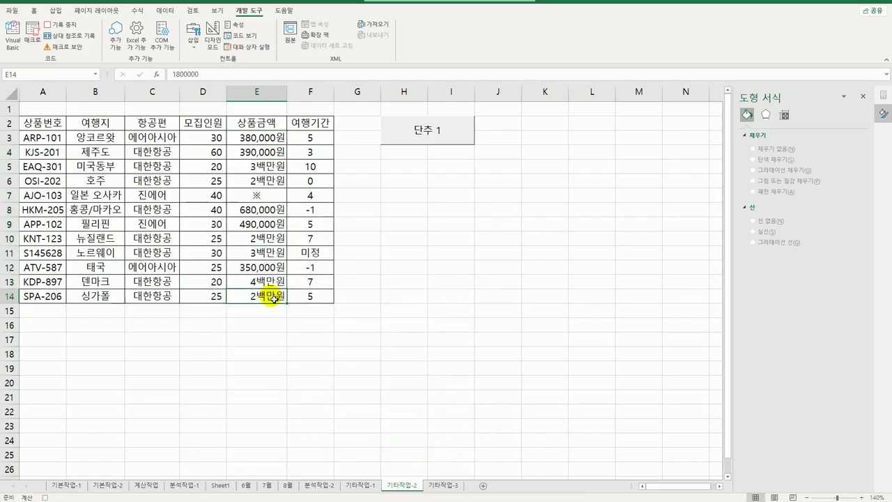
click(61, 25)
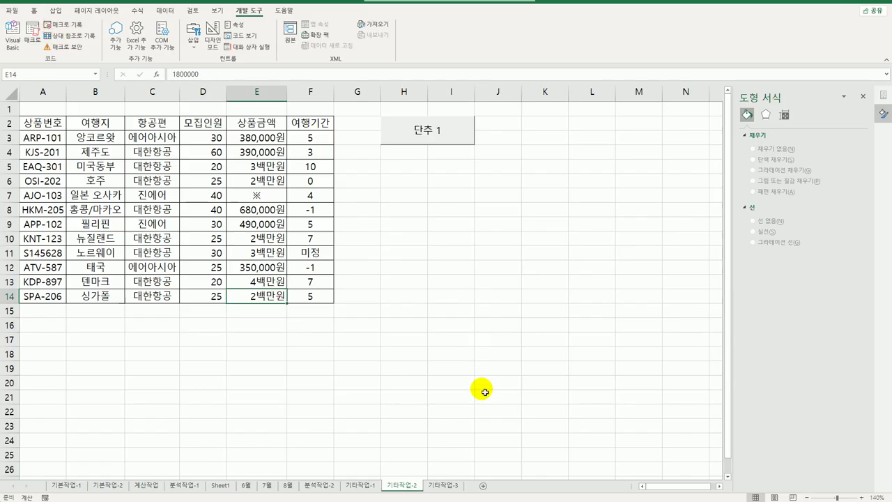
- Change the caption of the button over H2:I3 to 서식설정
right_click(449, 138)
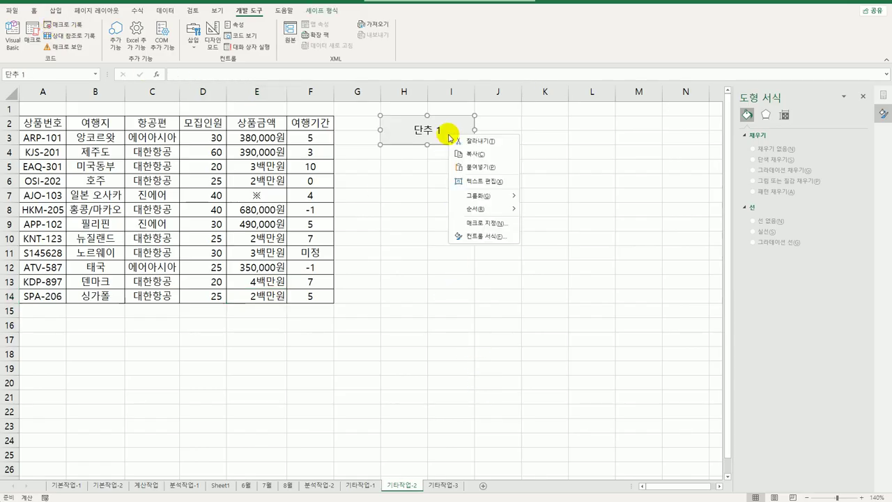
click(482, 181)
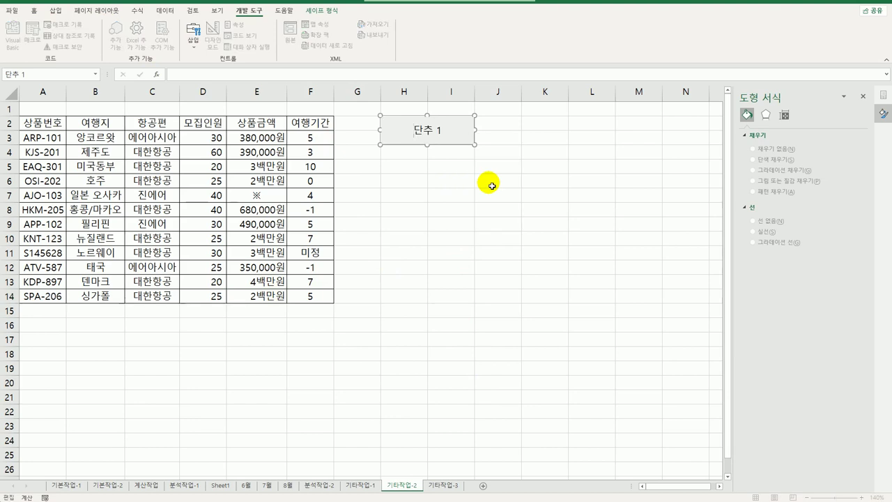
key(ctrl+a)
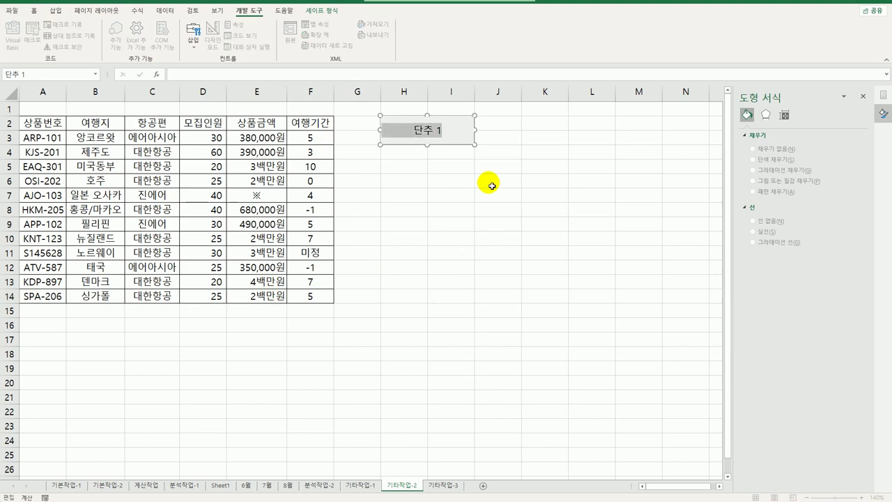
text(서식설정)
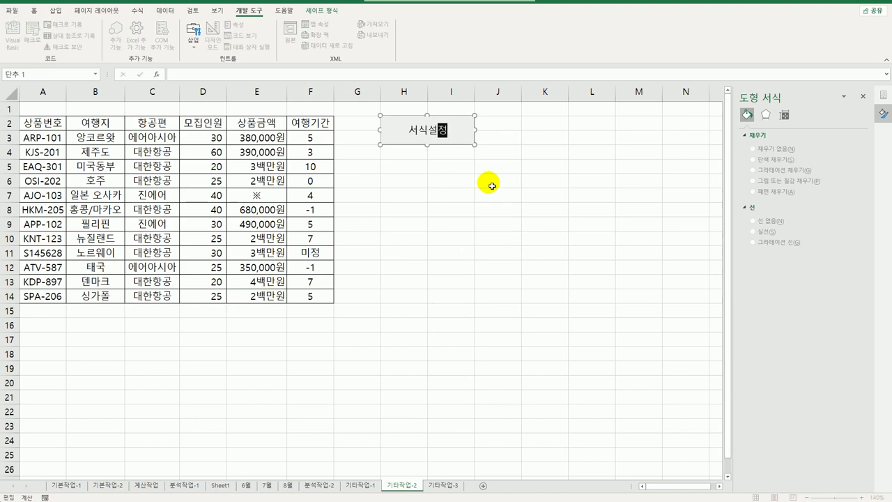
click(491, 185)
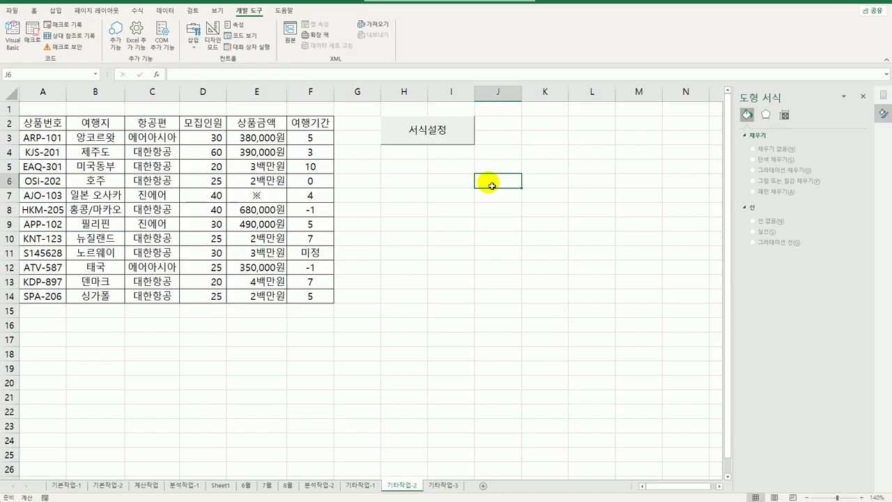
- Draw a form control button over H5:I6 and start recording a macro named 서식설정2 for it
click(193, 36)
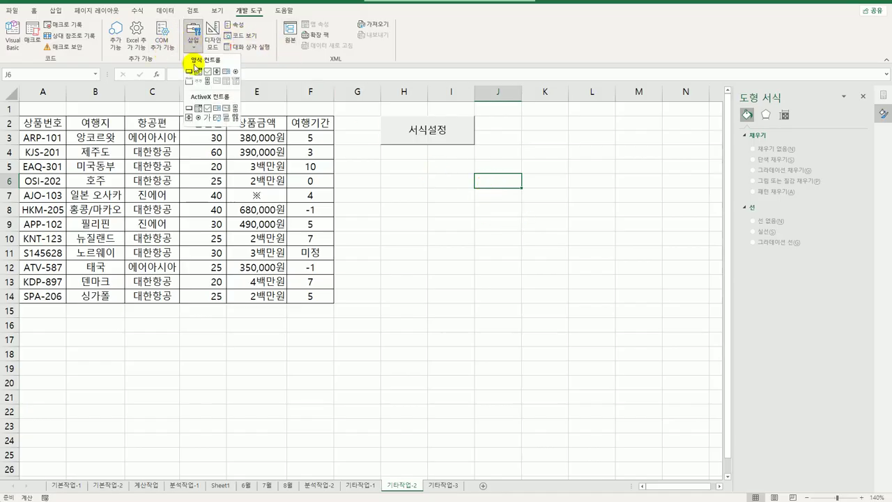
click(188, 71)
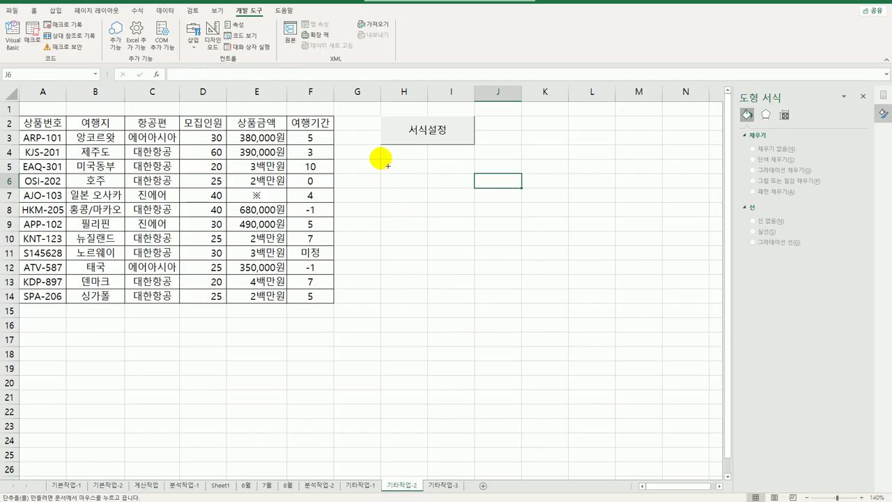
drag(380, 160, 475, 196)
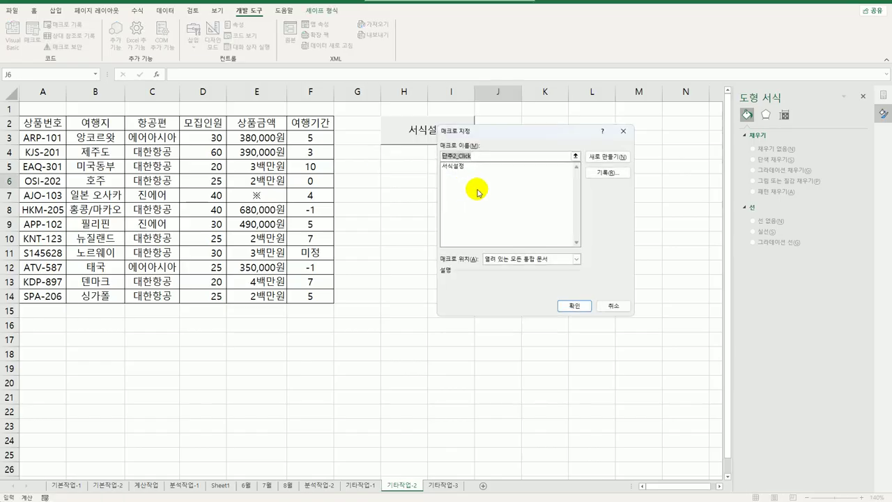
text(서식설정2)
click(598, 173)
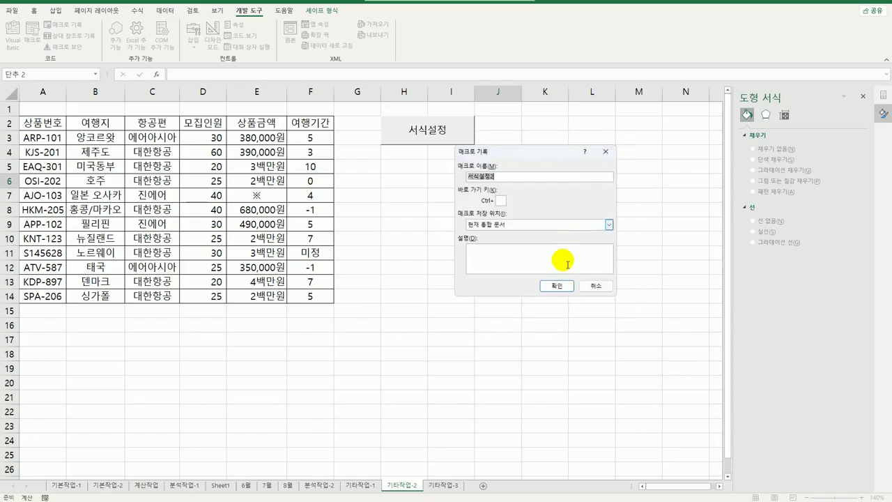
click(557, 286)
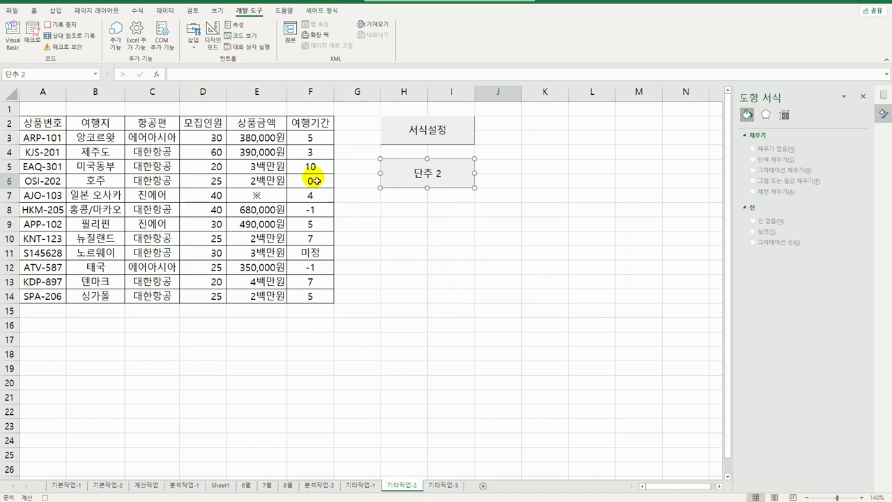
- Apply the custom number format 0"일";[빨강]"경유"* 0"일";; to the 여행기간 values in F3:F14
drag(321, 137, 308, 295)
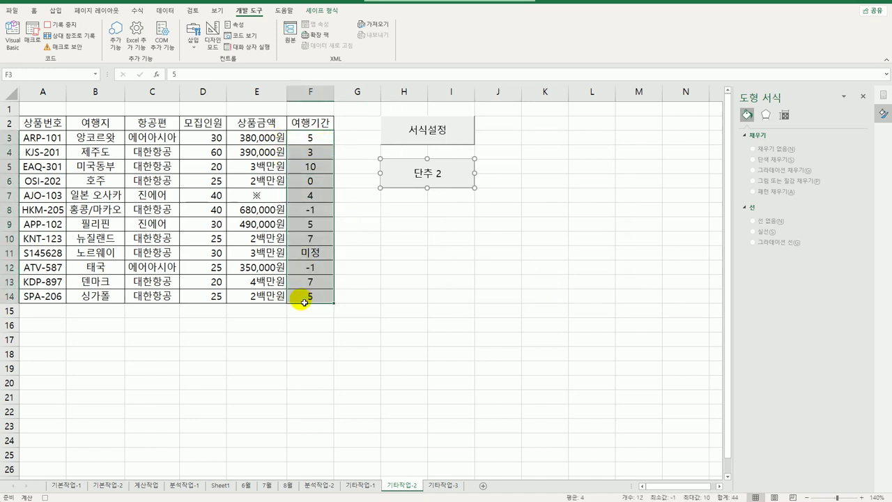
right_click(317, 144)
click(366, 361)
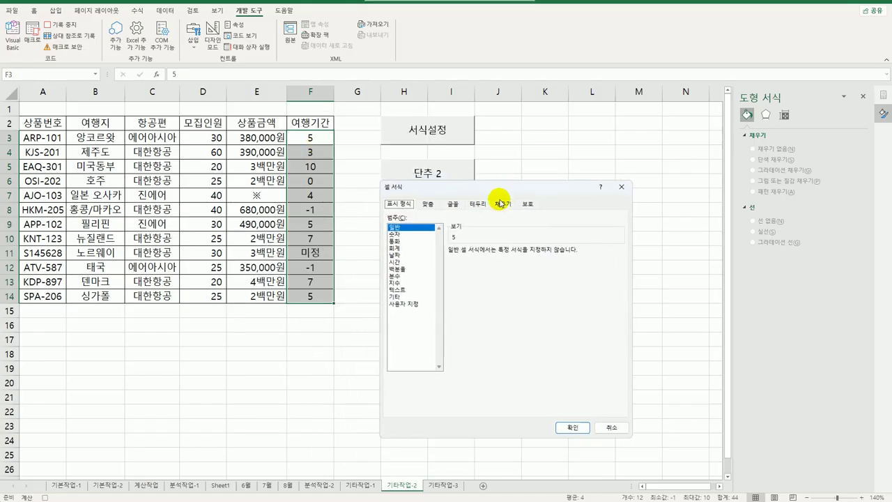
click(410, 304)
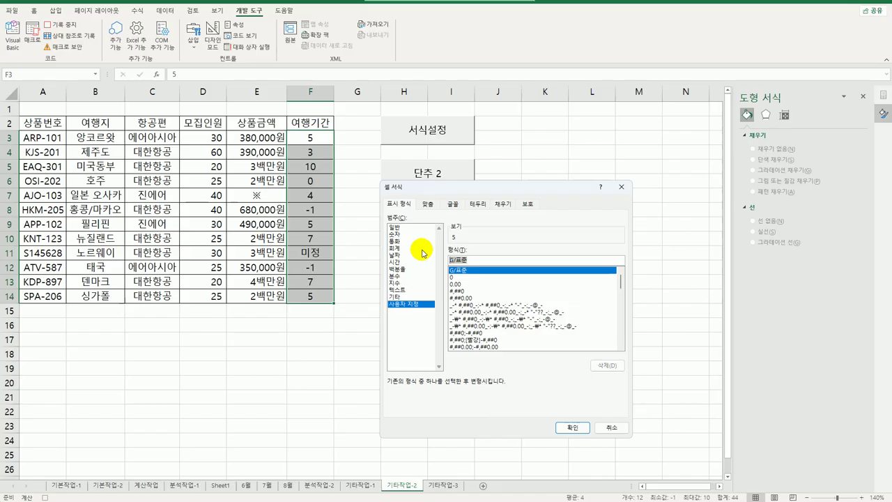
text(0)
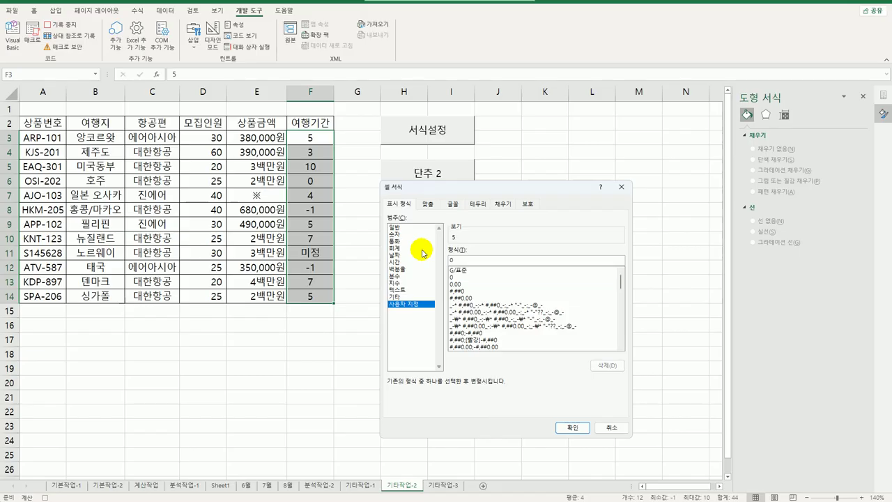
text("일")
text(;[빨강)
text(]"경유";)
text(0"일")
text(;)
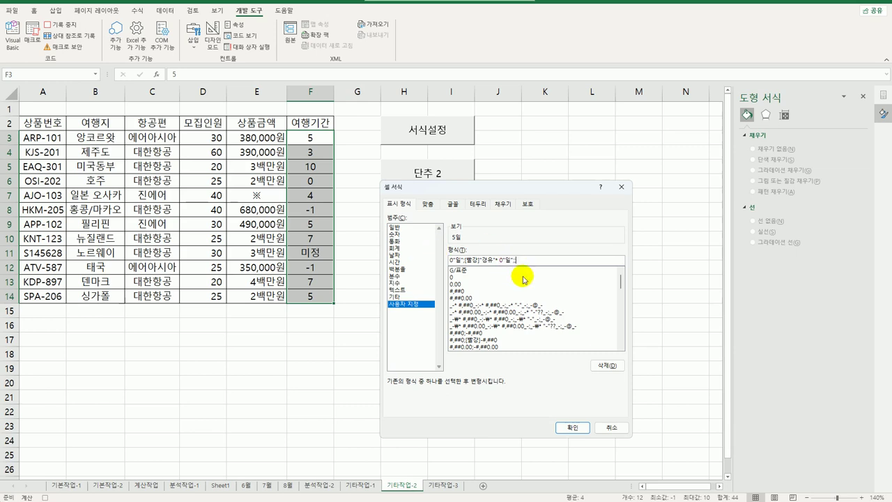
click(572, 427)
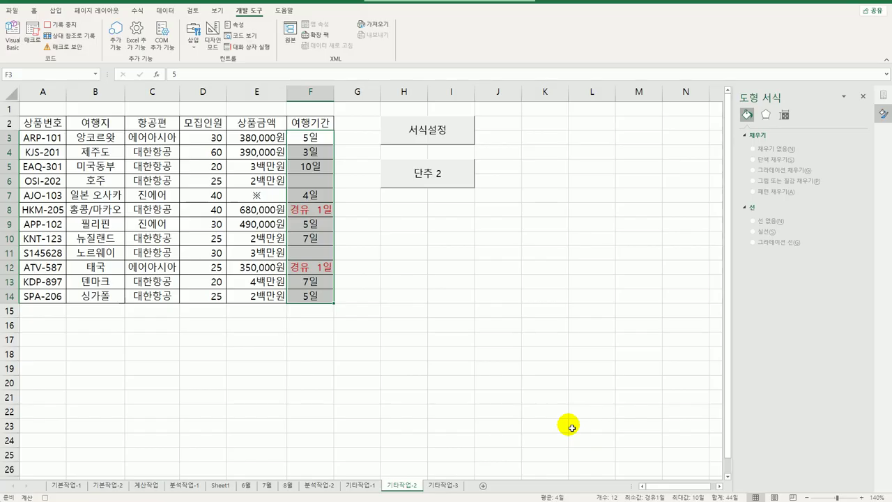
- Insert an asterisk and a space at the start of the custom format for F3:F14, and stop recording the macro with F14 selected
right_click(321, 140)
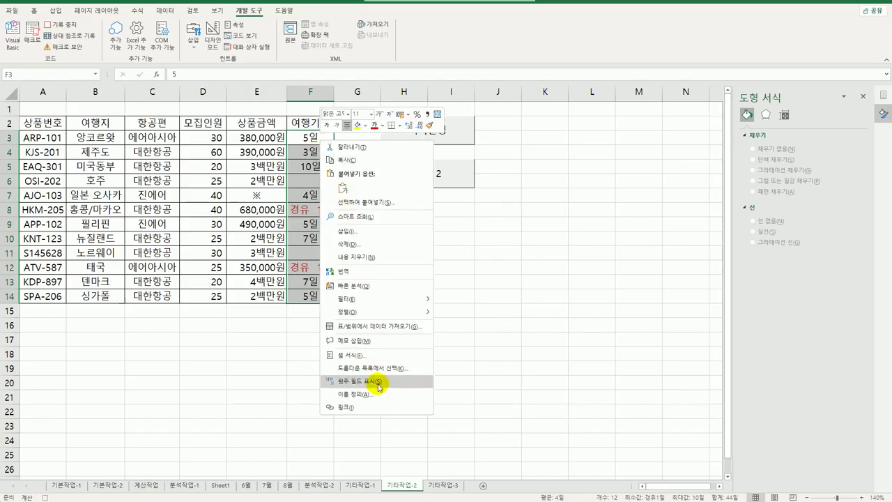
click(380, 355)
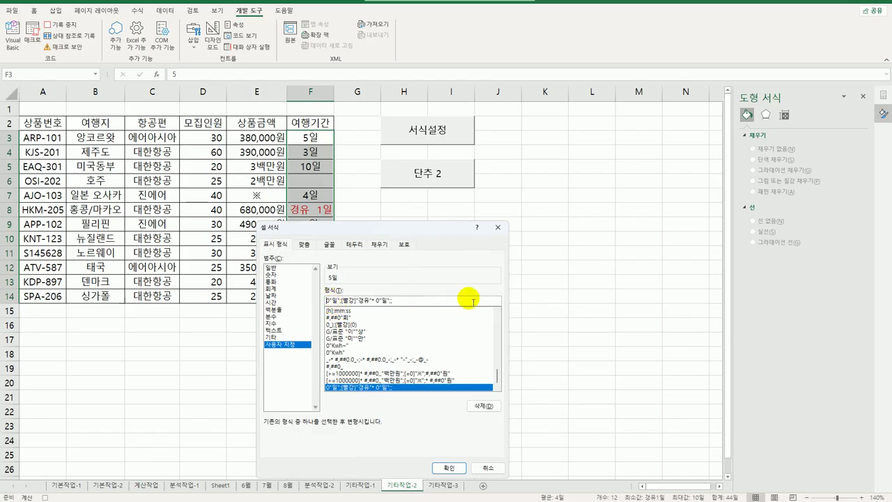
text(*)
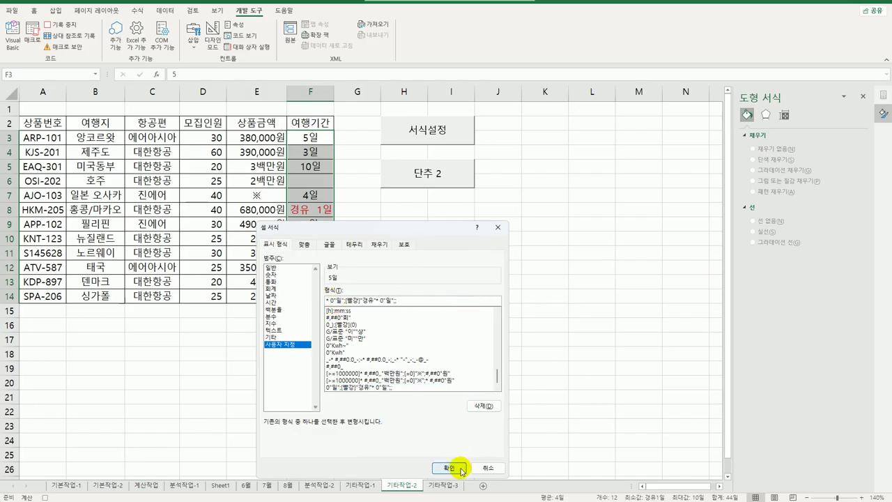
click(448, 468)
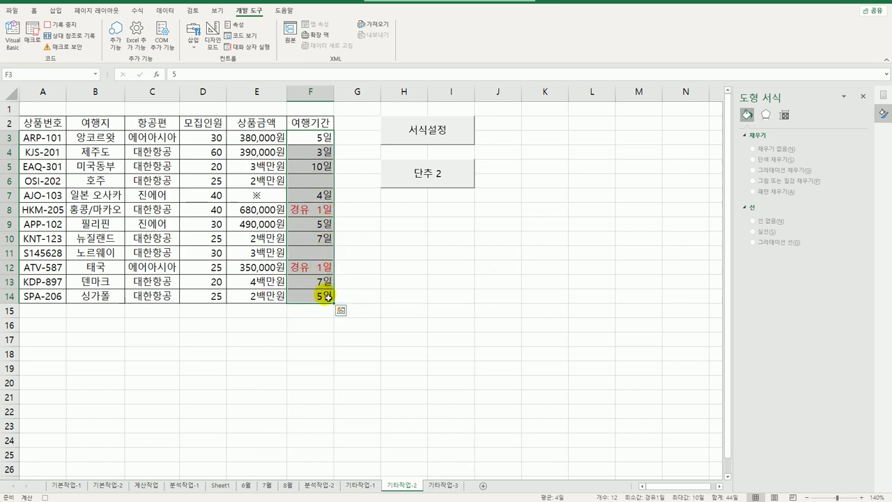
click(326, 296)
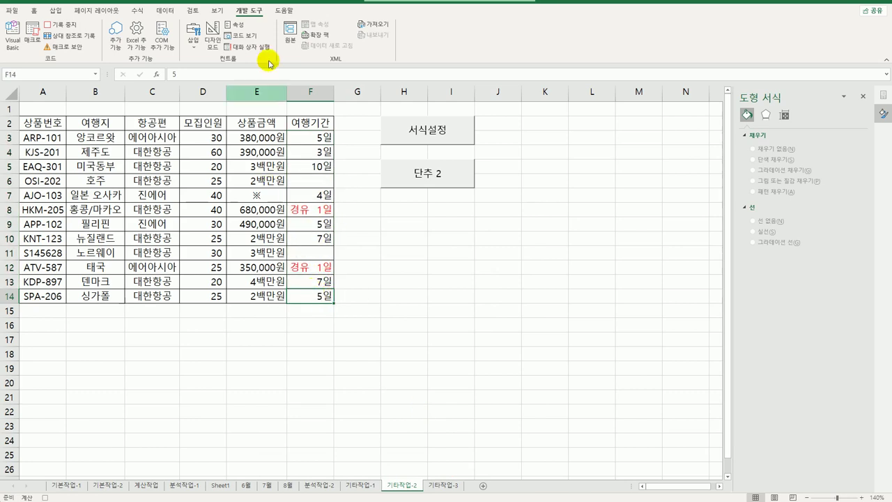
click(70, 25)
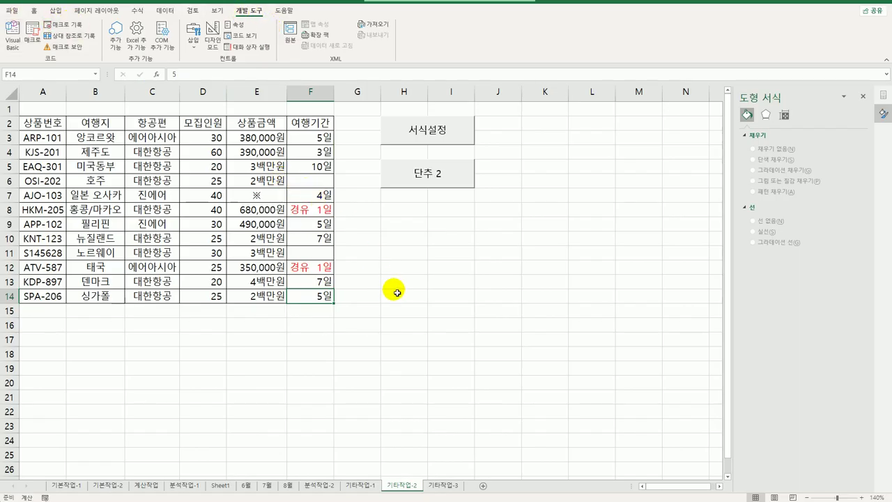
- Change the caption of the button over H5:I6 to 서식설정2
right_click(426, 185)
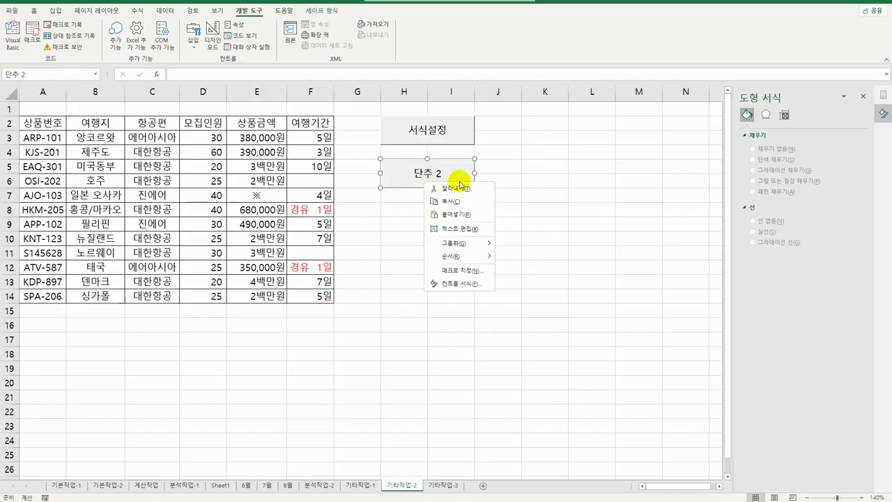
click(463, 229)
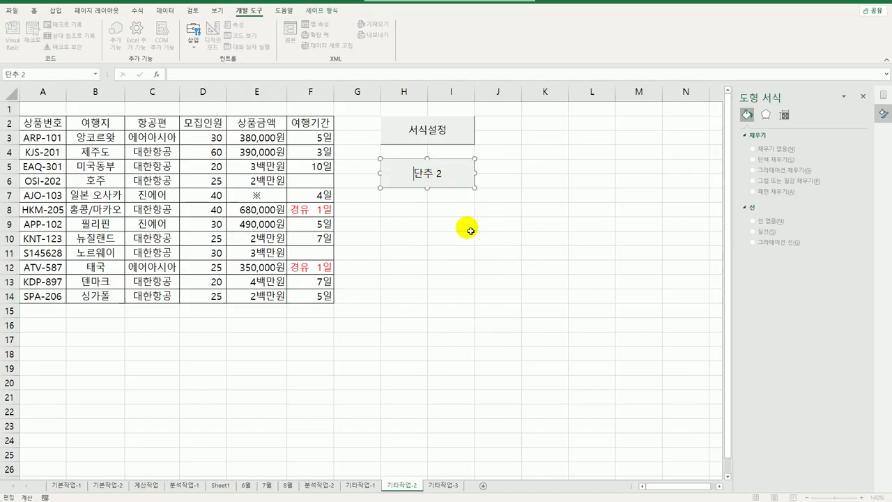
key(ctrl+a)
text(서식설정2)
click(478, 239)
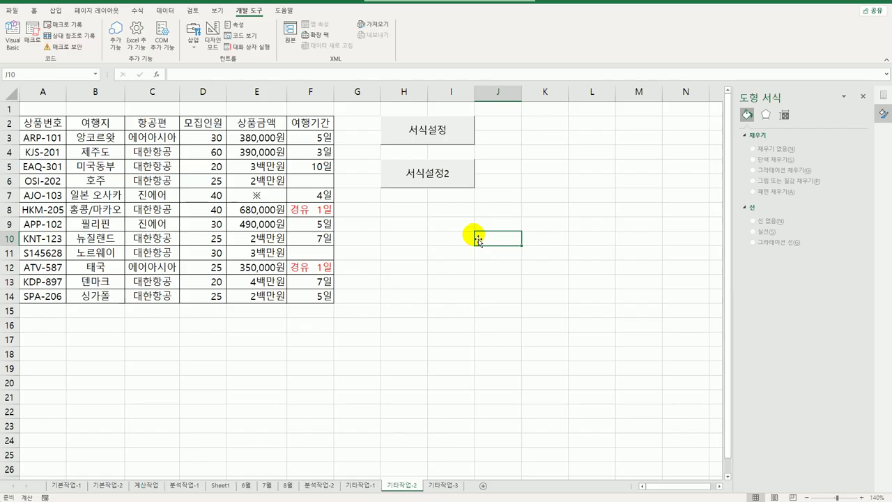
- On the 기타작업-3 sheet, turn on design mode and add 여행상품등록.Show to the 여행상품 button's Click procedure
click(445, 486)
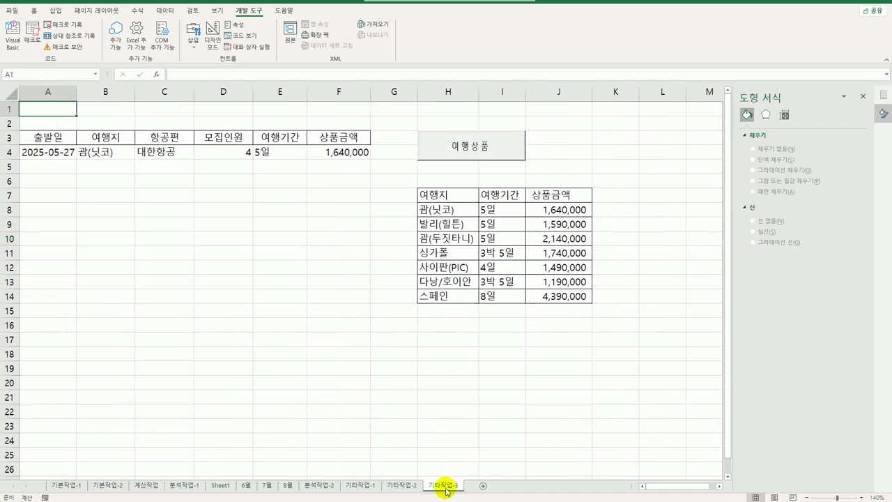
click(361, 369)
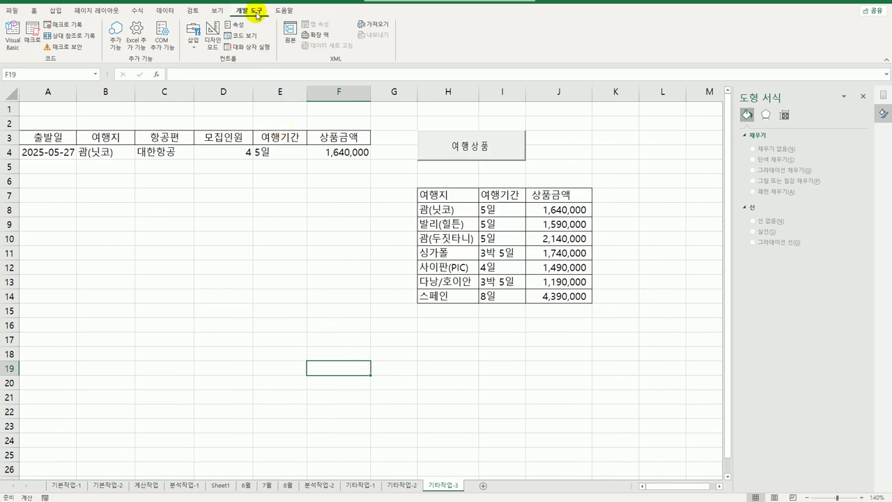
click(210, 46)
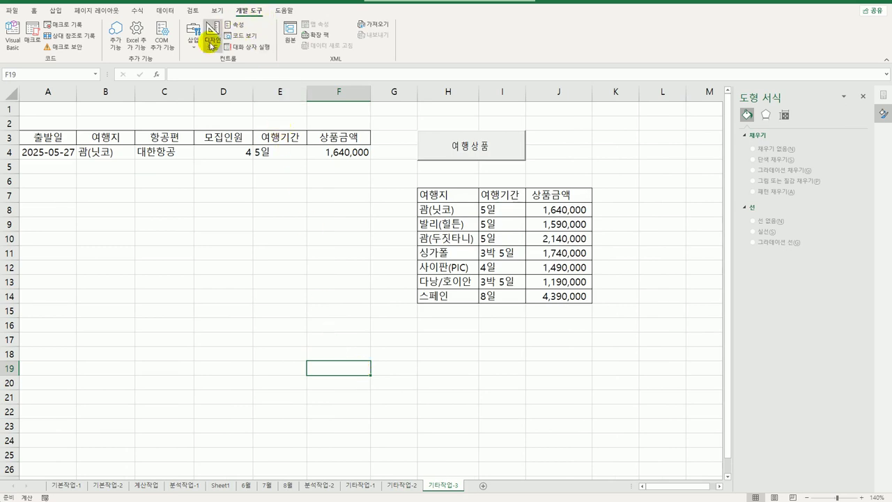
click(516, 150)
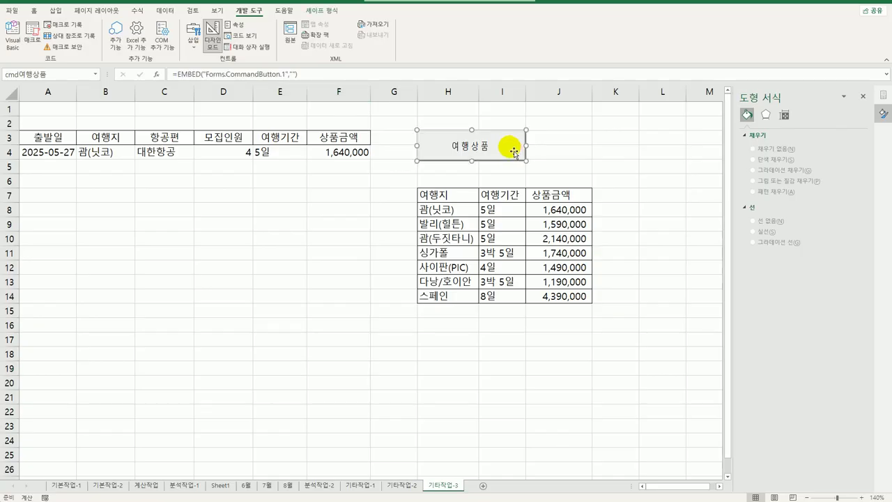
double_click(508, 148)
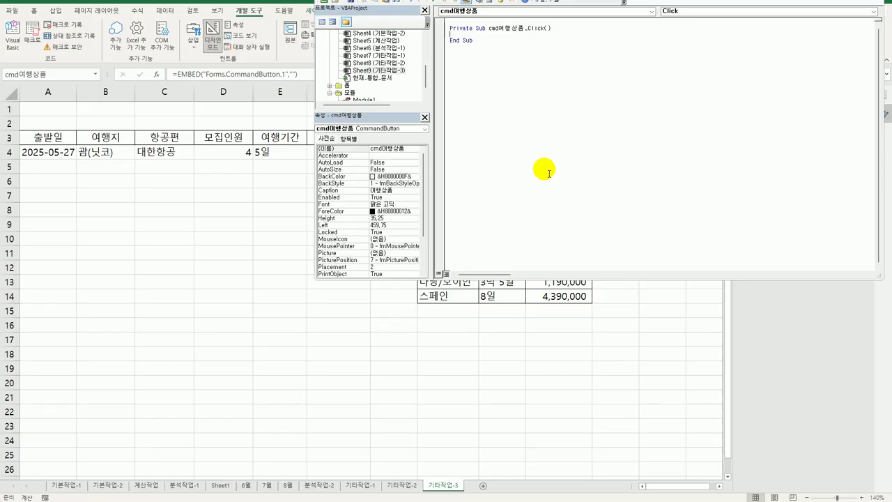
key(Tab)
text(ㅇ여행)
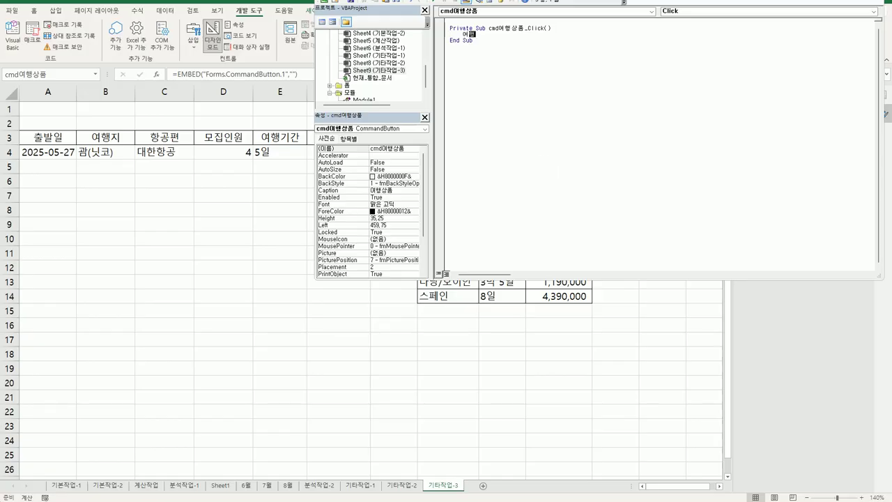
text(상품등록.Show)
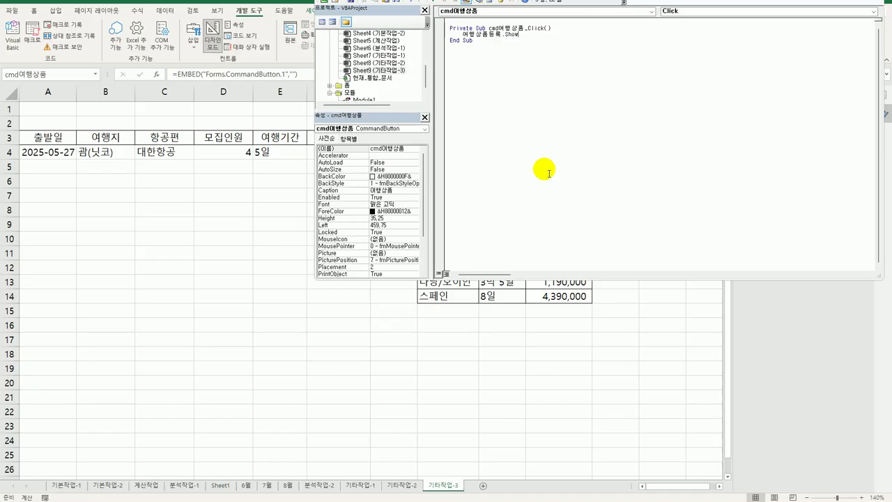
- Expand the project's forms folder and open the 여행상품등록 form in the form designer
double_click(347, 85)
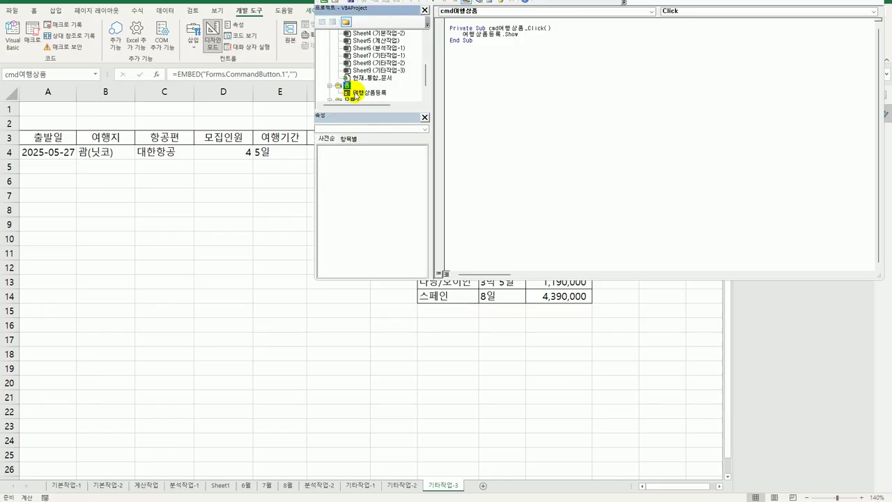
click(356, 92)
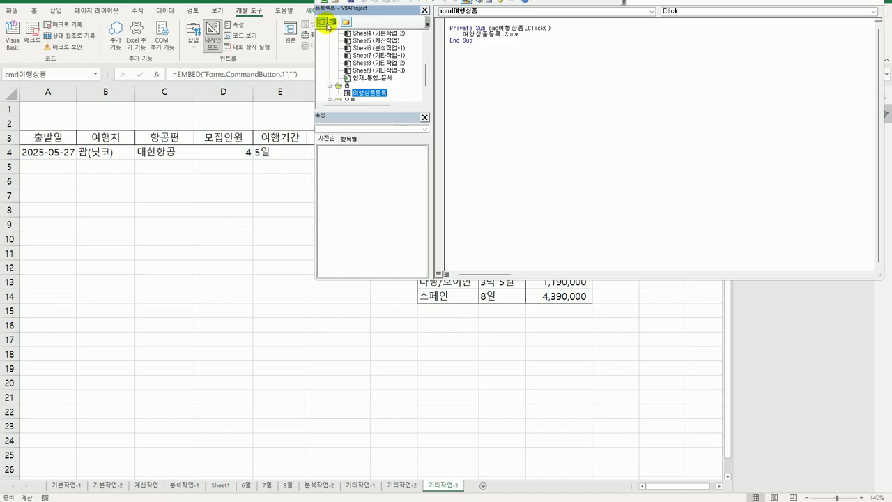
double_click(368, 92)
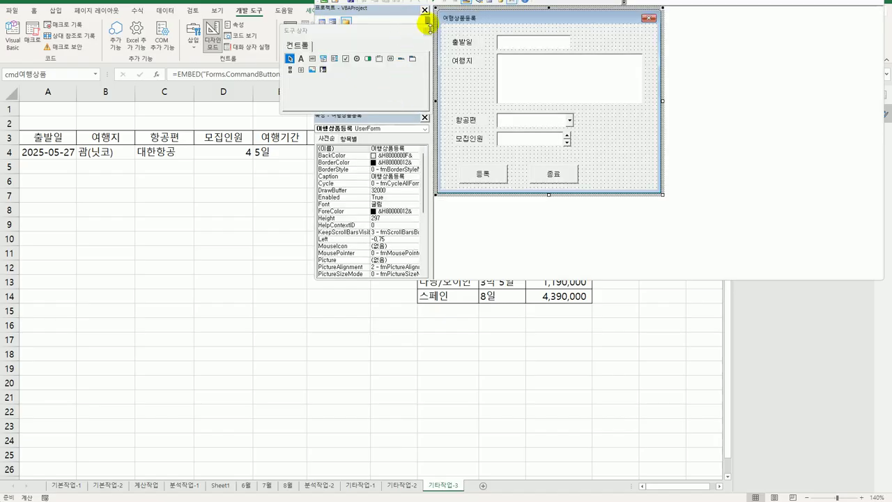
- Close the toolbox, view the 여행상품등록 form's code and create its UserForm Initialize procedure
click(425, 28)
click(322, 22)
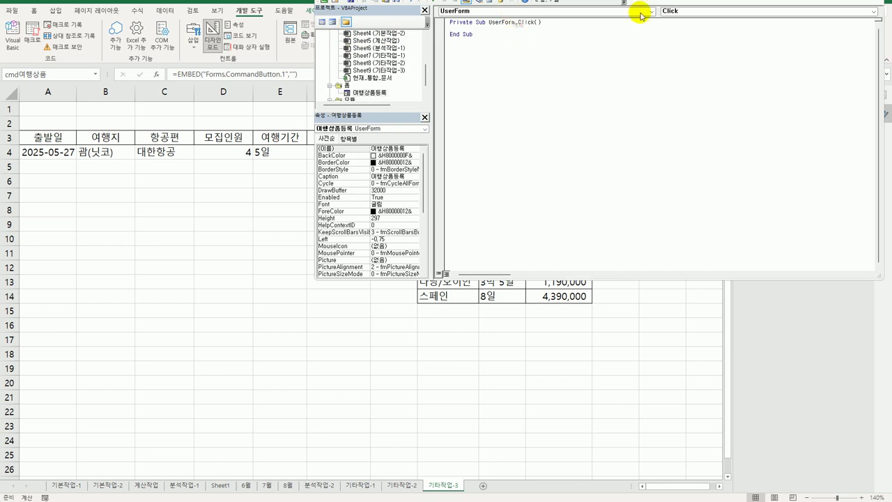
click(687, 11)
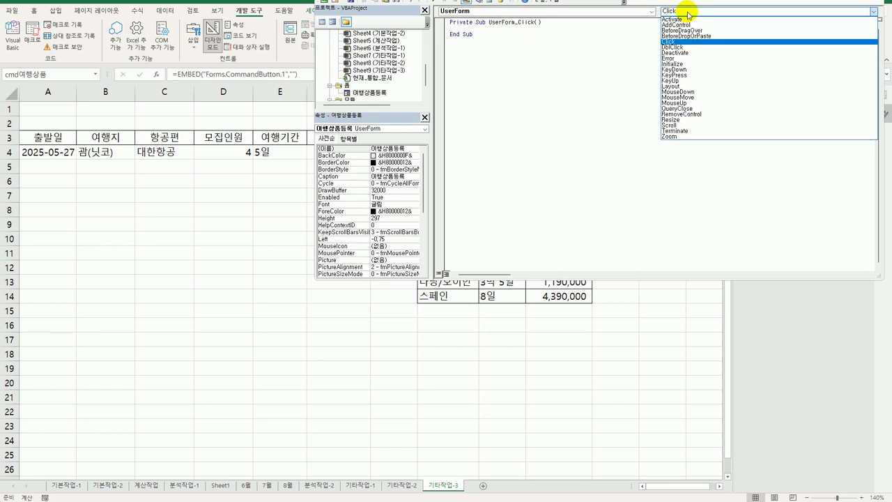
click(686, 65)
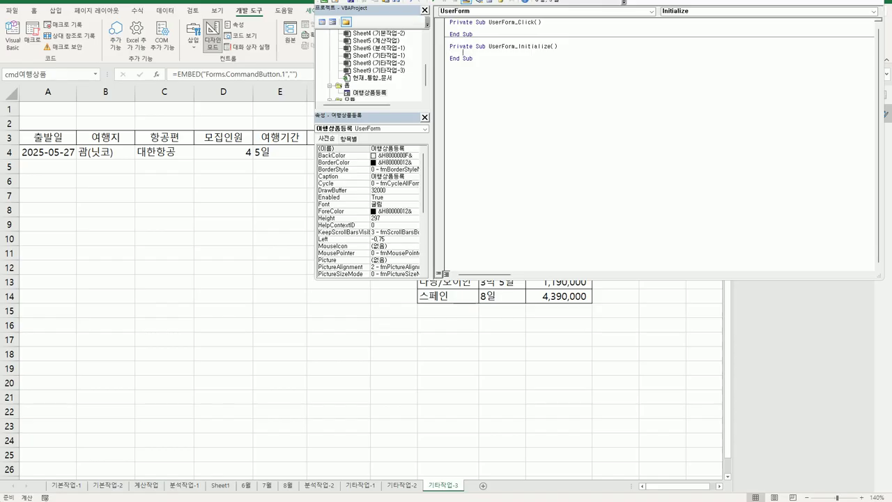
- Add the line cmb항공편.AddItem "대한항공" to the UserForm Initialize procedure
text(cmb항공편.a)
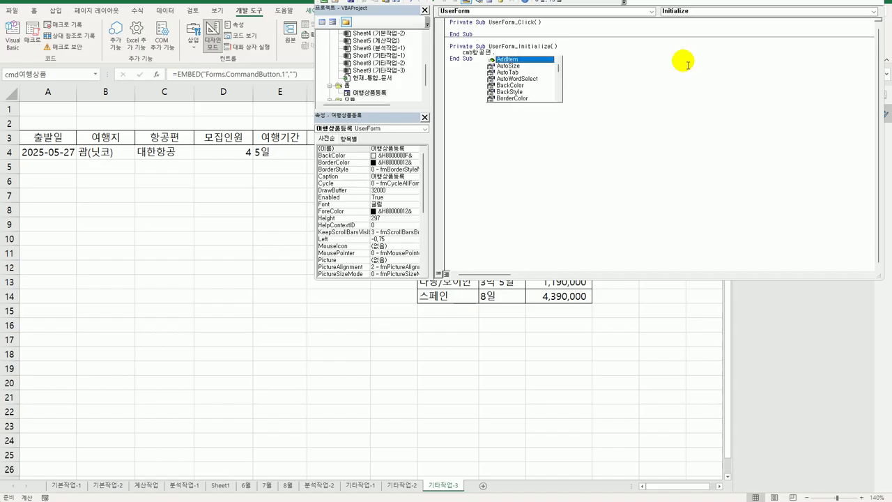
key(Tab)
text(")
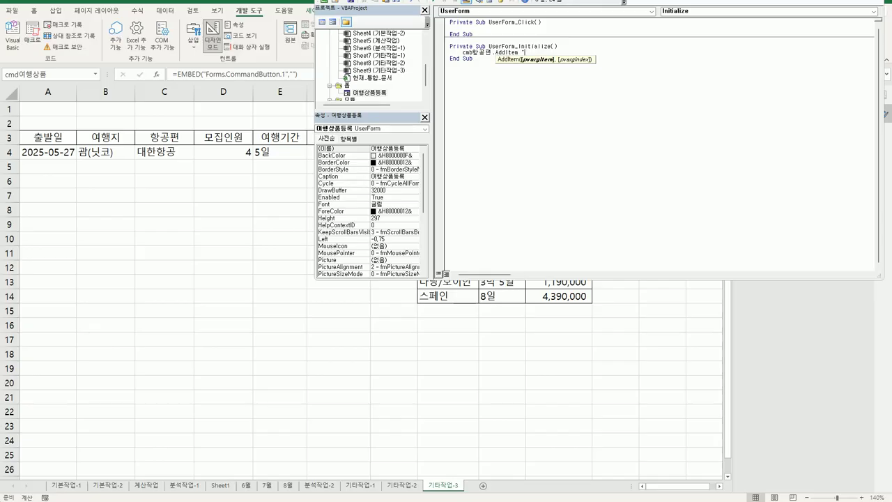
text(대한항공")
key(Return)
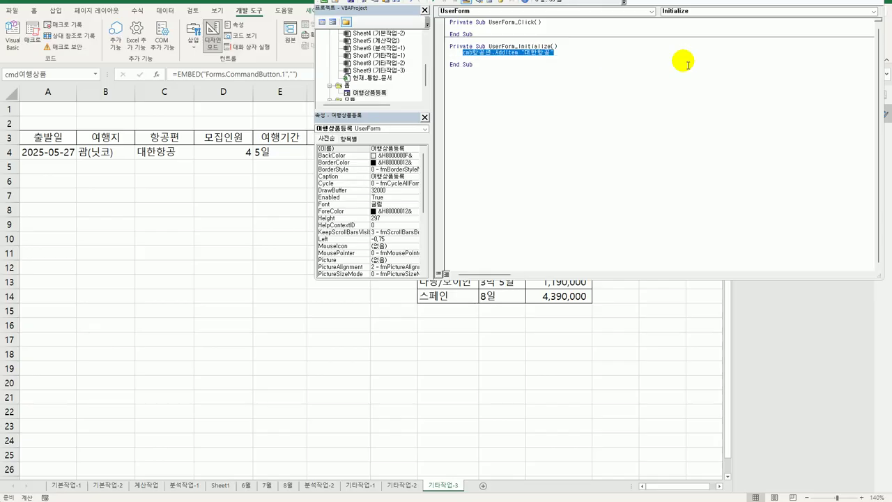
- Duplicate the cmb항공편.AddItem line three times directly below the original
key(ctrl+c)
key(Down)
key(ctrl+v)
key(Return)
key(ctrl+v)
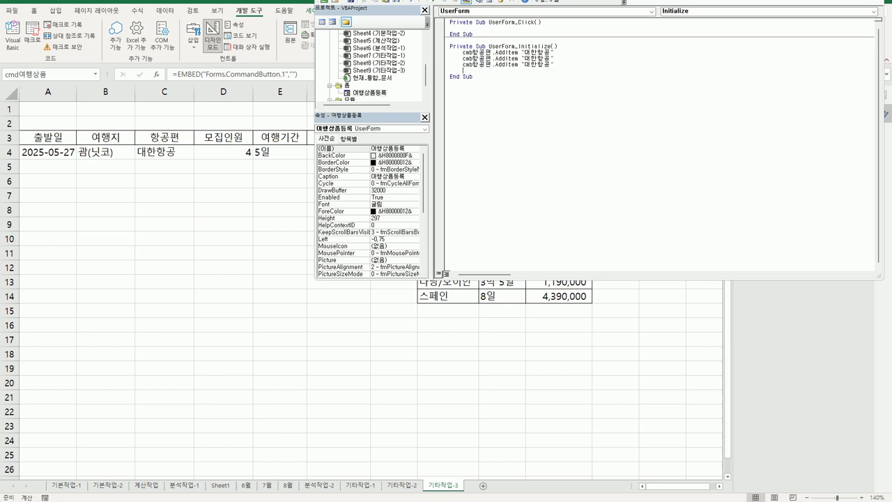
key(Return)
key(ctrl+v)
- Change the item names in the three copied AddItem lines to 진에어, 제주항공 and 티웨이항공
drag(551, 58, 524, 59)
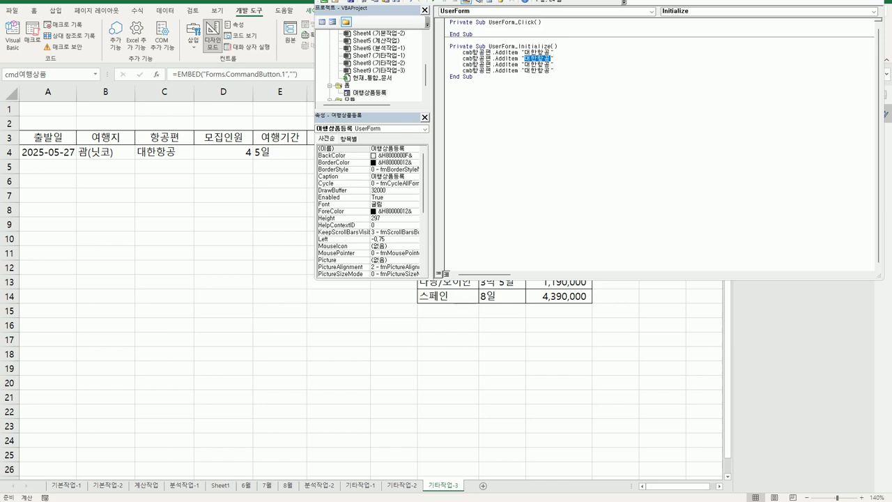
text(진에어)
drag(524, 65, 550, 65)
text(제주항공)
drag(552, 71, 524, 70)
text(티웨이항공)
- Separate the AddItem block with blank lines and add lst여행지.RowSource = "H7:J14" below it
key(Right)
key(Return)
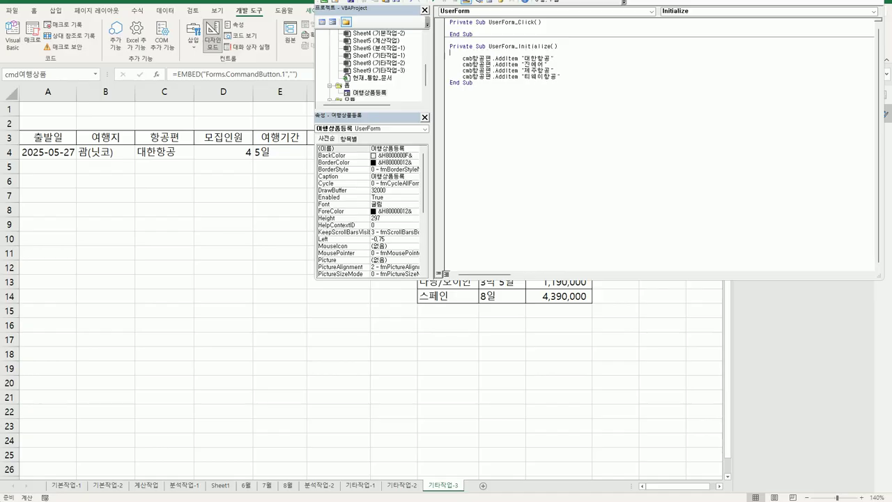
key(Down)
key(Down)
key(End)
key(Return)
key(Return)
text(lst여행지.)
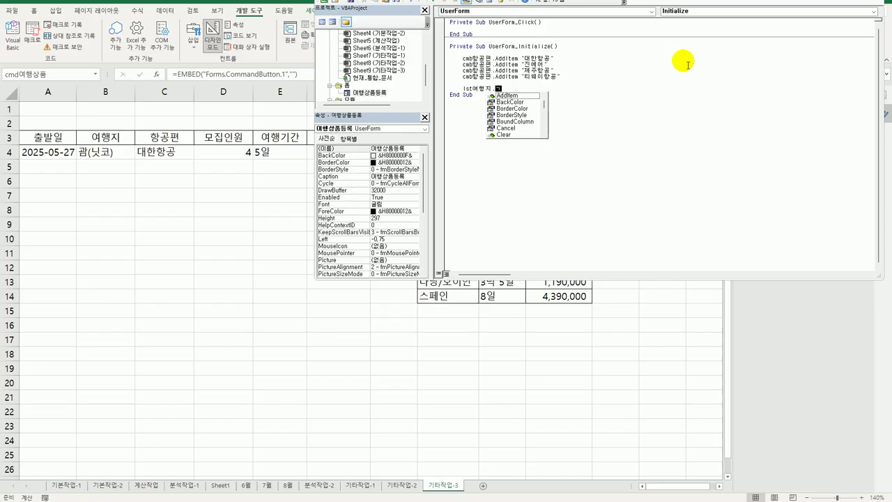
text(row = )
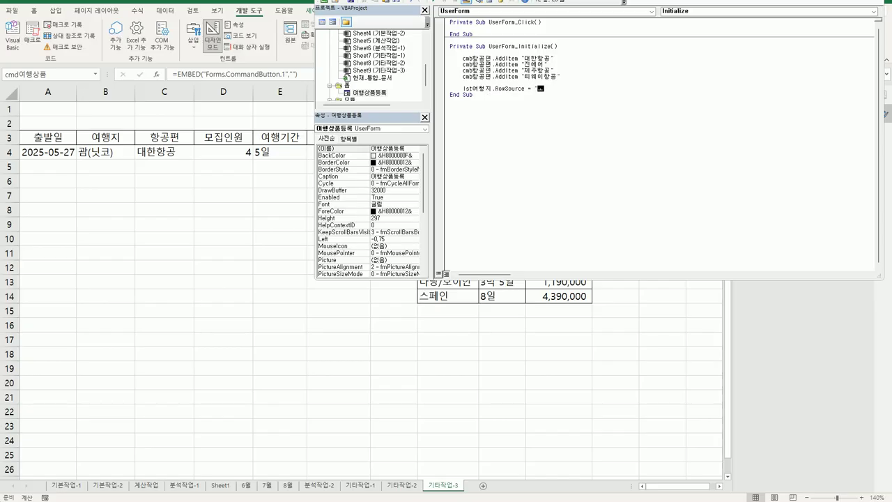
text("H7:J14")
key(Return)
- Add lst여행지.ColumnCount = 3 below the RowSource line
text(lst여행지.co)
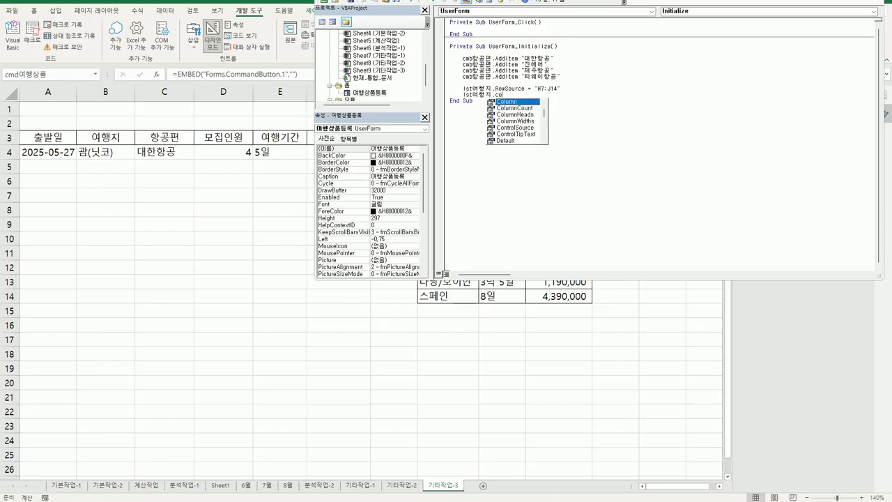
key(Down)
text(=3)
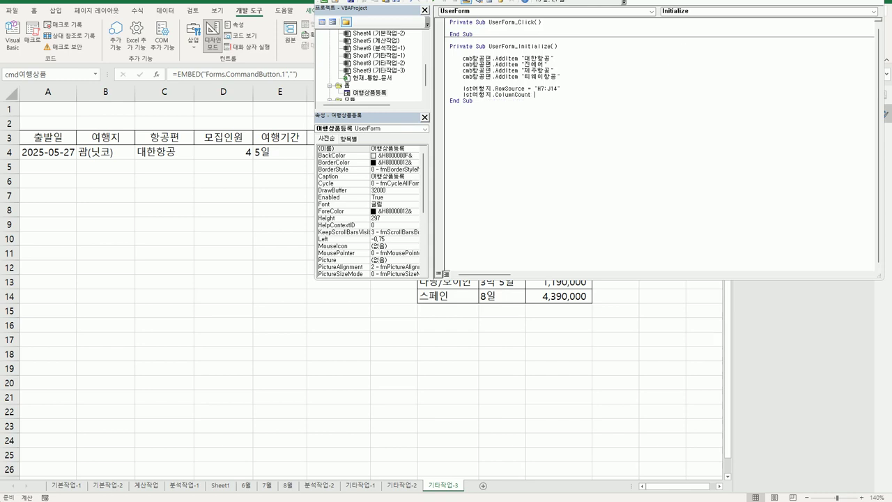
key(Return)
key(Return)
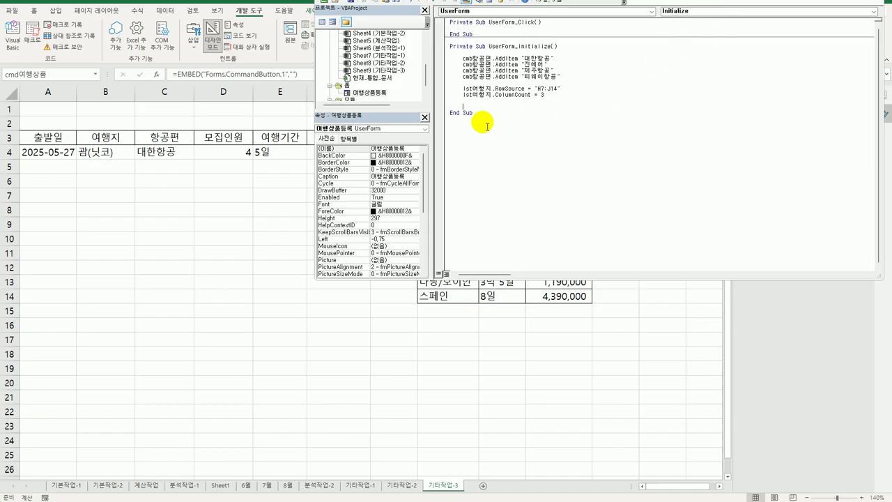
- Return to the 여행상품등록 form design and create a DblClick procedure for the 출발일 label
double_click(364, 94)
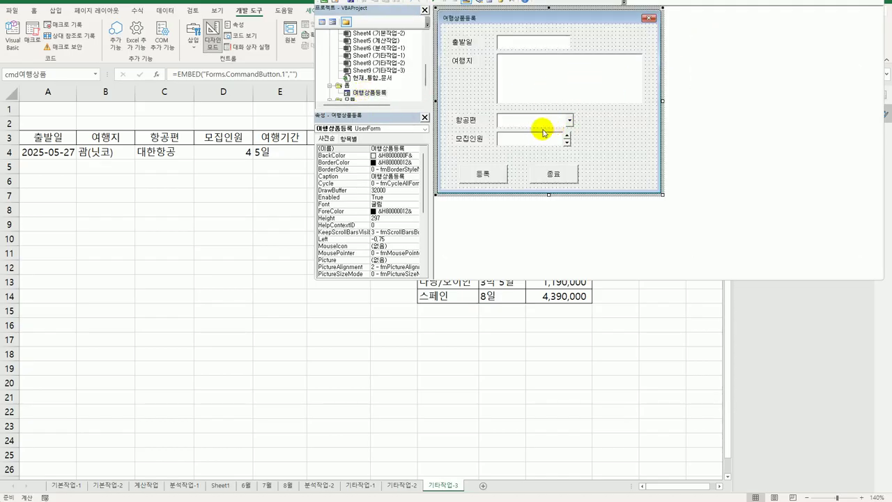
click(461, 42)
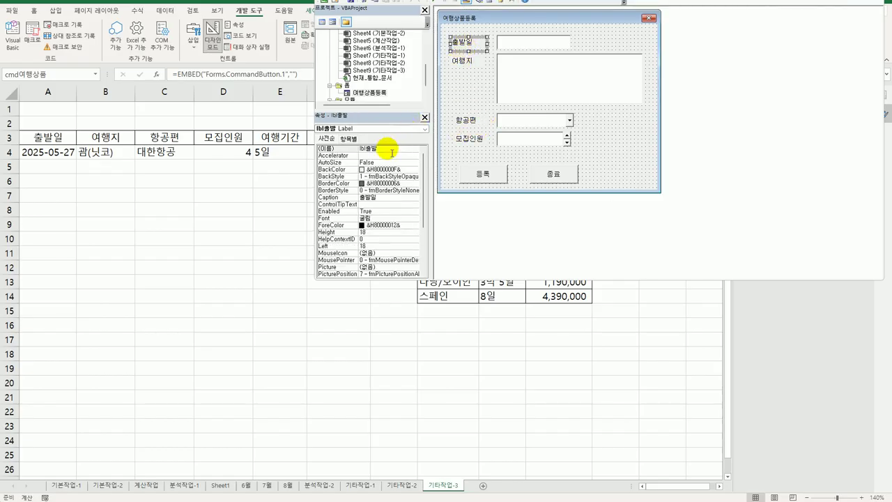
double_click(475, 52)
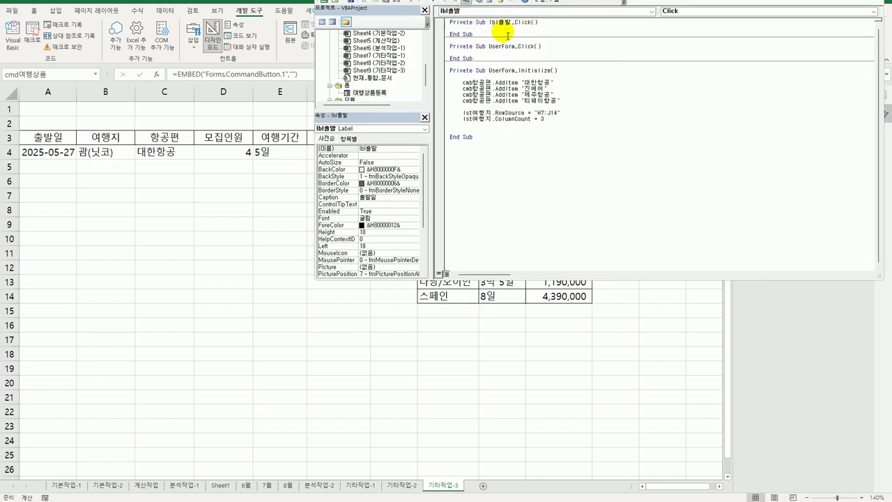
click(692, 11)
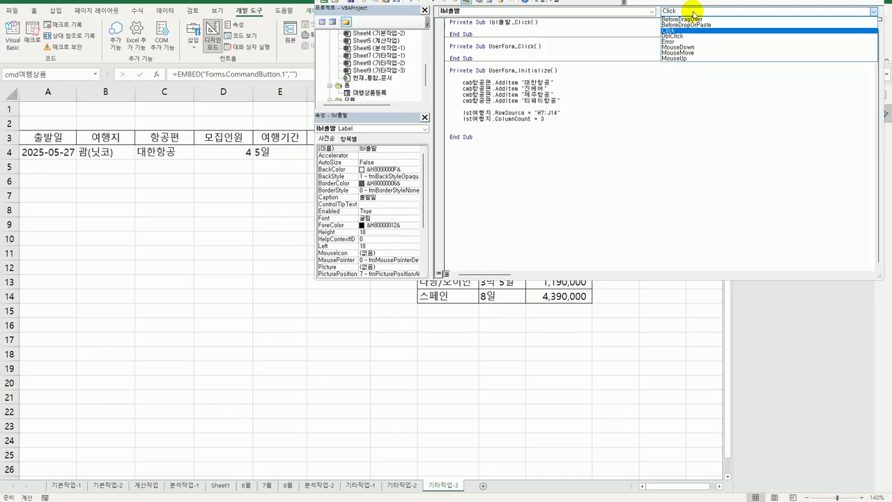
click(689, 36)
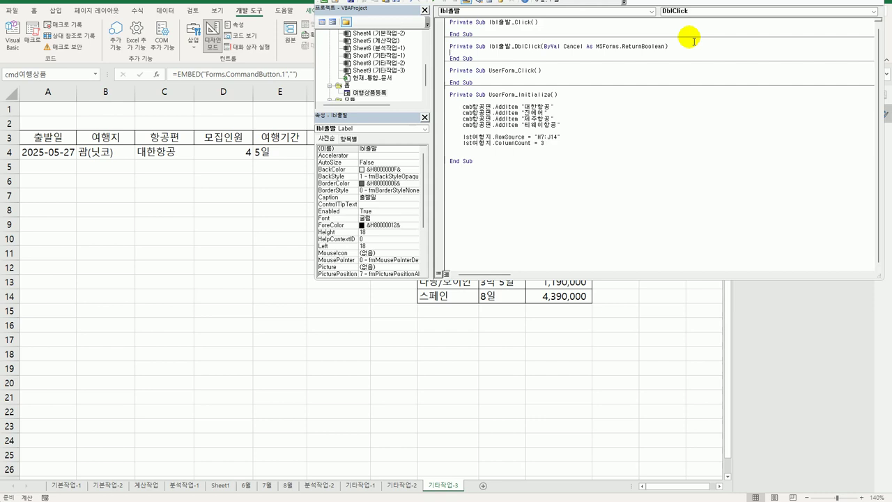
- Enter txt출발일 = Date in the lbl출발 DblClick procedure
key(Tab)
text(txt)
text(출발일 = ㅇㅁㅅ)
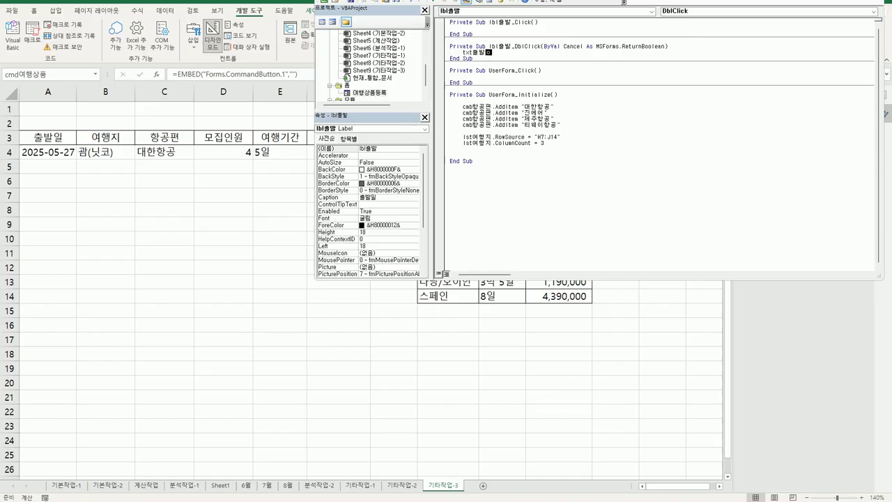
key(BackSpace)
key(BackSpace)
key(BackSpace)
text(date)
- Enclose the four AddItem lines of the Initialize procedure in a With cmb항공편 and End With block
click(570, 97)
key(Return)
key(Return)
key(Tab)
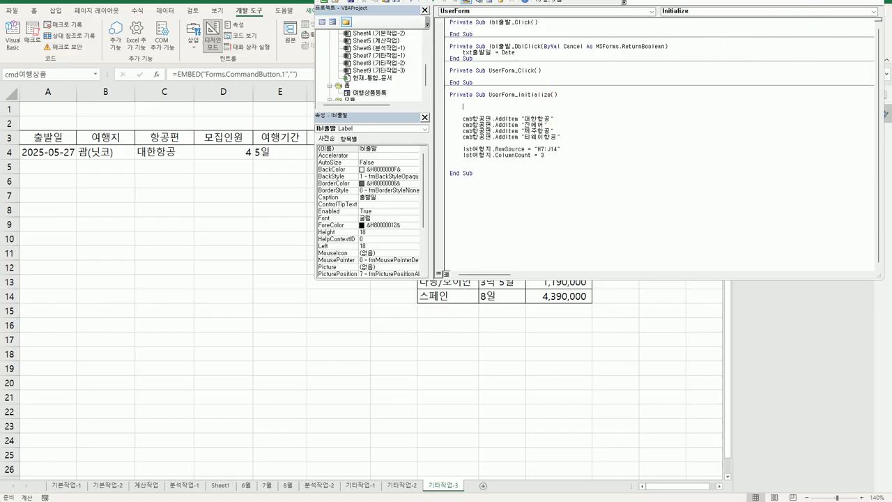
text(with cmb항공편)
key(Return)
key(Return)
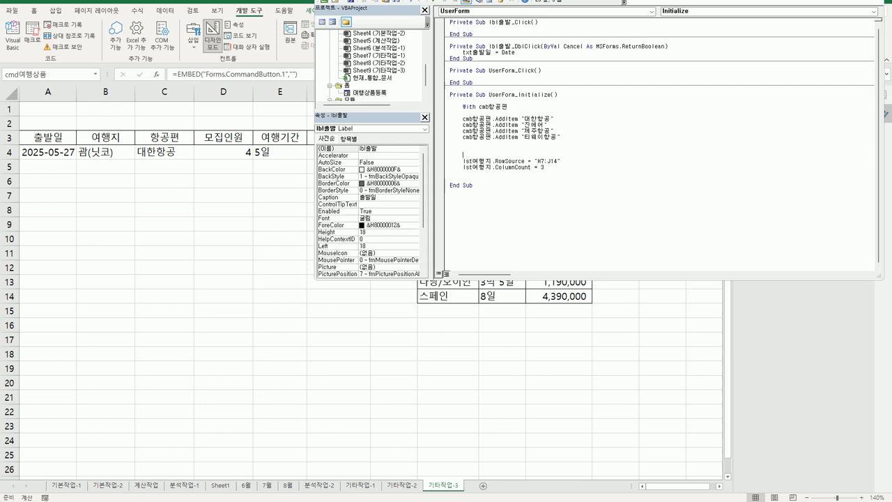
text(end with)
key(Return)
- Remove the cmb항공편 prefix from the four AddItem lines, indent them, and delete the extra blank line before End With
click(463, 130)
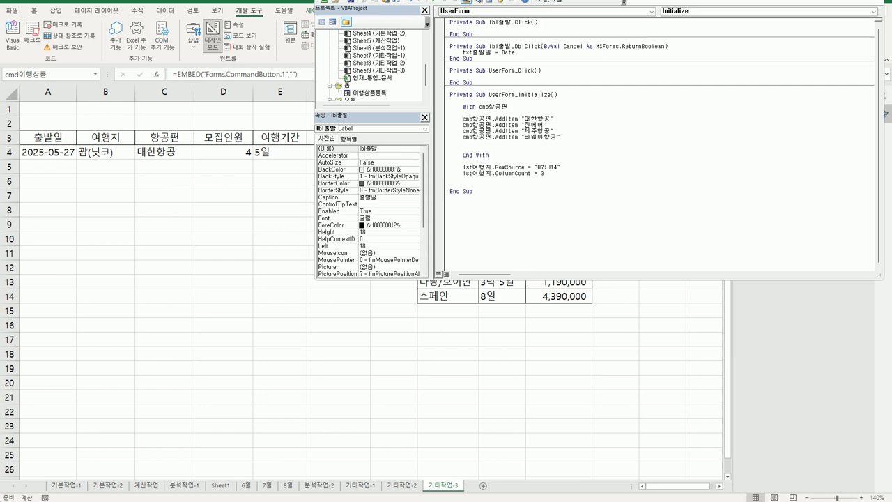
key(shift+Right)
key(shift+Right)
key(shift+Right)
key(shift+Right)
key(shift+Right)
key(shift+Right)
key(Delete)
key(Tab)
key(shift+Right)
key(shift+Right)
key(shift+Right)
key(shift+Right)
key(shift+Right)
key(shift+Right)
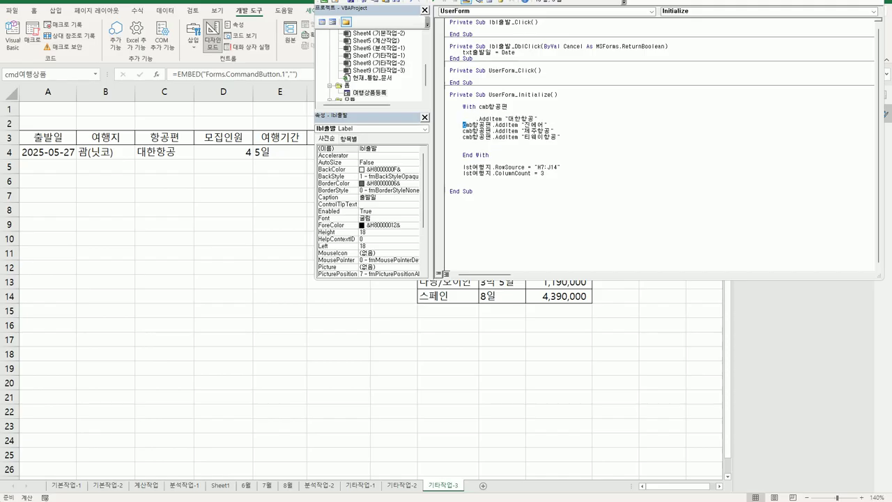
key(Delete)
key(Tab)
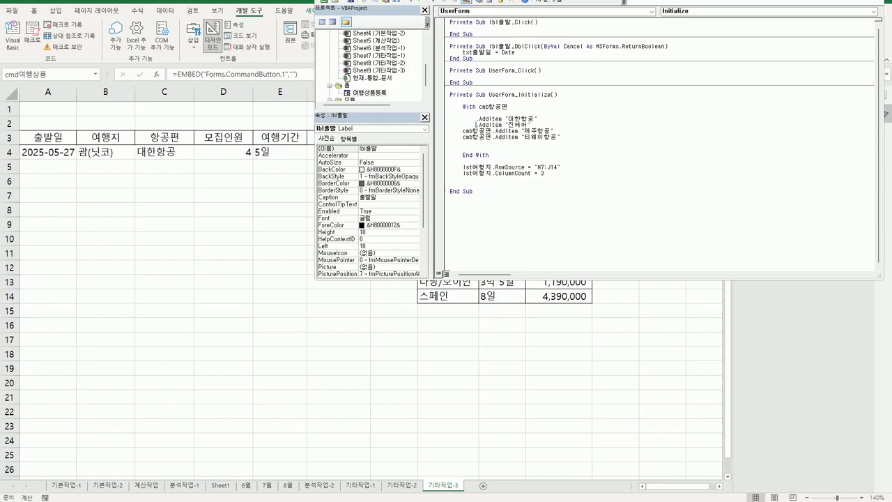
key(shift+Right)
key(shift+Right)
key(shift+Right)
key(shift+Right)
key(shift+Right)
key(shift+Right)
key(Delete)
key(Tab)
key(shift+Right)
key(shift+Right)
key(shift+Right)
key(shift+Right)
key(shift+Right)
key(shift+Right)
key(Delete)
key(Tab)
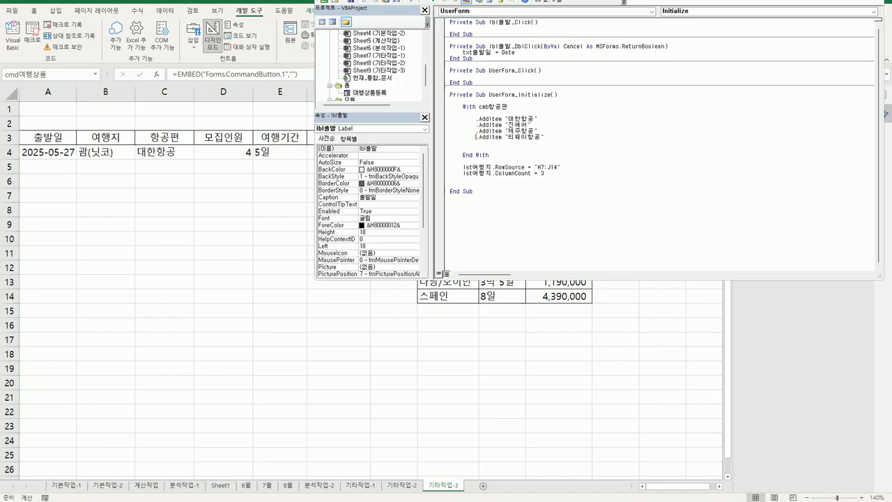
key(Delete)
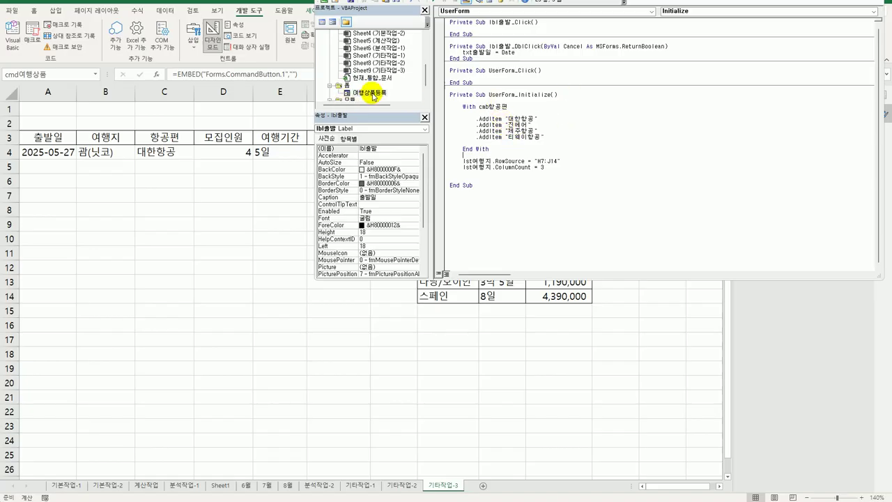
- Create the Change procedure of the 모집인원 spin button and enter txt인원 = spn인원 + 1 in it
click(373, 93)
double_click(373, 93)
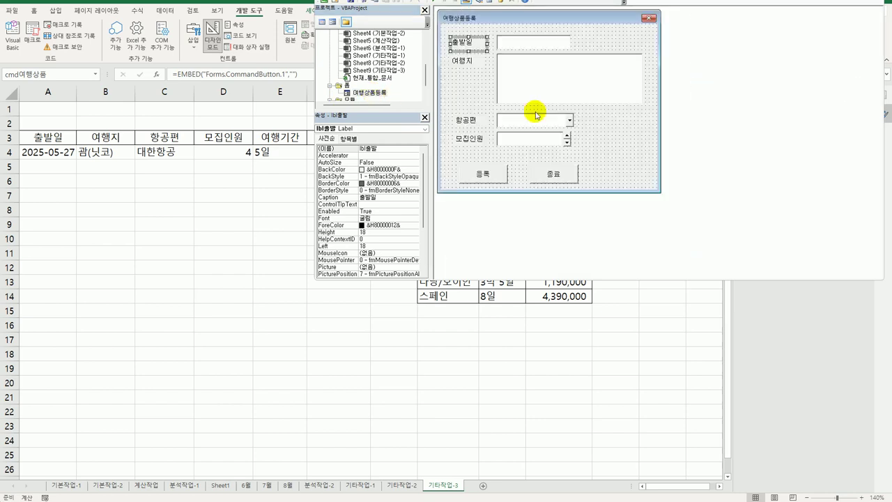
click(506, 141)
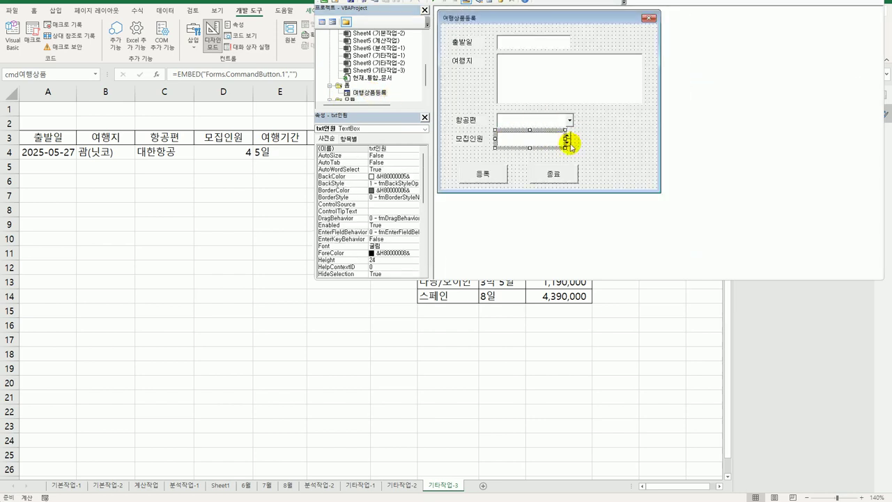
click(567, 141)
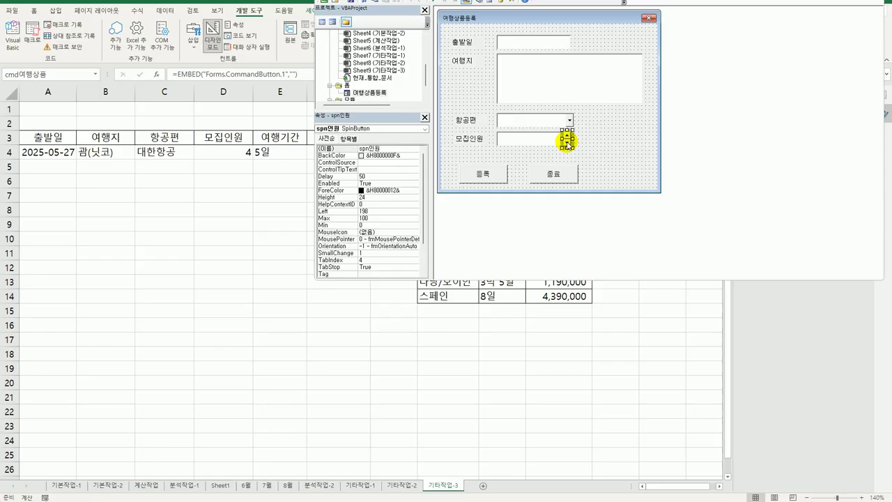
double_click(566, 142)
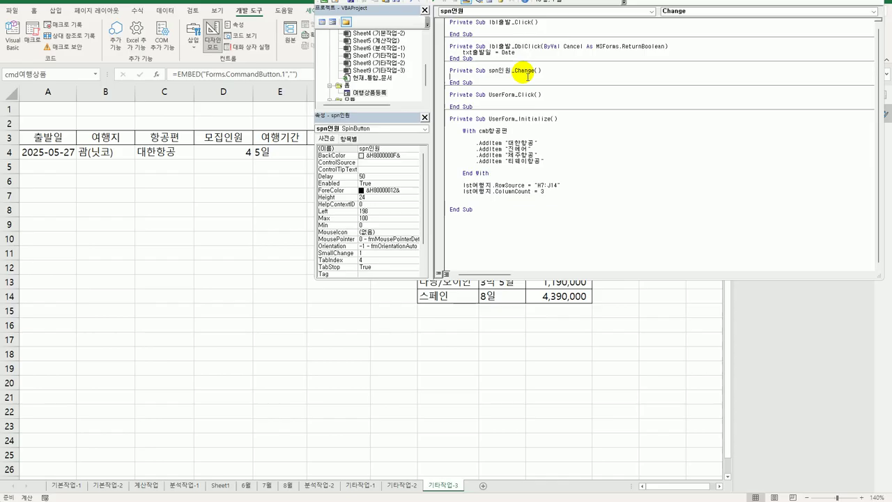
key(Tab)
text(tx)
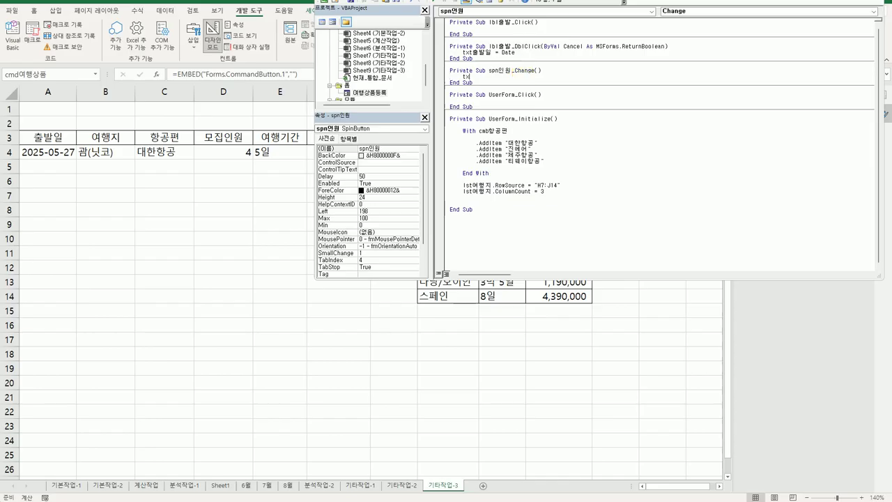
text(t인원 = spn인원 +1)
click(473, 82)
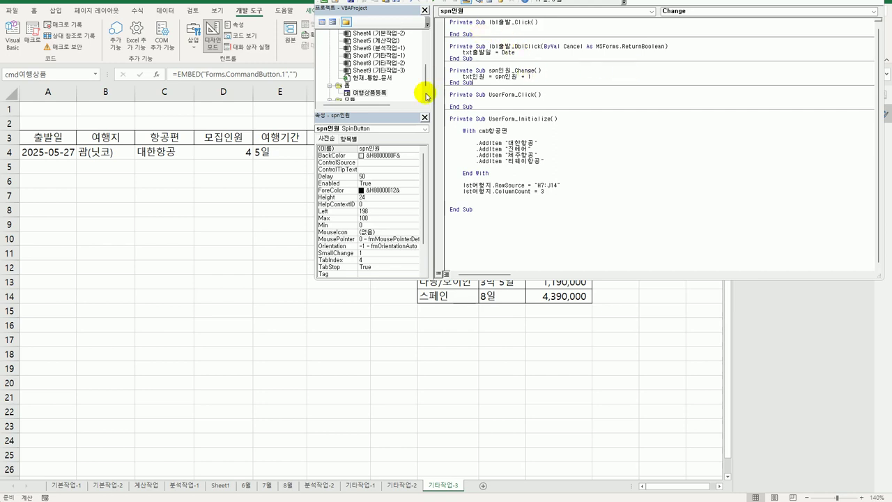
- Reopen the 여행상품등록 form, create the Click procedure of its 종료 button, and add blank lines inside the procedure
double_click(381, 93)
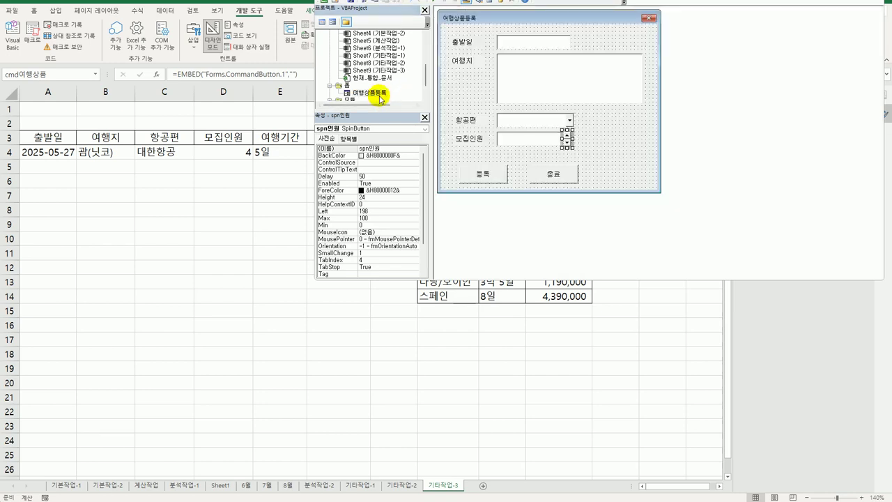
double_click(551, 173)
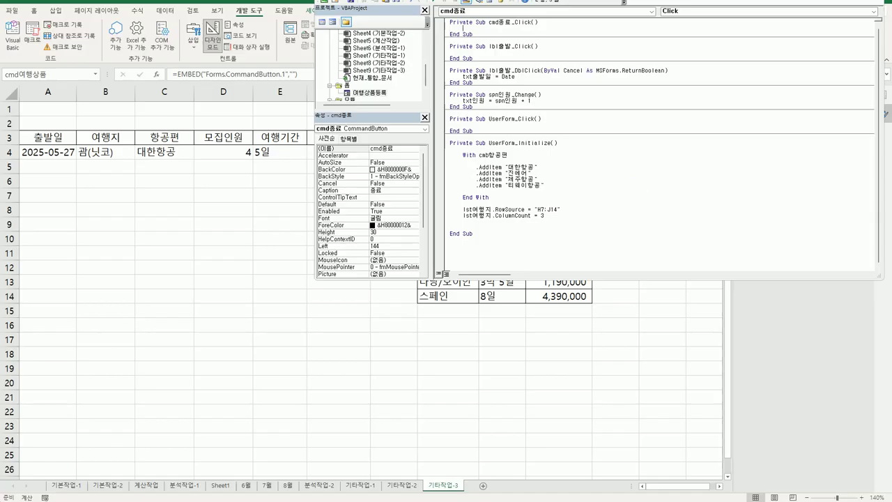
key(Return)
key(Tab)
key(Return)
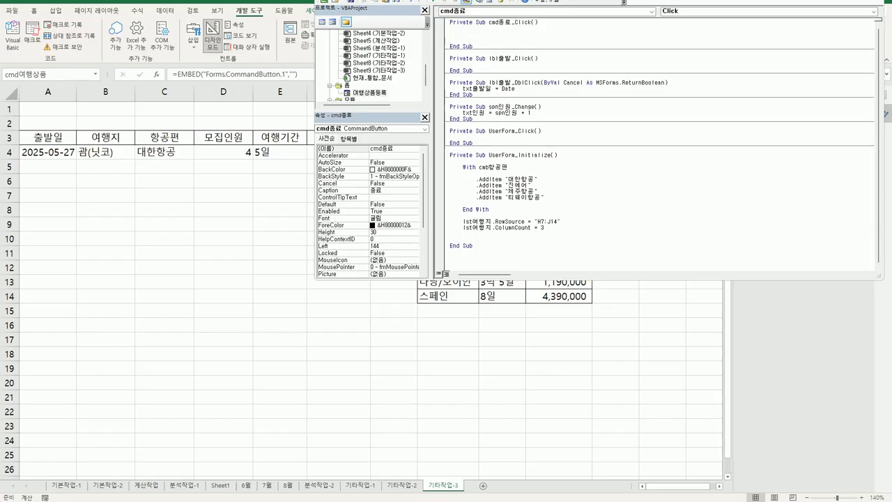
- Start a MsgBox statement in the cmd종료 Click procedure with the text "전체 입력 건수는 "
text(ㅡ)
key(BackSpace)
text(msgbox)
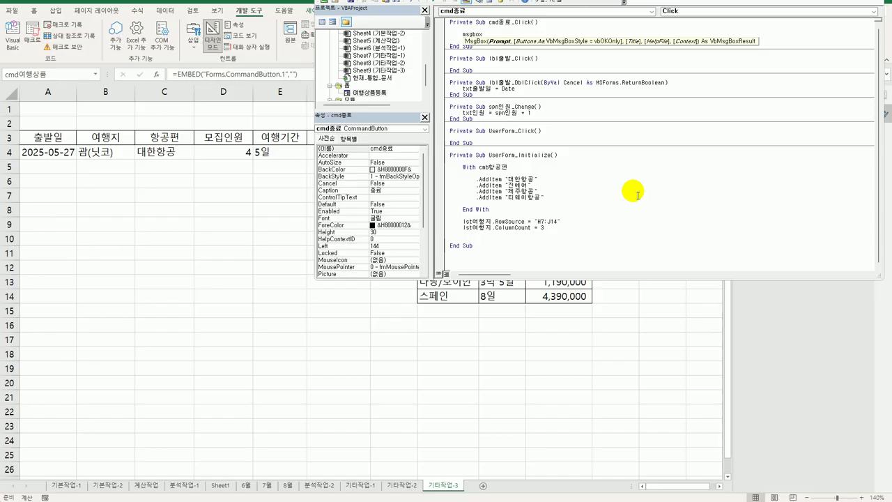
text( ")
text(전)
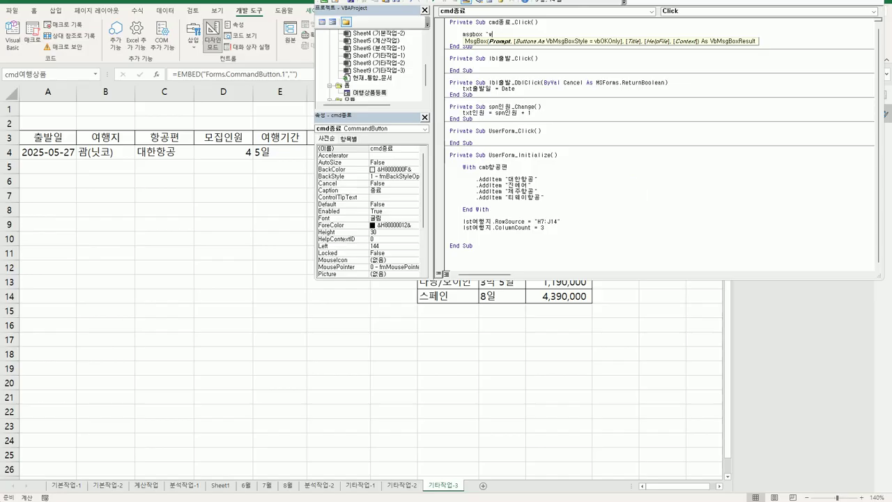
text(체 입력)
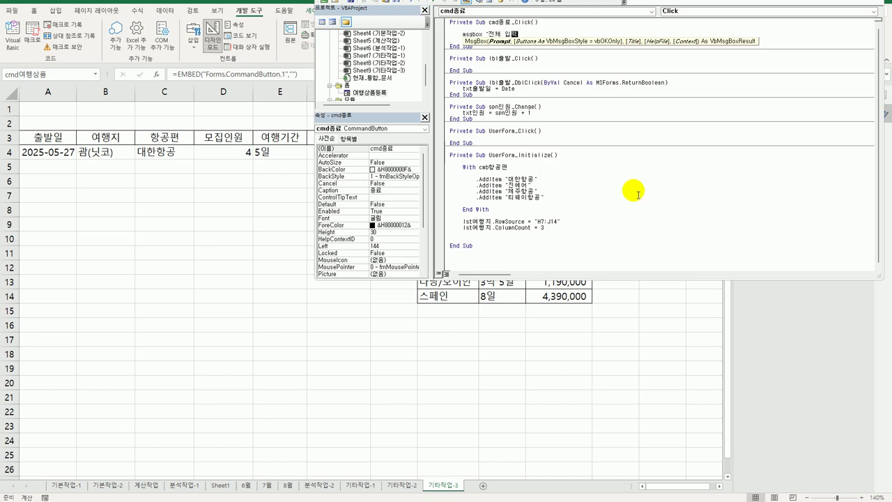
text( 건수는 )
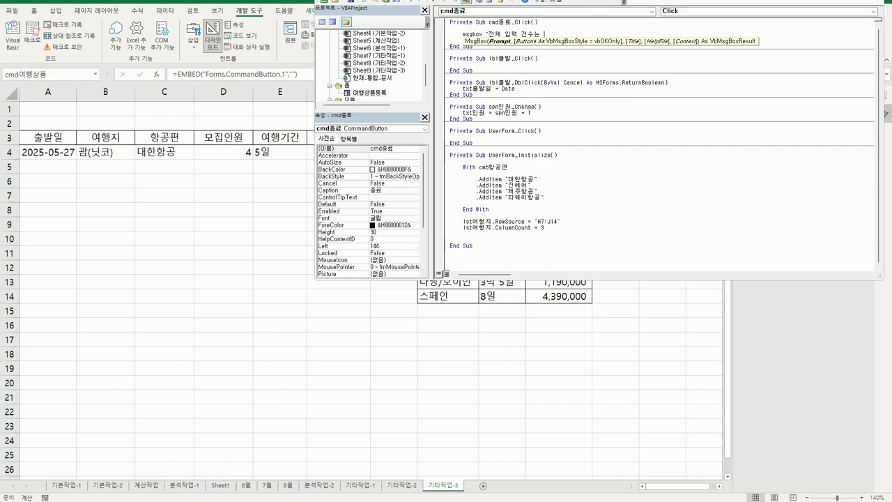
- Complete the MsgBox statement with & Range("A3").CurrentRegion.Rows.Count - 1 & "건입니다."
text(" &)
text(range("A)
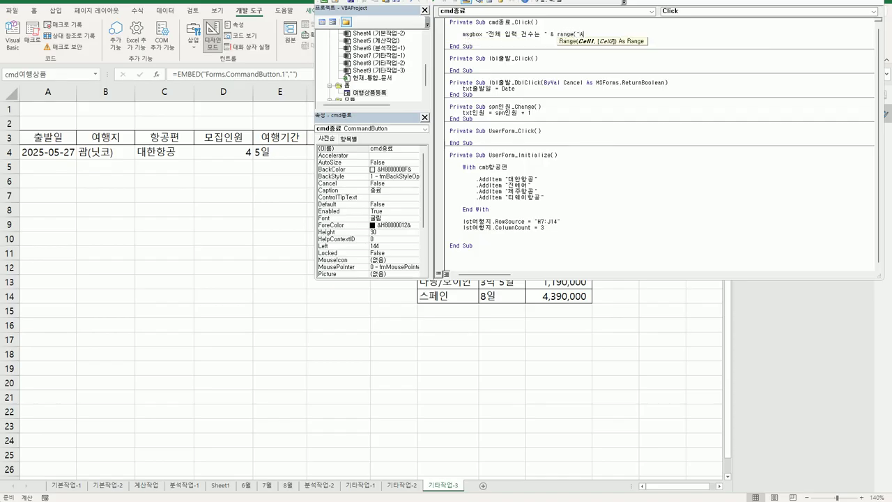
text(3").cu)
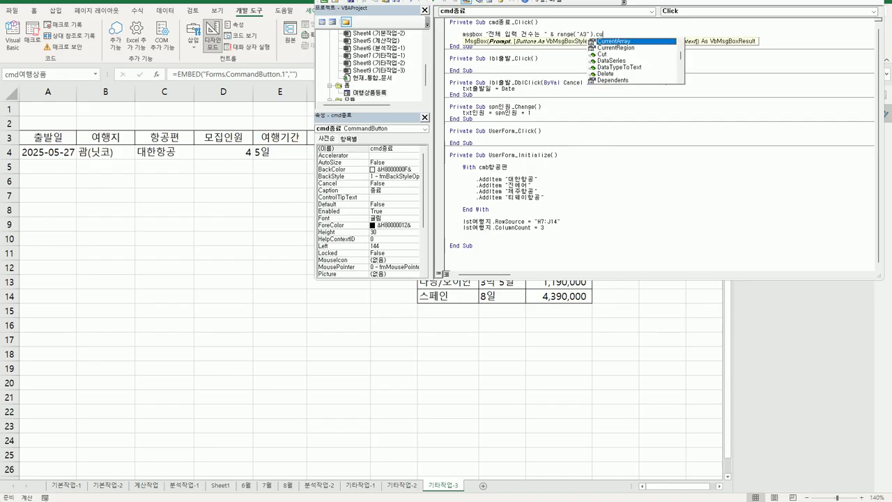
text(rrentRegion.Rows.count)
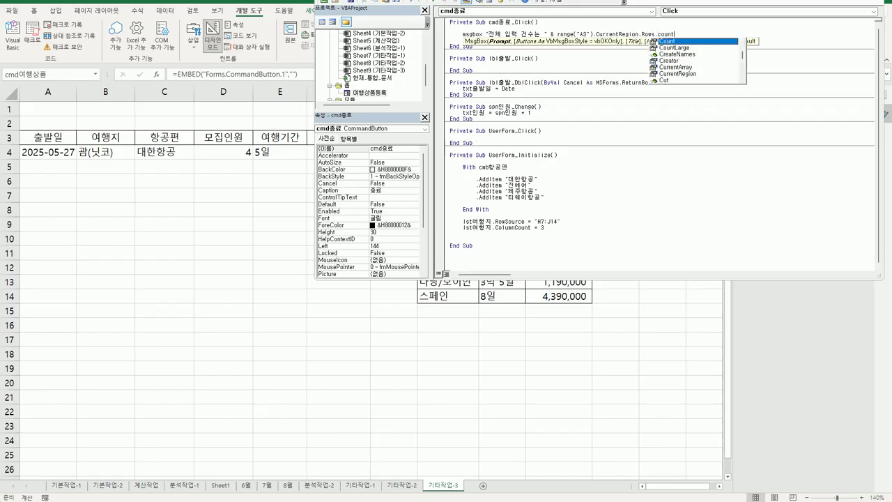
key(Tab)
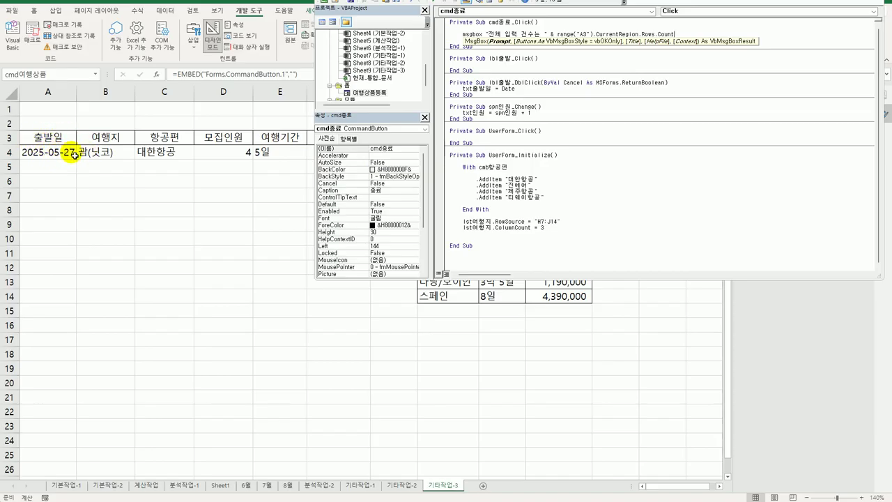
text(-1 & "건)
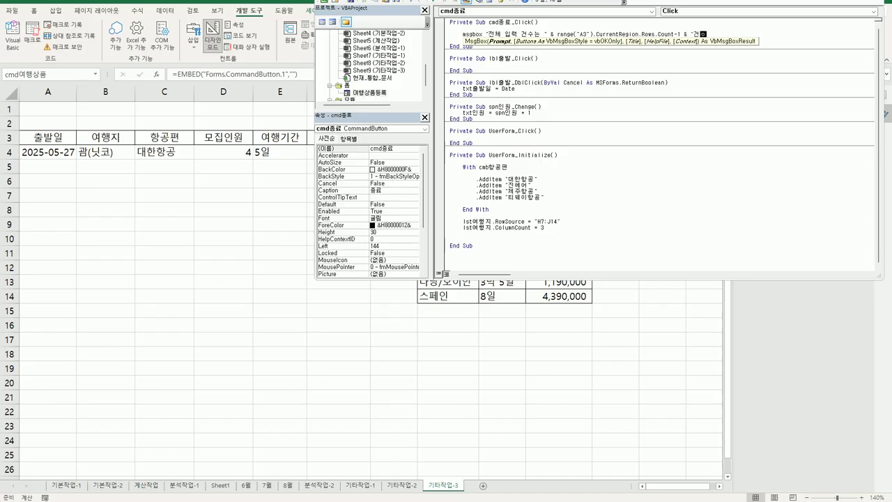
text(입니다.")
key(Return)
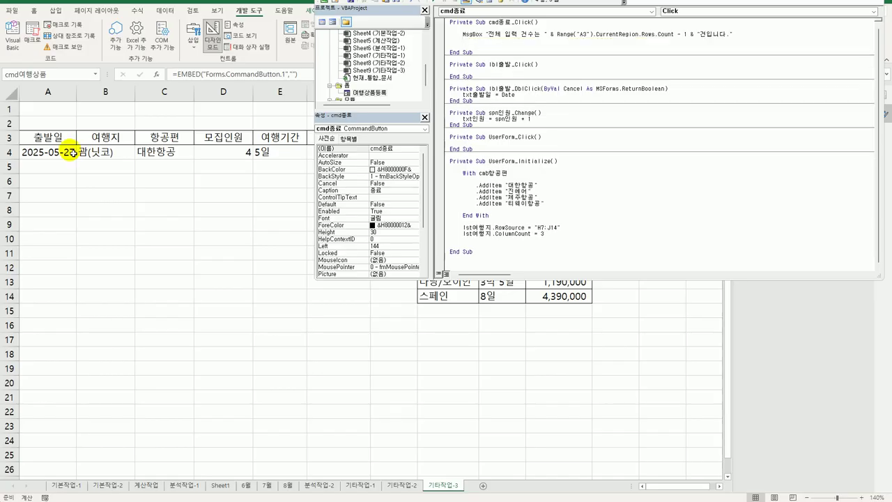
- Add Unload Me below the MsgBox line in the cmd종료 Click procedure
text(unl)
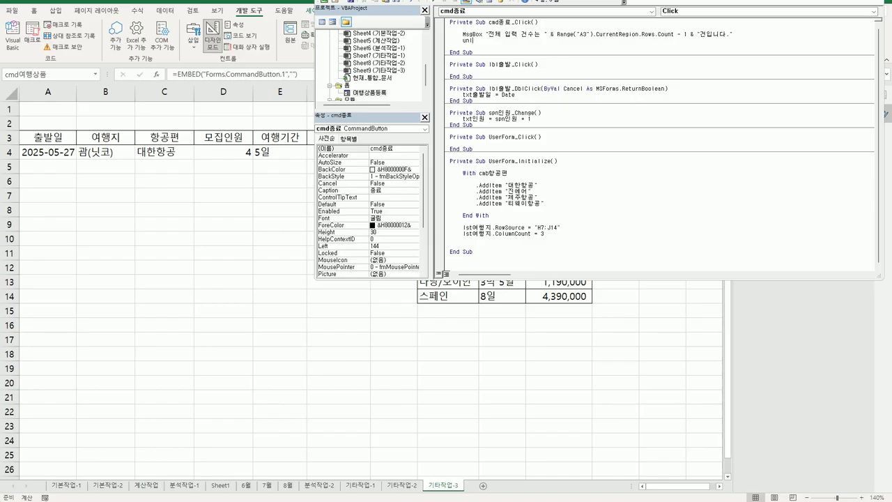
text(oad Me)
key(Down)
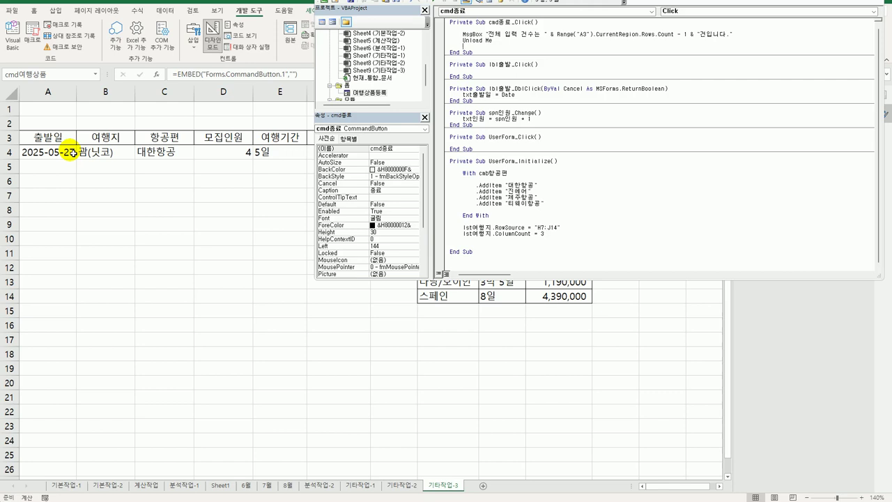
- Open the 여행상품등록 form design and inspect its 등록 button, 출발일 text box, 여행지 list box and 항공편 combo box
click(353, 94)
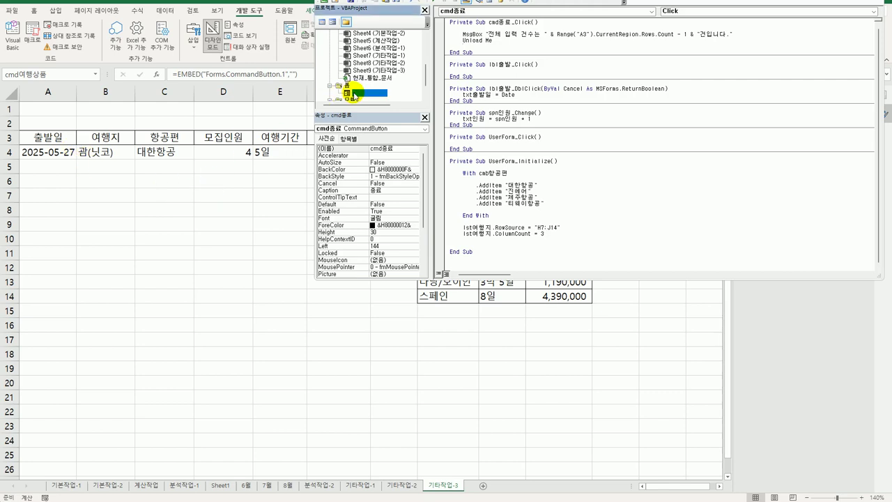
double_click(353, 96)
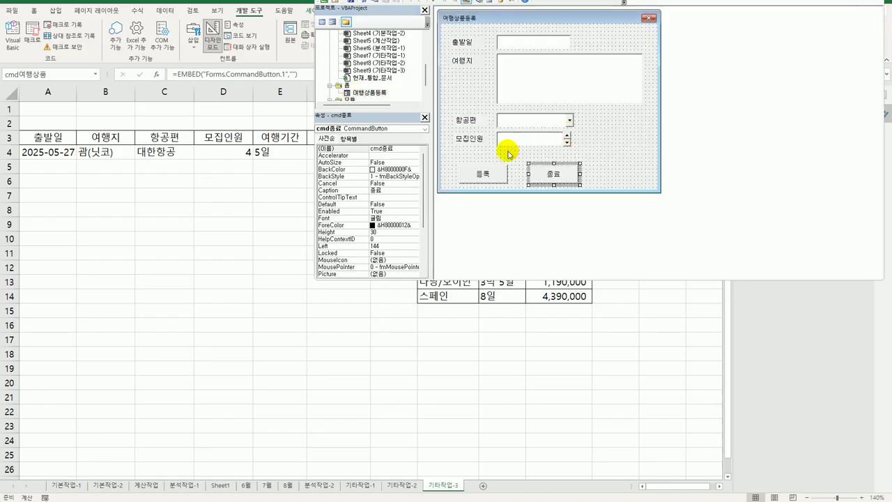
click(492, 175)
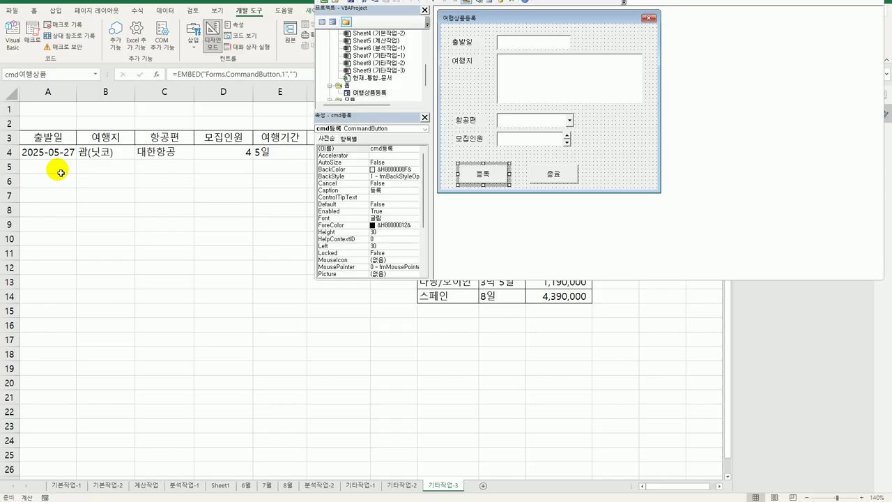
click(523, 48)
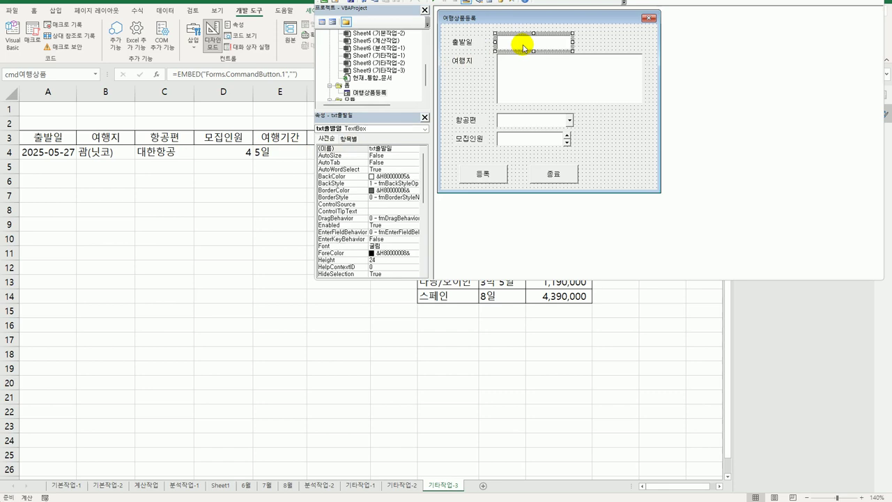
click(523, 97)
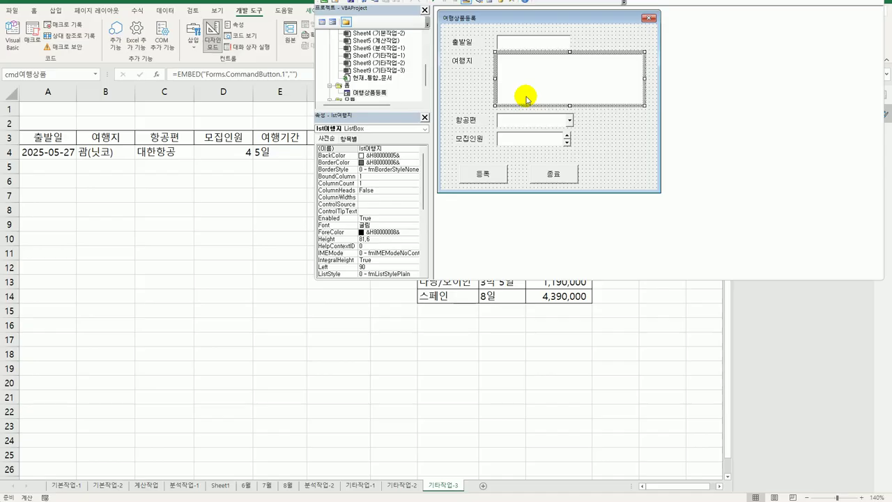
click(528, 122)
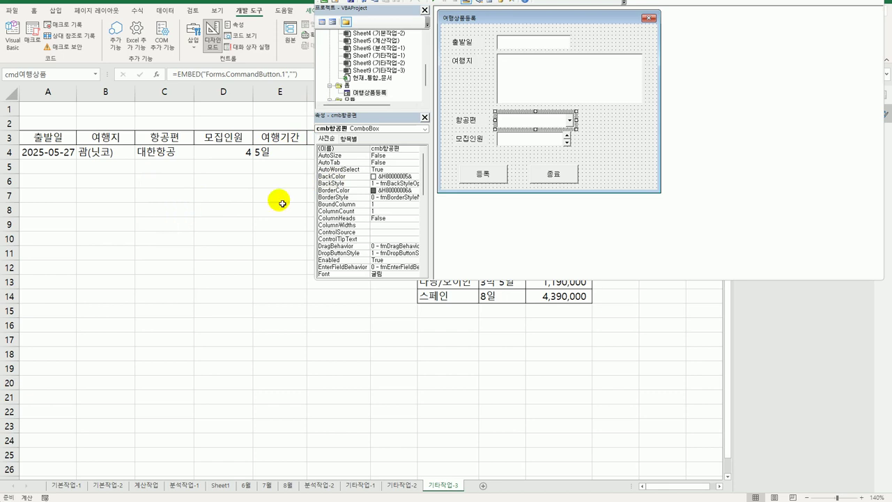
click(498, 180)
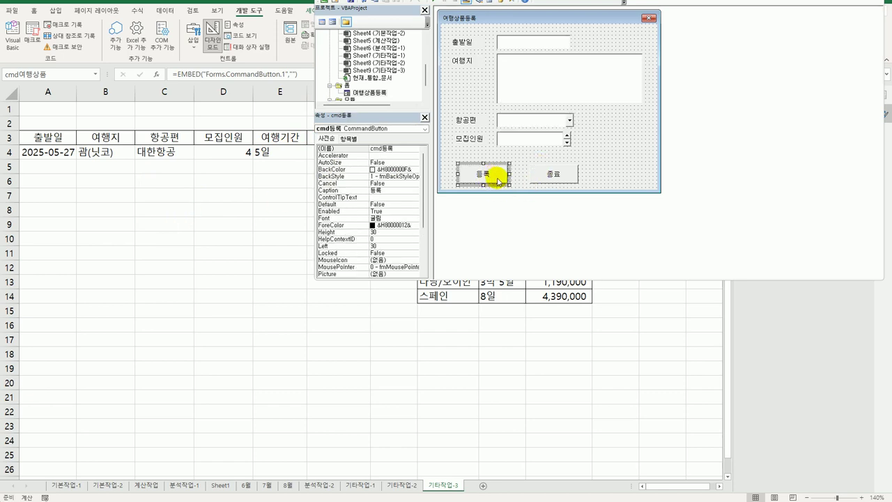
- Examine the table range A3:F4 on 기타작업-3 and the next input row starting at A5
click(209, 243)
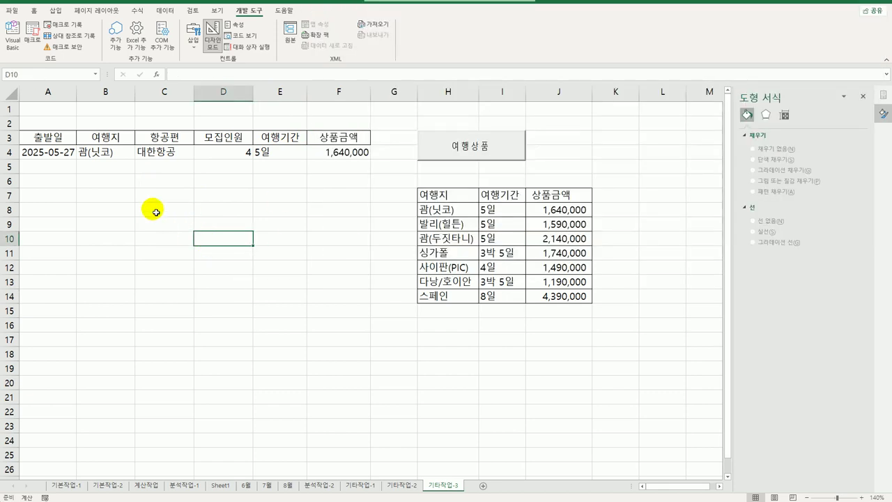
drag(57, 137, 355, 155)
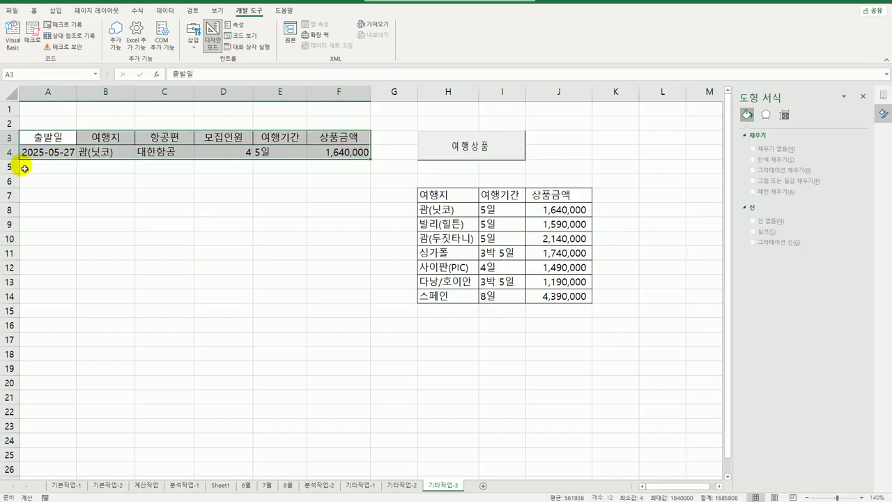
click(38, 169)
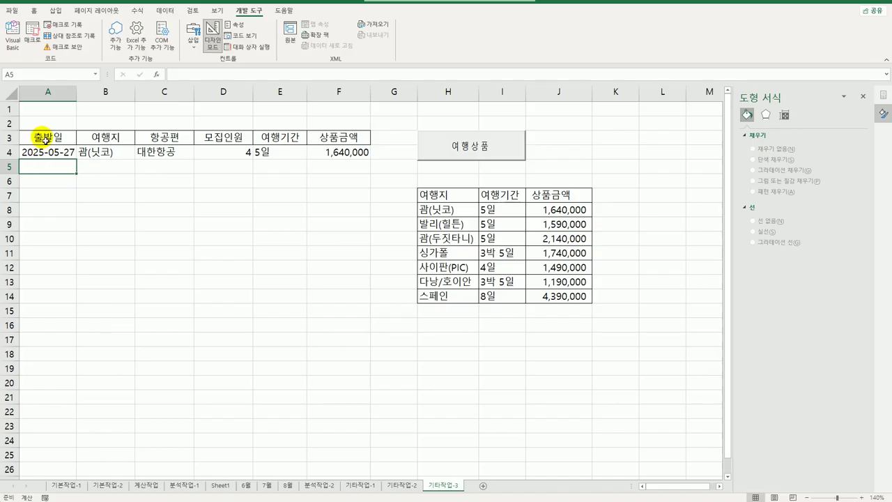
drag(37, 137, 39, 151)
click(40, 170)
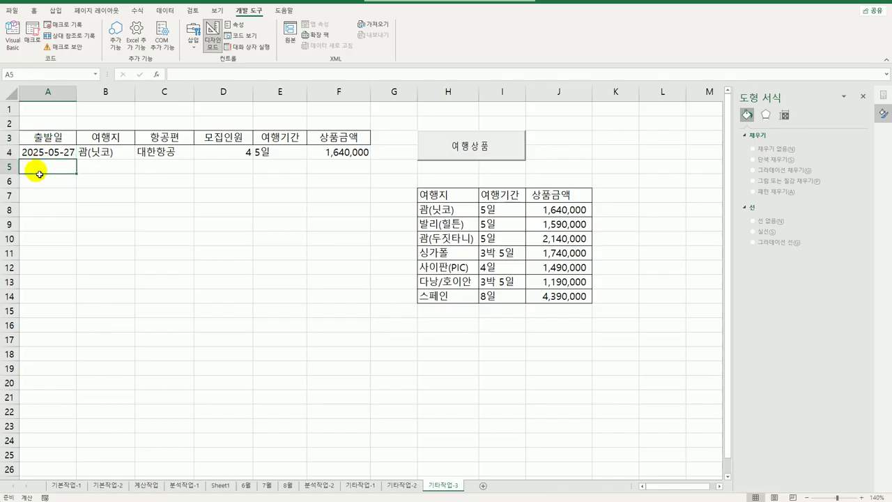
- Create the Click procedure of the form's 등록 button in Visual Basic and enter i = Range("A3").CurrentRegion.Rows.Count + 3 in it
click(13, 36)
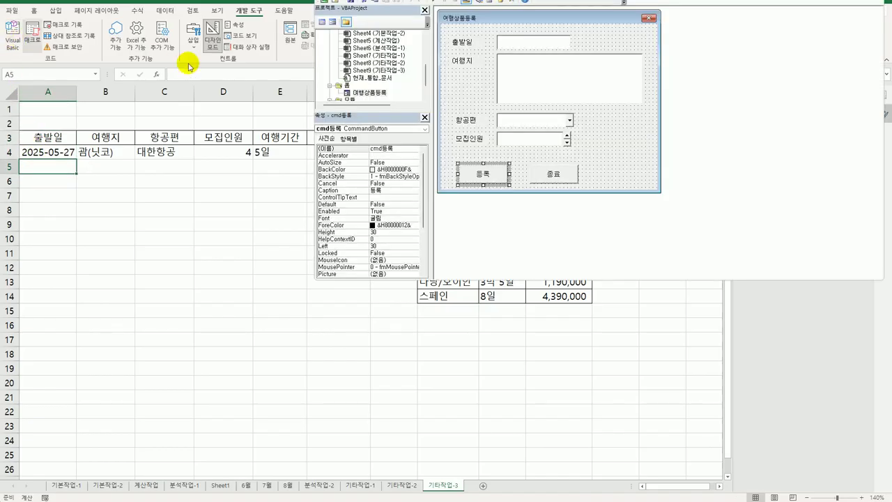
double_click(494, 175)
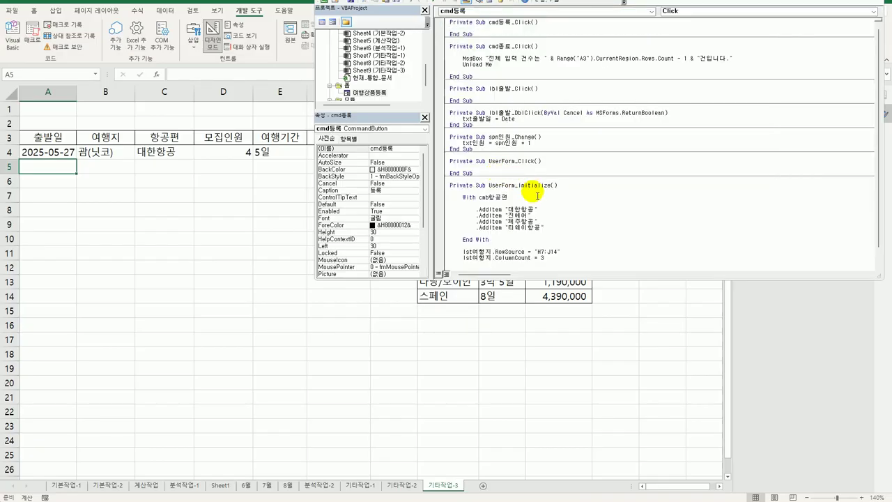
key(Return)
key(Return)
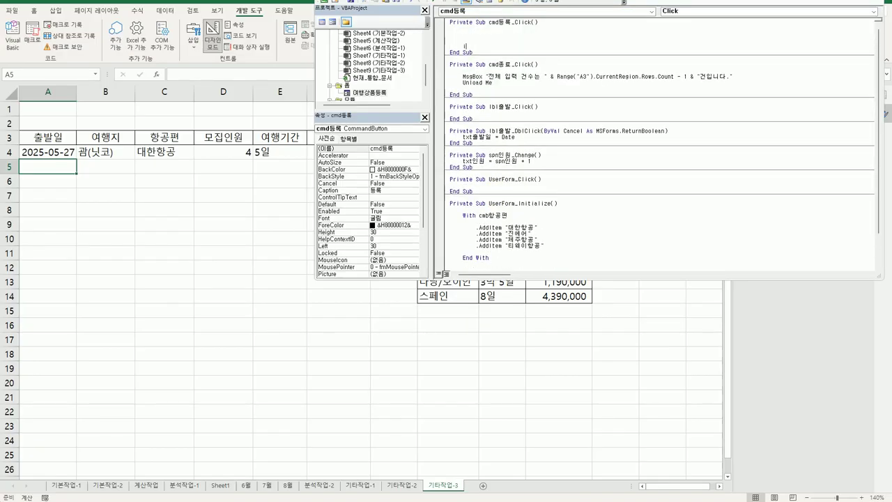
text(i = range("A)
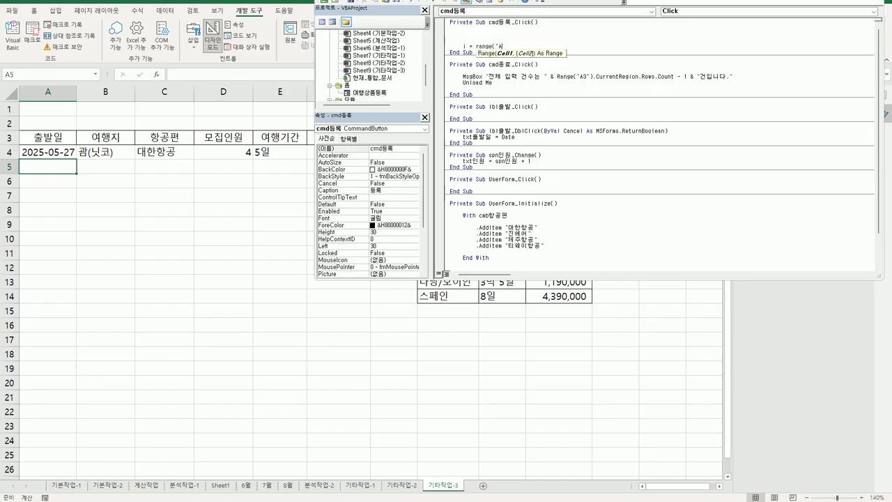
text(3").cu)
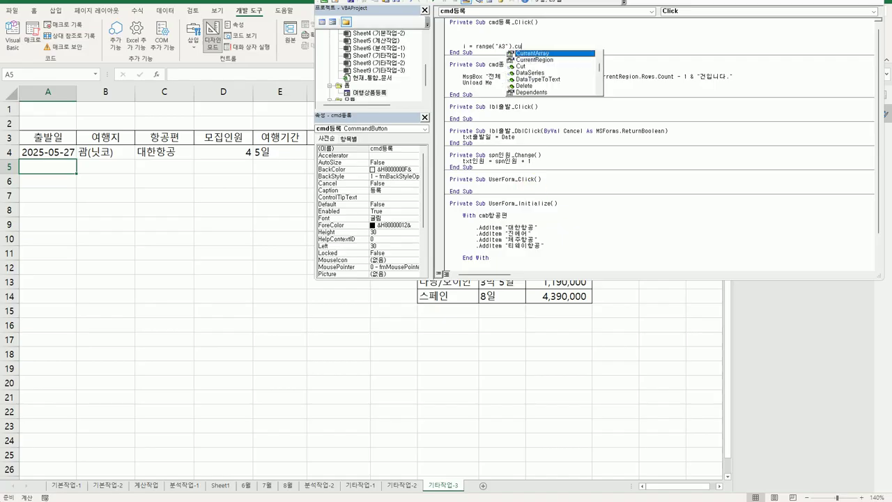
text(rrentRegion.Rows.count)
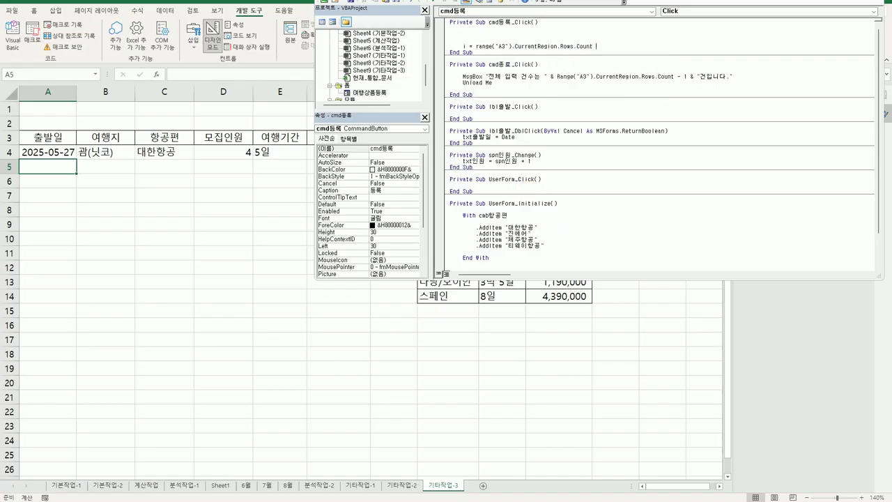
text( +3)
key(Return)
- Enter Cells(i, 1) = txt출발일 in the cmd등록 Click procedure and paste a copy of that line directly below
text(cel)
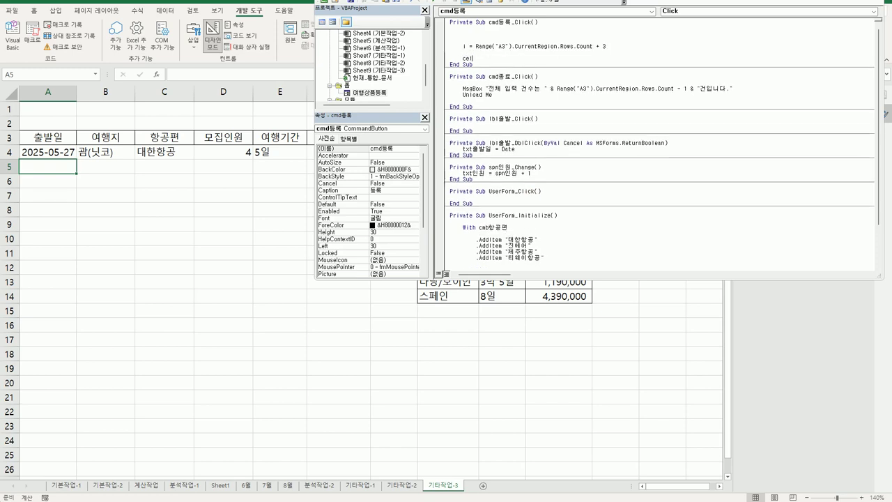
text(ls(i,1))
text(= txt출발일)
key(Return)
key(shift+End)
key(ctrl+c)
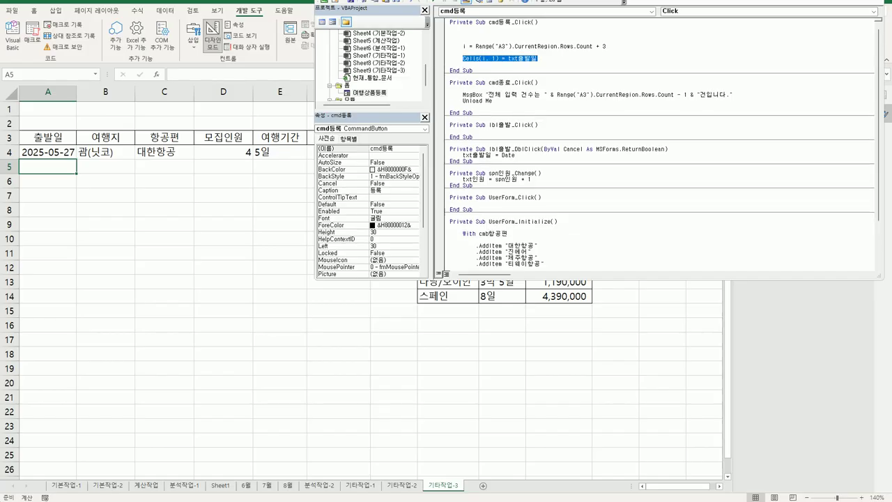
key(Down)
key(ctrl+v)
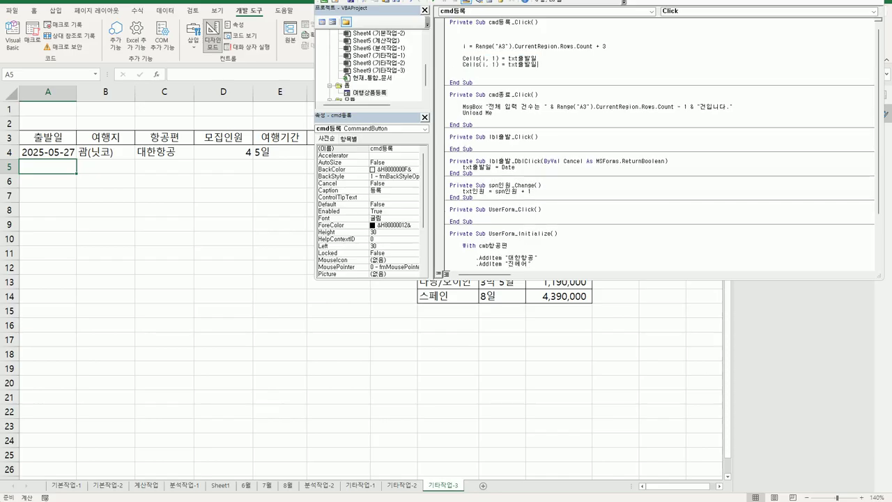
- Paste four more copies of the Cells(i, 1) = txt출발일 line below the existing two in the cmd등록 Click procedure
key(Return)
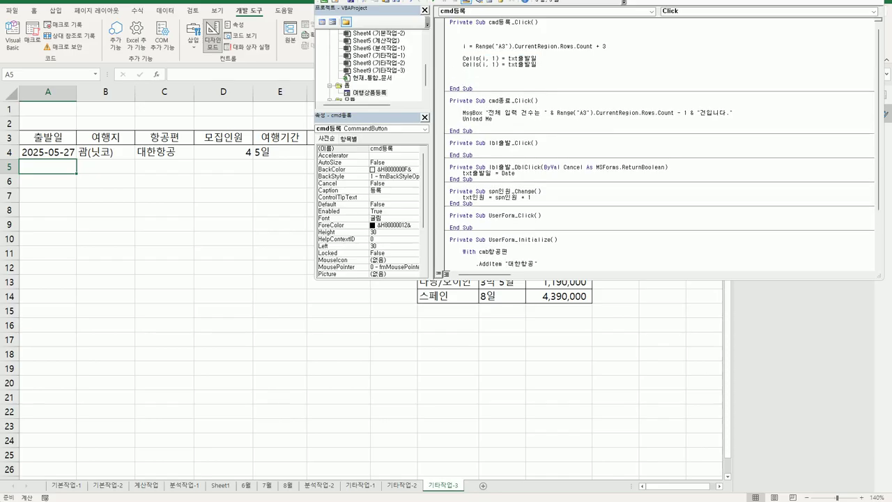
key(ctrl+v)
key(Return)
key(ctrl+v)
key(Return)
key(ctrl+v)
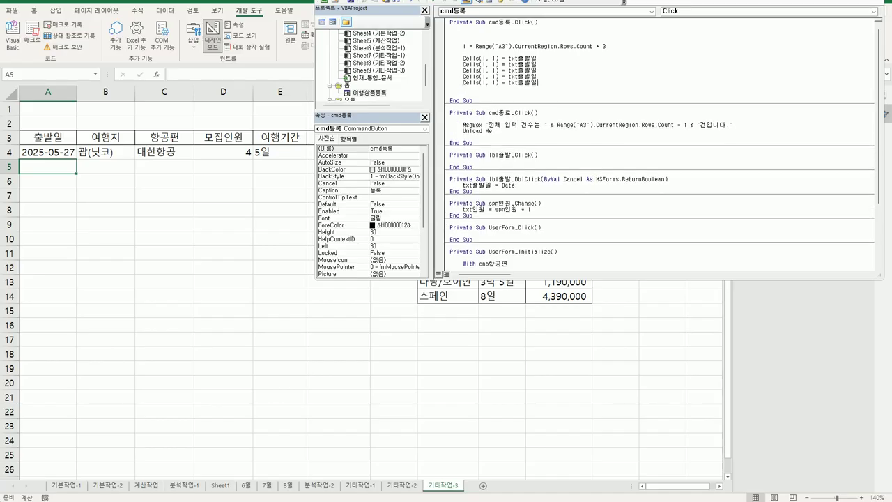
key(Return)
key(ctrl+v)
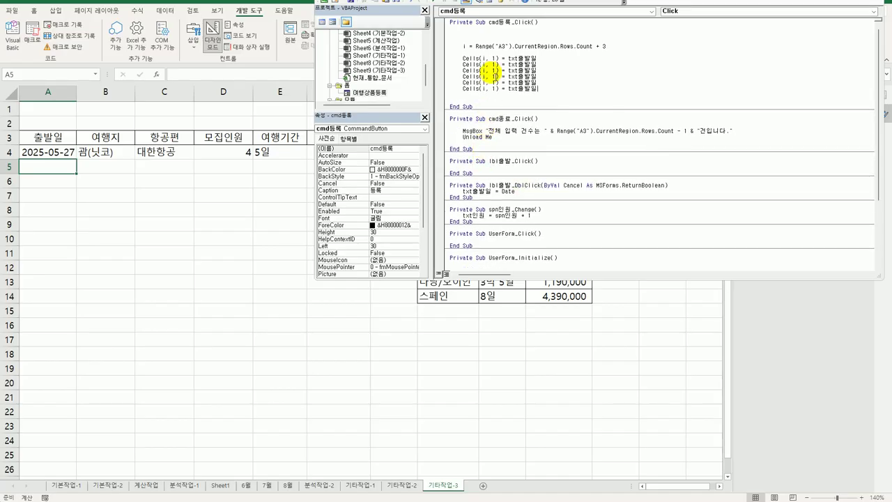
- Renumber the column index in the five copied Cells lines to 2, 3, 4, 5 and 6
double_click(493, 64)
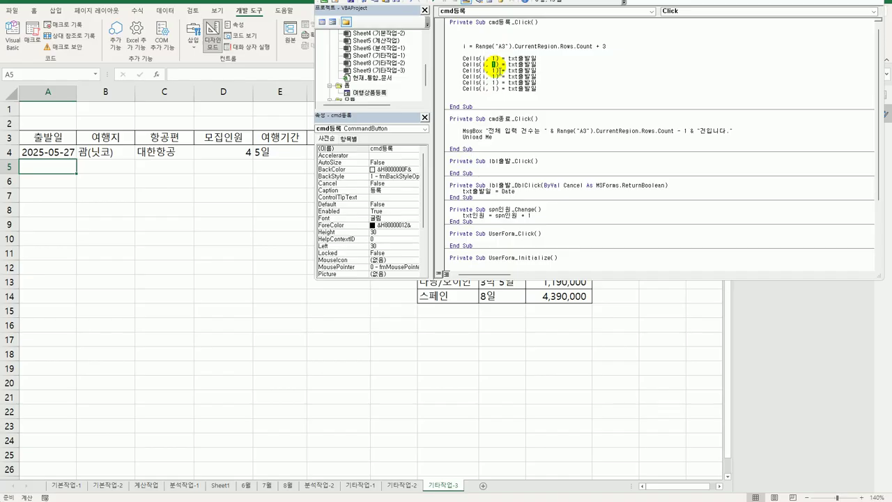
text(2)
double_click(493, 70)
text(3)
double_click(493, 77)
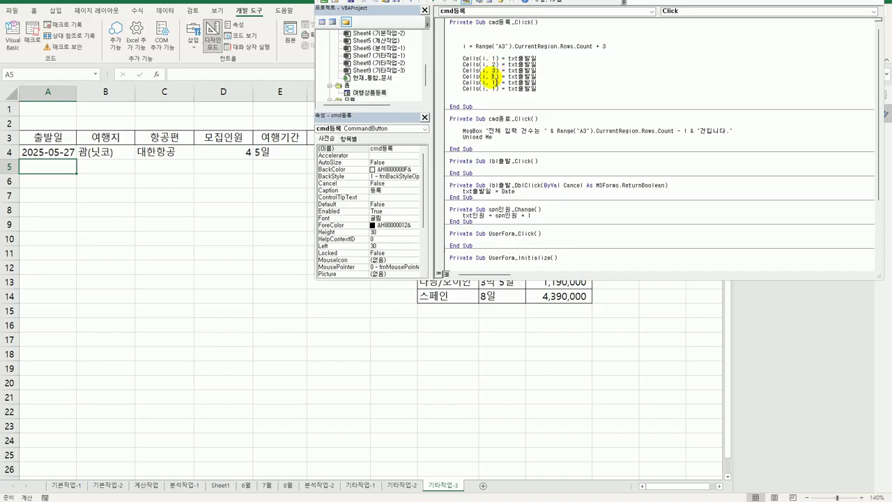
text(4)
double_click(494, 82)
text(5)
double_click(494, 88)
text(6)
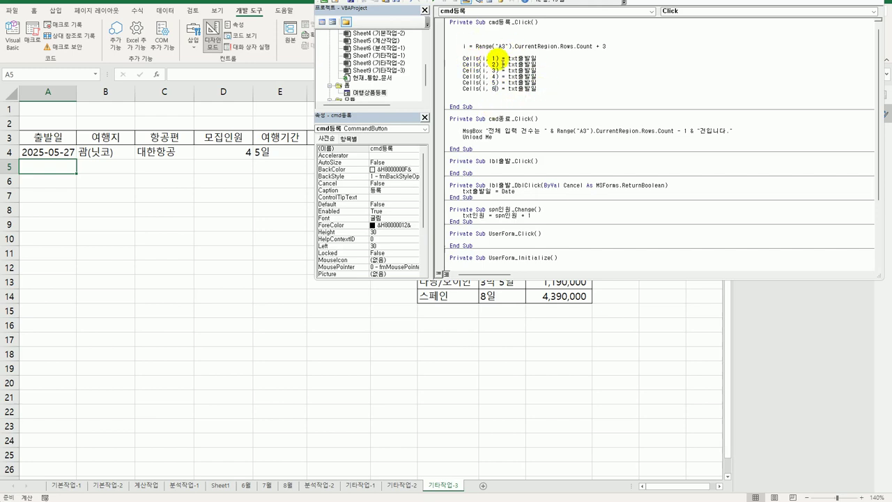
- Replace txt출발일 in the Cells(i, 2) line with lst여행지.List
drag(509, 65, 539, 63)
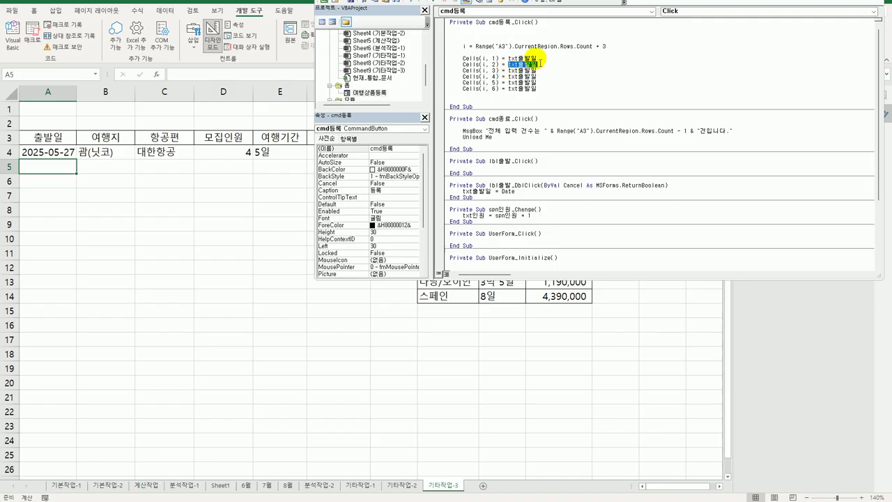
text(ㅅ)
key(BackSpace)
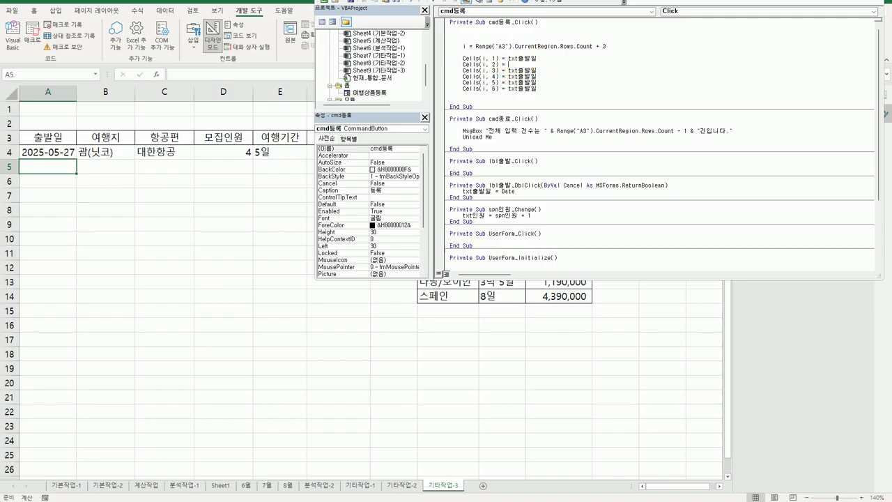
text(lst여행지.)
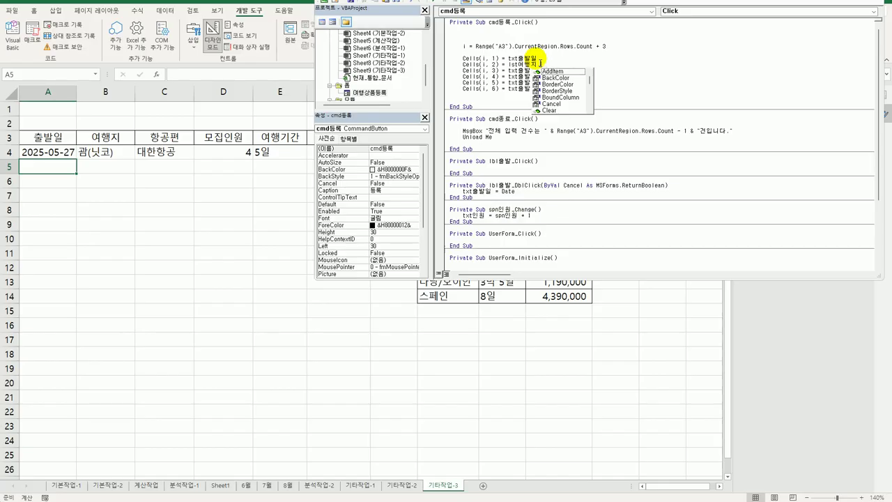
text(lis)
key(Tab)
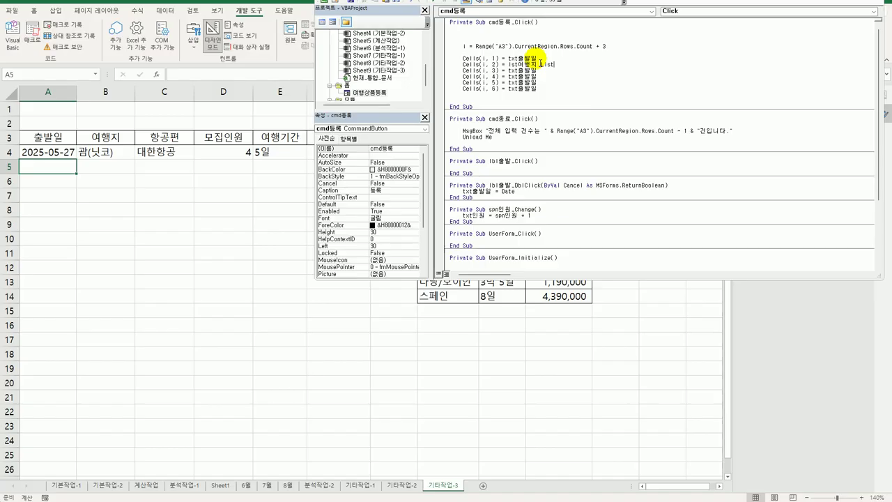
- Turn off design mode, run the 여행상품등록 form beside the travel table, examine its 여행지 list with 괌(닛코) selected, and close it
click(213, 268)
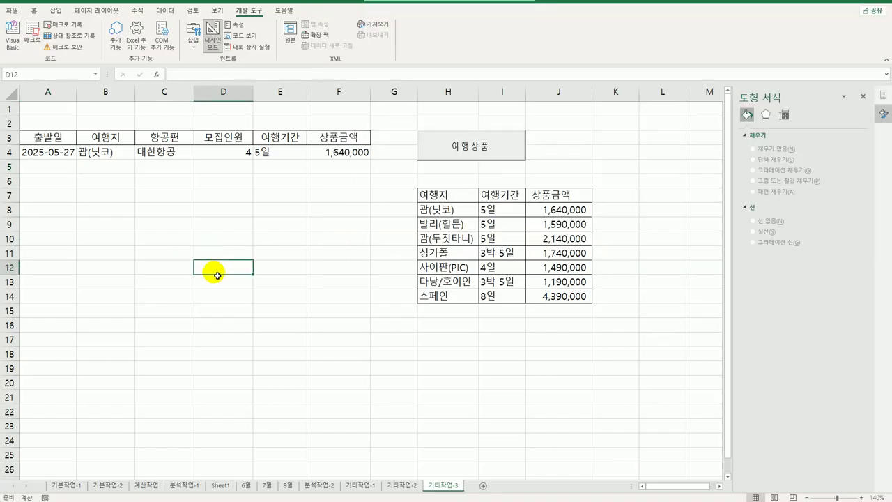
click(216, 46)
click(475, 155)
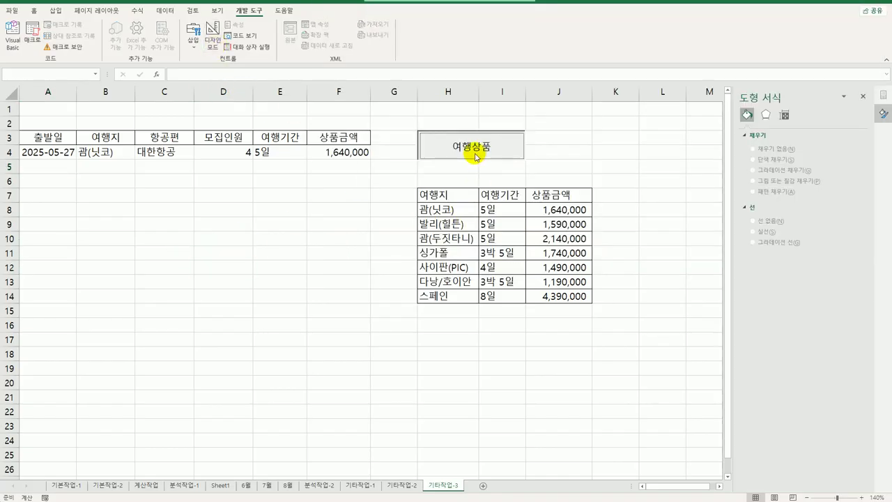
drag(460, 165, 259, 179)
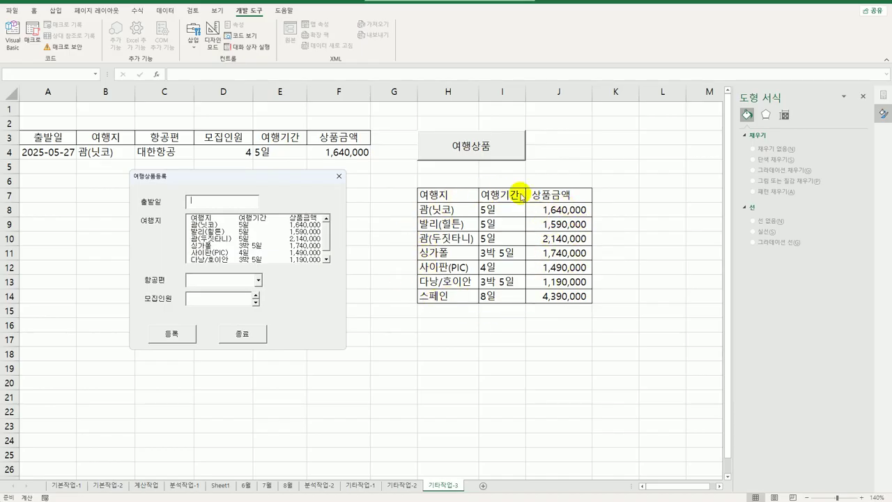
click(202, 226)
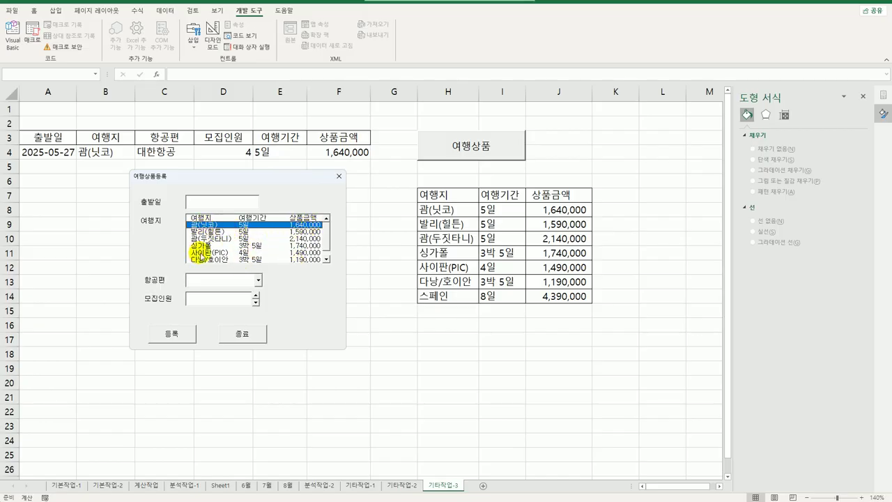
click(339, 176)
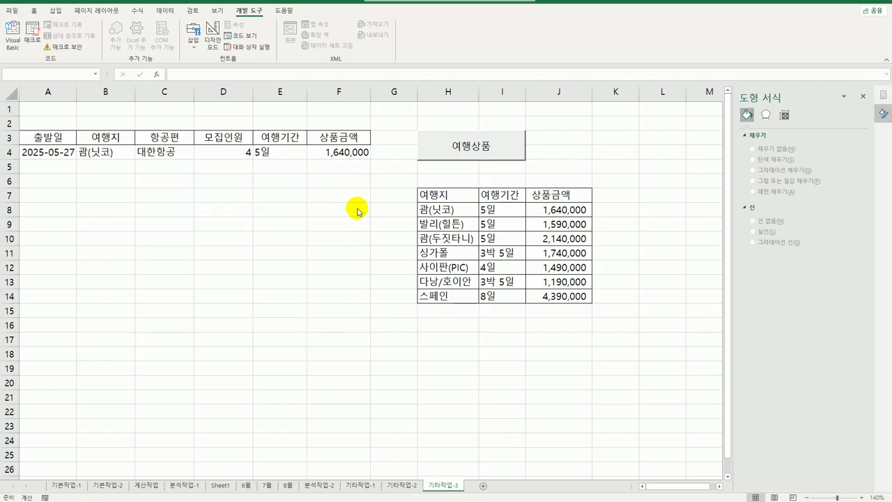
- Back in Visual Basic, complete the Cells(i, 2) assignment as lst여행지.List(lst여행지.ListIndex, 0)
click(13, 46)
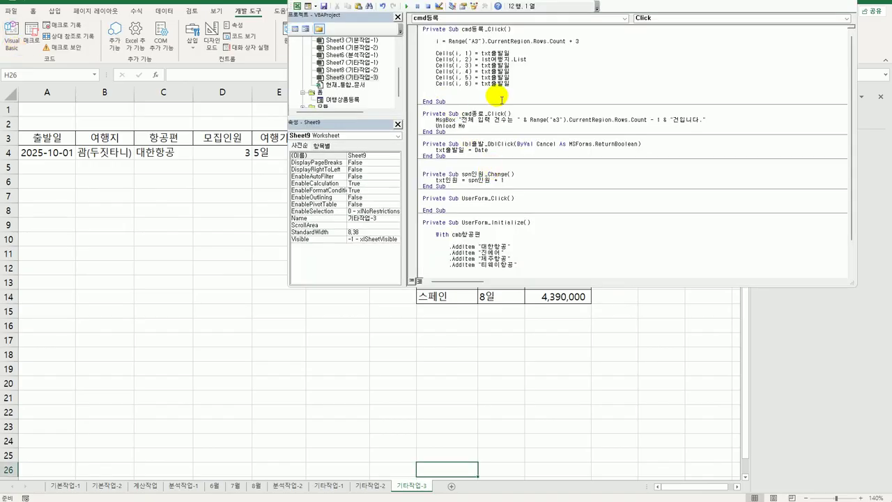
click(527, 59)
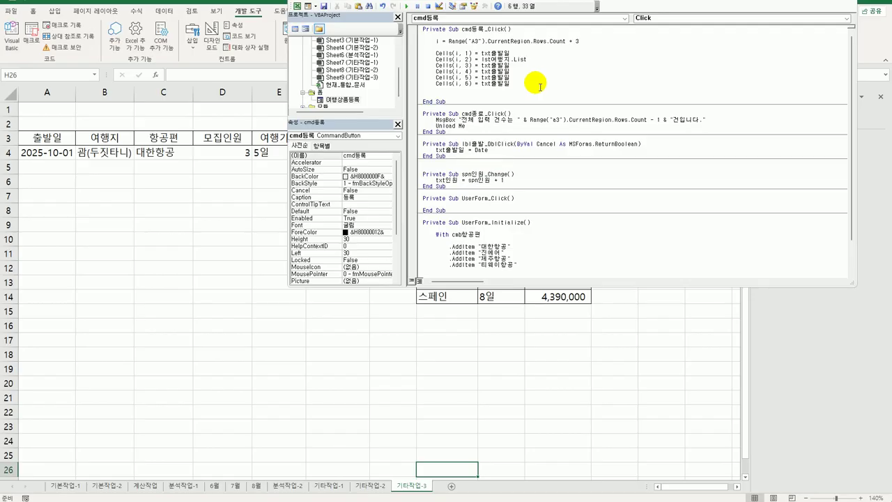
text(()
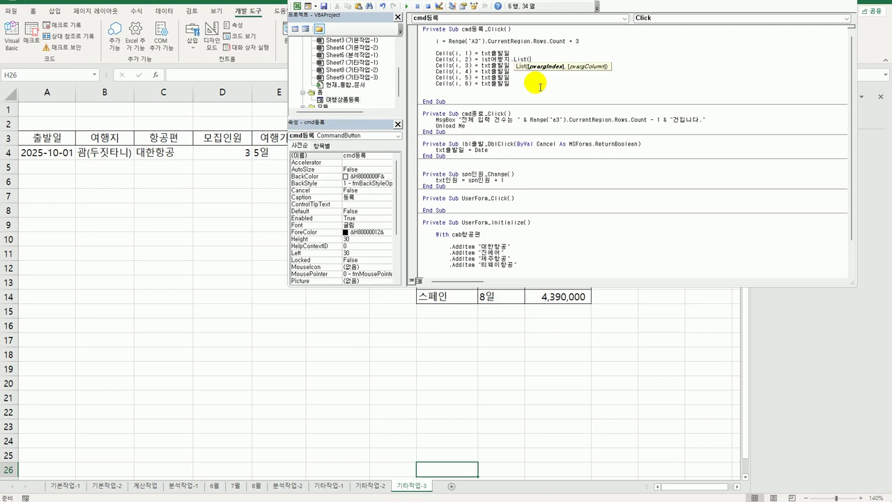
text(lst여행지.List(lst여행지.)
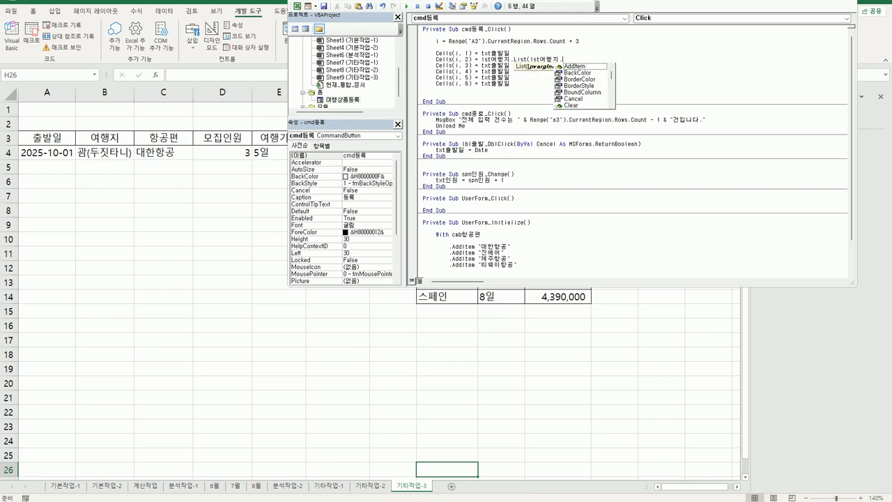
text(ListI)
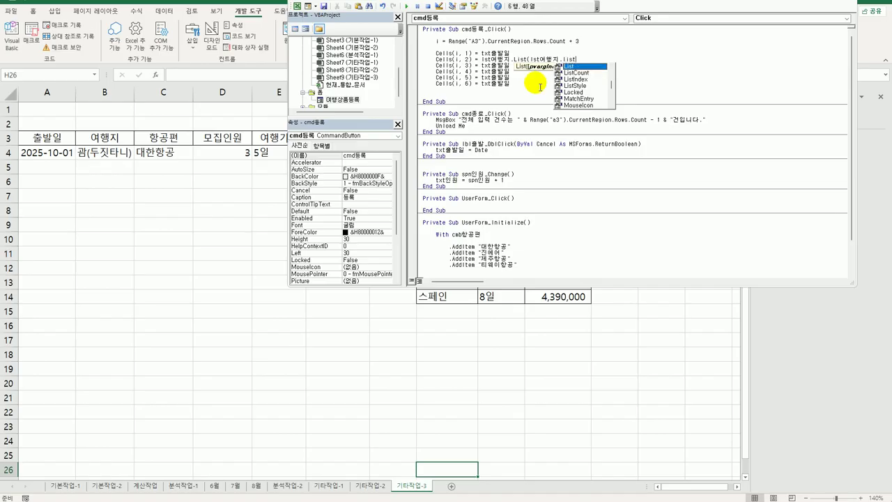
key(Tab)
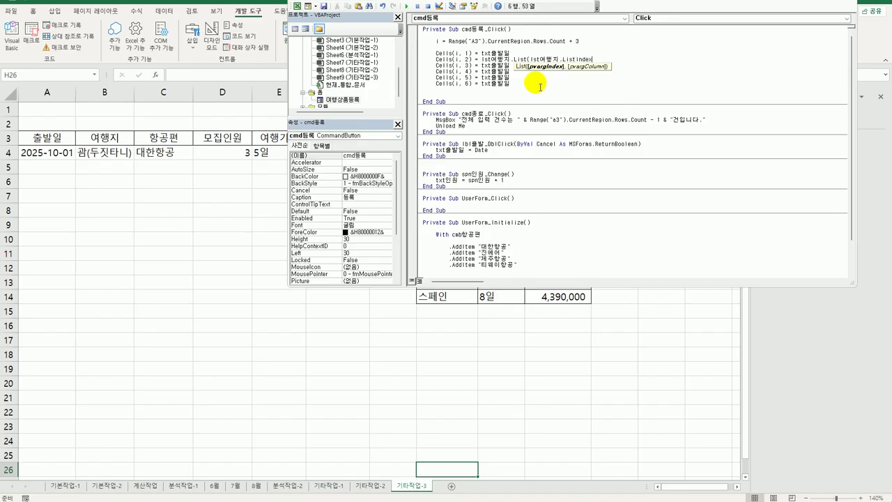
text(,0))
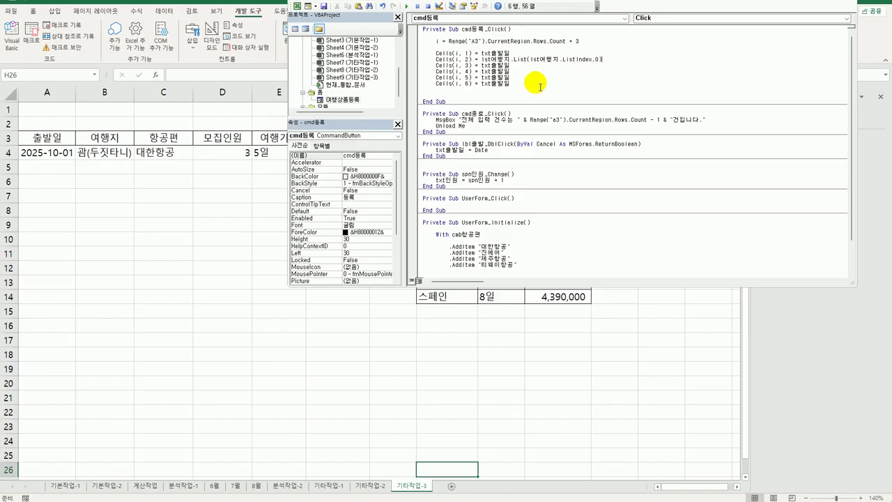
click(535, 85)
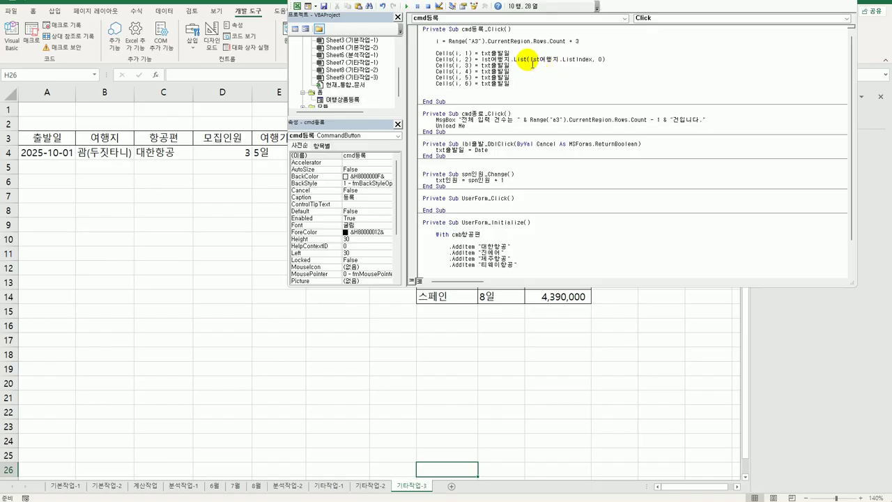
drag(531, 60, 597, 65)
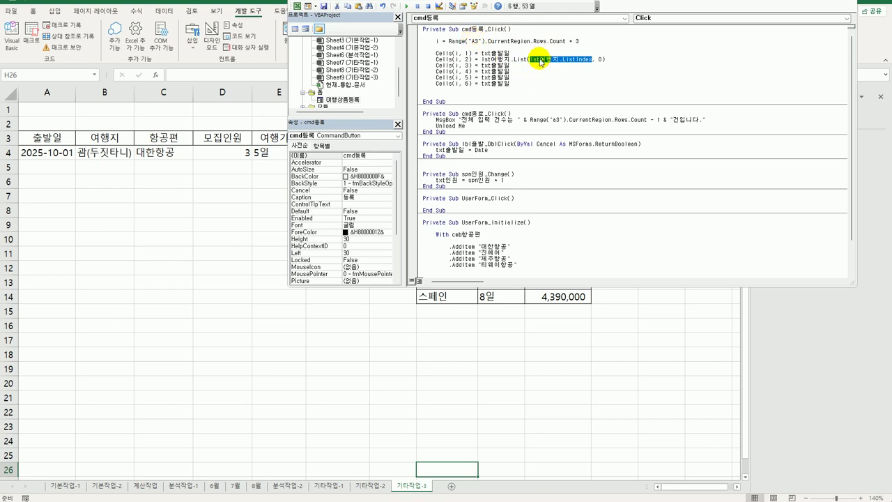
click(524, 72)
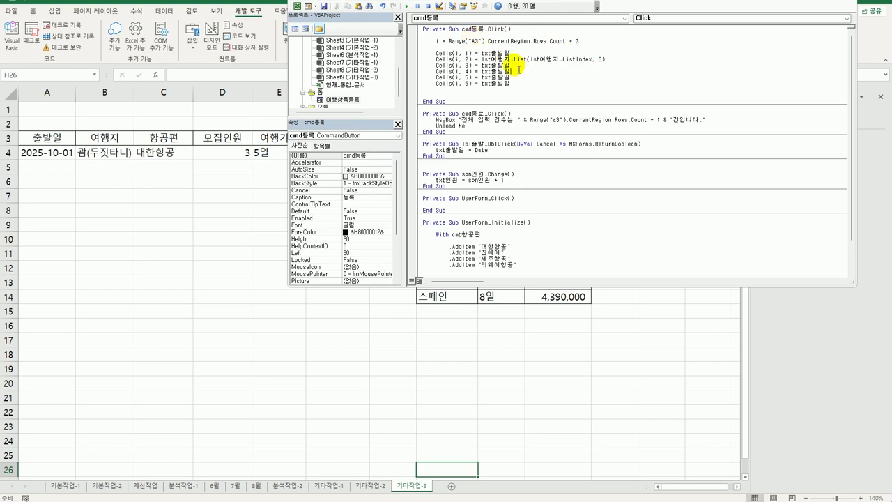
- Copy the 항공편 combo box's name from the form design and assign cmb항공편.Value to Cells(i, 3)
click(516, 66)
double_click(344, 101)
click(476, 128)
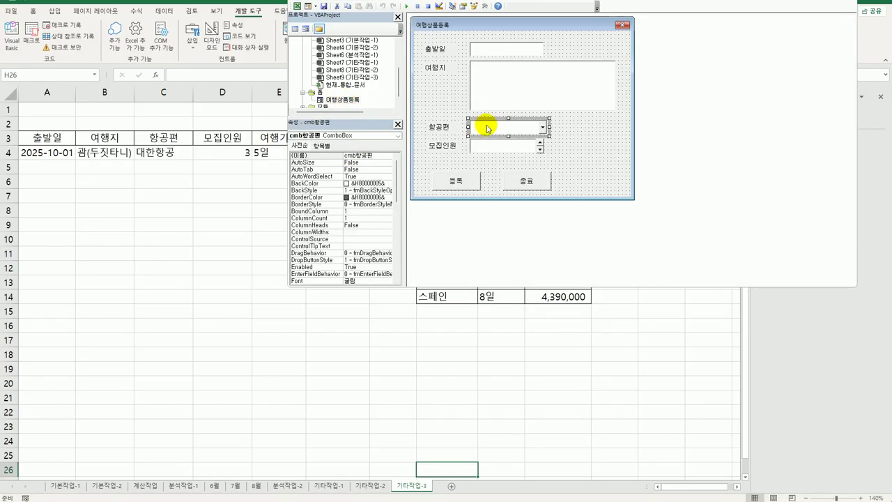
click(324, 155)
key(ctrl+c)
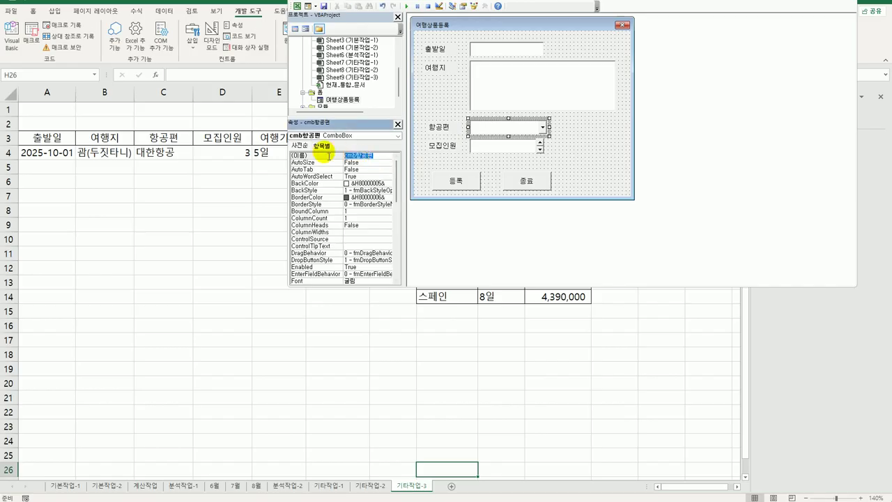
double_click(457, 181)
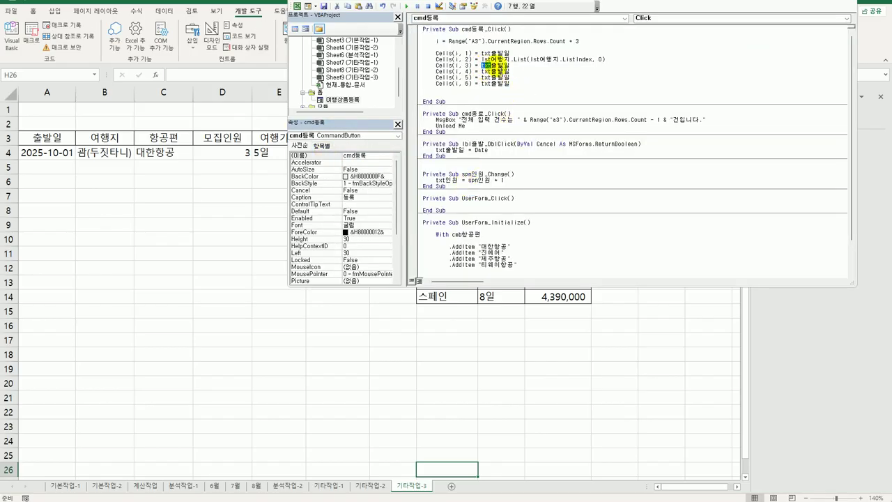
double_click(491, 65)
key(ctrl+v)
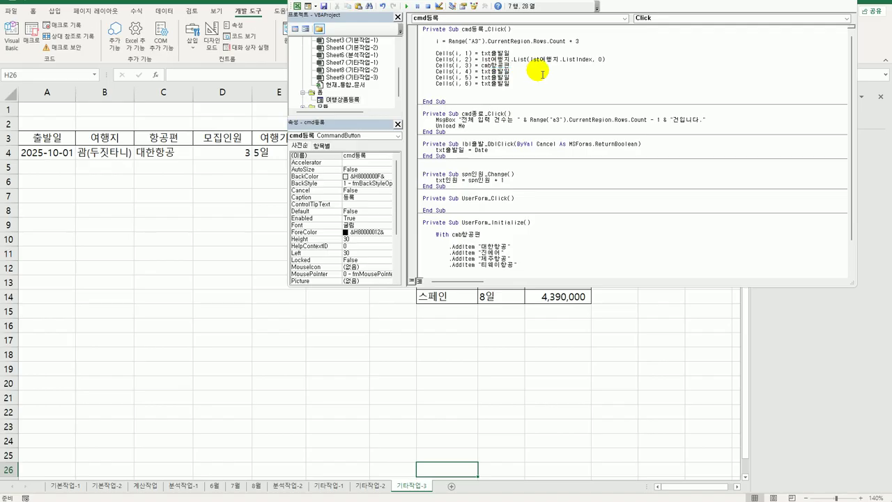
text(.Value)
key(Tab)
- Copy the 모집인원 text box's name from the form design and assign txt인원.Value to Cells(i, 4)
click(344, 100)
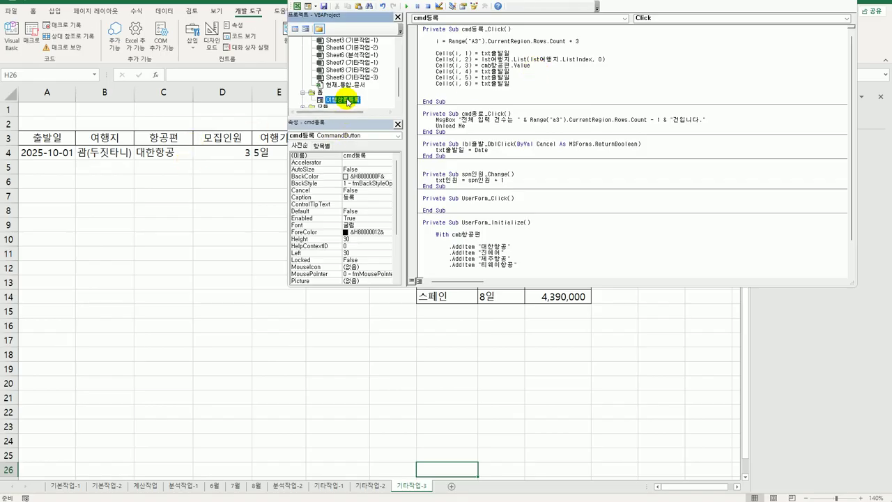
double_click(347, 101)
click(503, 144)
click(363, 156)
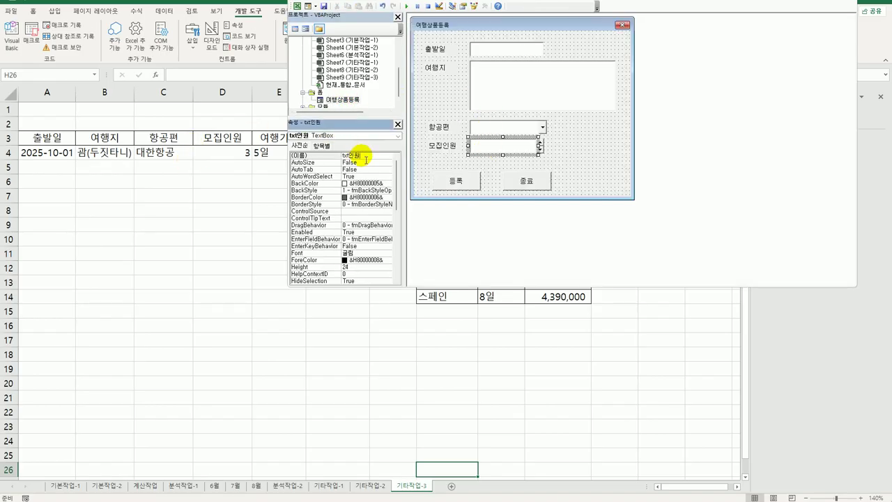
double_click(365, 159)
key(ctrl+c)
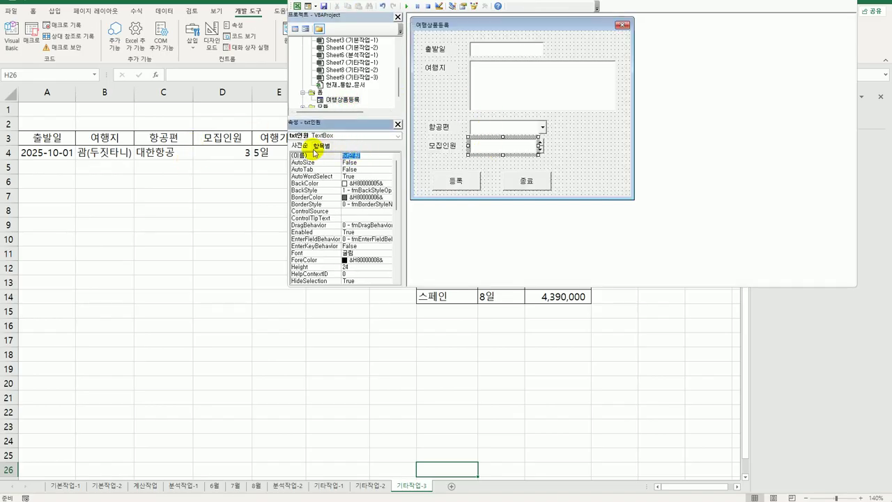
double_click(461, 179)
double_click(495, 71)
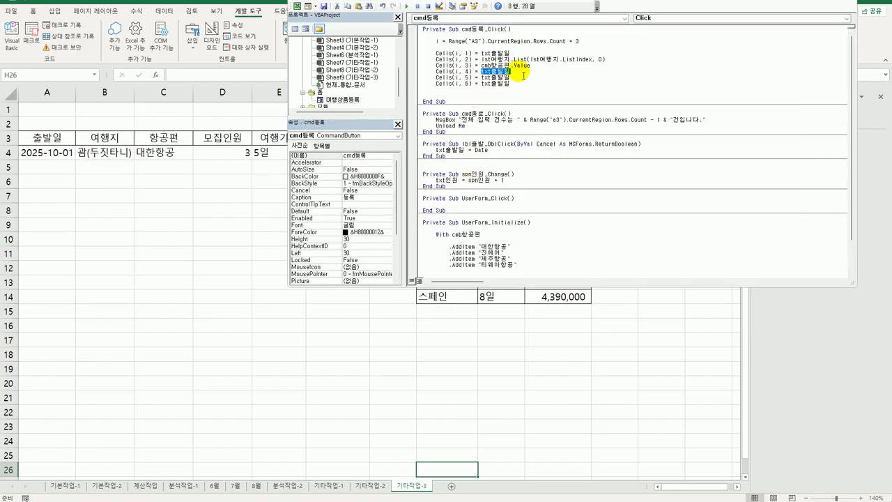
key(ctrl+v)
text(.Value)
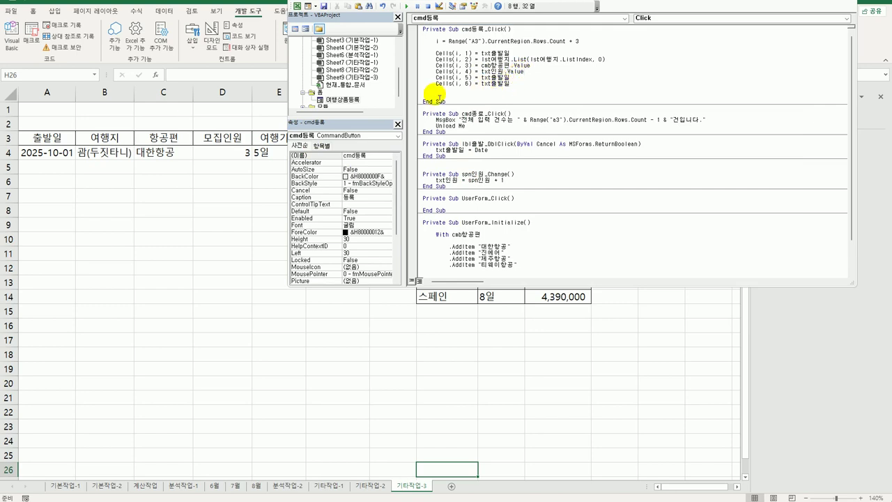
- Return to the 기타작업-3 sheet and examine the 여행지, 여행기간 and 상품금액 columns of the travel table
double_click(347, 99)
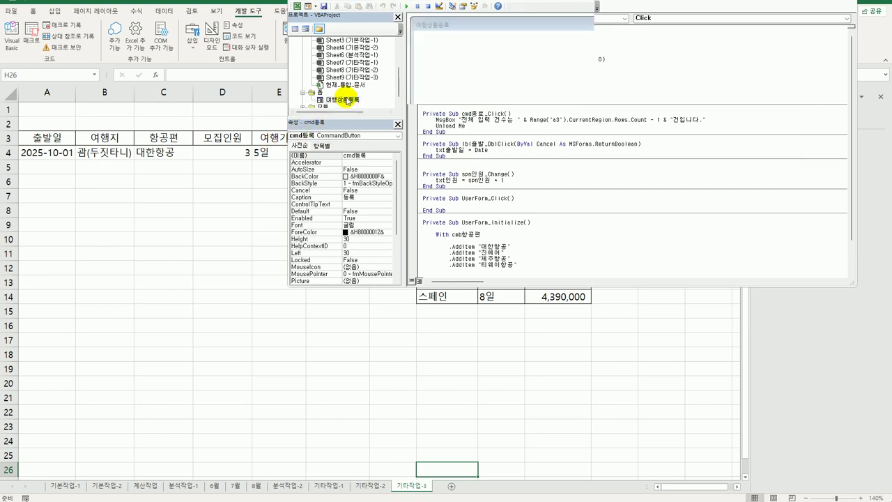
click(246, 174)
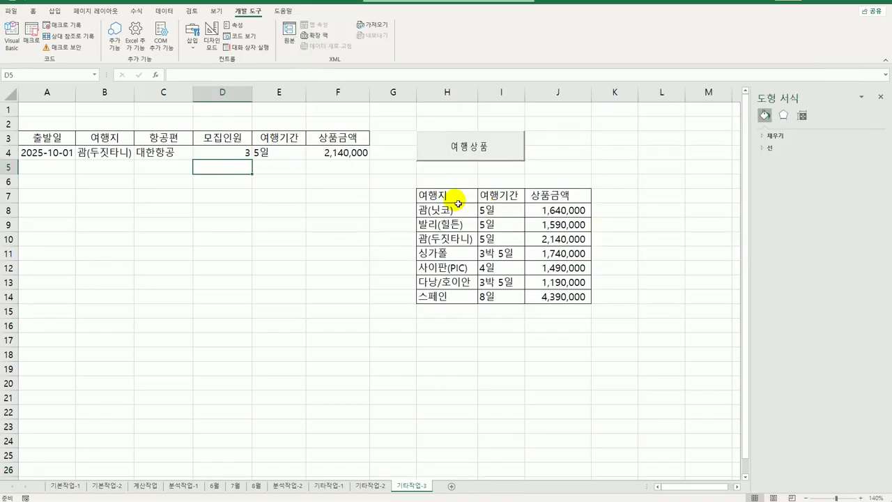
drag(496, 209, 505, 303)
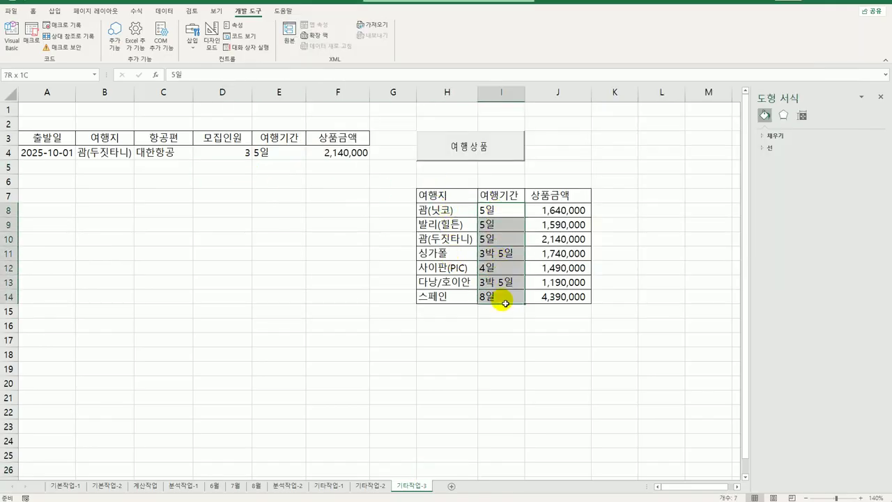
drag(542, 211, 550, 306)
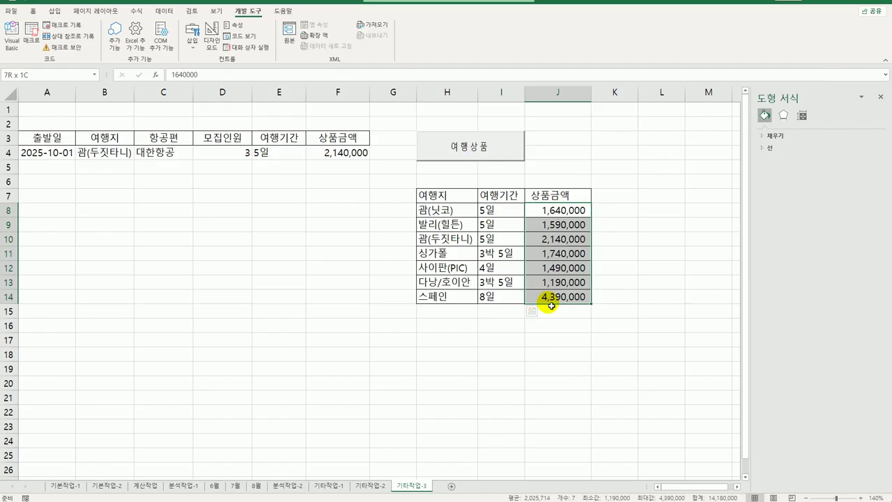
drag(446, 212, 463, 298)
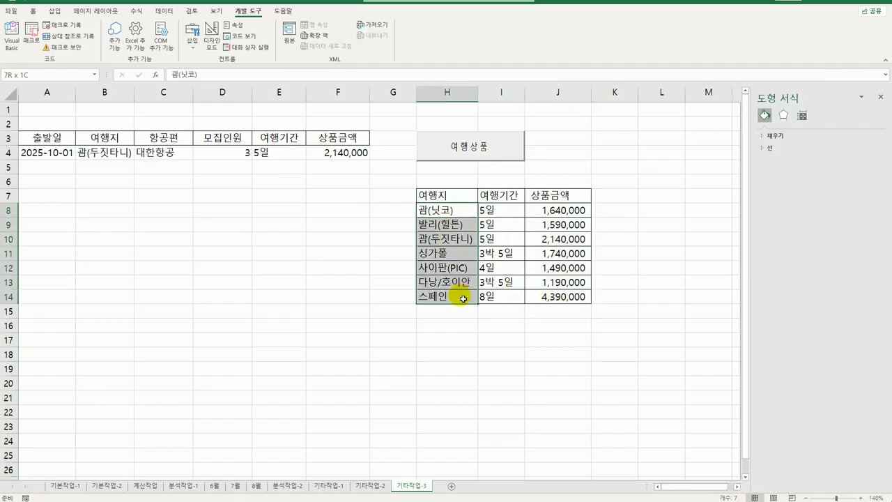
drag(501, 207, 505, 296)
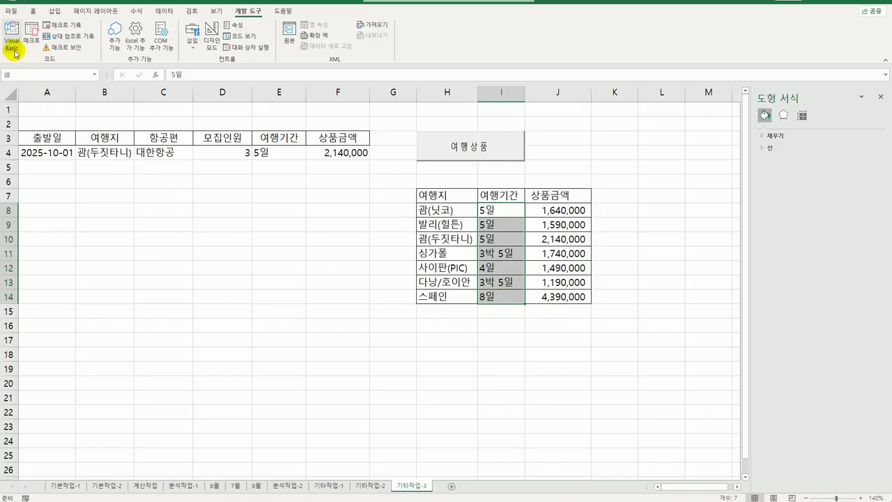
- Back in Visual Basic, copy the Cells(i, 2) expression to Cells(i, 5) and change it to lst여행지.List(lst여행지.ListIndex, 1)
click(12, 41)
double_click(463, 180)
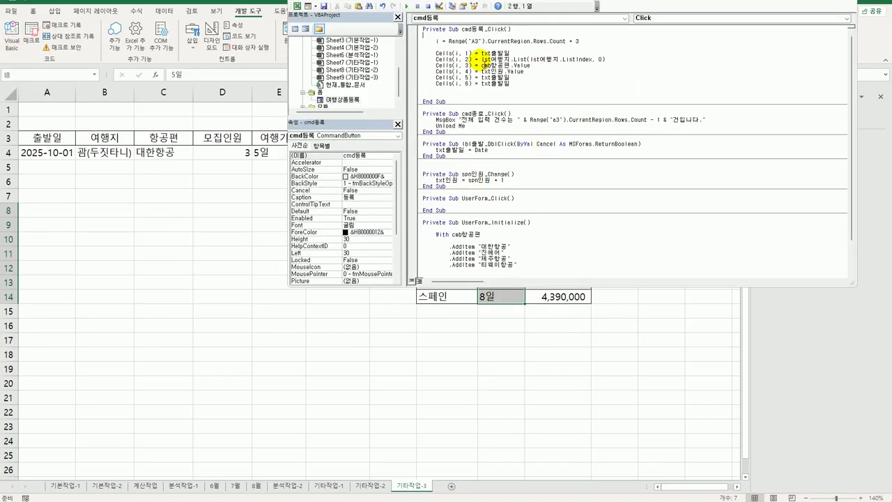
drag(482, 60, 618, 64)
key(ctrl+c)
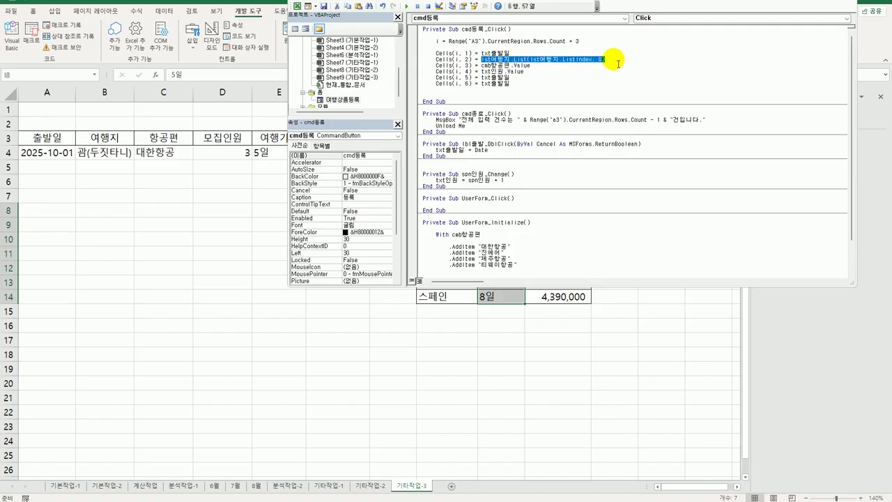
drag(481, 77, 528, 83)
key(ctrl+v)
double_click(600, 77)
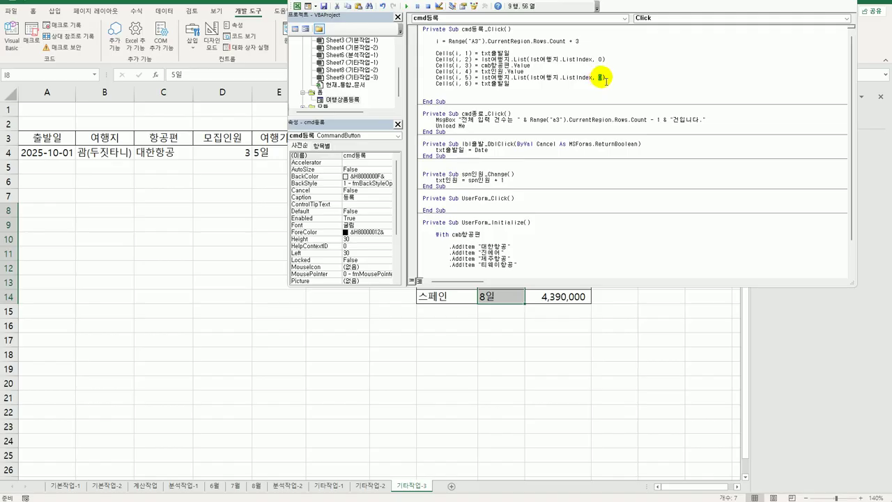
text(1)
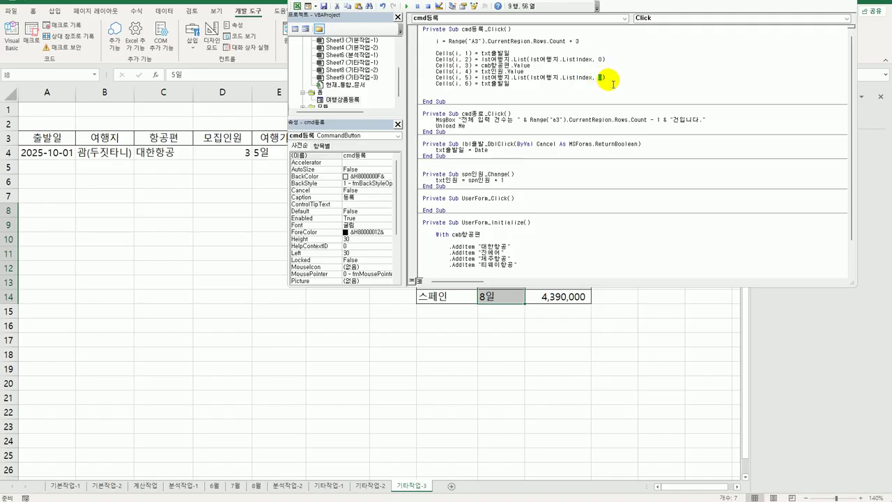
text(1)
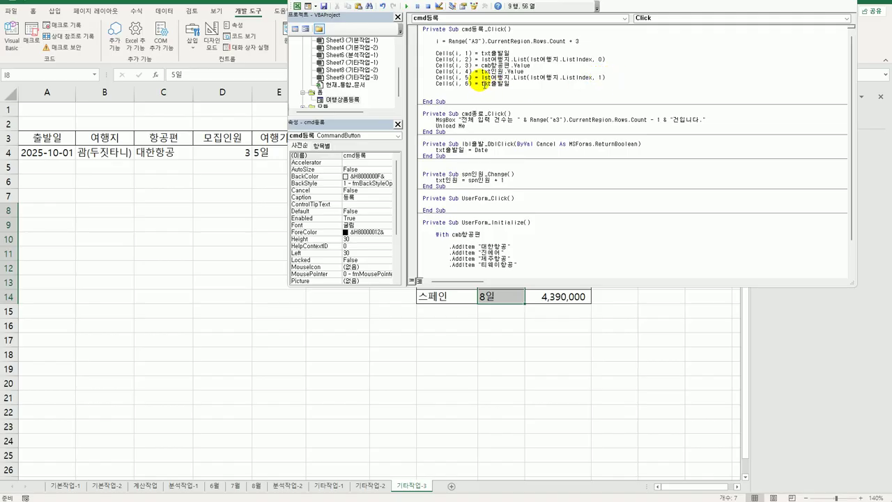
- Replace the Cells(i, 6) value with lst여행지.List(lst여행지.ListIndex, 2)
drag(482, 83, 516, 86)
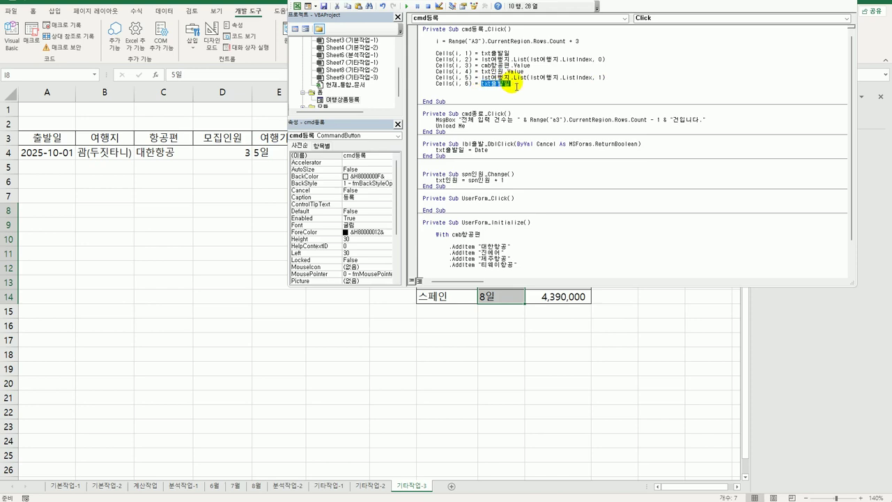
text(lst여행지.List(lst여행지.ListIndex, 1))
drag(598, 84, 605, 87)
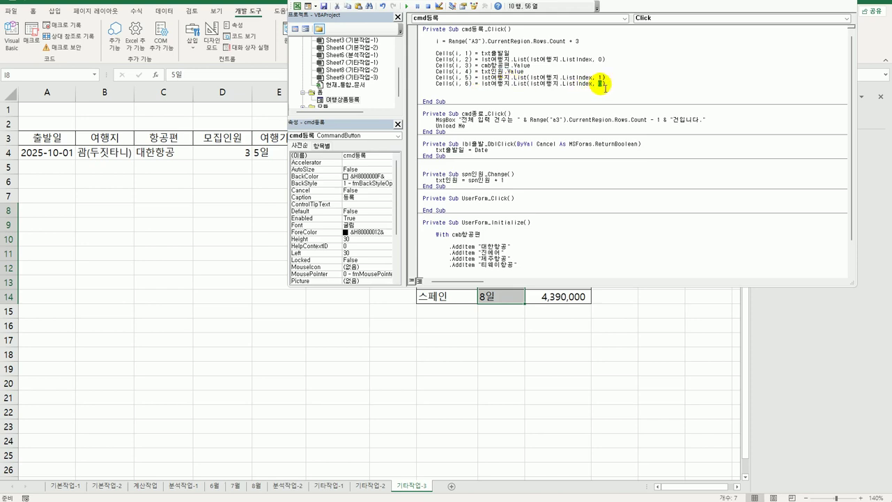
text(2)
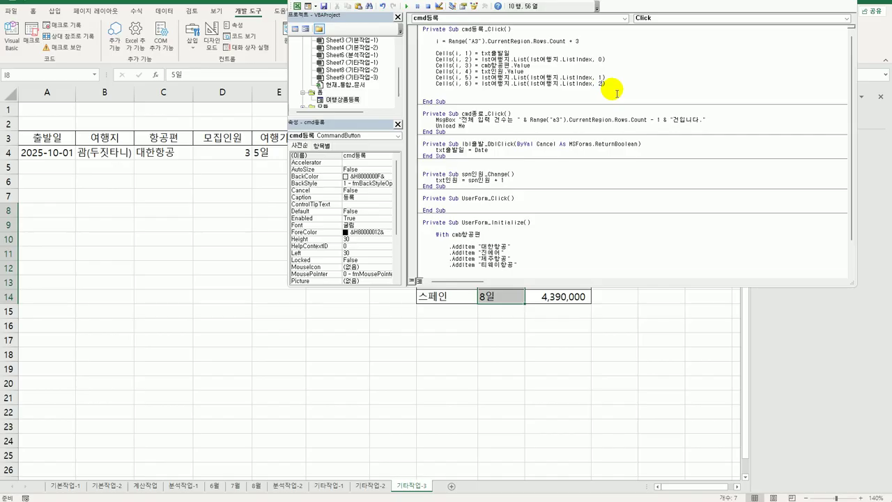
- Wrap the Cells(i, 6) expression in a Format function with the format "#,###"
click(482, 84)
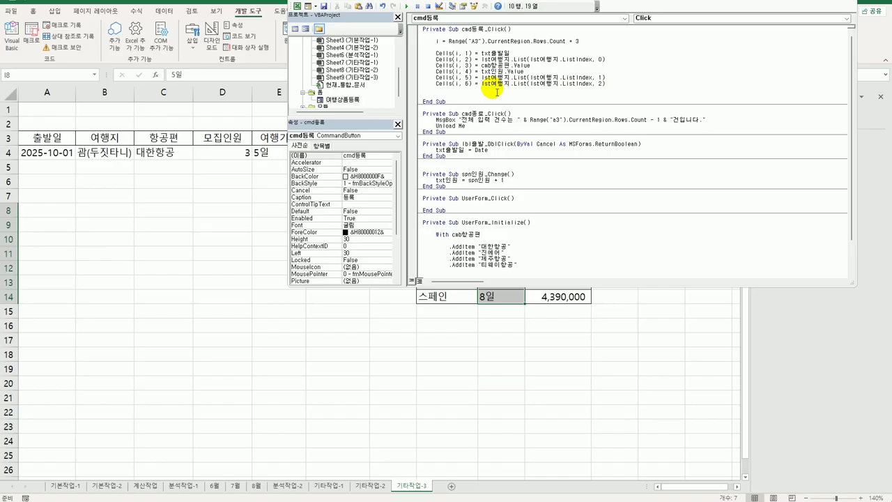
text(forma)
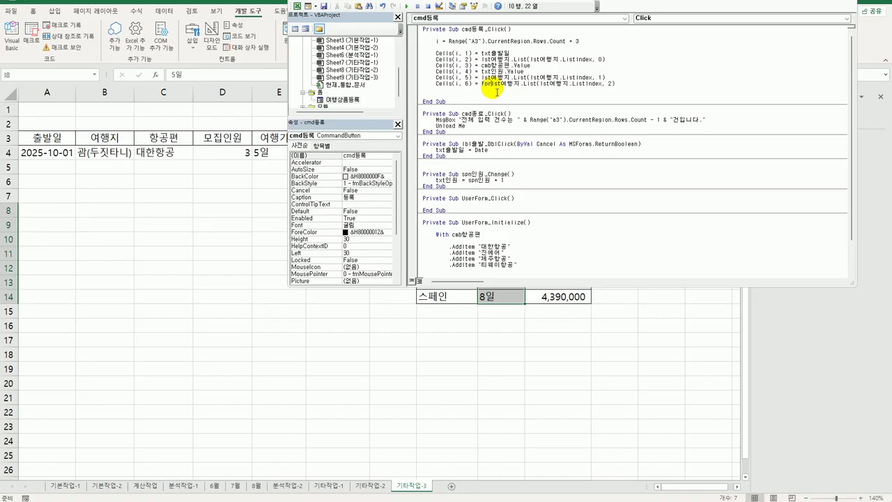
text(t()
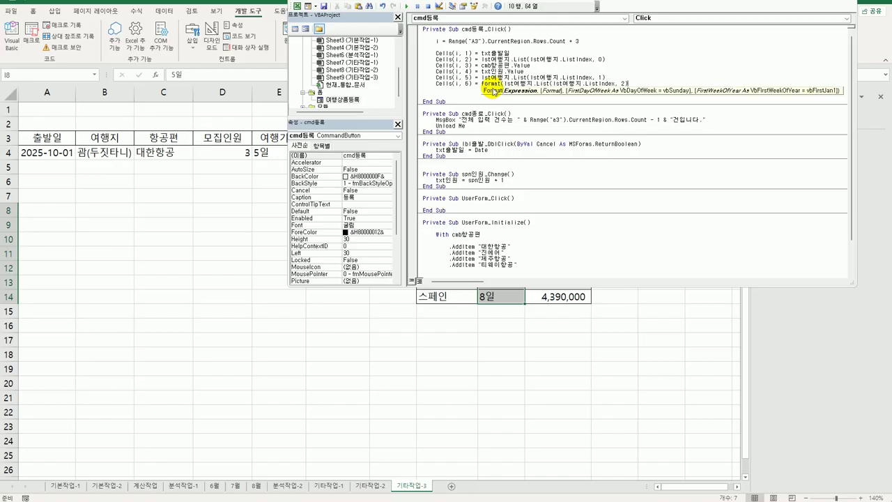
text(,")
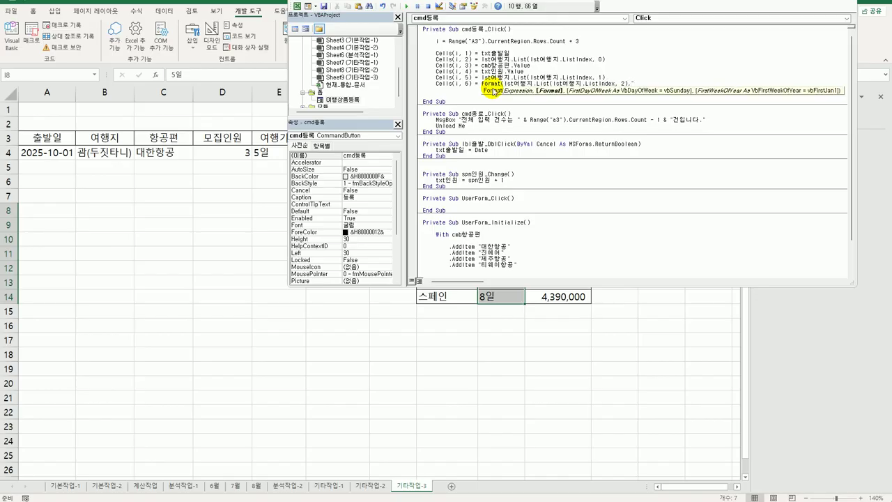
text(#,###"))
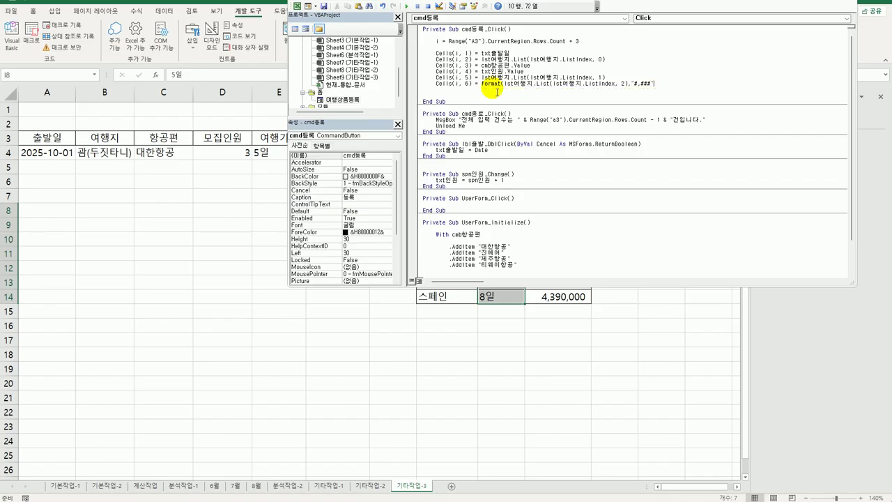
- Insert blank lines at the start of the cmd등록_Click procedure and add the condition If txt출발일 = "" Then
key(Up)
key(Up)
key(Up)
key(Up)
key(Left)
key(Left)
click(530, 36)
key(Return)
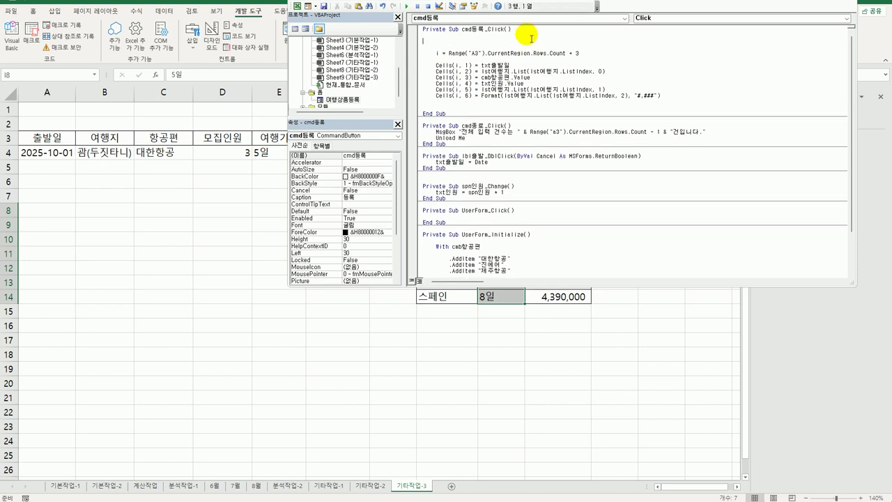
key(Return)
key(Tab)
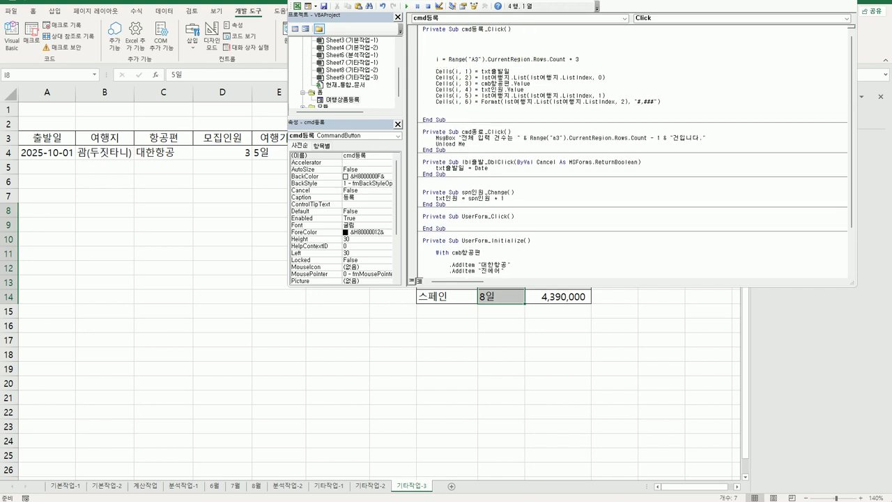
key(Tab)
text(if txt출)
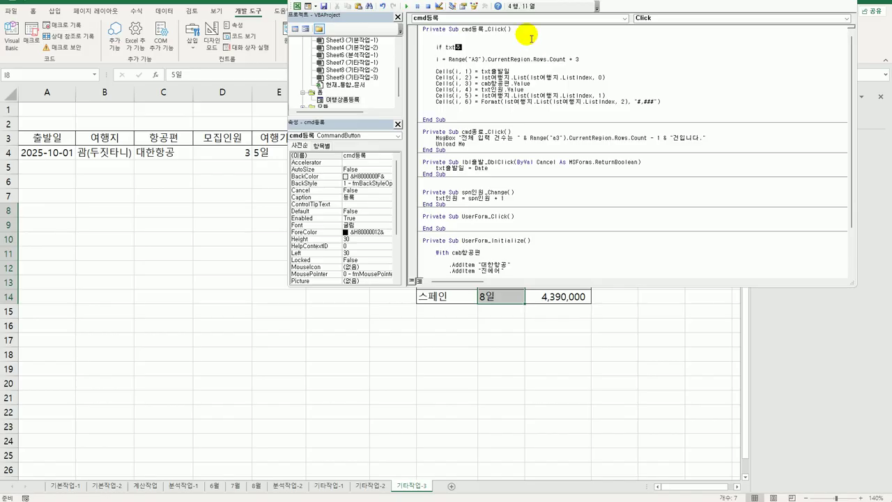
text(발ㅇ일 =)
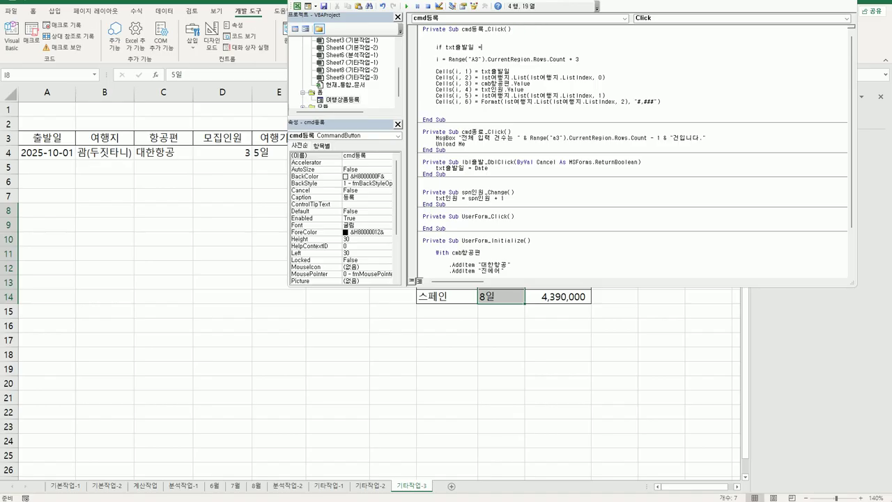
text( "" then)
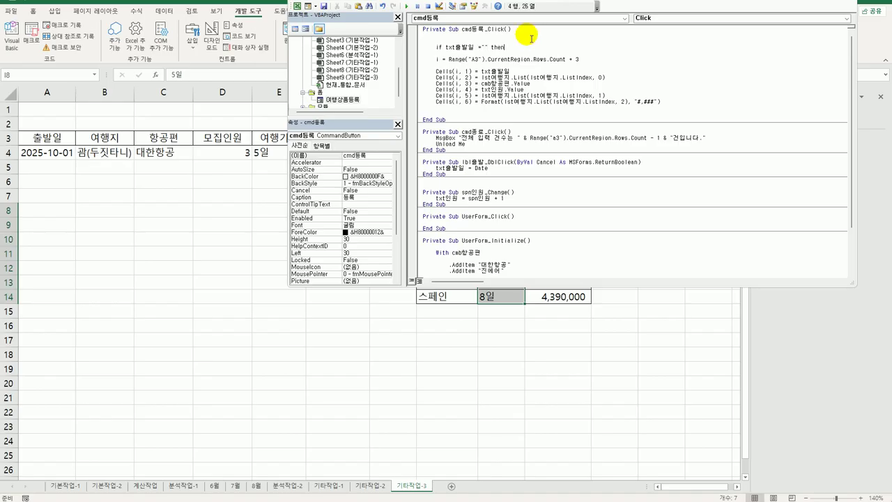
- Add an indented MsgBox under the 출발일 condition with the text "출발일으 입력하세요"
key(Return)
key(Tab)
text(msgbox )
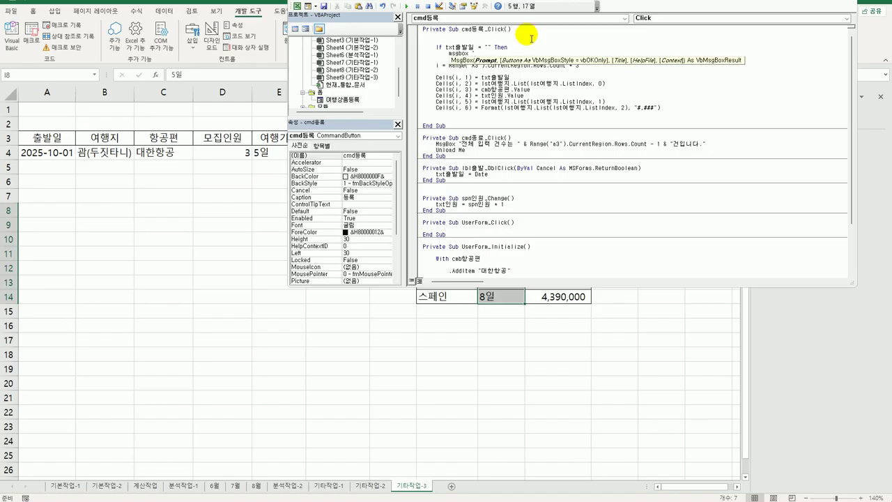
text("출발일은 입력하세요)
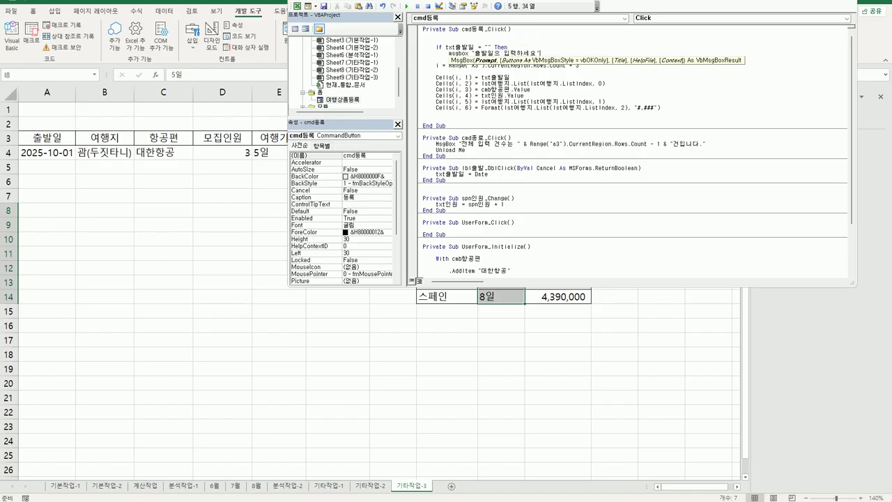
- Add an ElseIf IsNull(lst여행지.Value) Then branch below the 출발일 message
key(Return)
text(elseif)
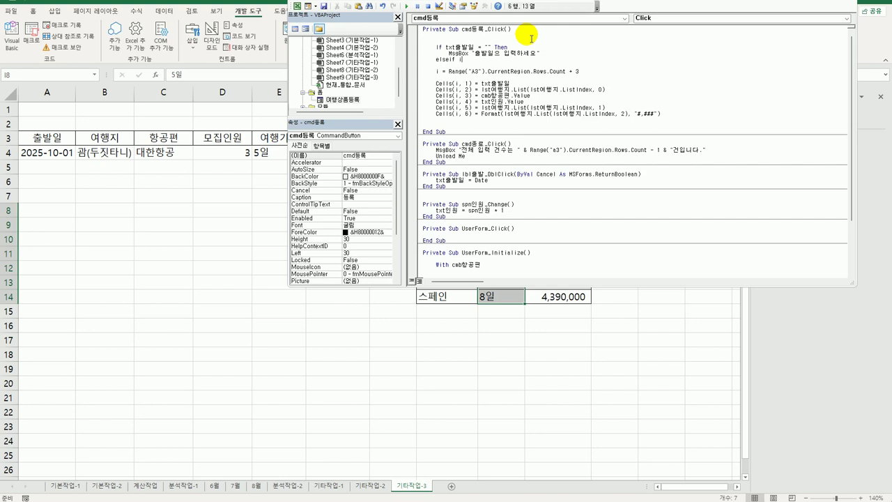
text(isny)
text(ull(lst)
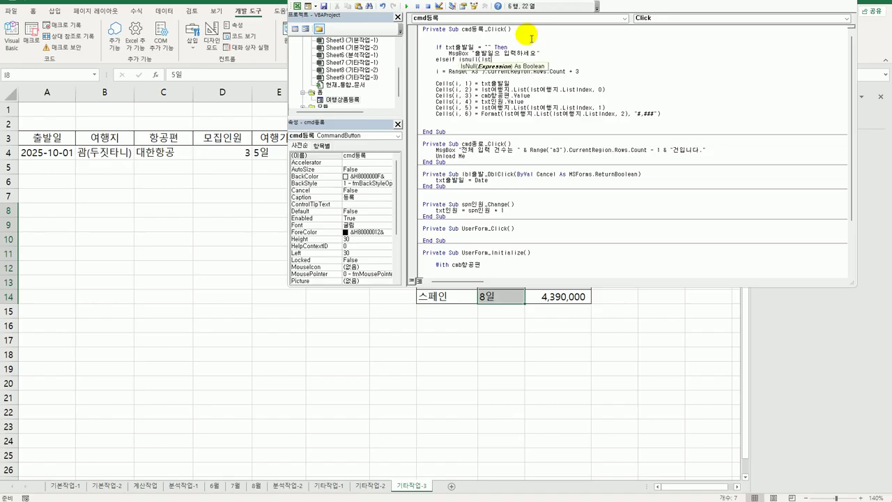
text(여행지.Value) )
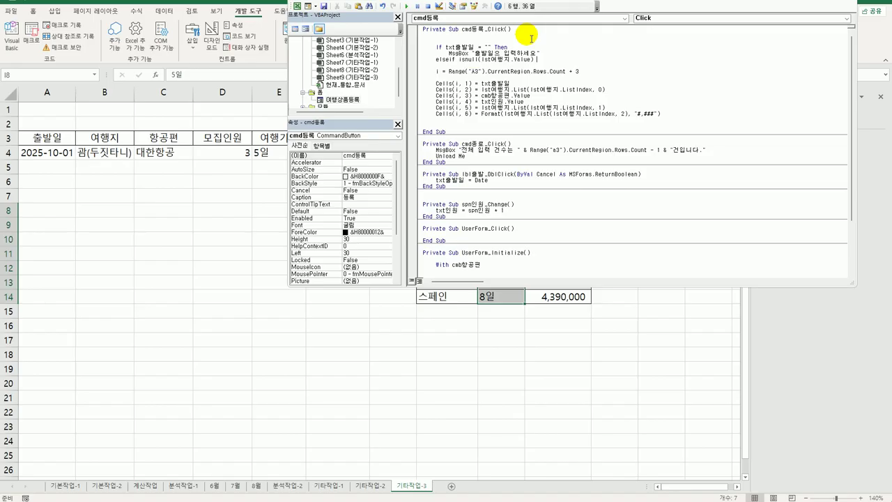
text(Then)
key(Return)
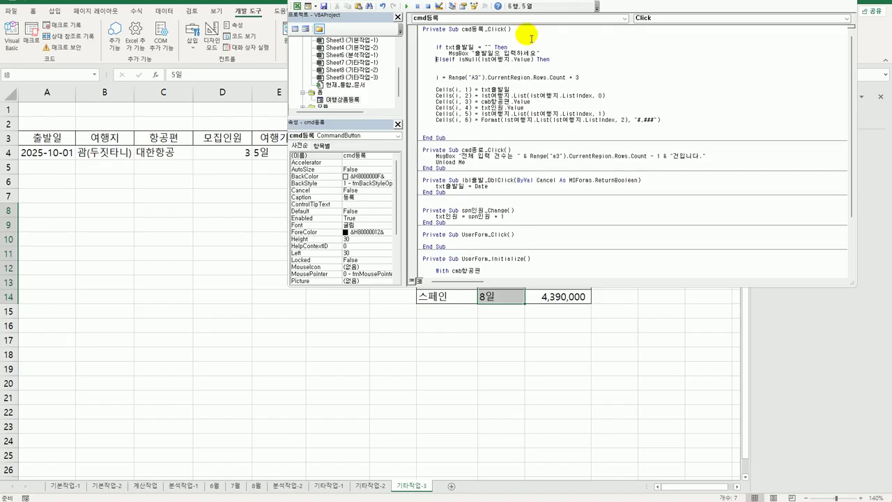
- Copy the 출발일 MsgBox line into the ElseIf branch and change its text to "여행지를 선택하세요"
key(Up)
key(shift+End)
key(ctrl+c)
key(Down)
key(Down)
key(ctrl+v)
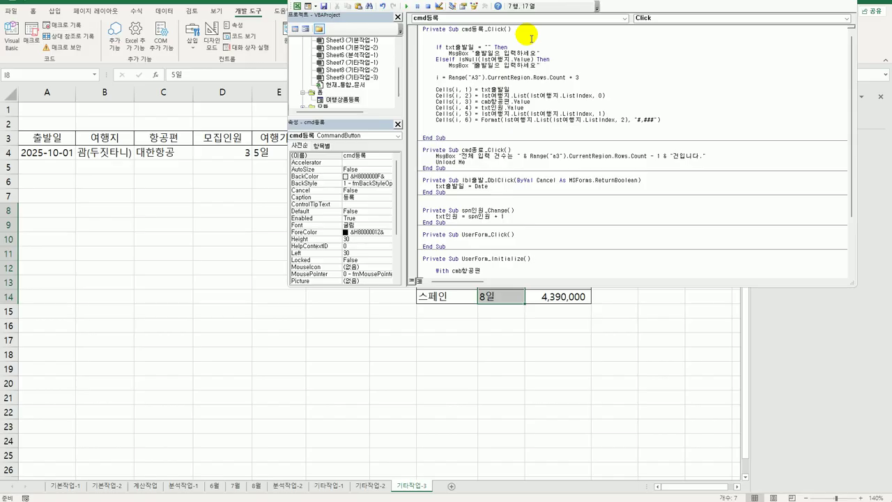
key(shift+Right)
key(shift+Right)
key(shift+Right)
key(shift+Right)
key(shift+Right)
key(shift+Right)
key(shift+Right)
text(여행지를 선택)
- Add the line lst여행지.ListIndex = 0 below the 여행지 message in the ElseIf branch
key(Return)
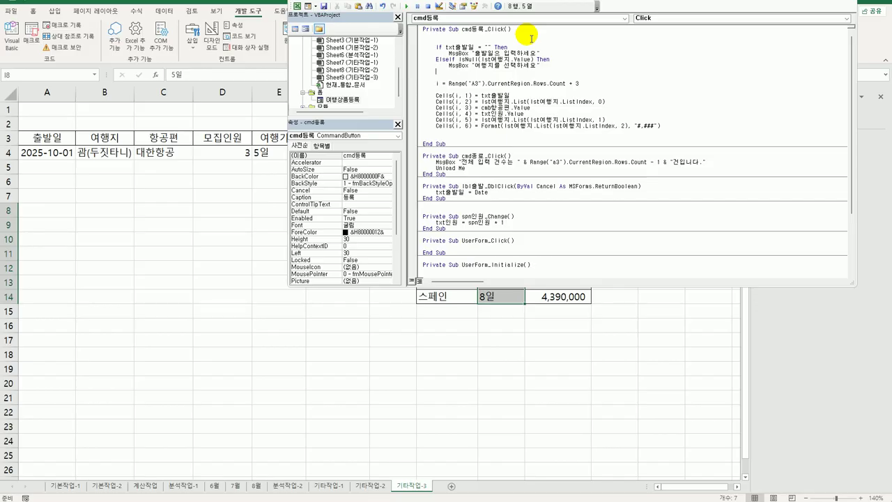
key(Tab)
text(ll)
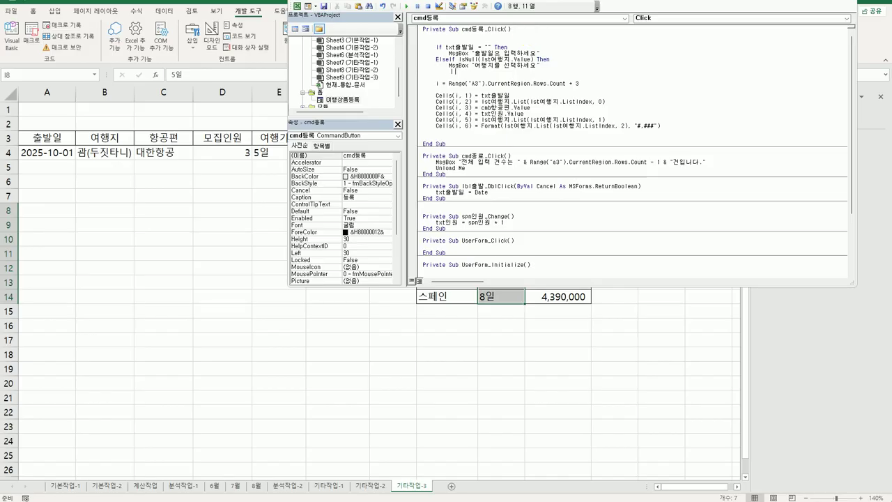
text(st여행지)
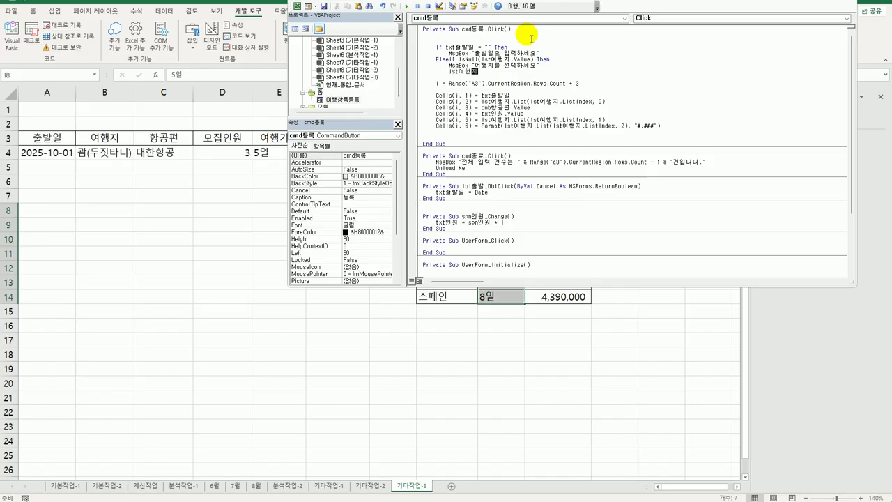
text(.li)
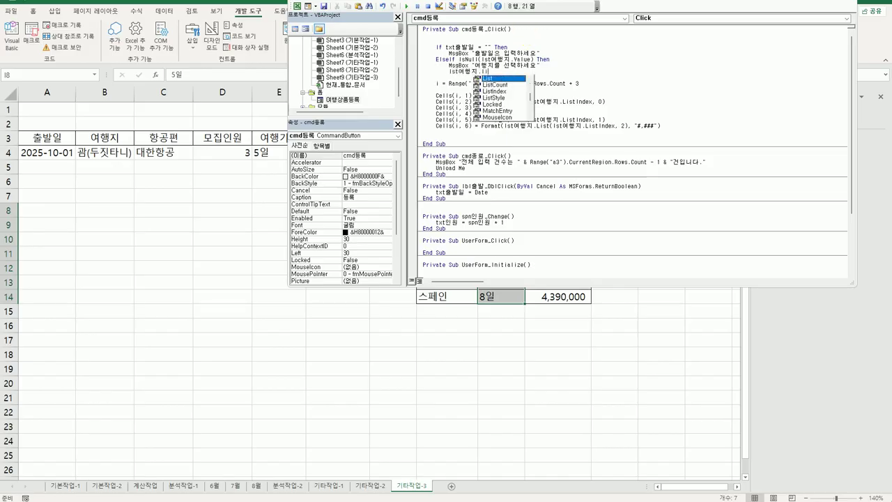
text(stIndex =)
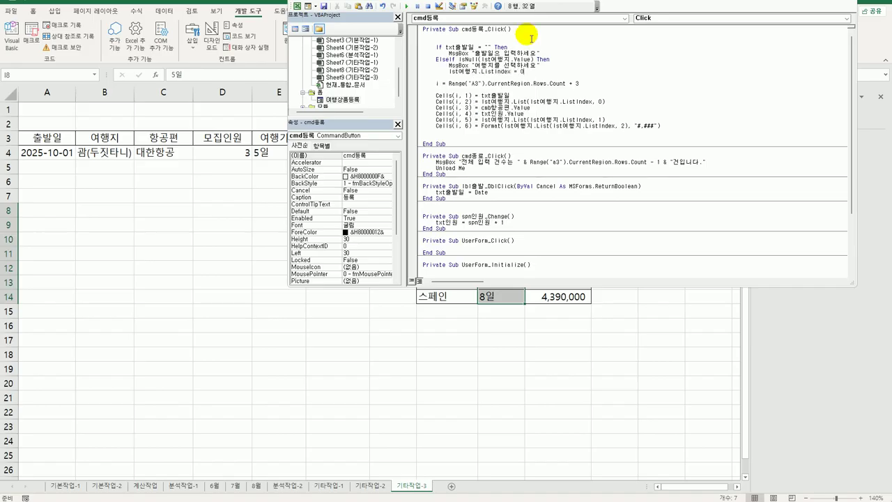
text( 0)
key(Return)
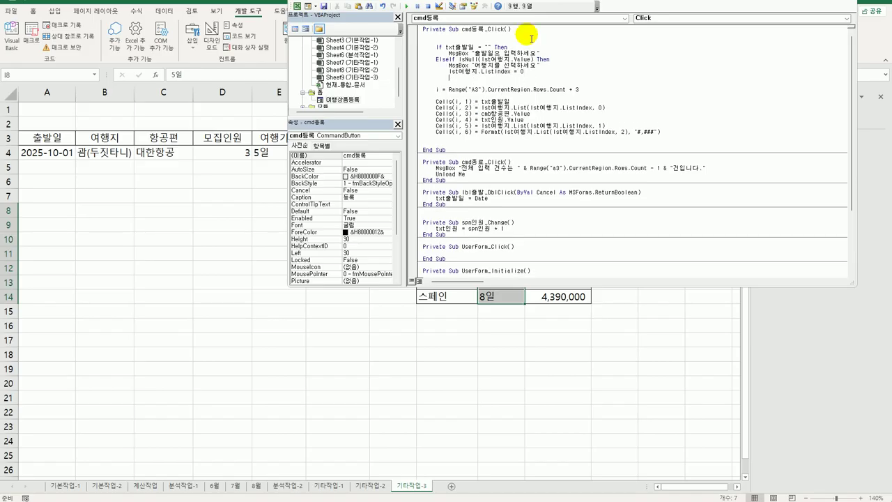
- Add an ElseIf cmb항공편 = "" Then branch after the 여행지 branch, with an indented line below it
key(BackSpace)
text(elseif cmb항공편)
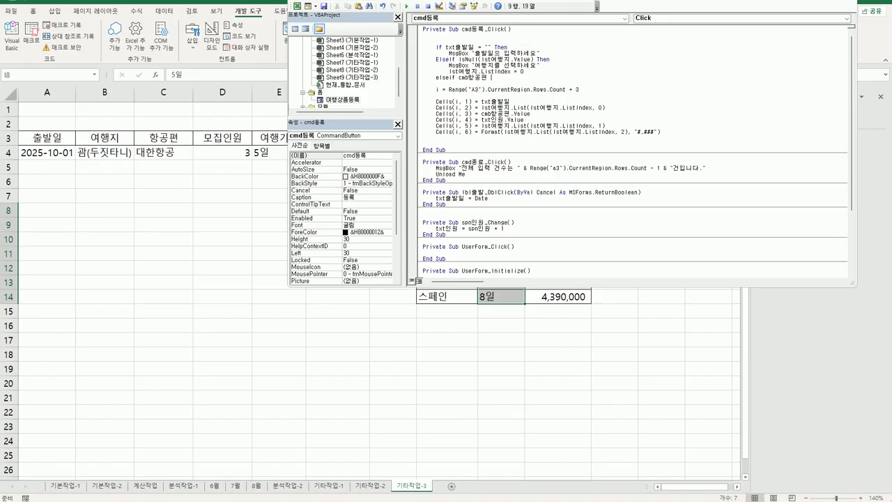
text( = "" Then)
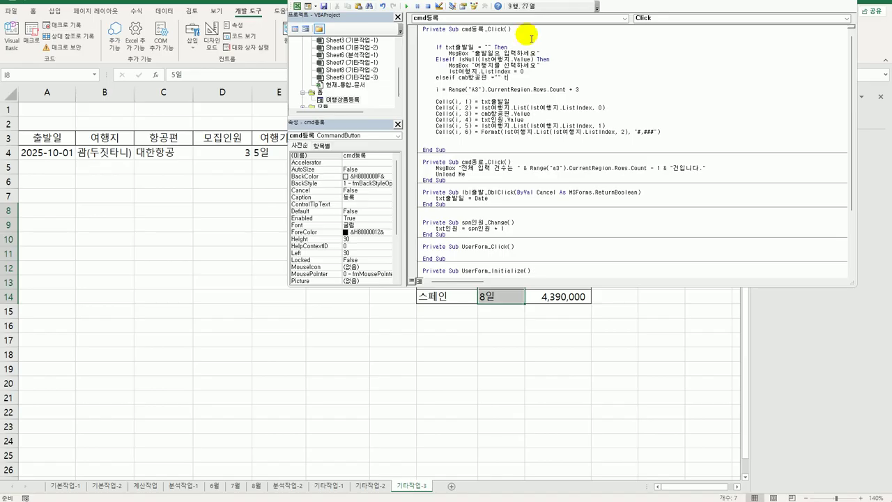
key(Return)
key(Tab)
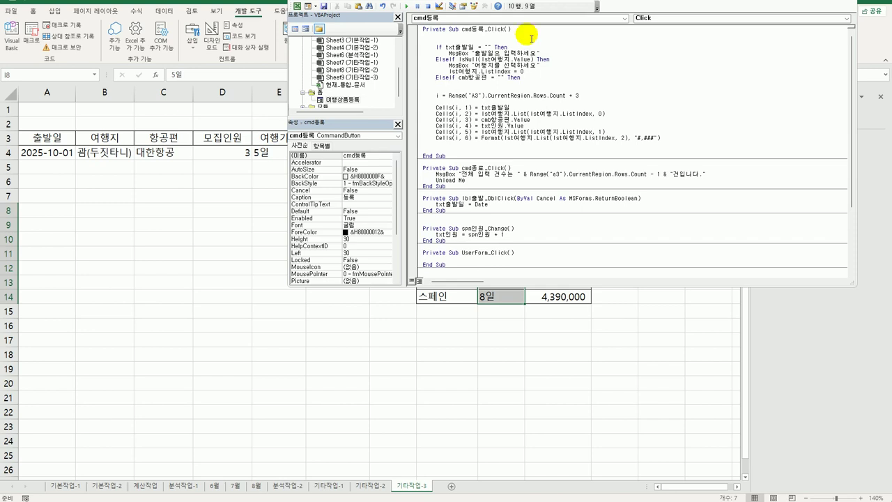
- Copy the 출발일 MsgBox line into the 항공편 branch
key(Up)
key(Up)
key(Up)
key(shift+End)
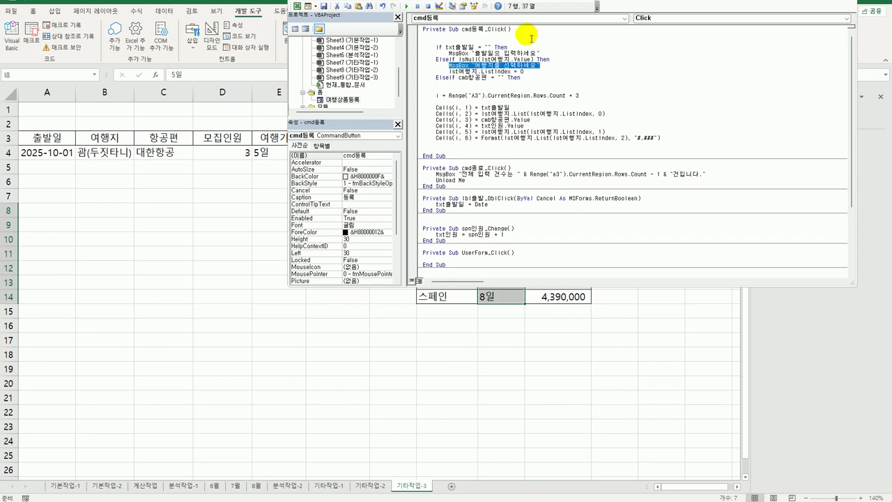
key(Up)
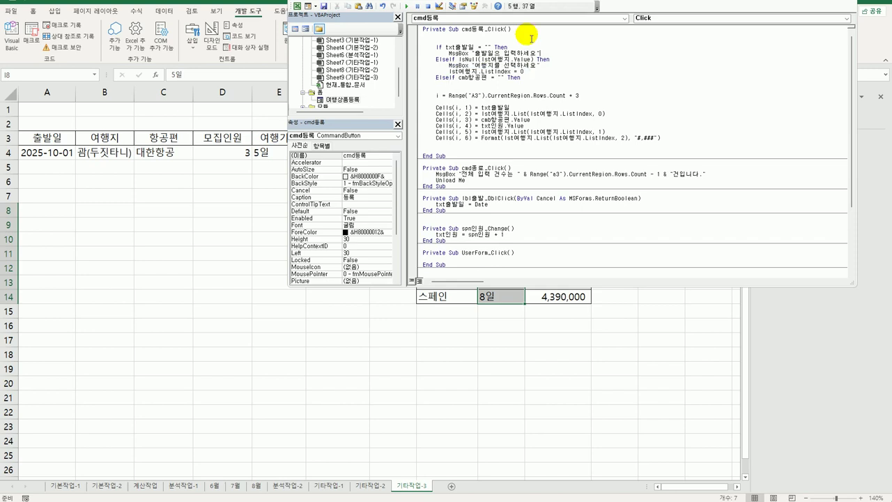
key(shift+Home)
key(ctrl+c)
key(Down)
key(Down)
key(Down)
key(ctrl+v)
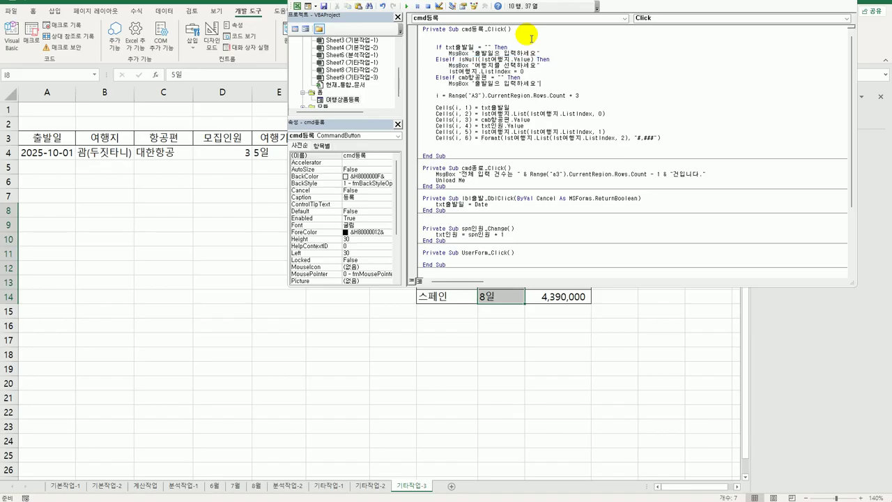
- Change the copied message in the 항공편 branch to "항공편을 선택하세요"
key(Left)
key(Left)
key(Left)
key(shift+Left)
key(shift+Left)
key(shift+Left)
key(shift+Left)
key(shift+Left)
key(shift+Left)
key(shift+Left)
text(항공편을 선택)
- Add Else before the row calculation and cell-writing code, and close the condition with End If after it
key(Return)
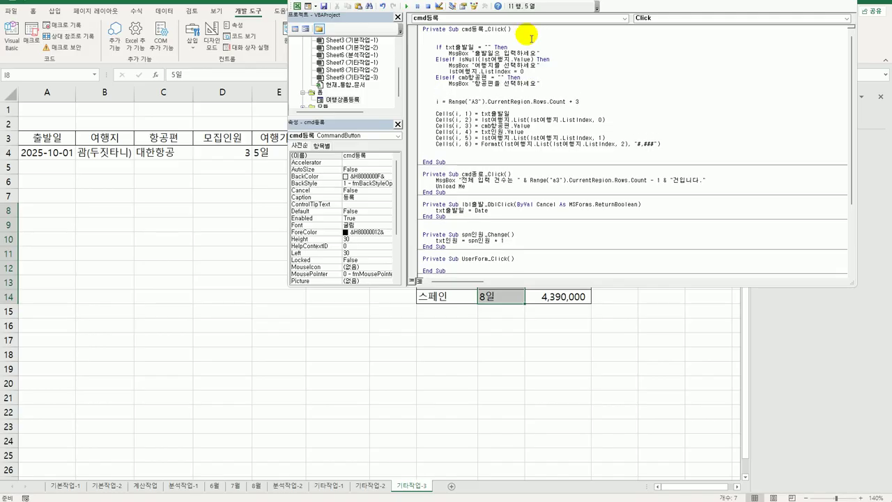
text(else)
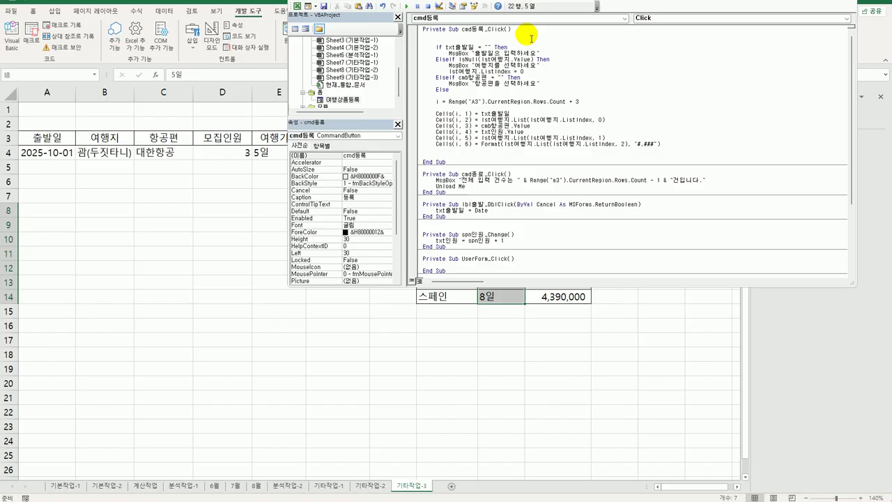
text(end if)
key(Return)
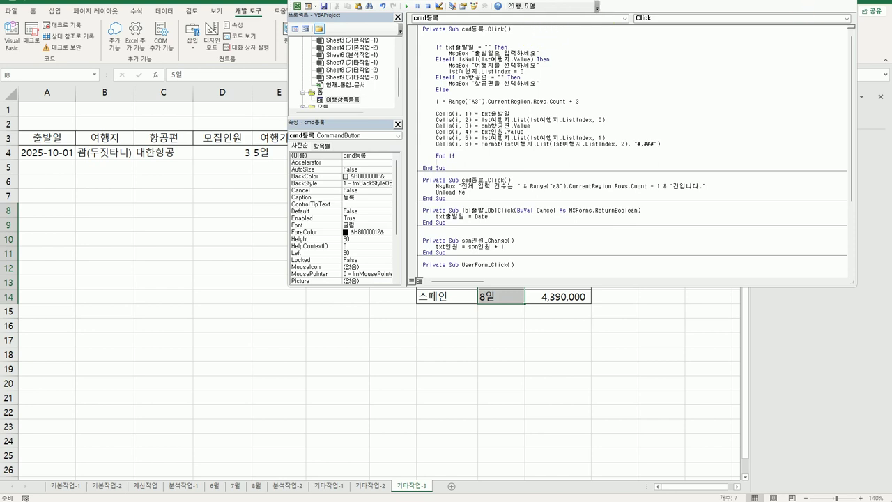
- Return to the 기타작업-3 worksheet and open the 여행상품등록 form
key(alt+F11)
click(631, 158)
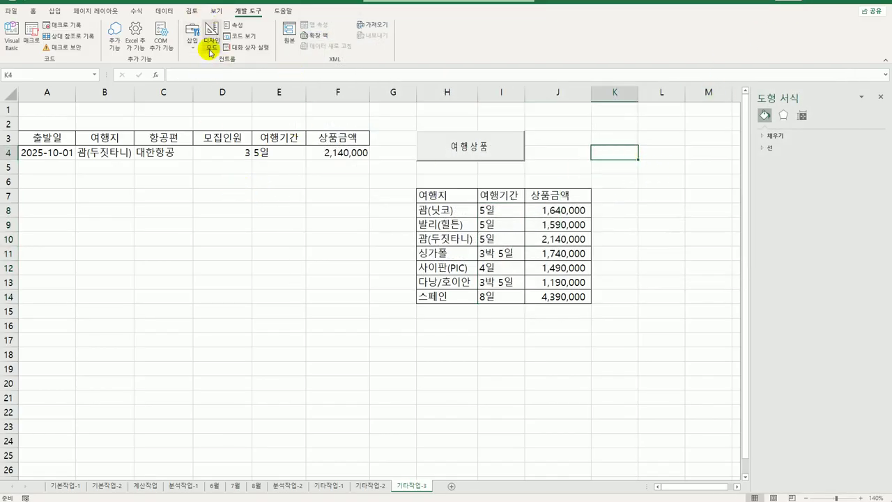
click(310, 283)
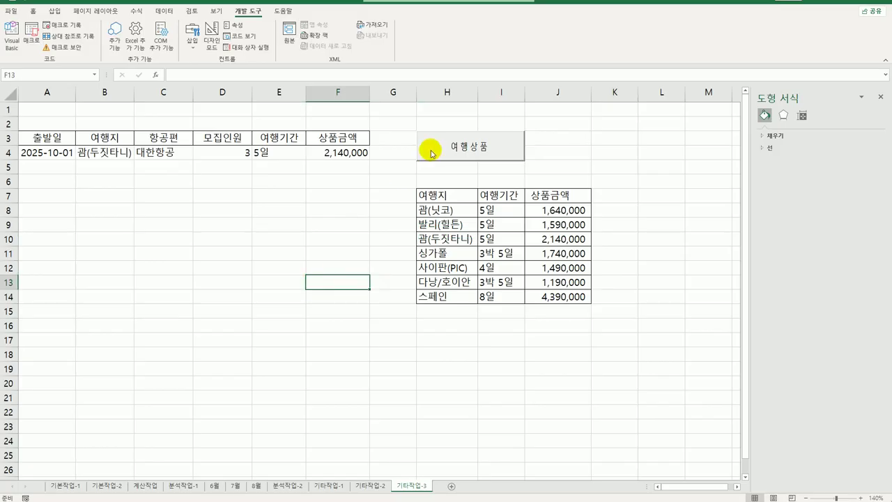
click(474, 151)
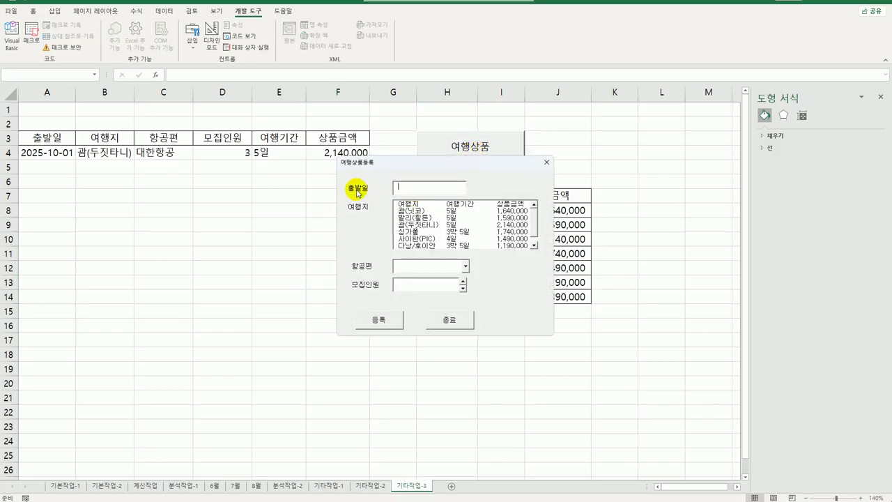
- Register an entry with 출발일 2024-01-15, 여행지 싱가폴, 항공편 대한항공 and 모집인원 20, moving the form clear of the table
text(2024-01-15)
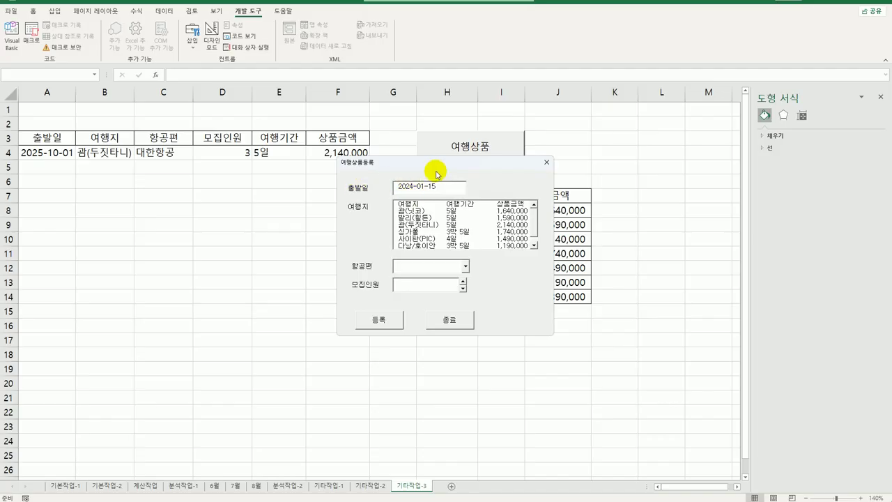
drag(437, 165, 285, 192)
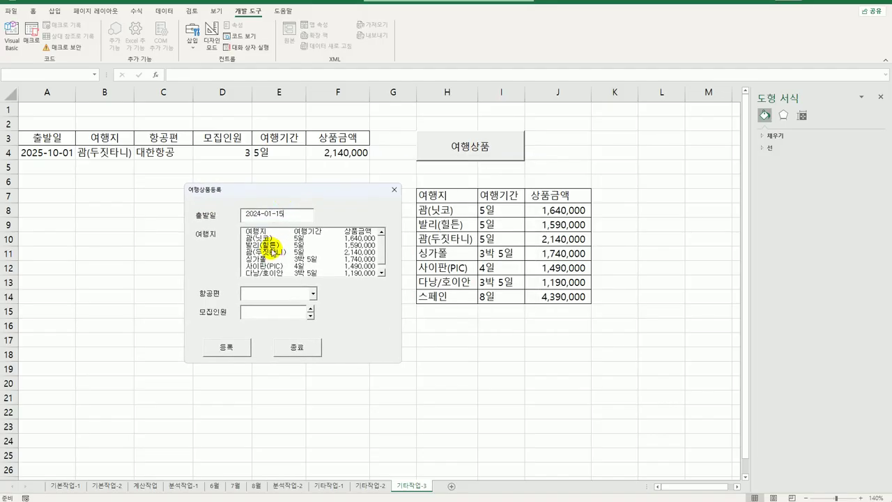
click(268, 259)
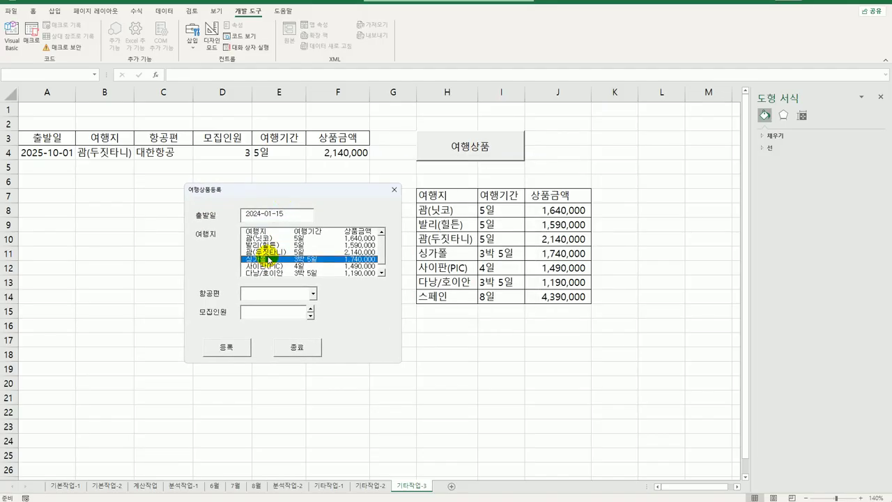
click(312, 293)
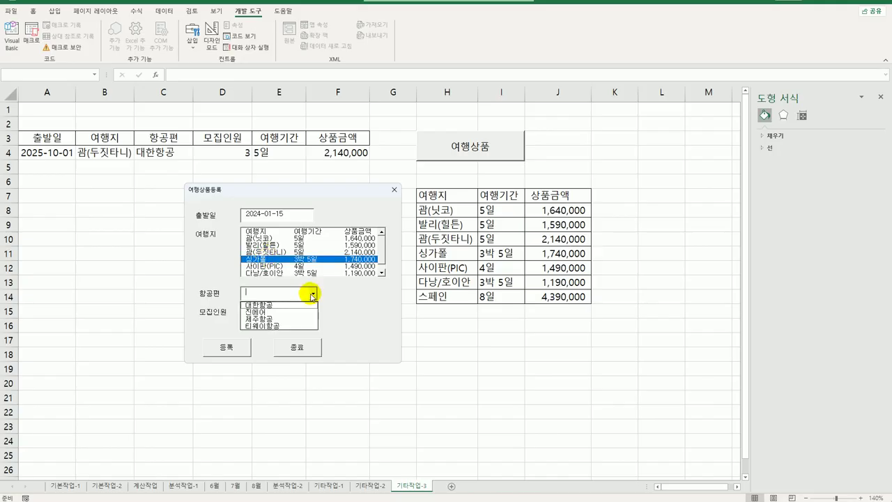
click(300, 307)
click(289, 312)
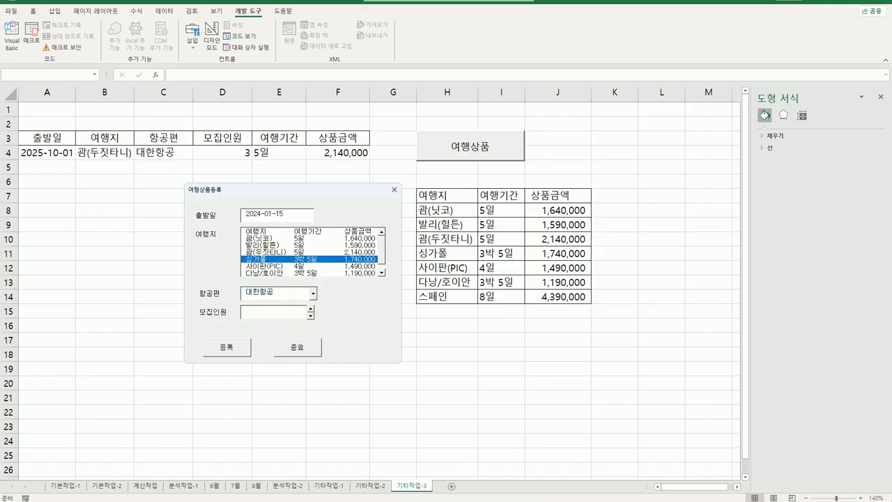
text(20)
click(226, 347)
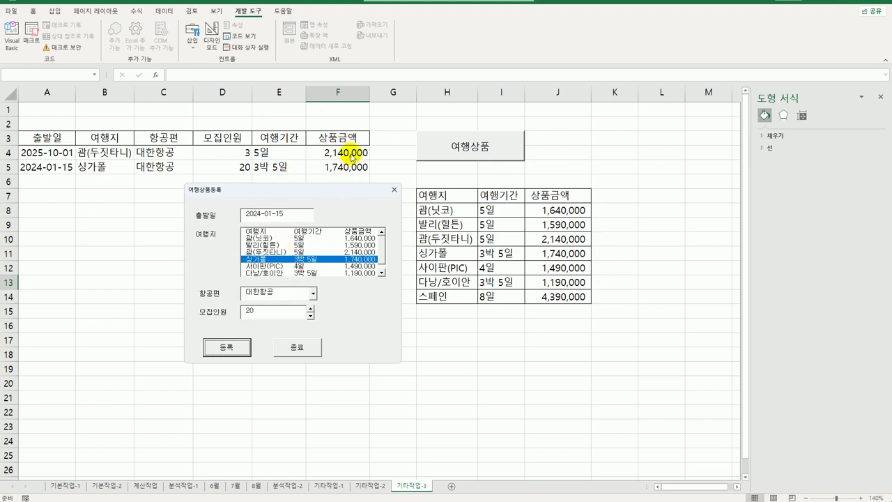
- Exit the registration form with its 종료 command and dismiss the entry-count message
click(310, 351)
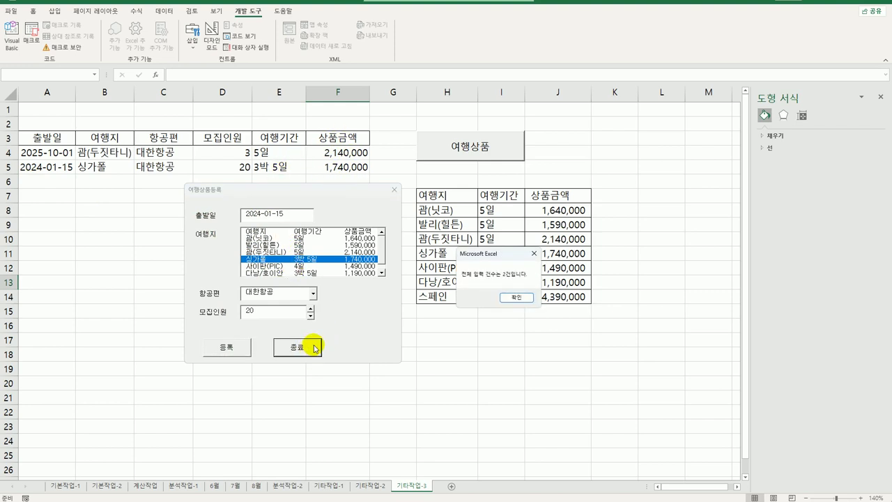
click(513, 299)
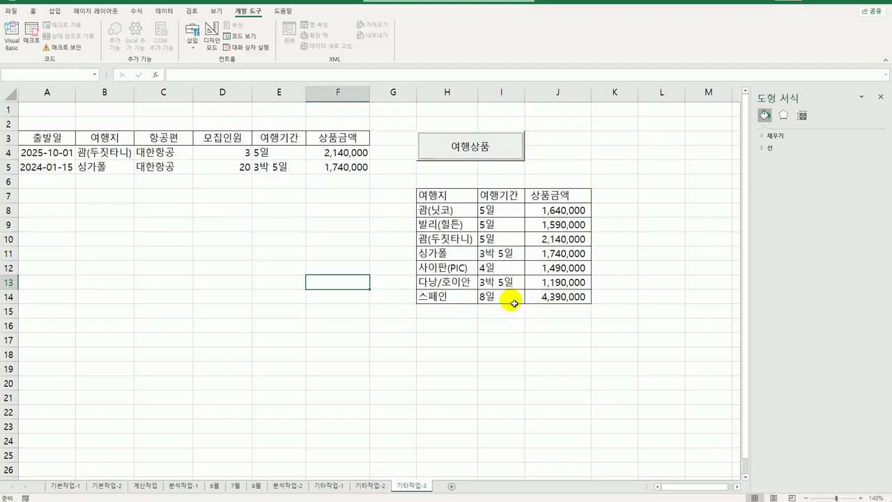
click(607, 349)
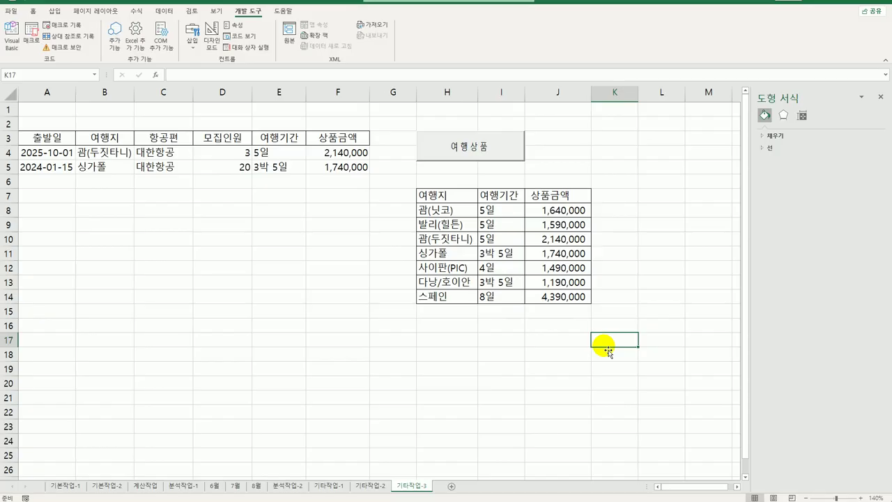